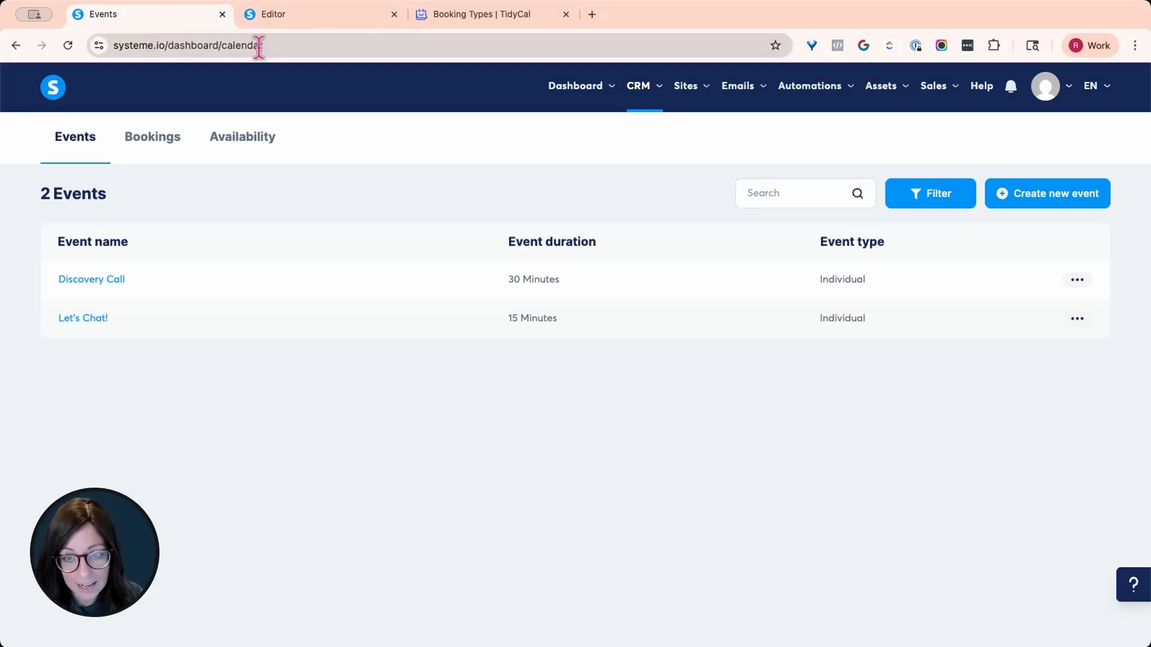
Switch to TidyCal, open the default availability settings and review the hours defined for each weekday
click(464, 19)
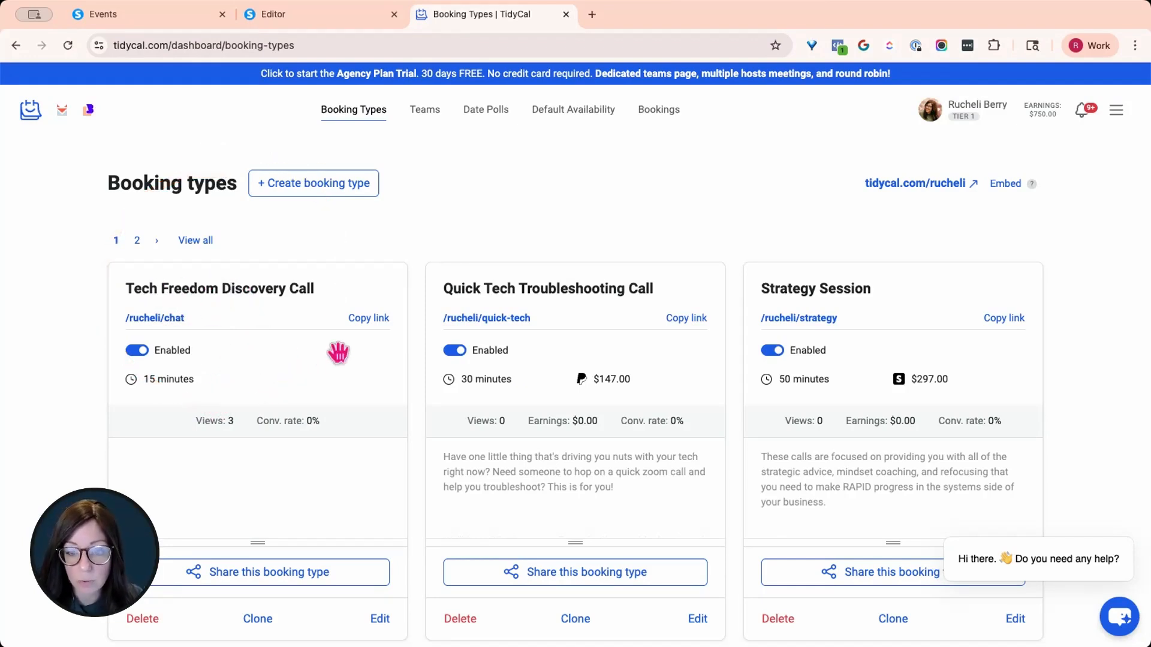
click(558, 117)
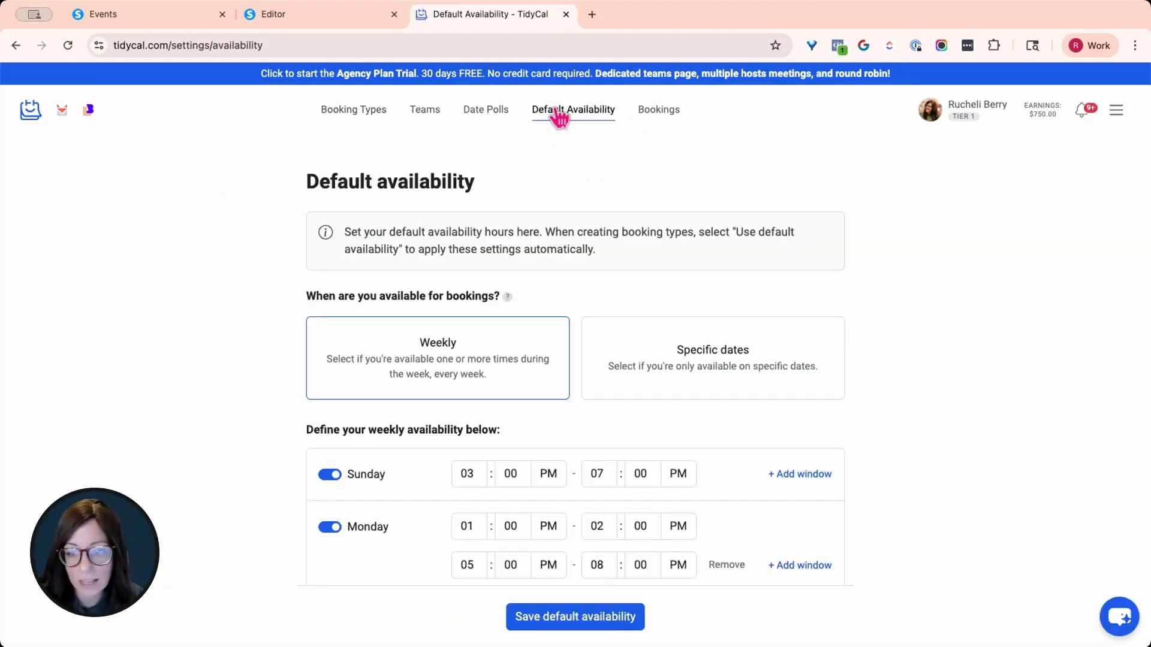
scroll(910, 318, down, 3)
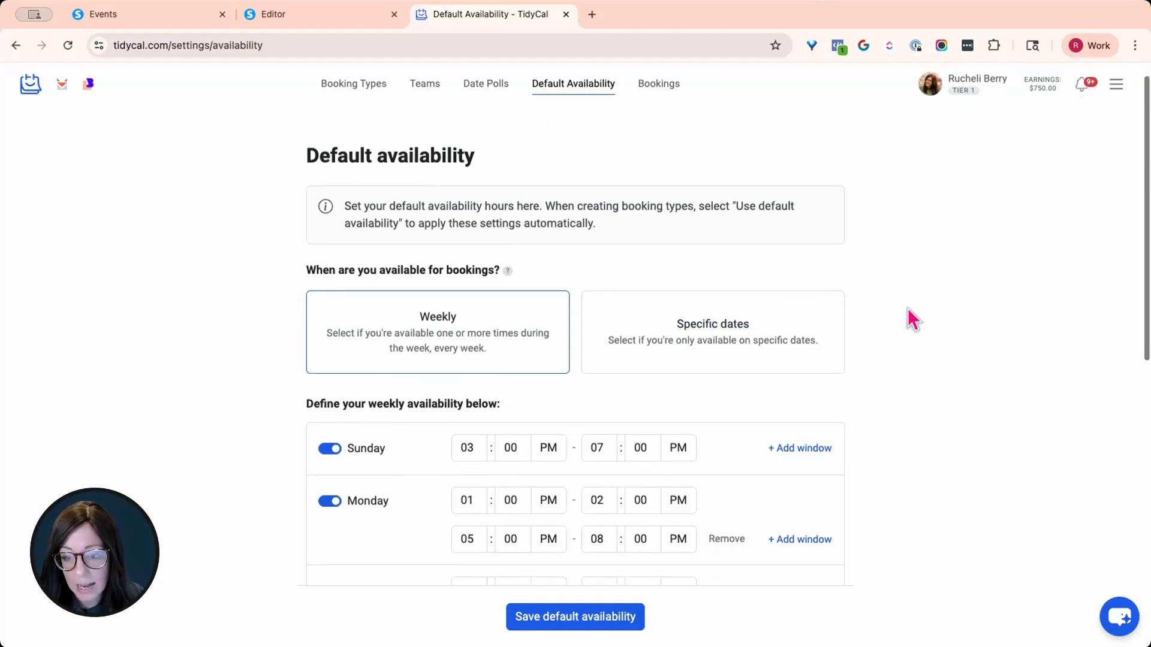
scroll(906, 309, down, 4)
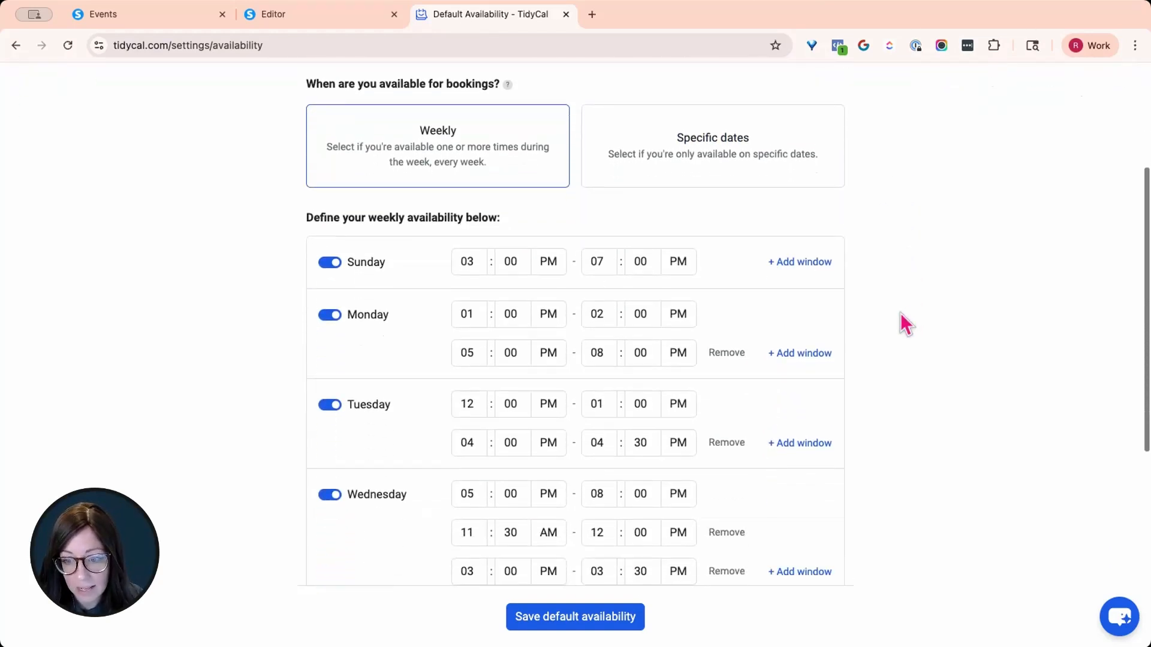
scroll(899, 316, down, 3)
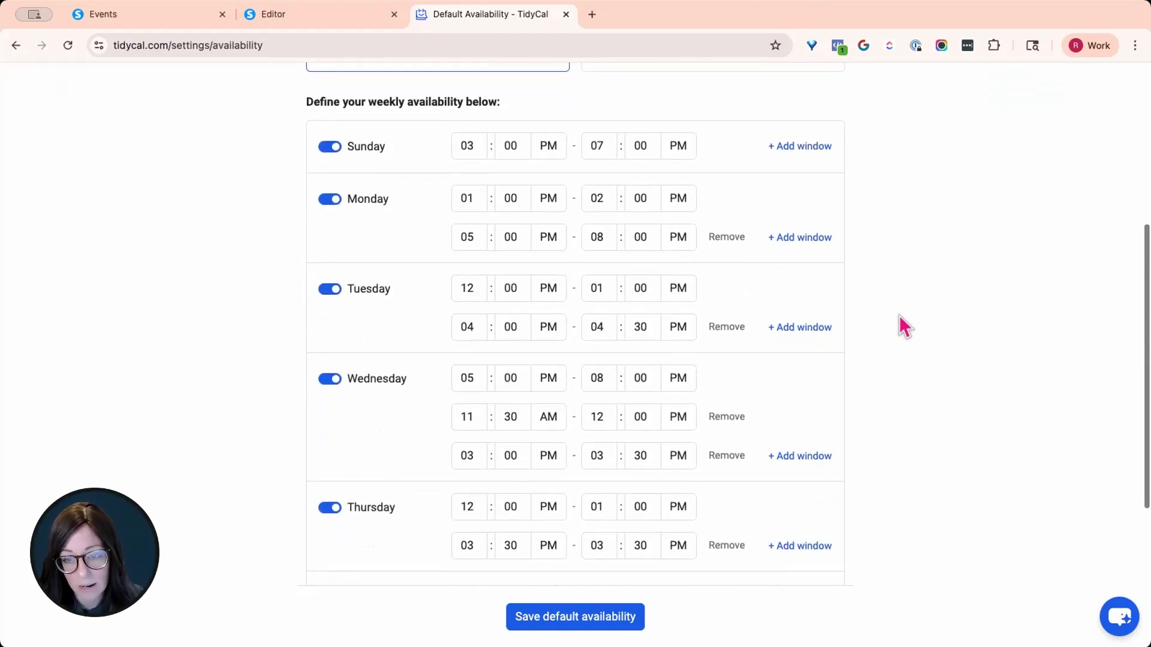
scroll(900, 316, down, 2)
scroll(899, 313, up, 4)
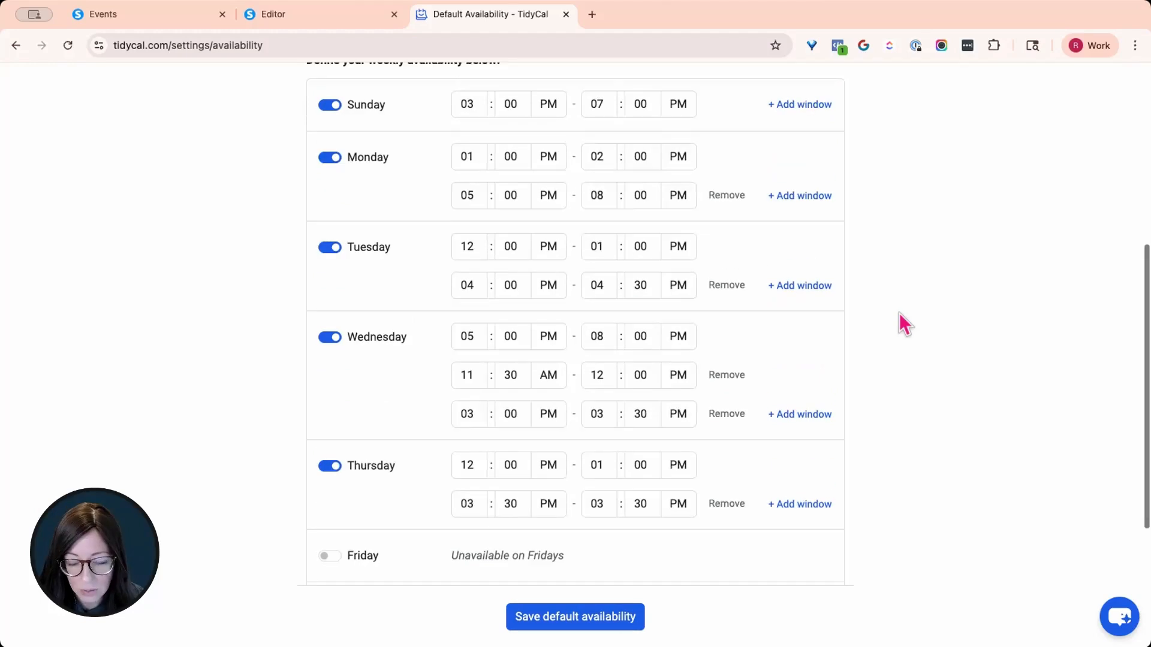
scroll(904, 324, up, 2)
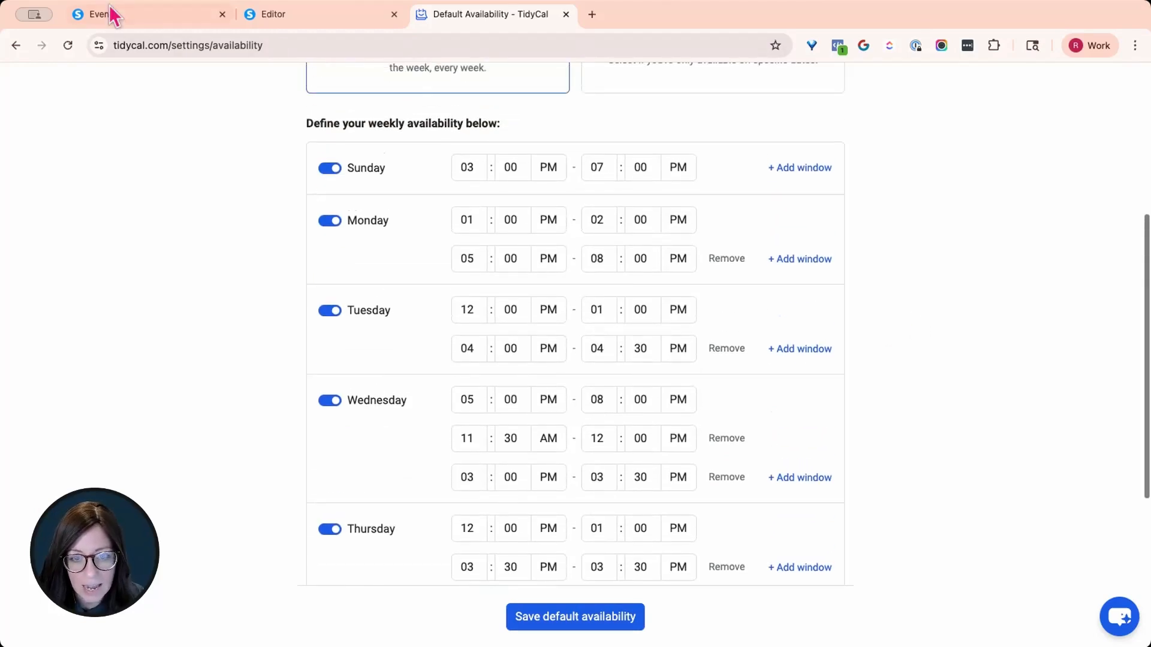
Switch back to systeme.io, open the calendar's availability settings and look through the weekly time slots
click(122, 21)
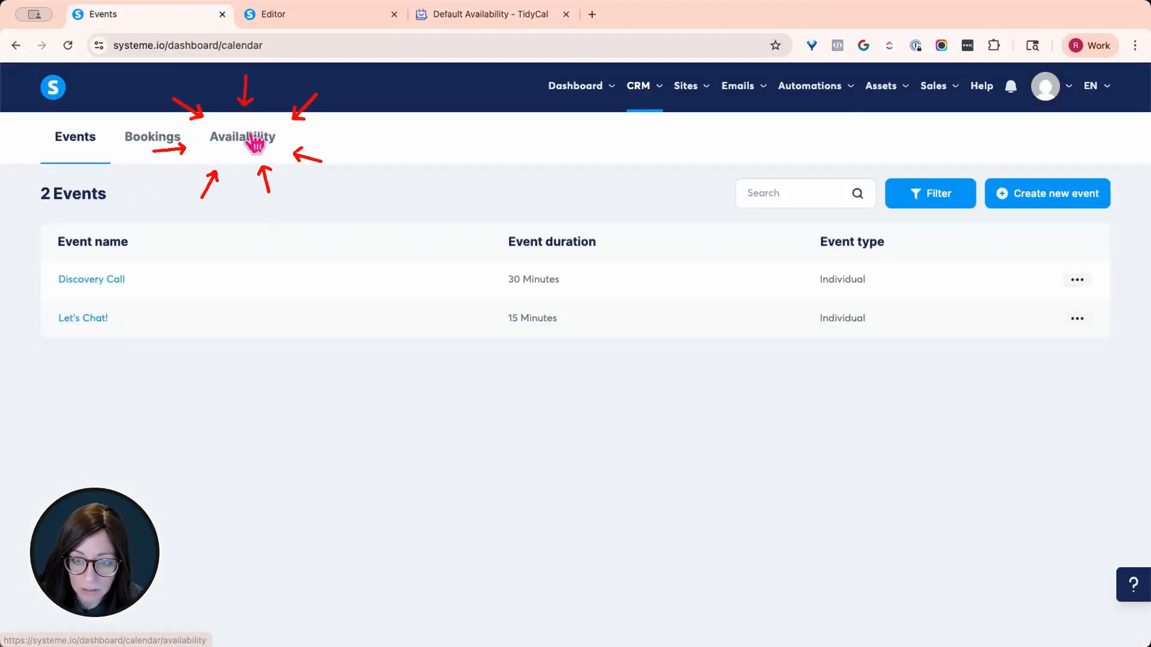
mouse_move(647, 95)
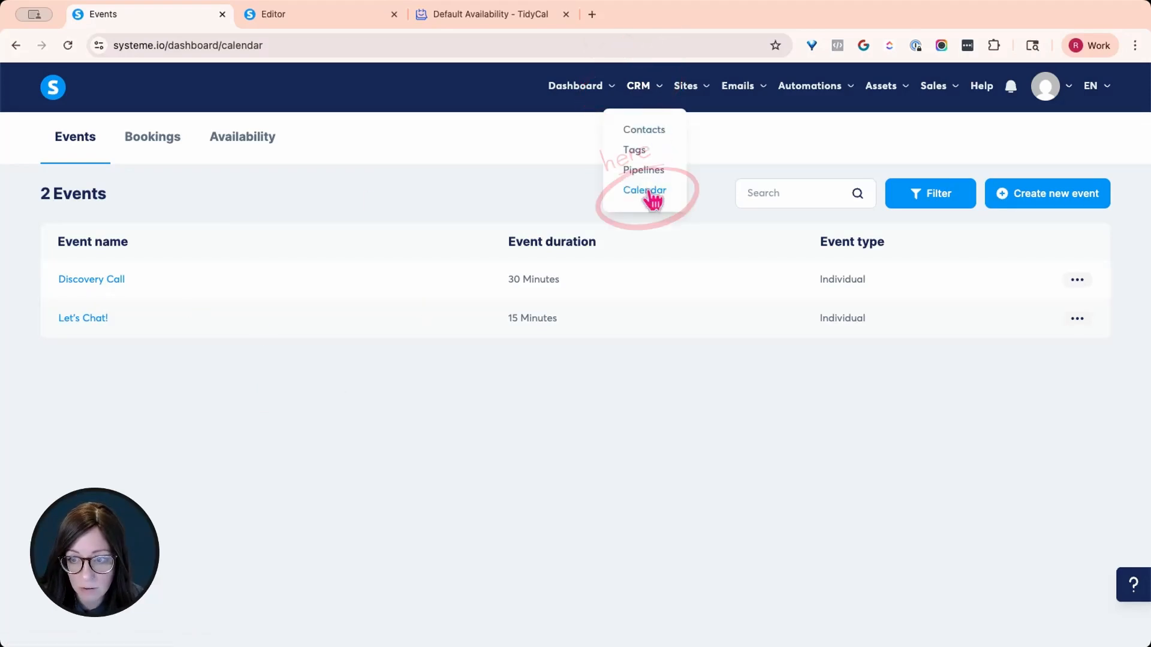
click(256, 144)
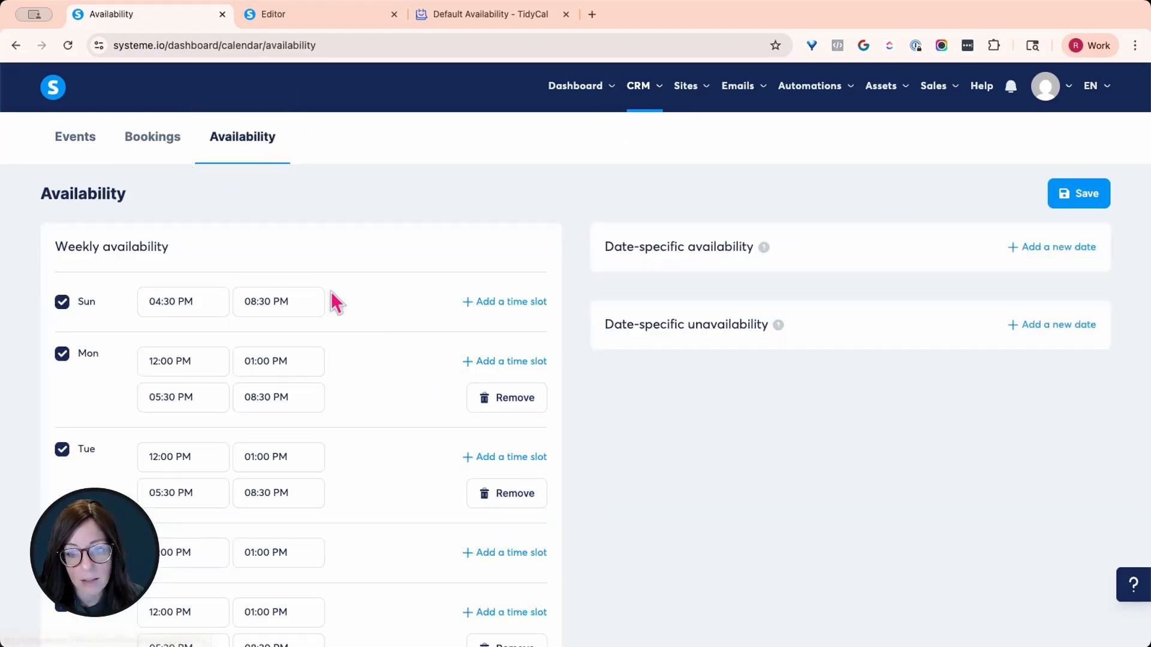
scroll(341, 283, down, 2)
scroll(342, 283, down, 4)
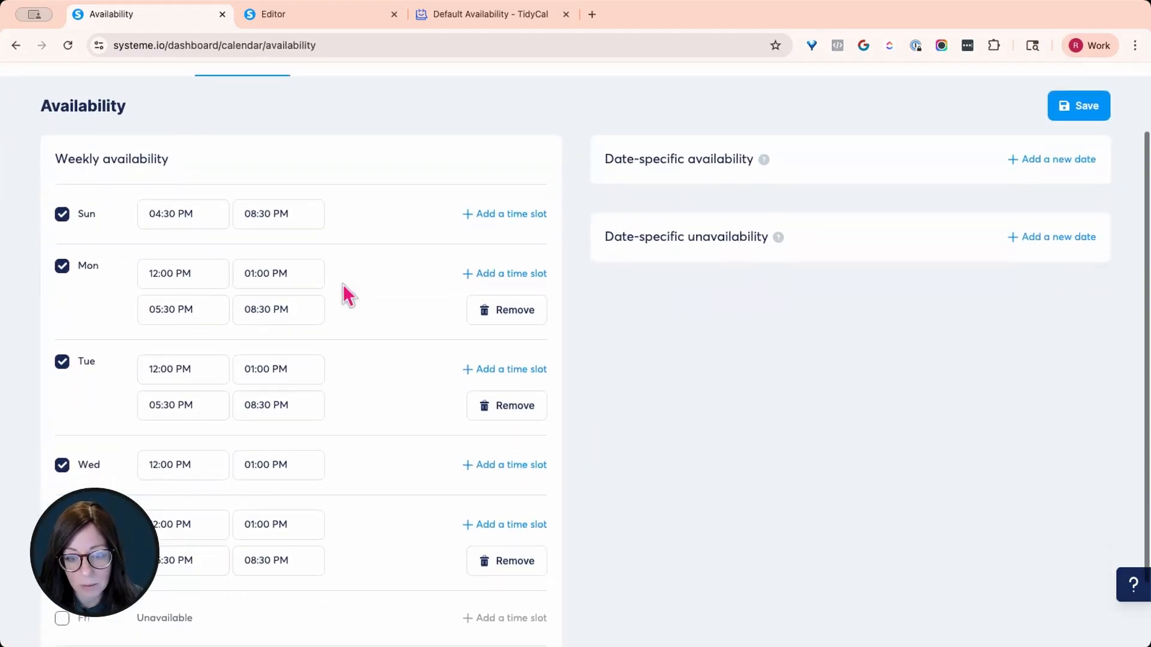
scroll(342, 285, down, 1)
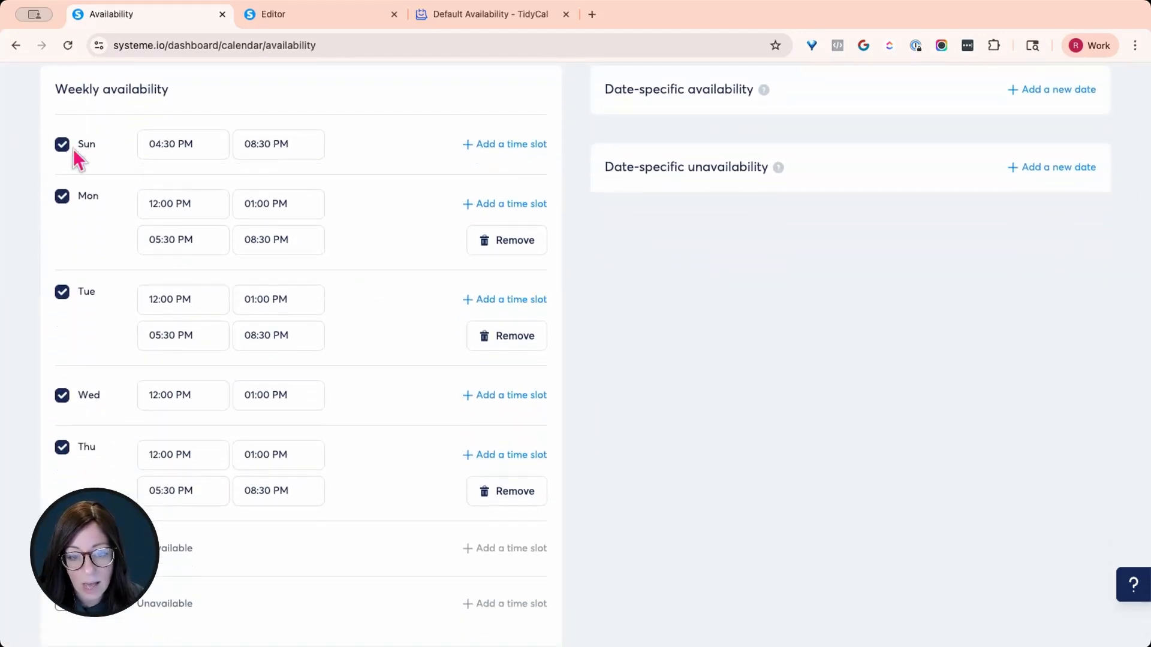
Set Sunday's time slot in systeme.io to 03:00 PM–07:00 PM, matching the Sunday hours in TidyCal
click(477, 21)
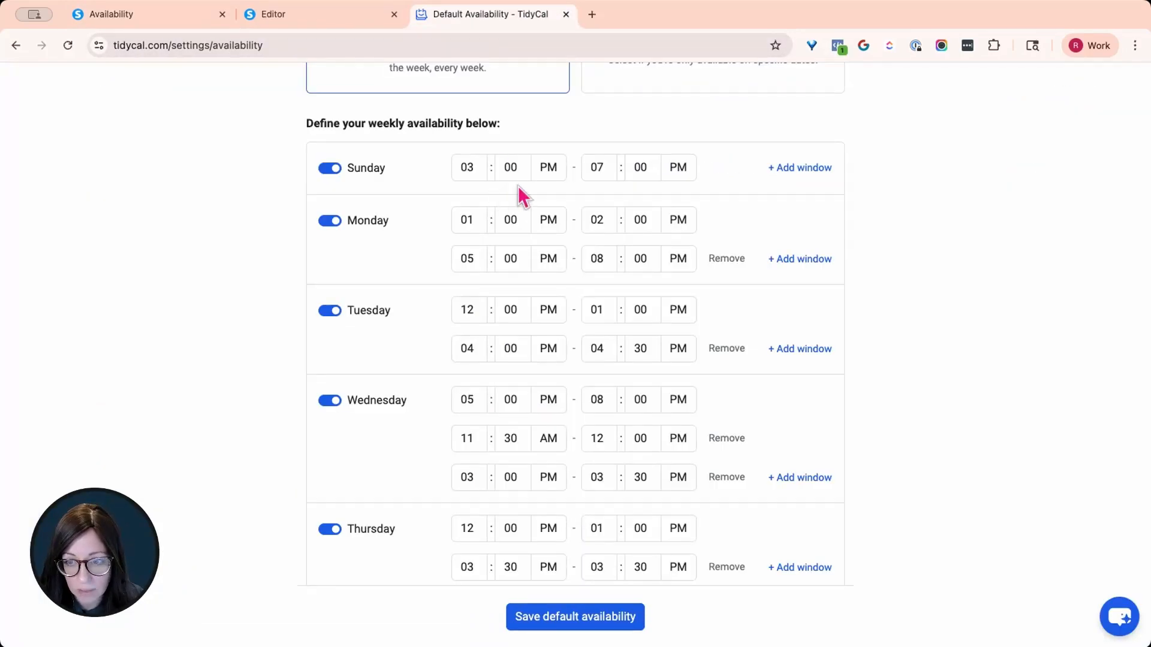
click(175, 21)
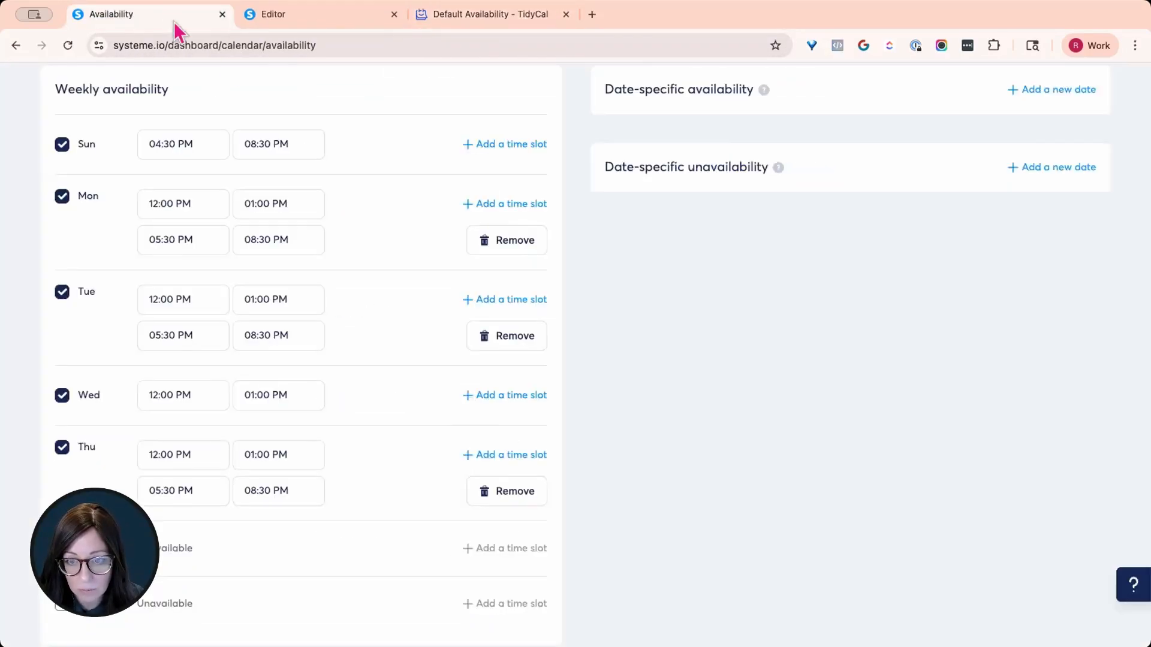
click(187, 147)
scroll(201, 208, up, 3)
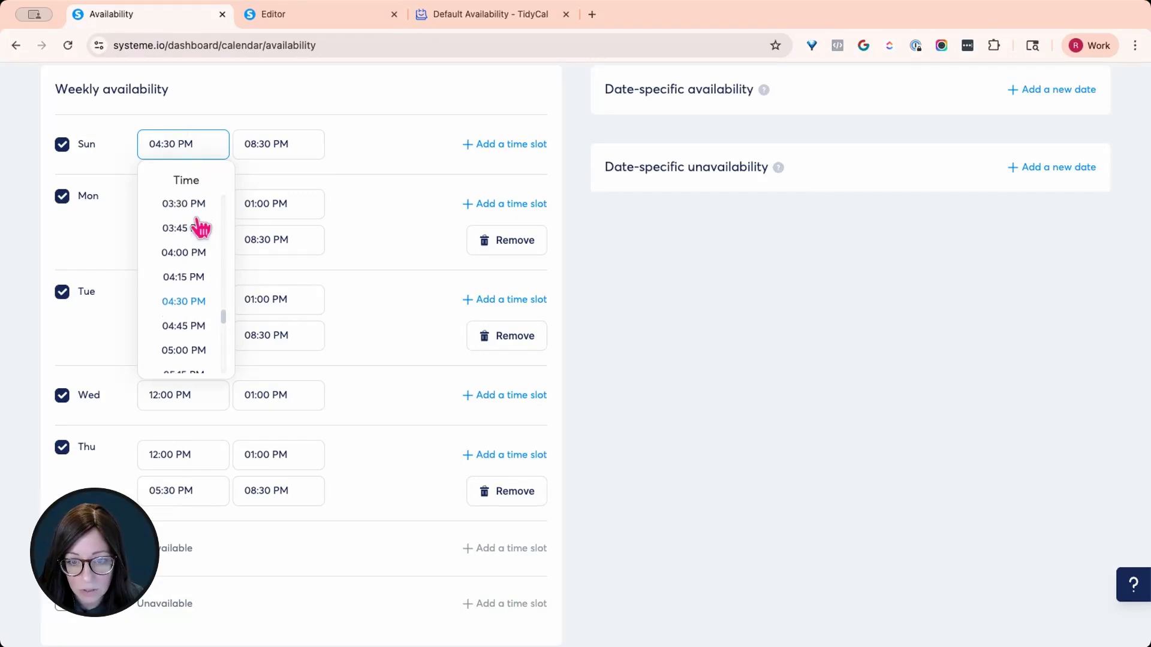
scroll(190, 223, up, 1)
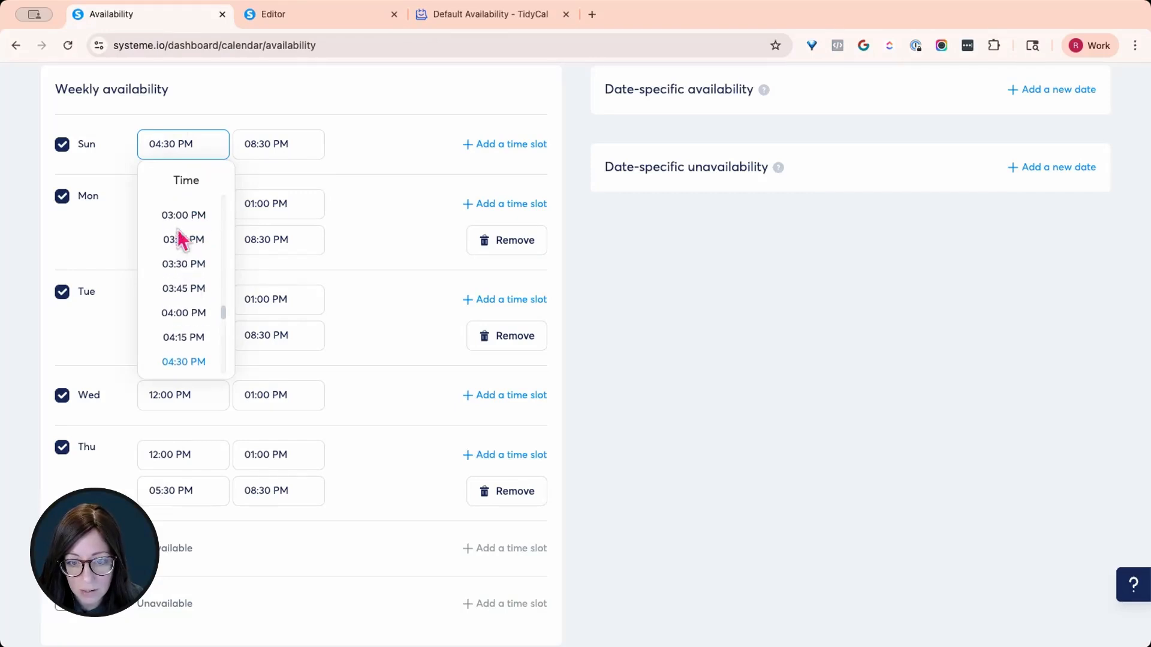
click(179, 213)
click(278, 135)
scroll(299, 261, up, 3)
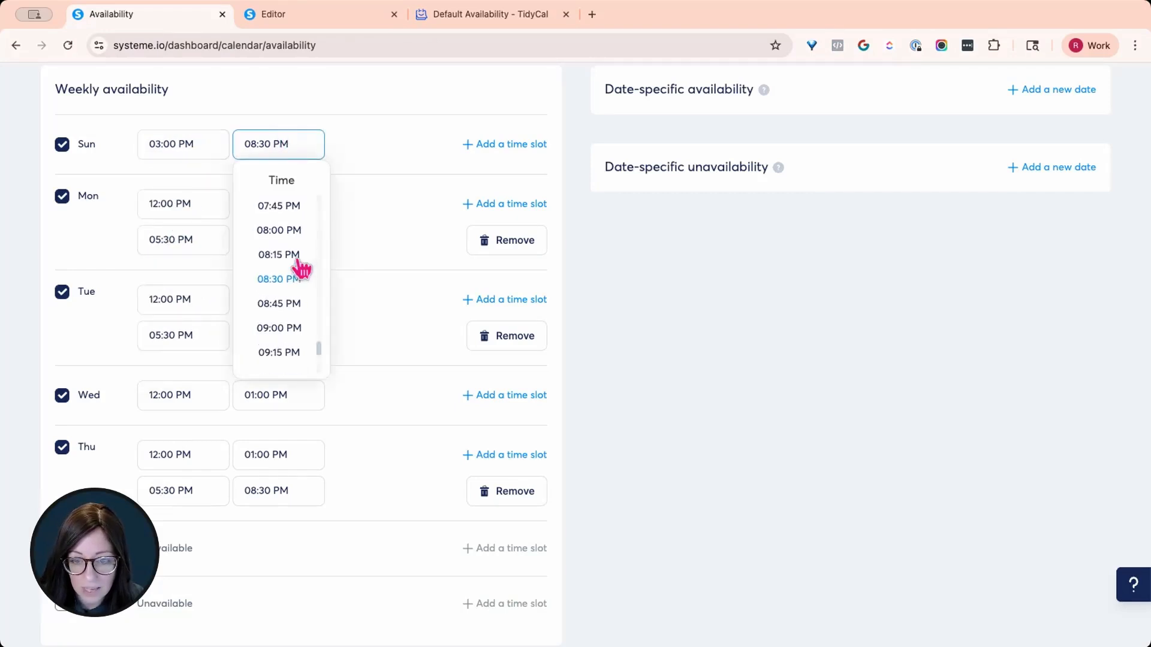
scroll(287, 258, up, 5)
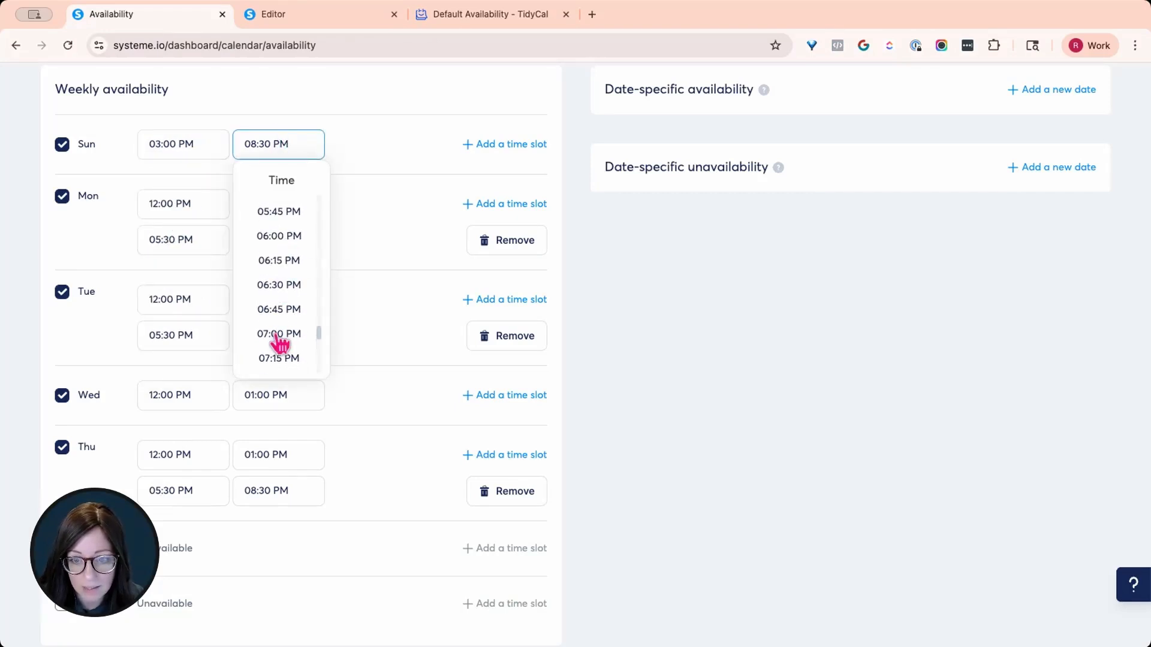
click(277, 334)
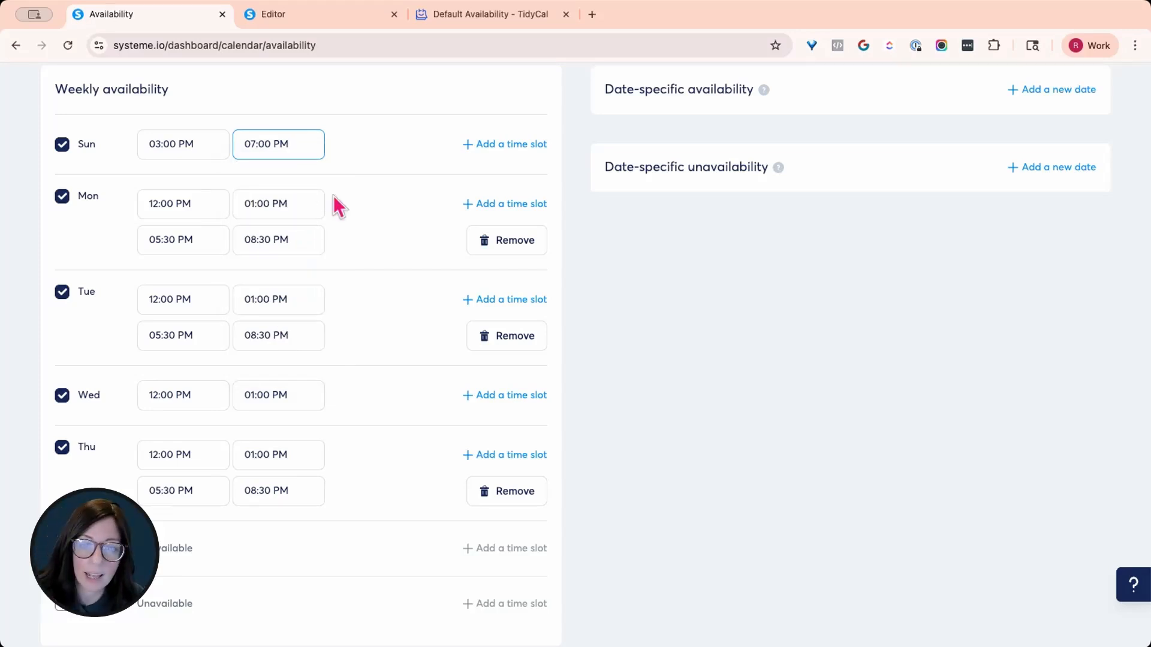
Check Monday's hours in TidyCal and set Monday's first time slot in systeme.io to 01:00 PM–02:00 PM
click(434, 24)
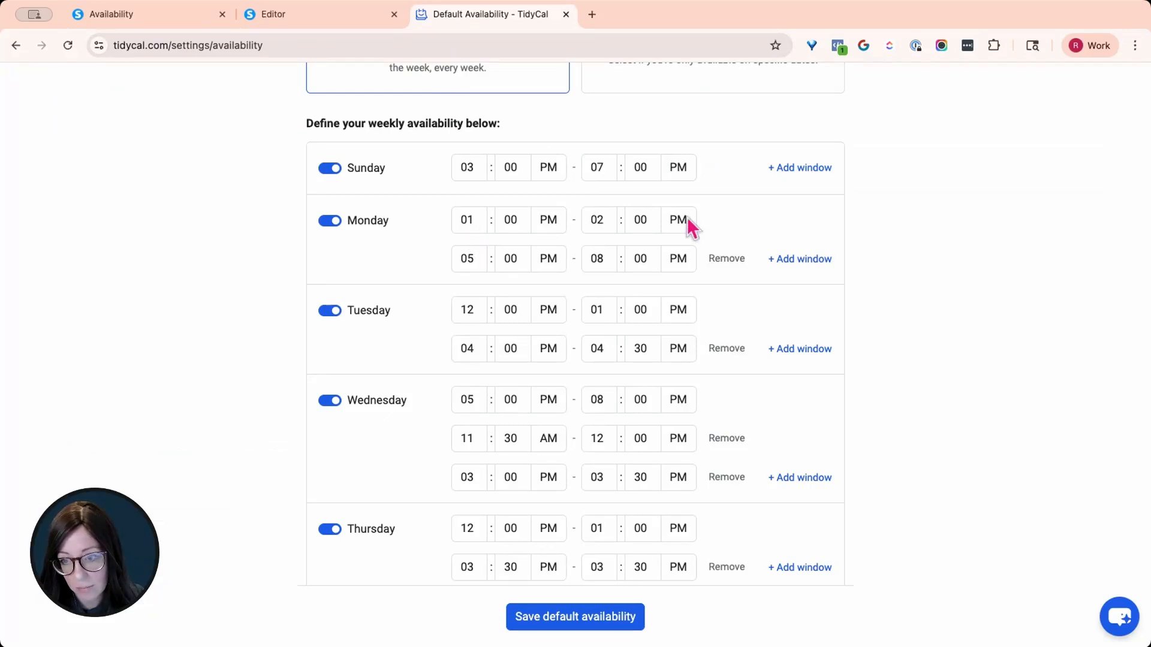
click(180, 16)
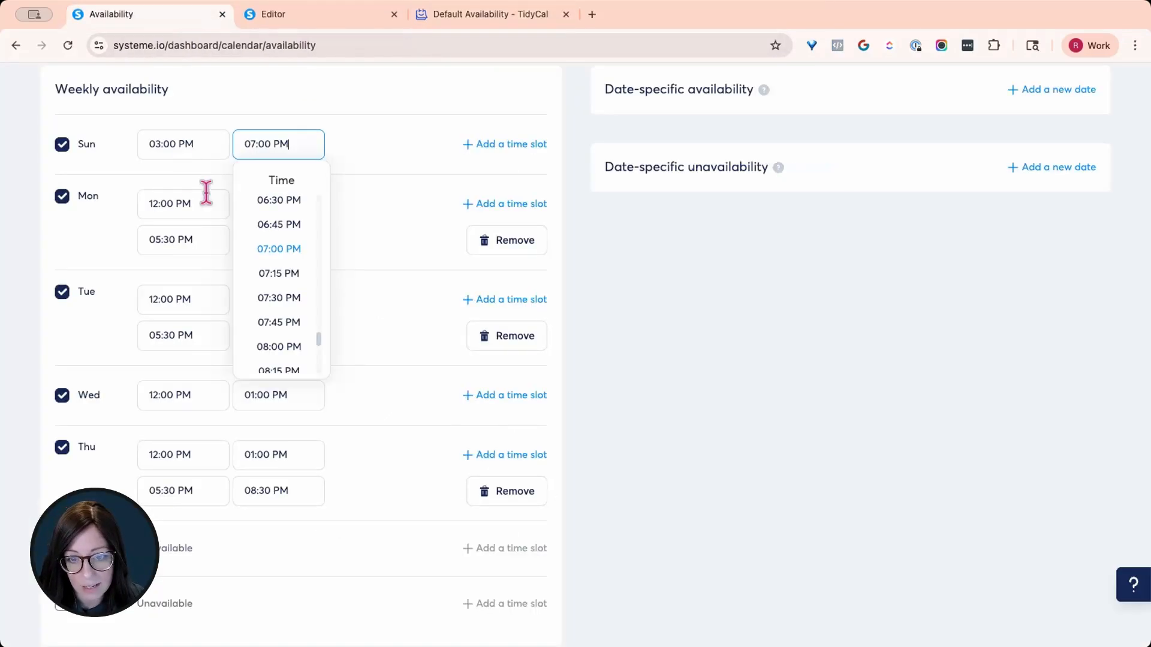
click(157, 203)
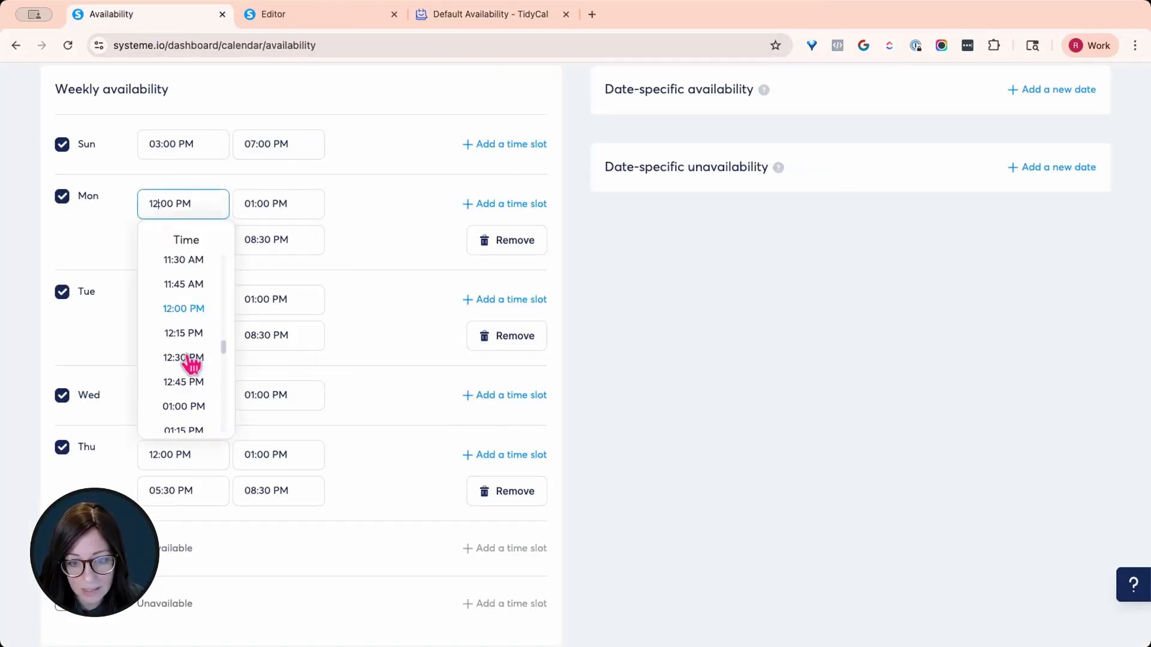
click(186, 409)
click(254, 204)
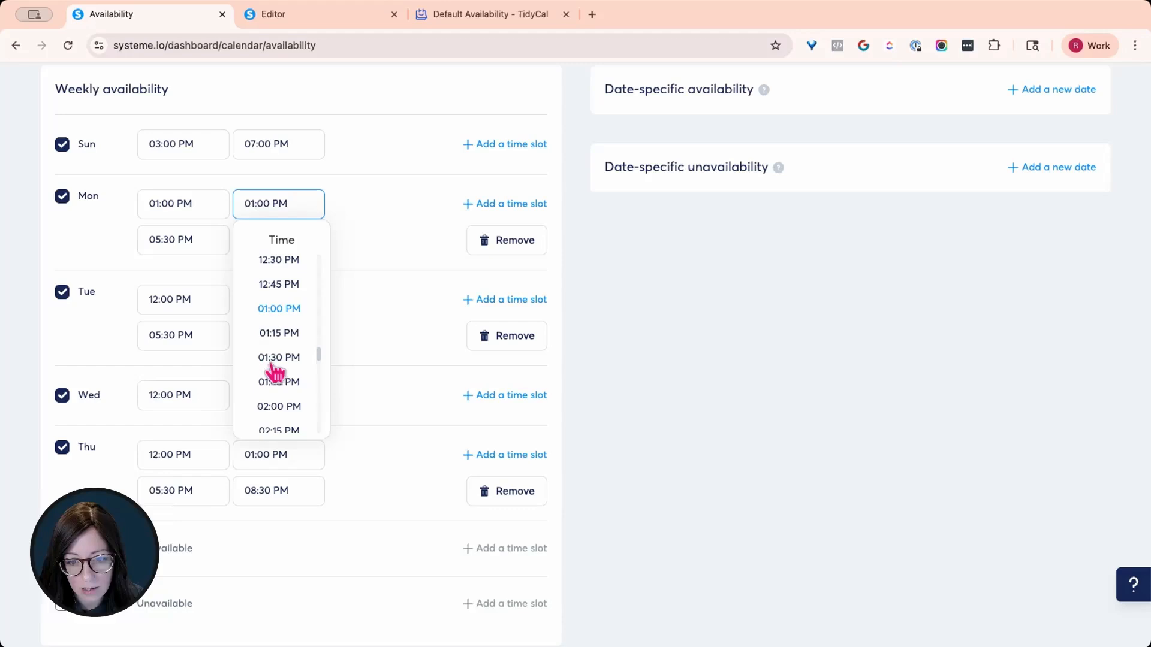
click(279, 407)
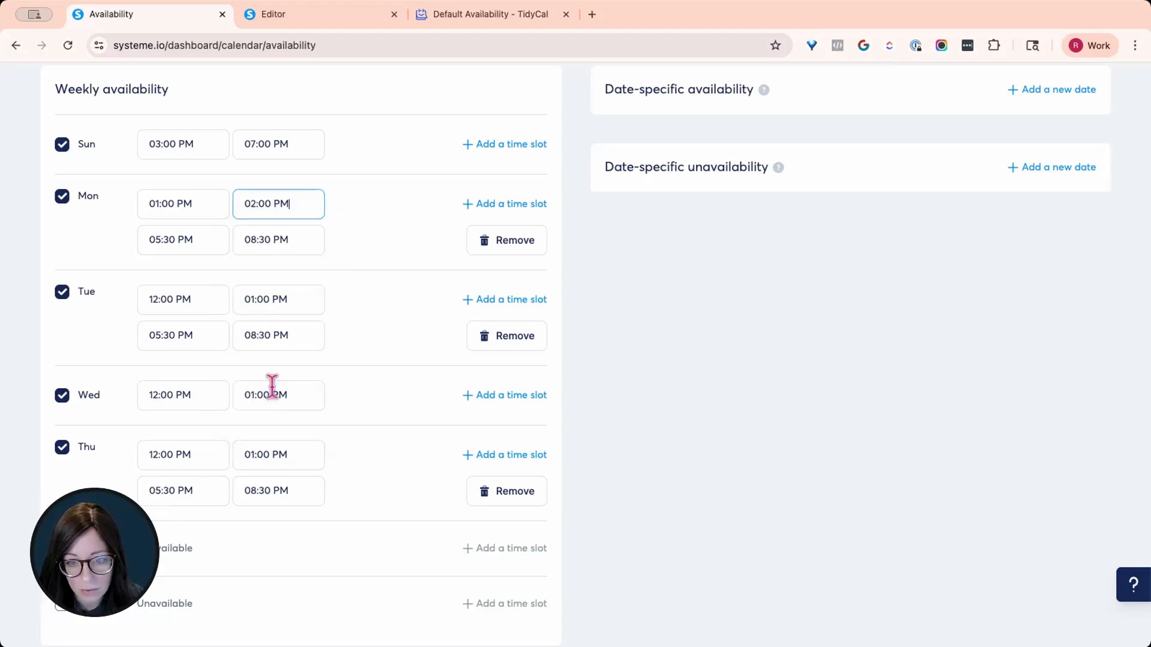
Set Monday's second time slot to 05:00 PM–08:00 PM
click(169, 238)
click(191, 296)
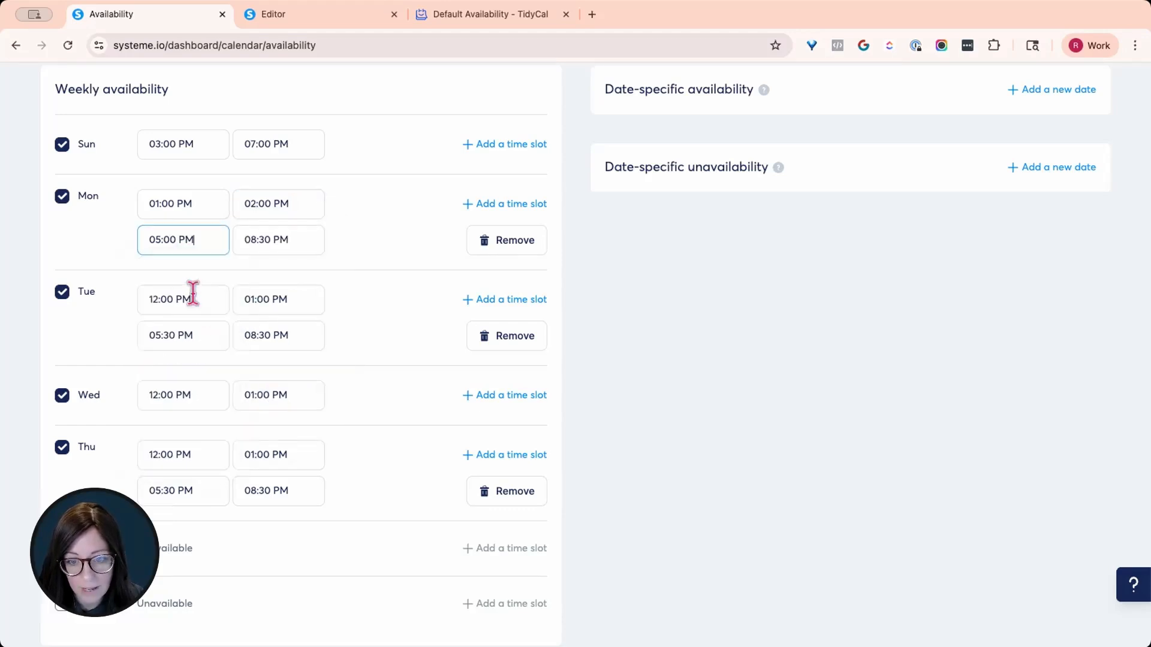
click(264, 240)
click(270, 295)
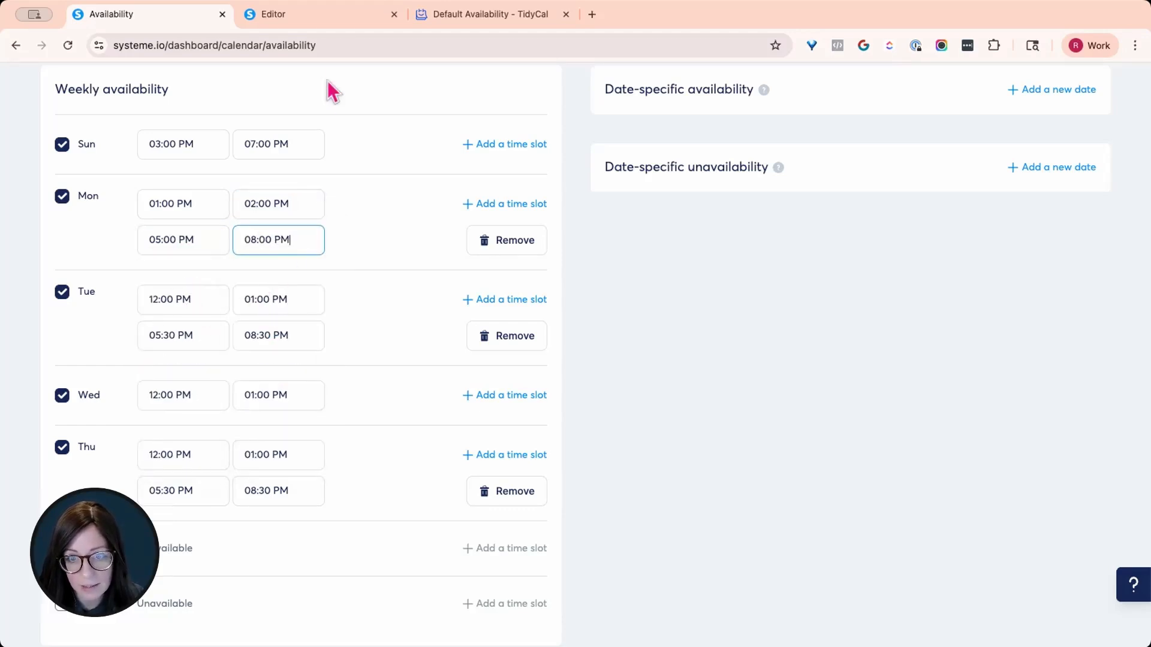
Check Tuesday's hours in TidyCal and set Tuesday's second time slot in systeme.io to 04:00 PM–04:30 PM
click(465, 18)
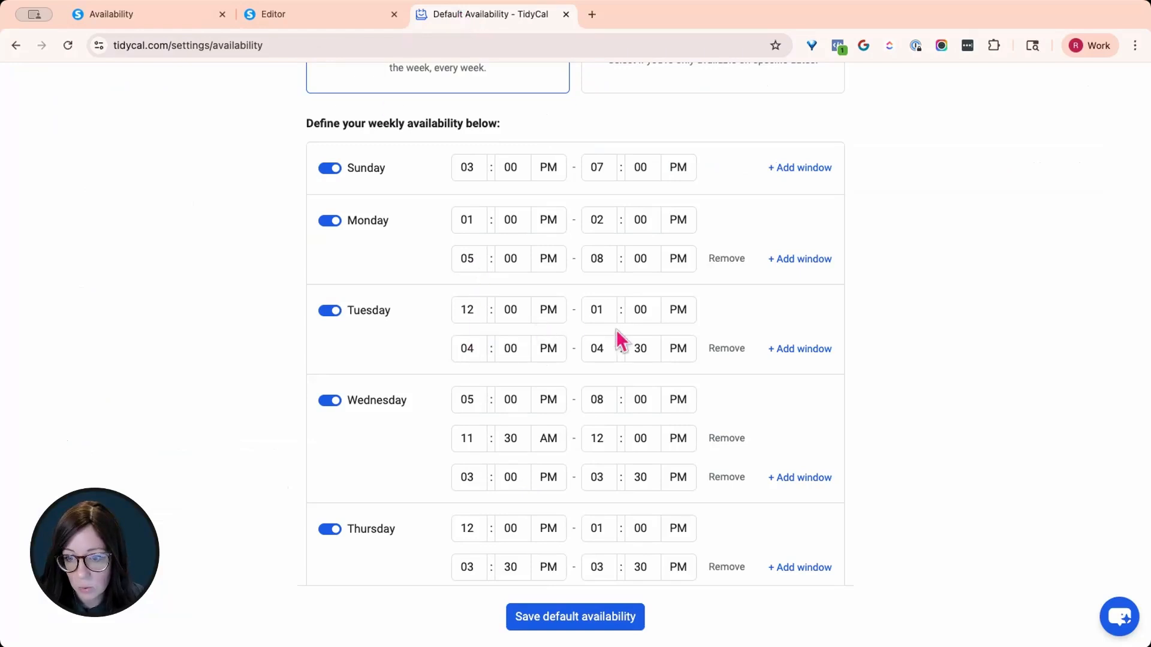
click(186, 18)
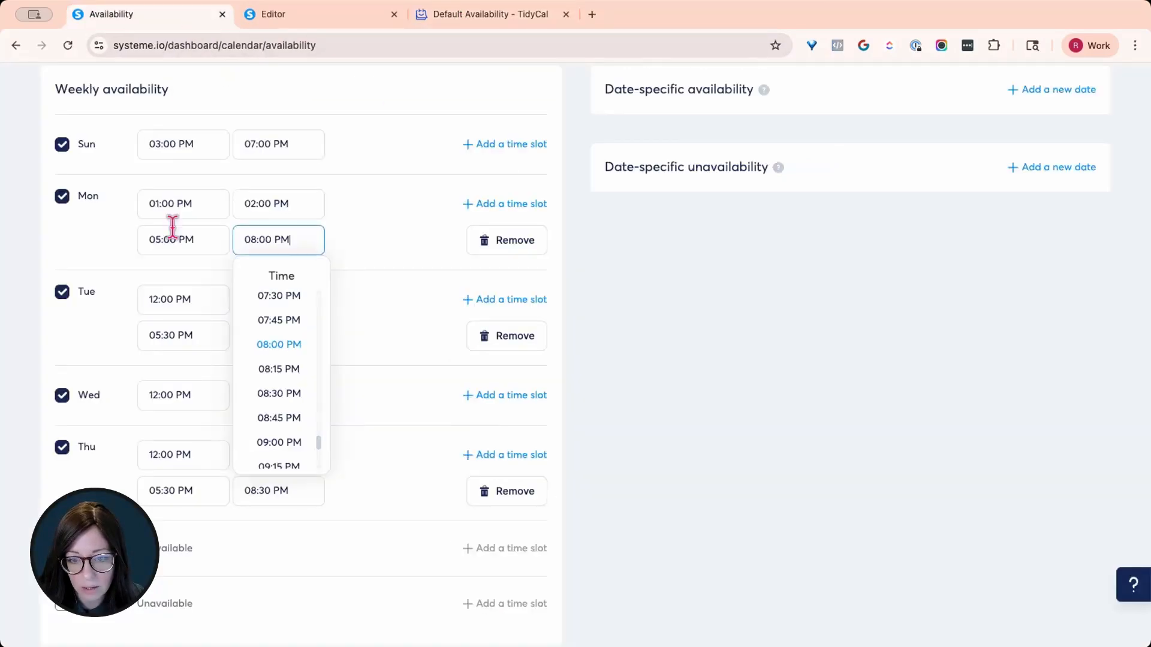
click(174, 335)
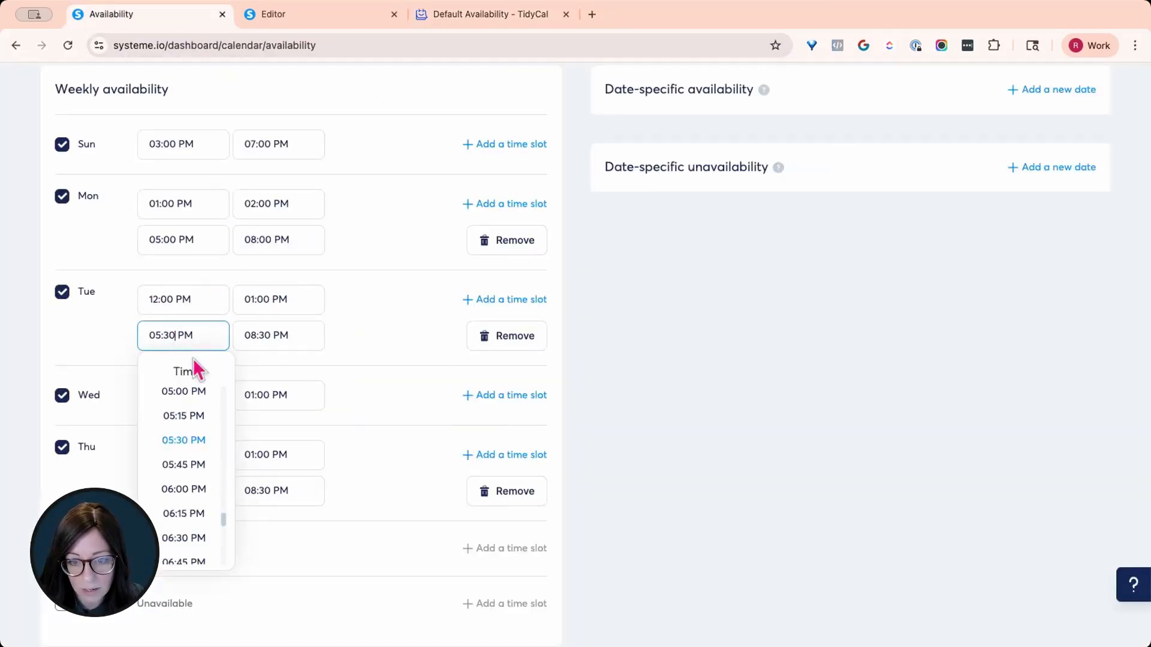
scroll(193, 436, up, 3)
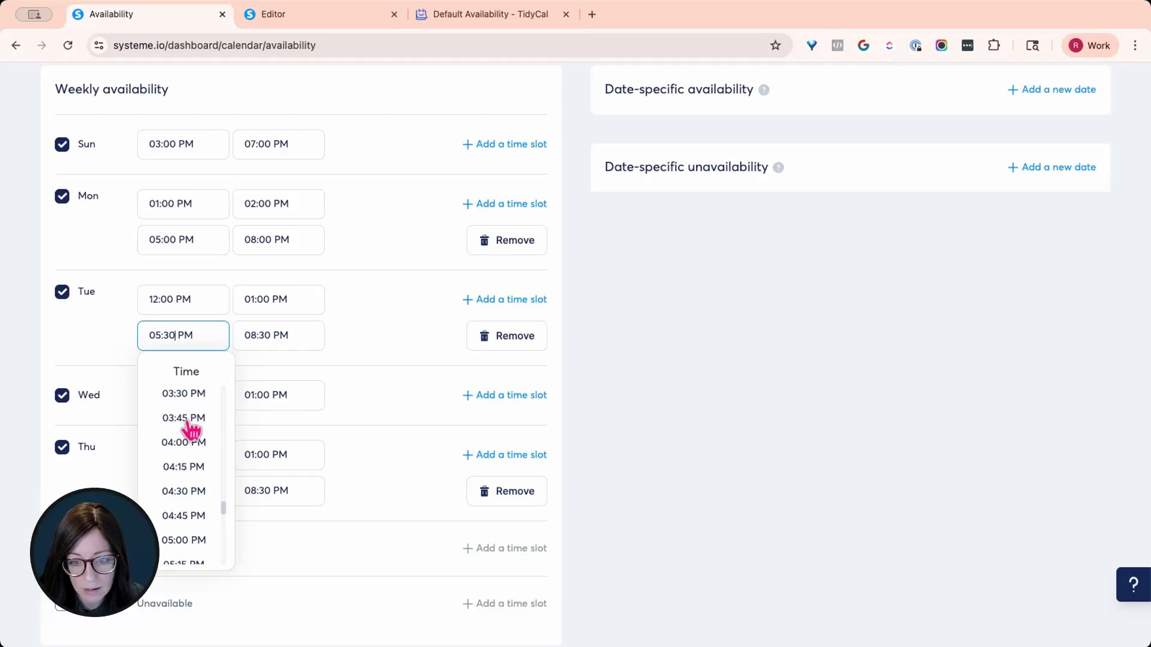
click(182, 442)
click(251, 339)
scroll(269, 442, up, 10)
scroll(293, 458, down, 1)
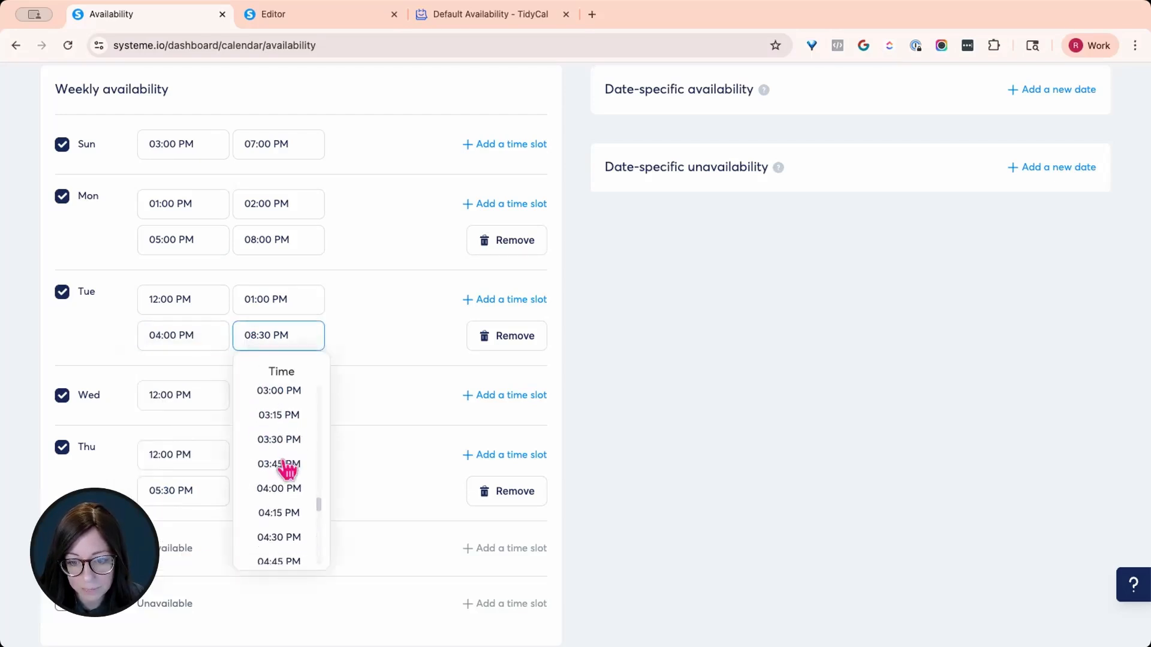
click(281, 539)
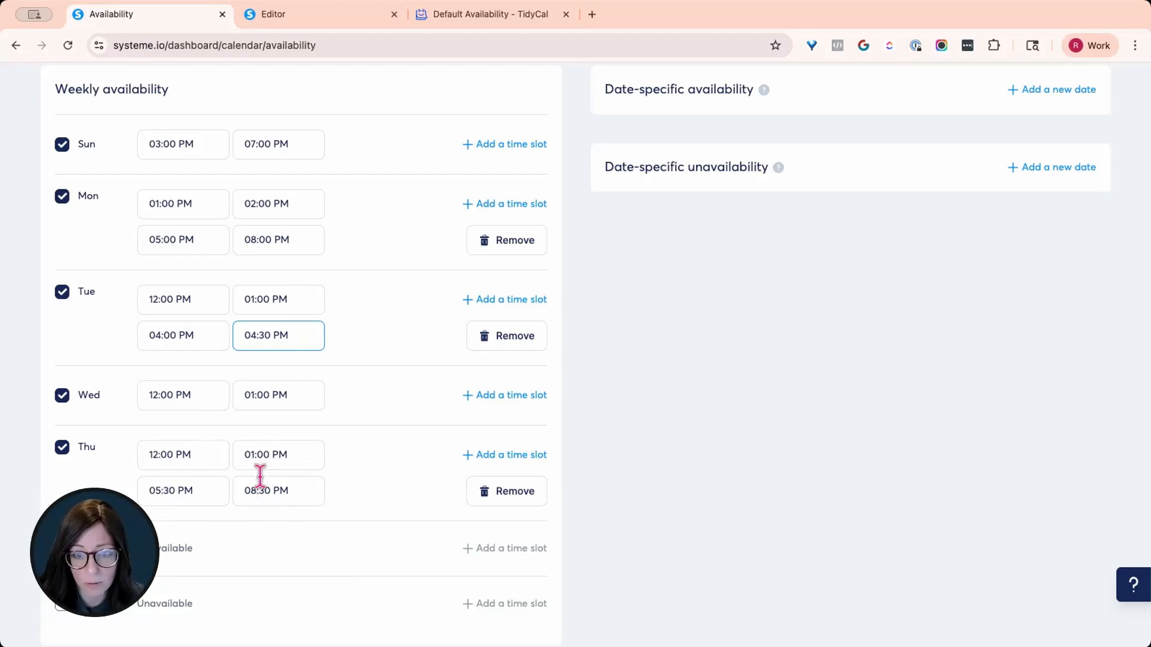
Check Wednesday's hours in TidyCal and set Wednesday's first time slot in systeme.io to 11:30 AM–12:00 PM
click(487, 24)
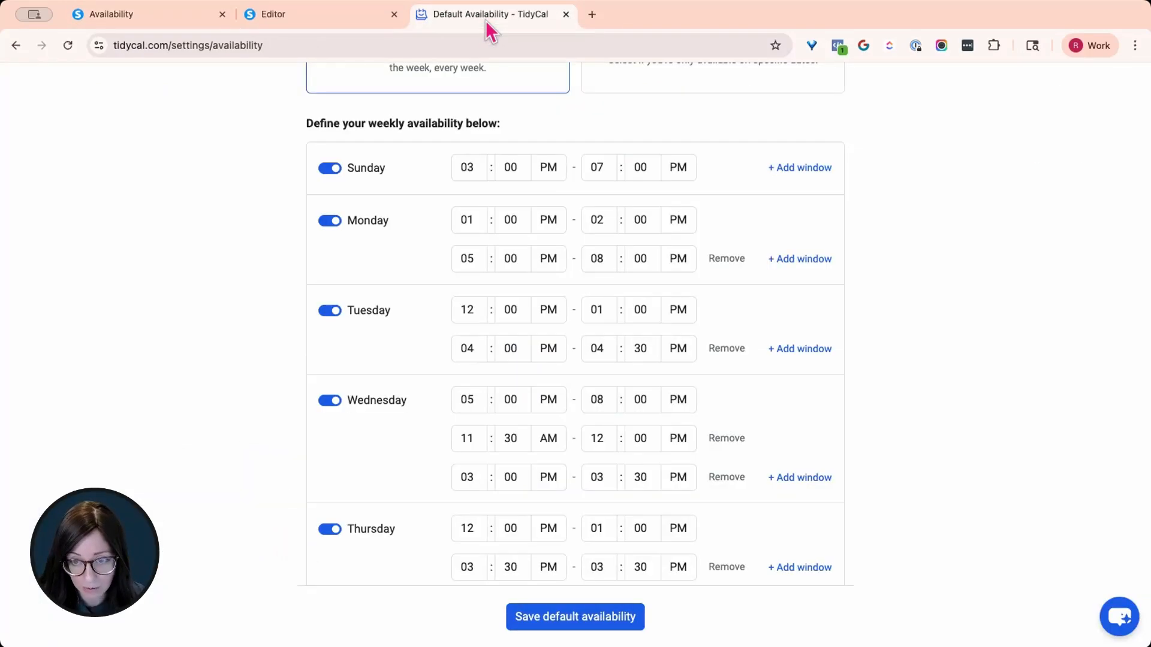
click(312, 17)
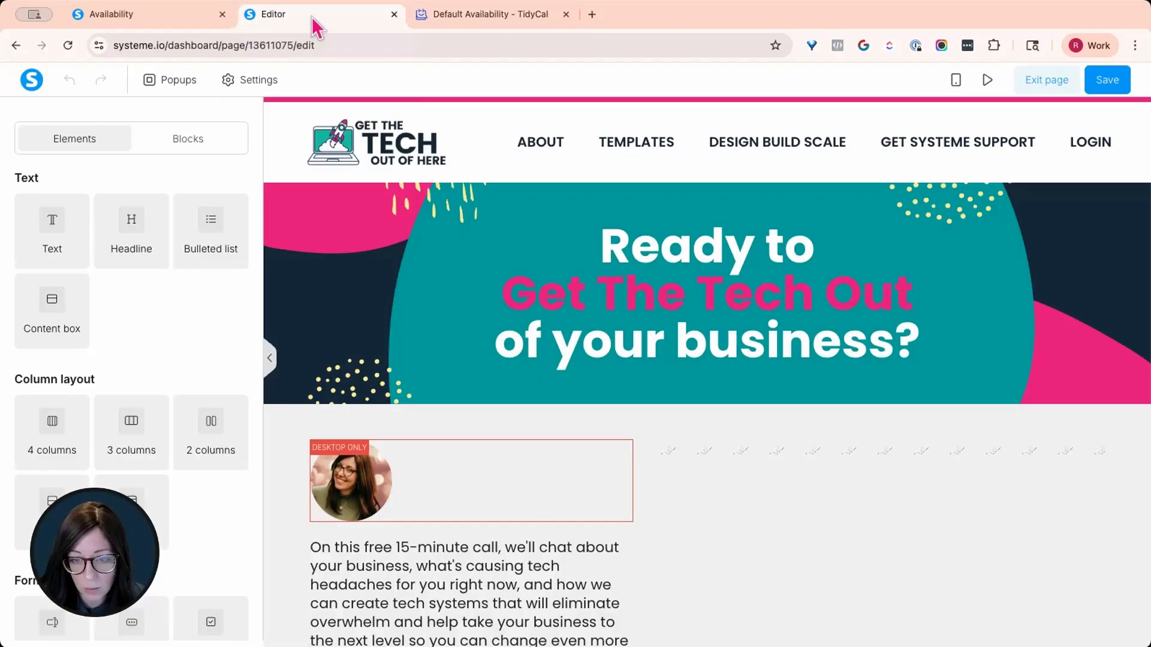
click(198, 18)
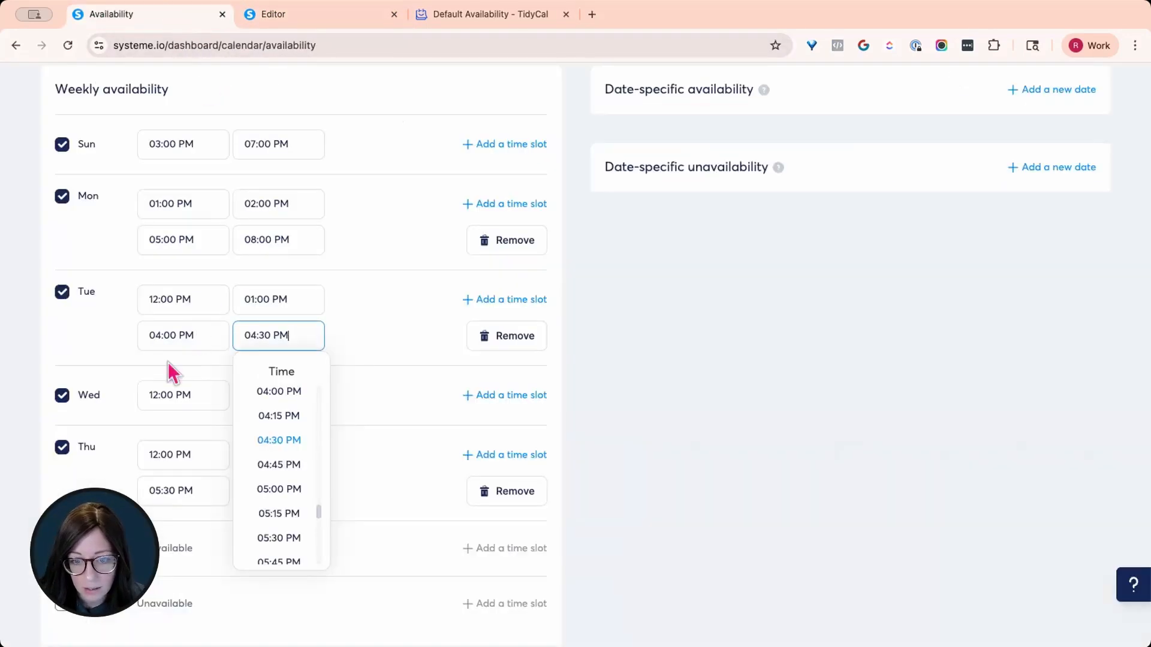
click(172, 393)
click(184, 451)
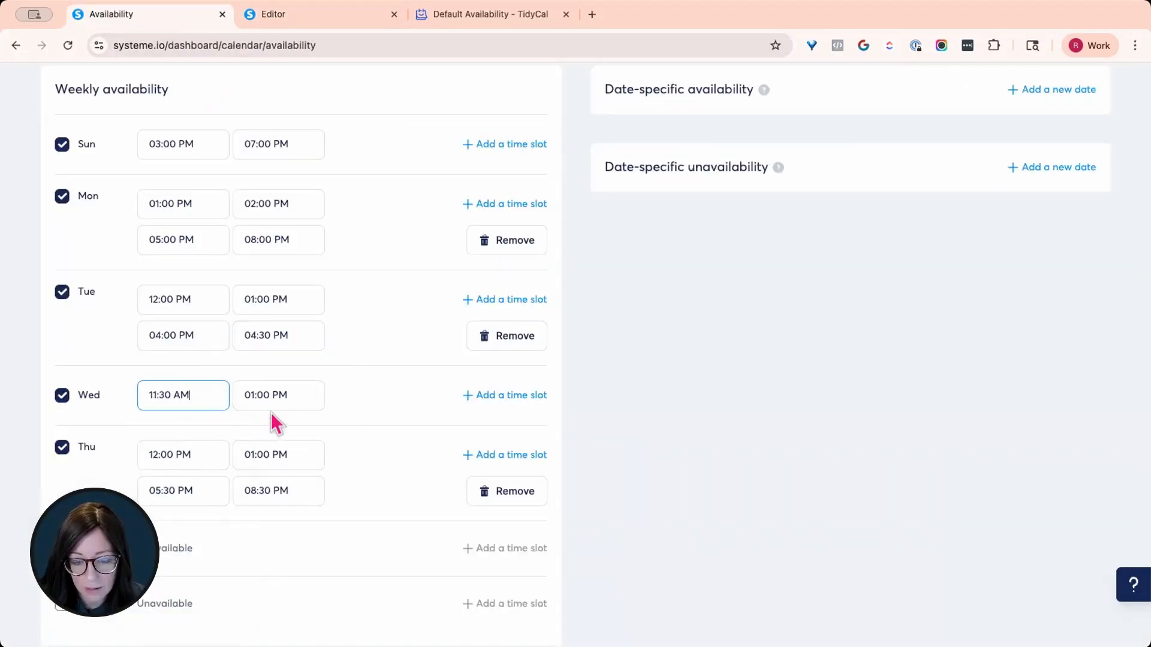
click(272, 397)
scroll(275, 480, up, 4)
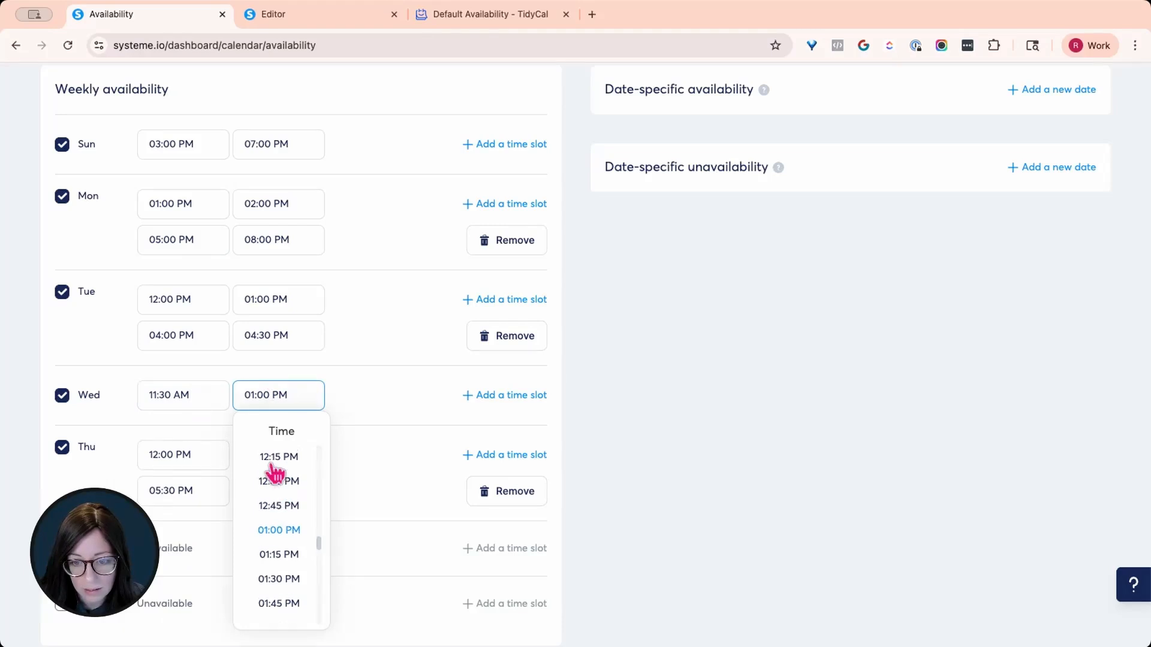
scroll(278, 462, down, 3)
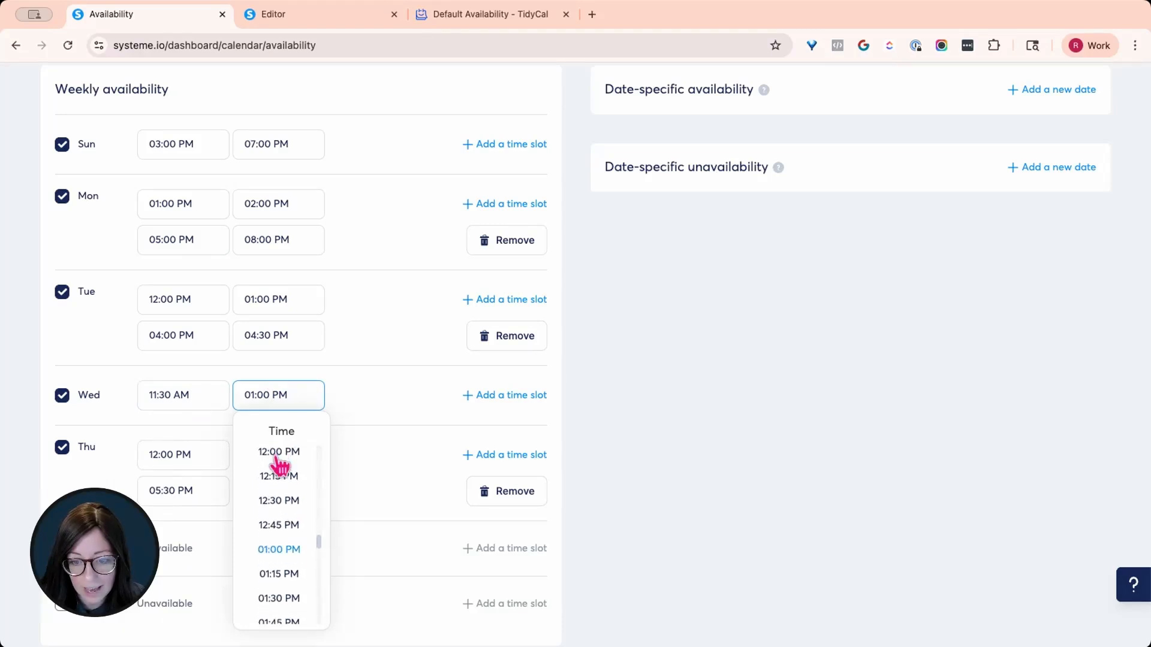
click(281, 454)
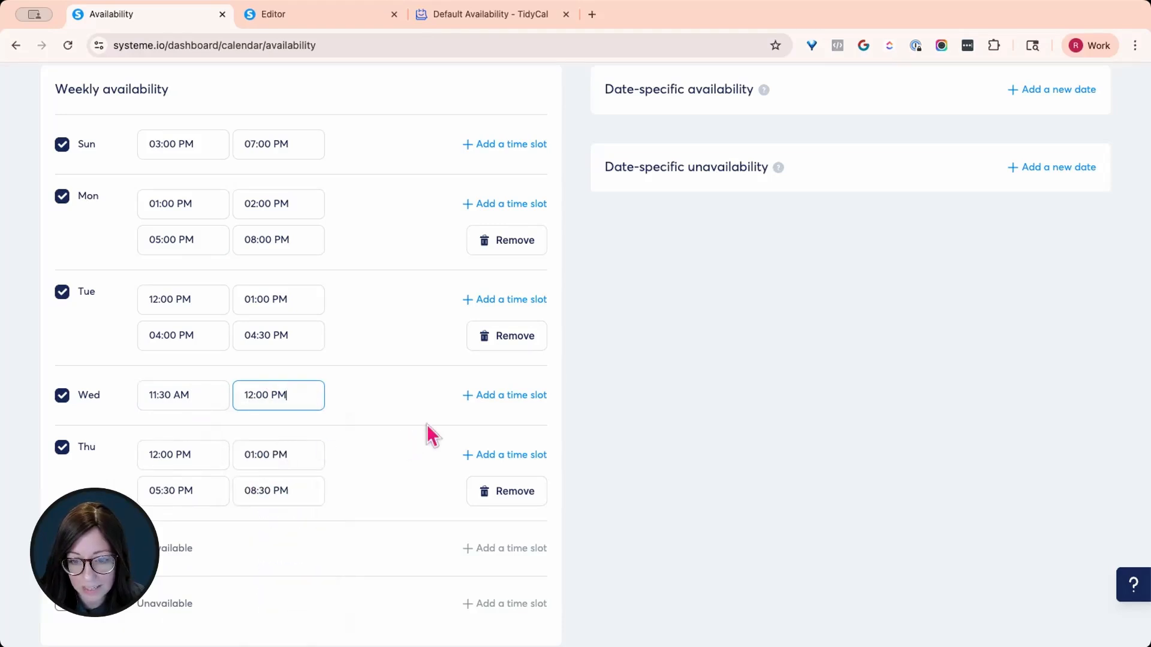
Add a second Wednesday time slot of 03:00 PM–03:30 PM, following the Wednesday hours in TidyCal
click(496, 400)
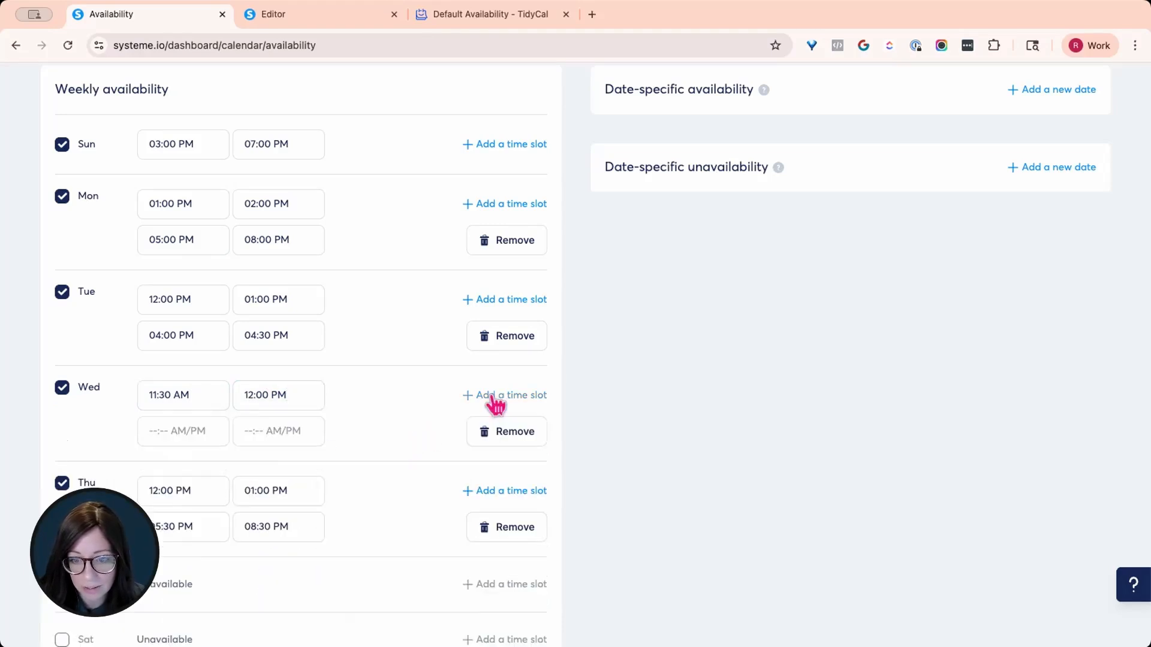
click(465, 13)
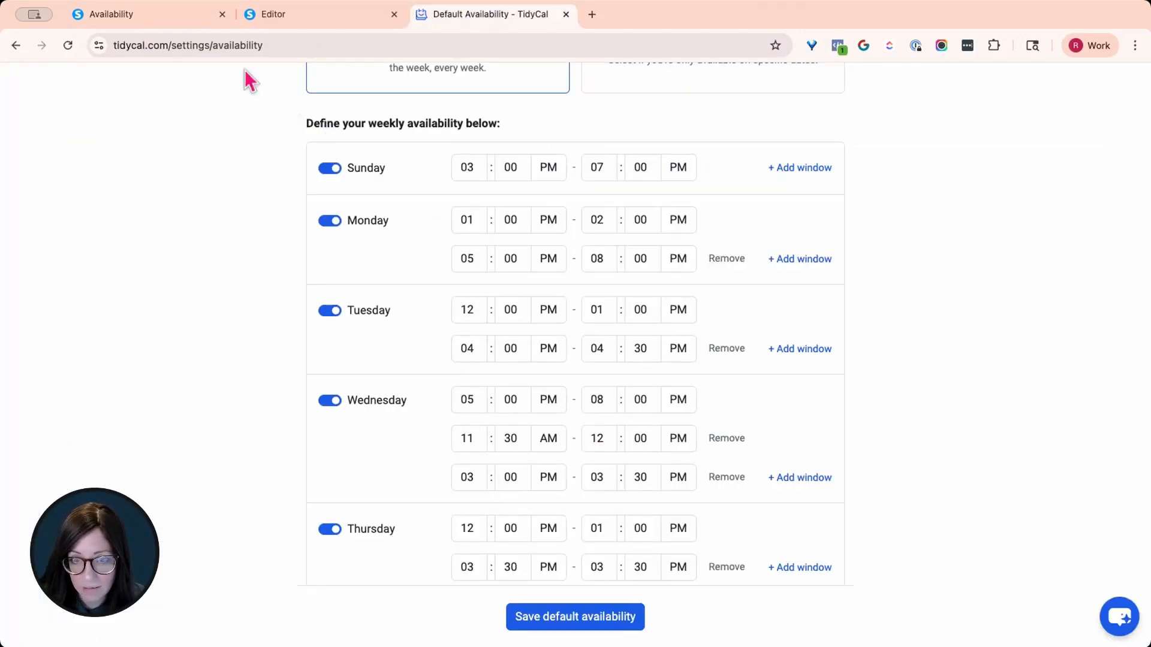
click(145, 18)
click(180, 427)
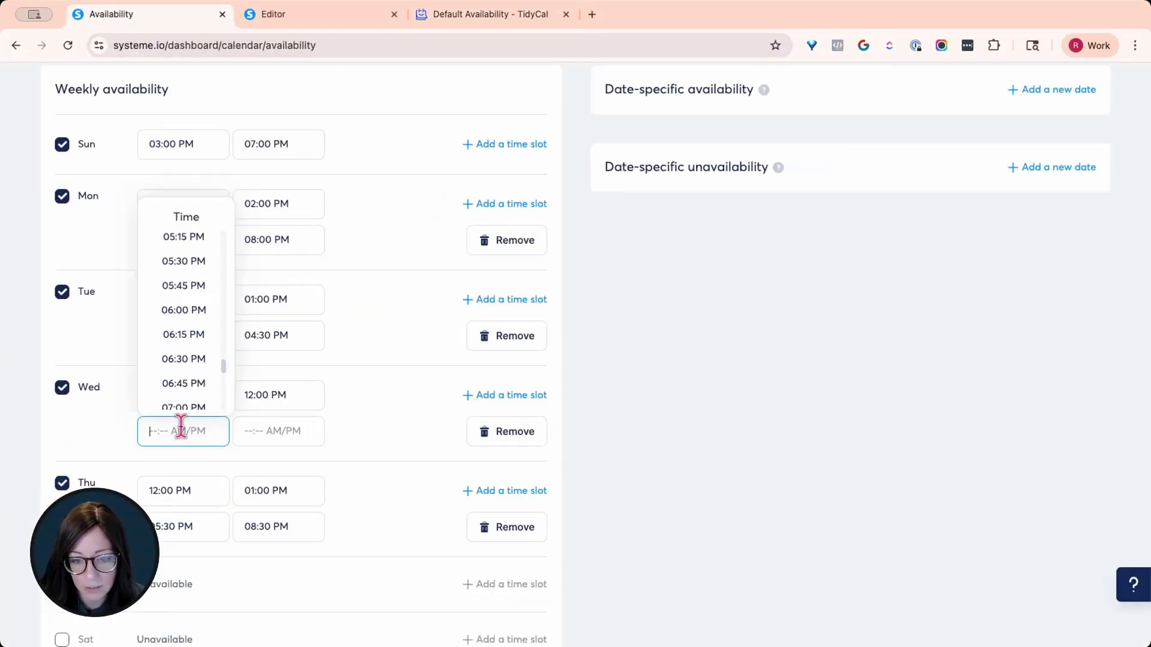
scroll(174, 313, up, 5)
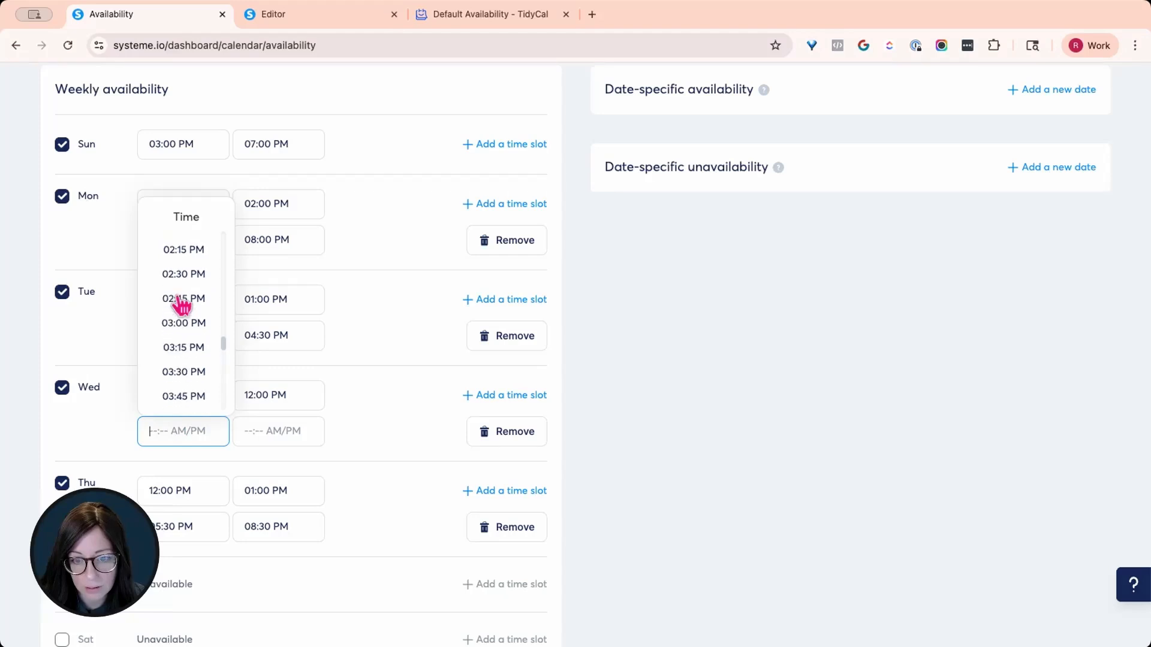
click(187, 326)
click(283, 432)
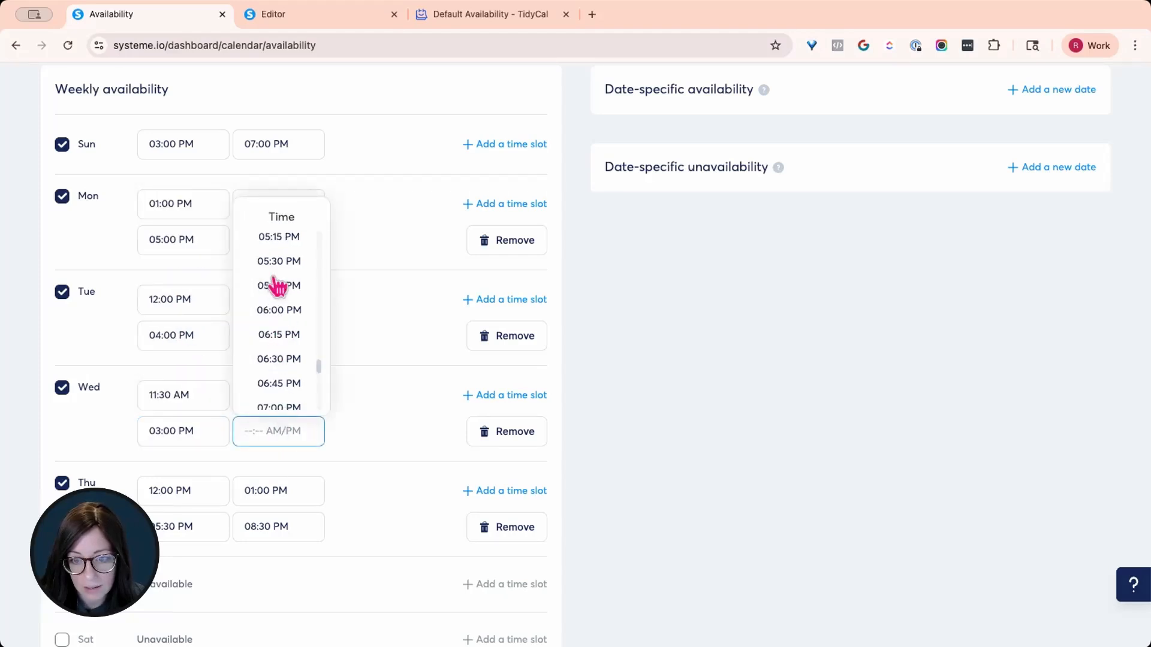
scroll(278, 264, up, 5)
click(288, 377)
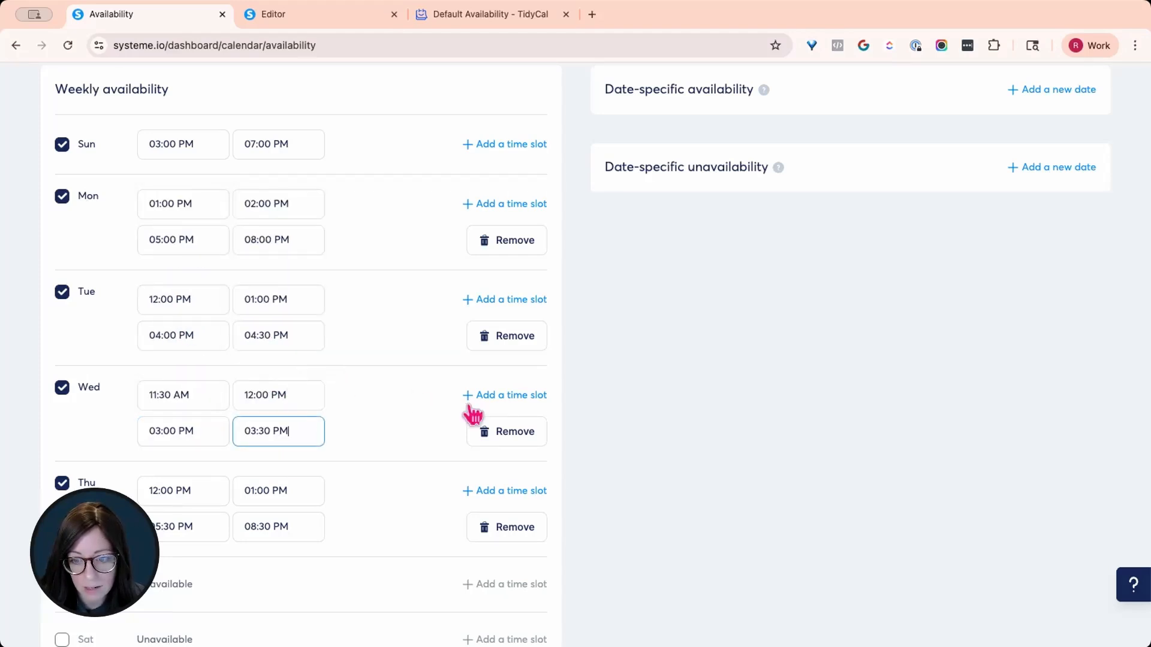
Add a third Wednesday time slot running from 05:00 PM to 08:00 PM
click(486, 395)
click(193, 466)
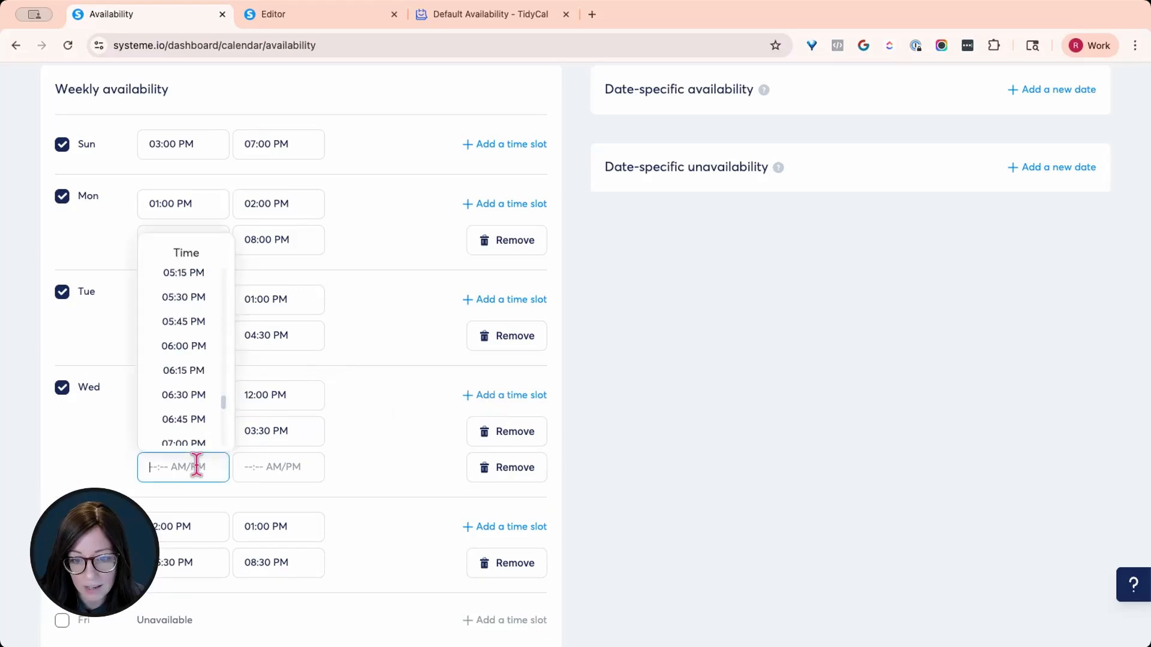
scroll(192, 305, up, 1)
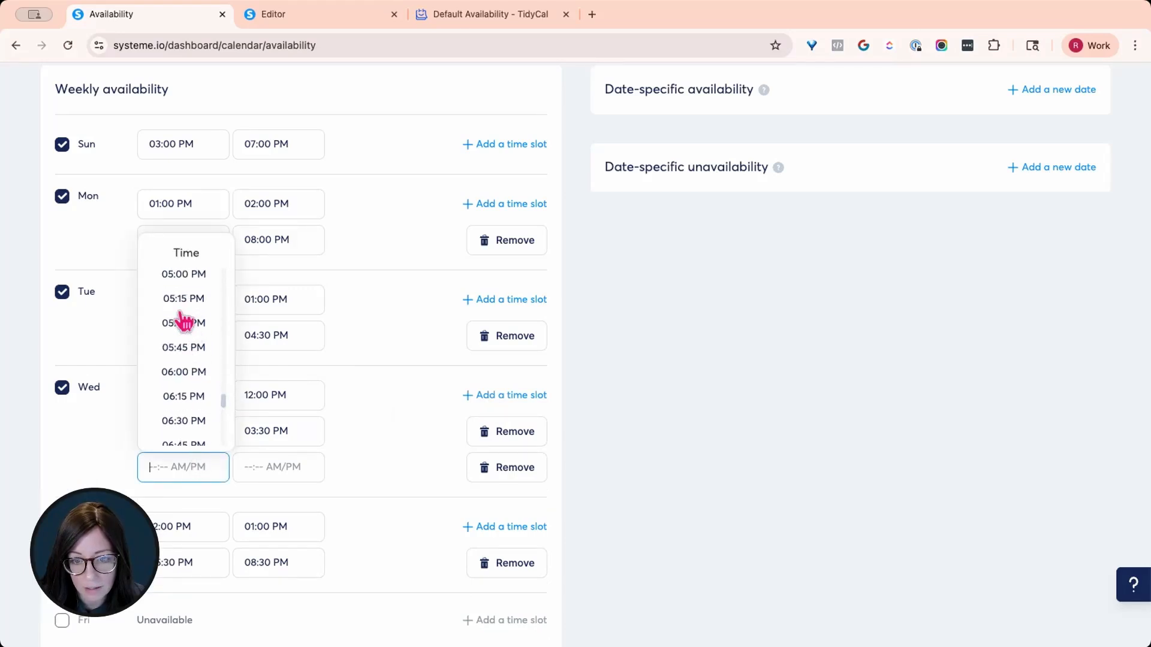
click(184, 275)
click(271, 468)
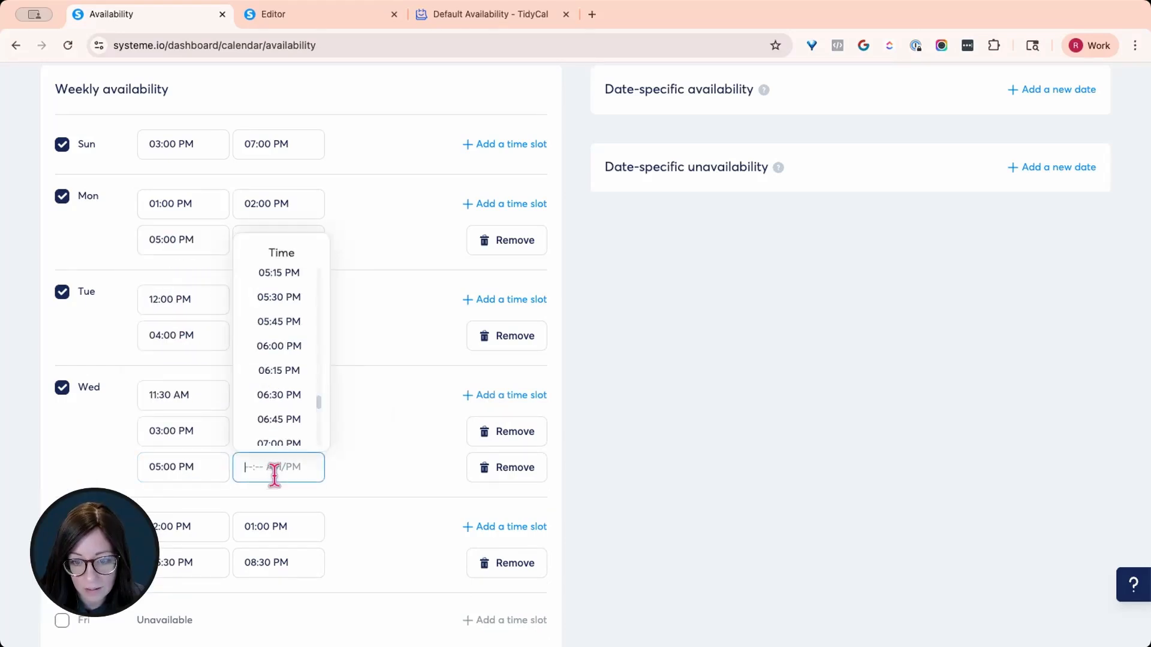
scroll(290, 381, down, 3)
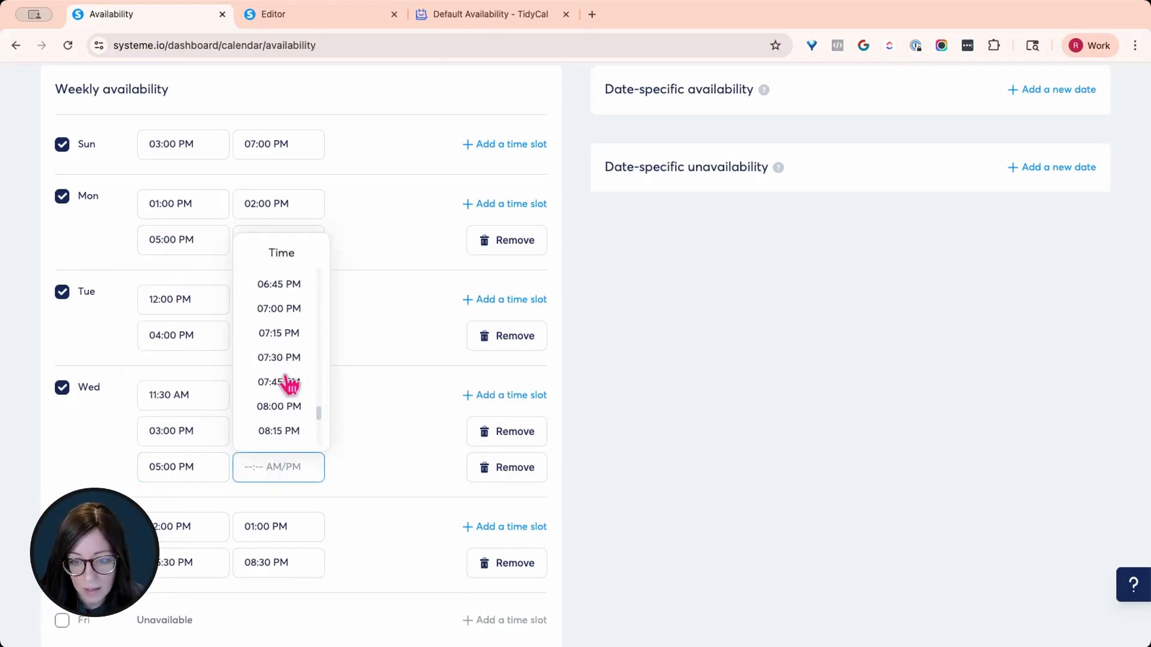
click(279, 408)
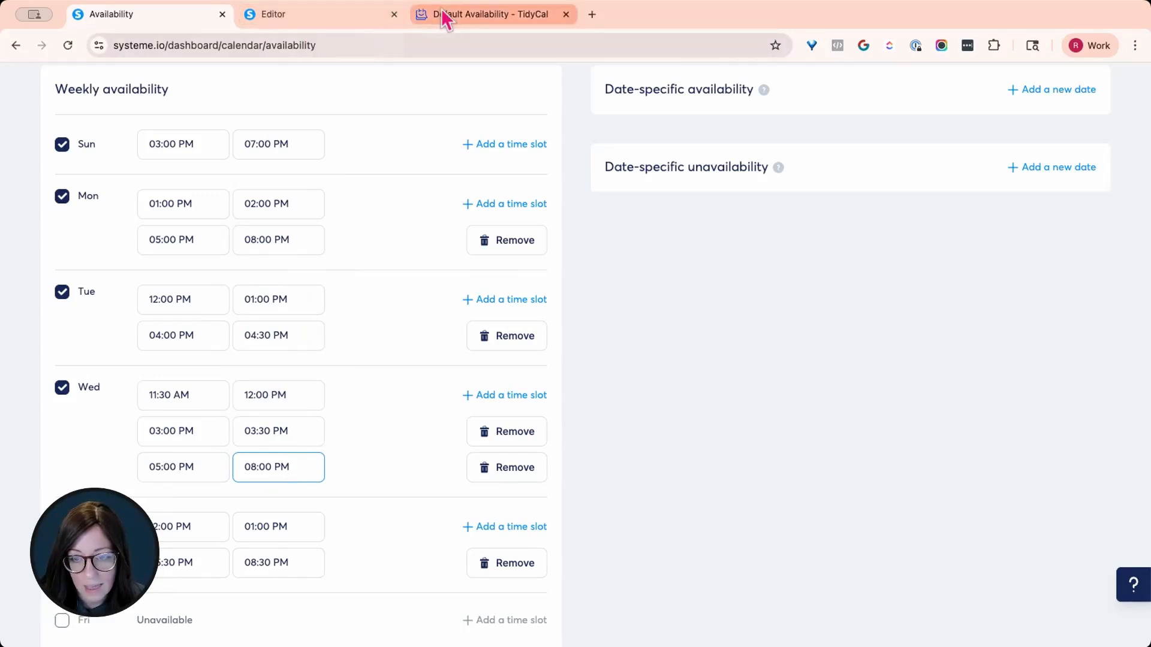
Switch to TidyCal's default availability and remove Thursday's second window, 03:30 PM–03:30 PM
click(480, 14)
scroll(503, 468, down, 2)
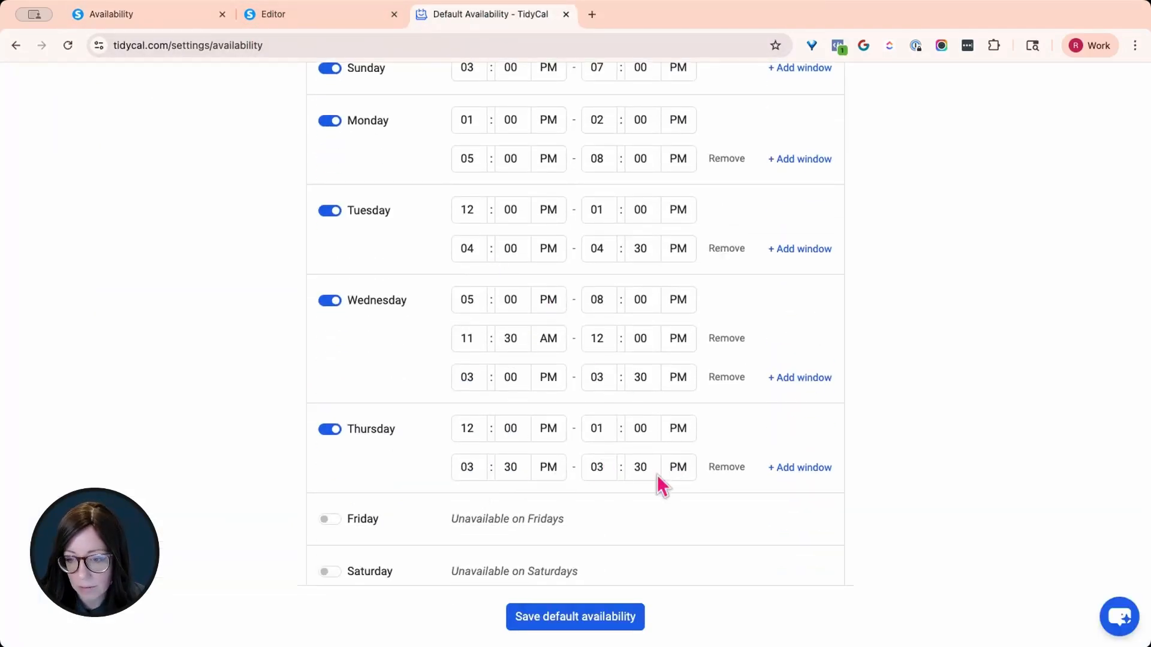
click(732, 469)
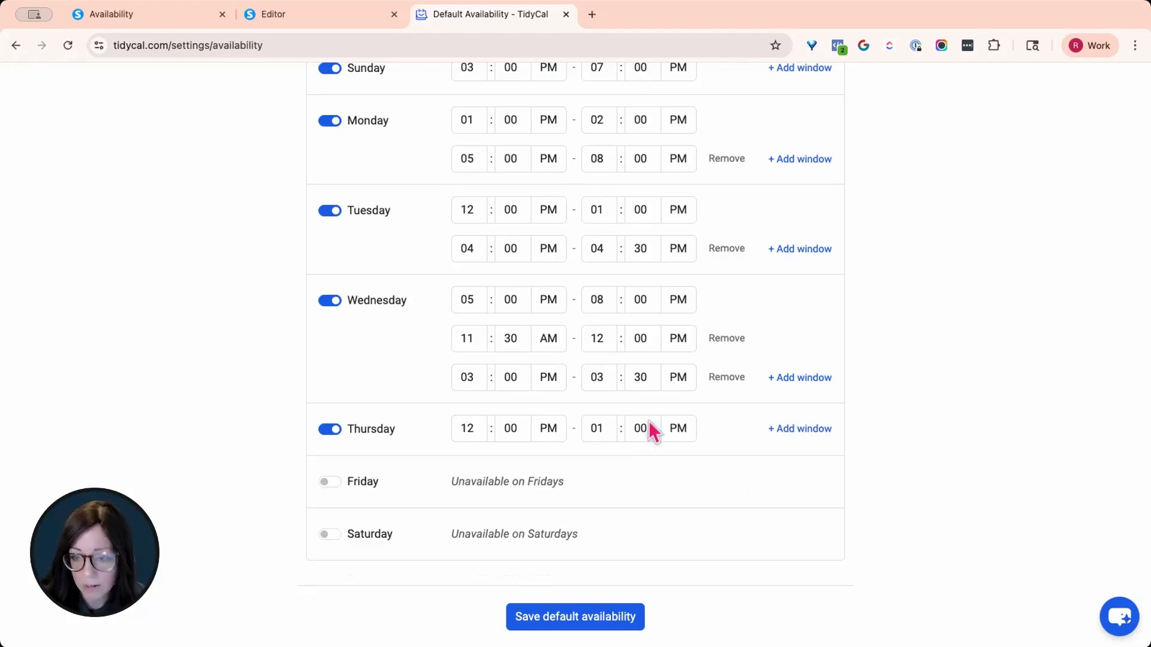
Return to the systeme.io availability settings and remove Thursday's second time slot, 05:30 PM–08:30 PM
click(142, 18)
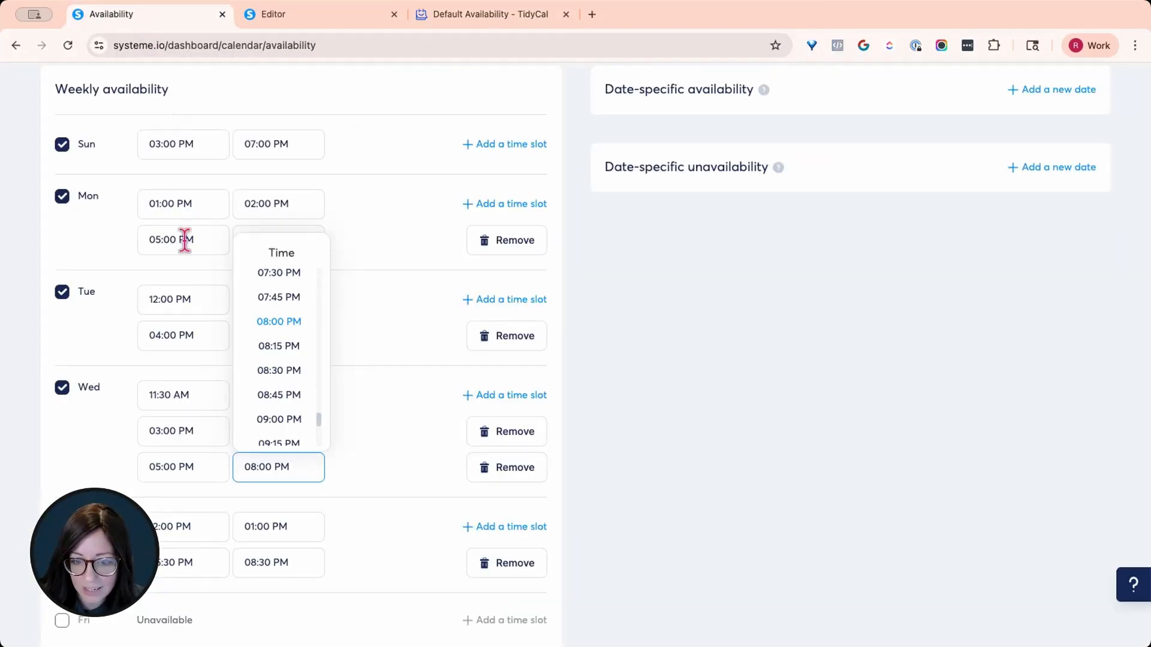
scroll(159, 480, down, 1)
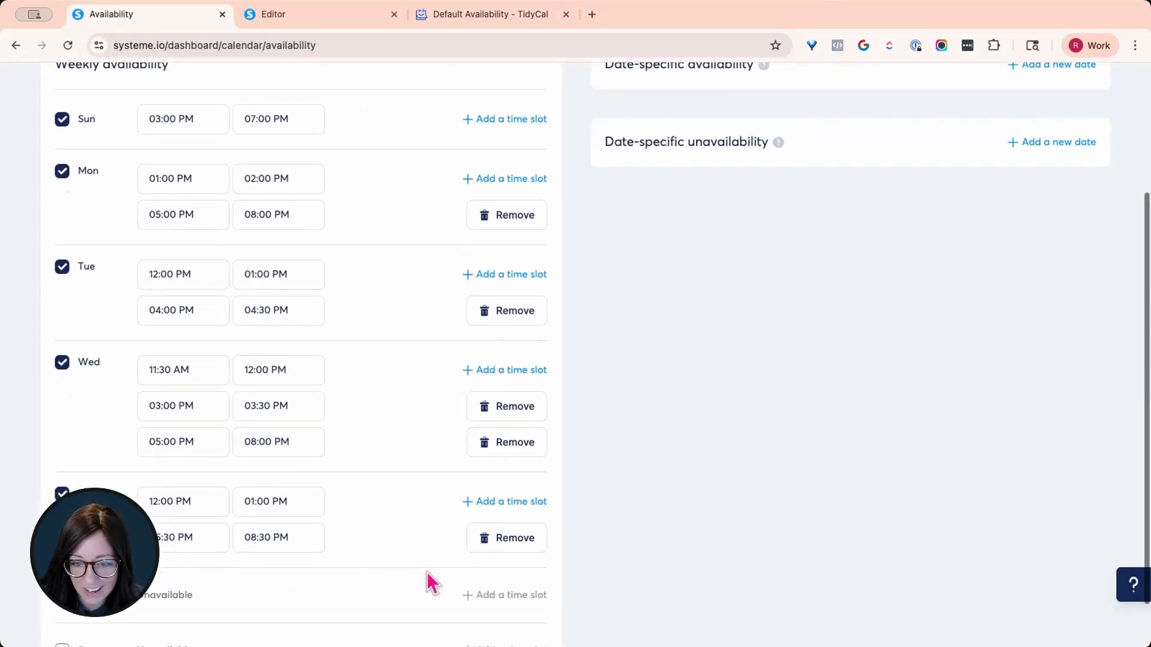
click(497, 547)
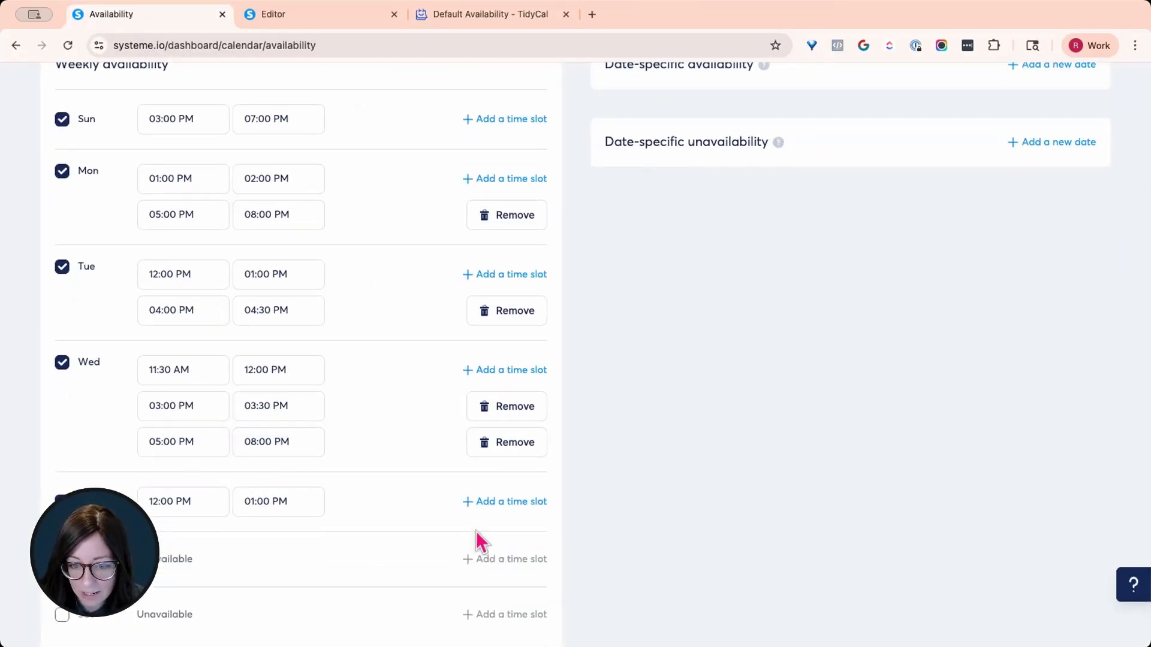
Compare the full weekly schedule with the TidyCal hours and save the availability in systeme.io
scroll(281, 397, up, 5)
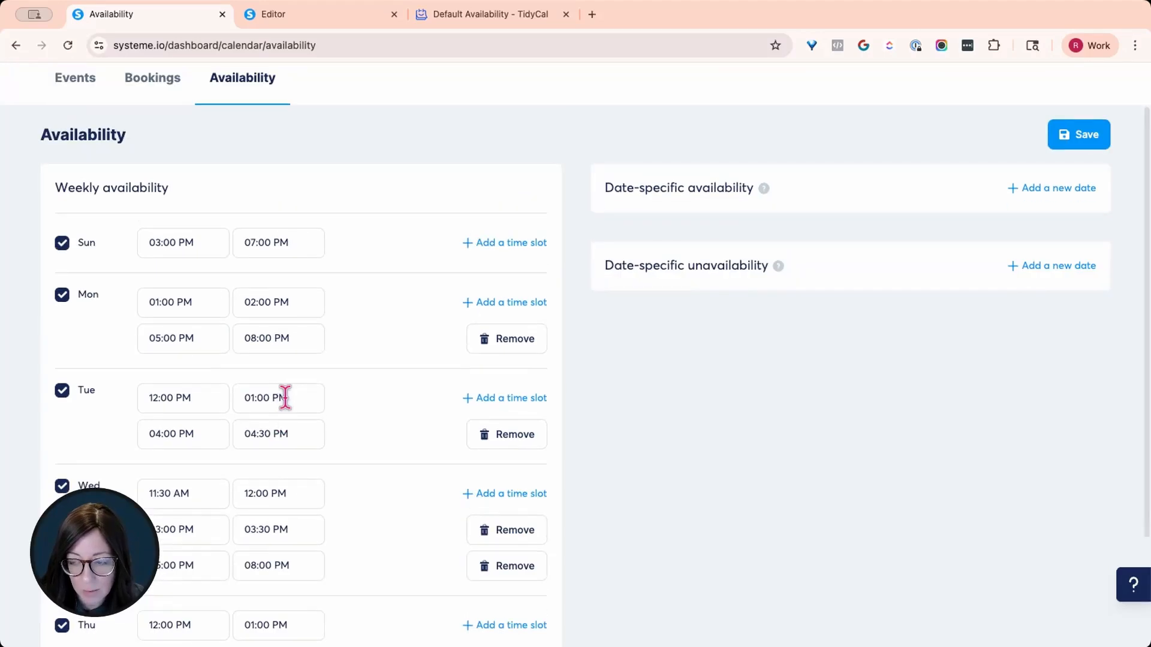
scroll(282, 397, down, 5)
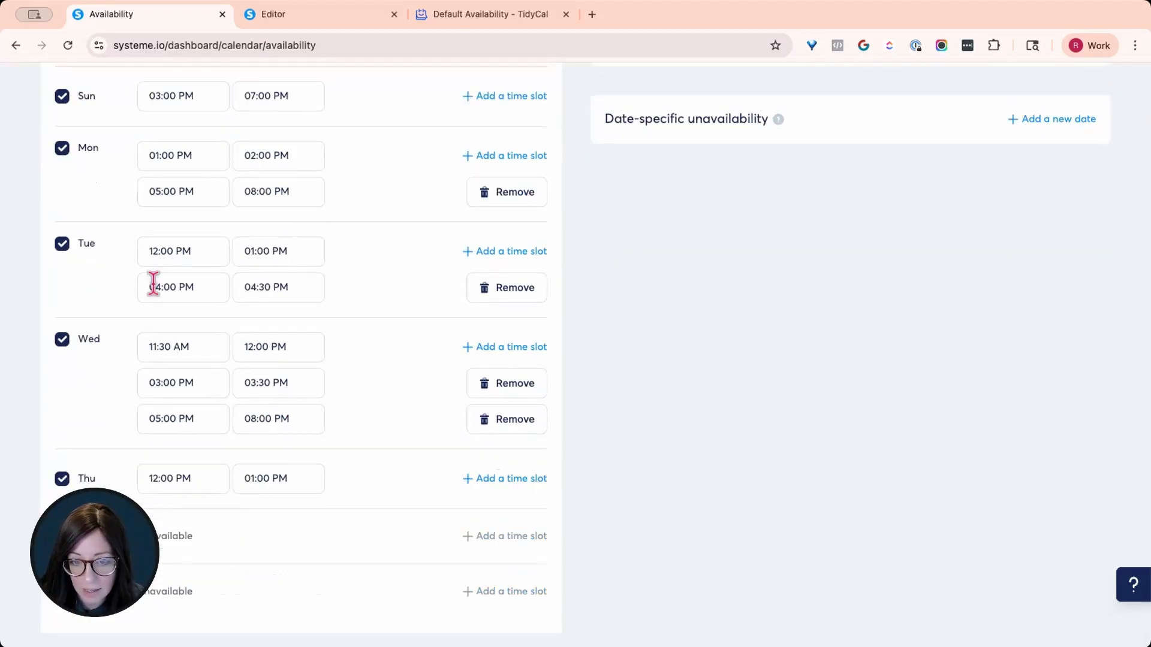
scroll(319, 323, up, 7)
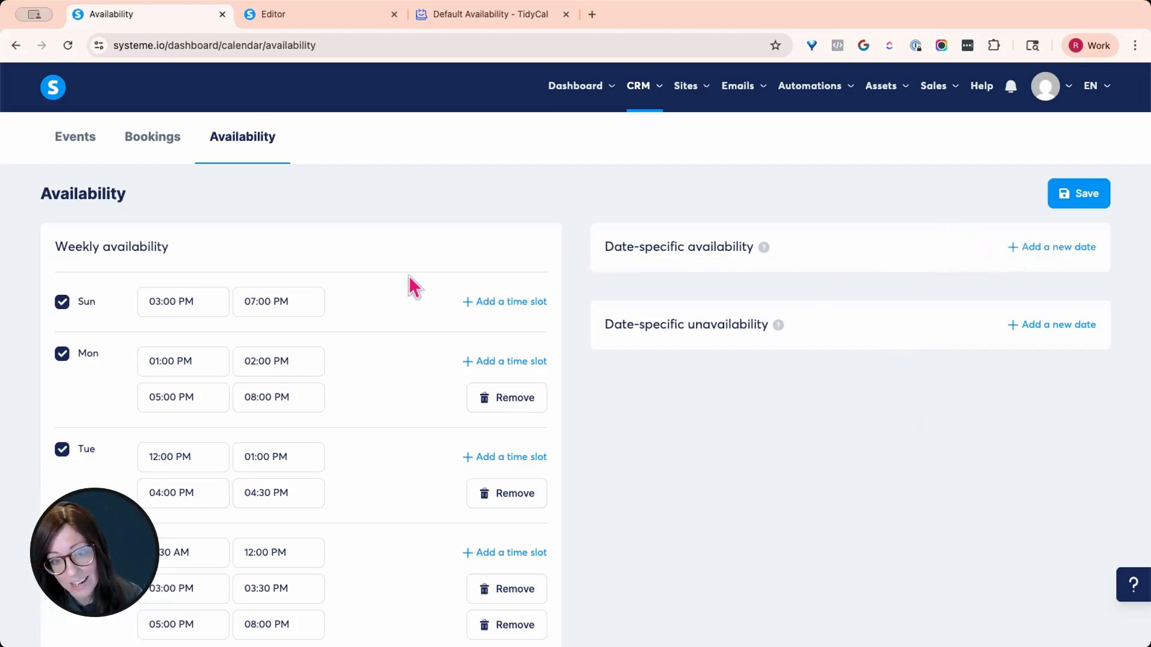
click(451, 20)
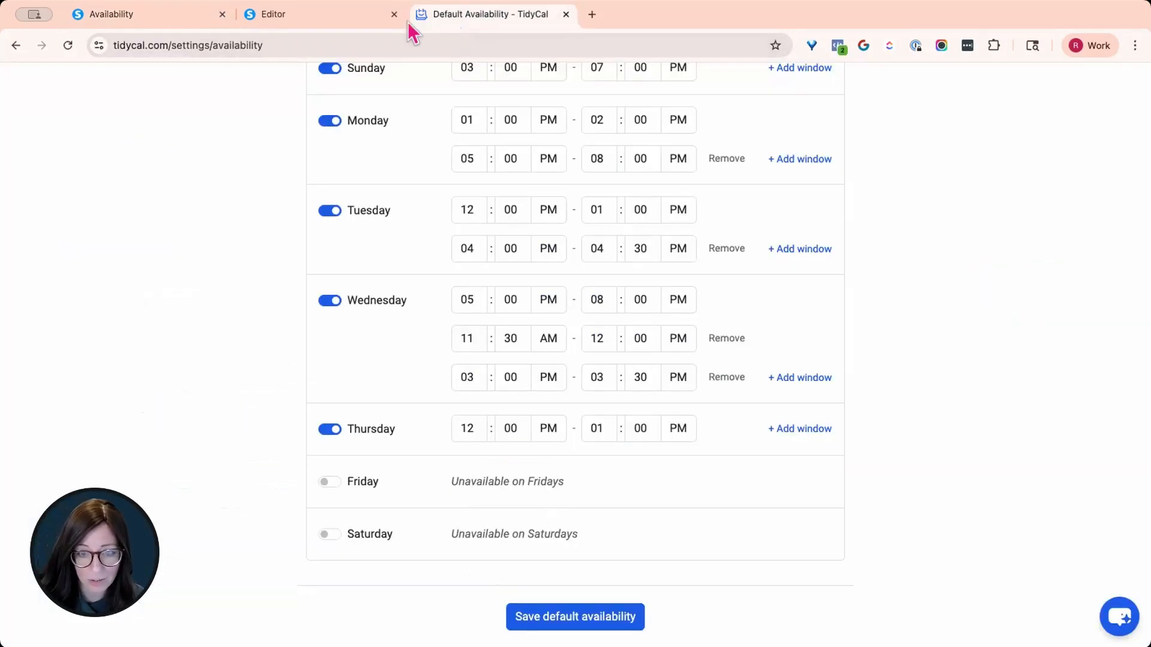
click(99, 14)
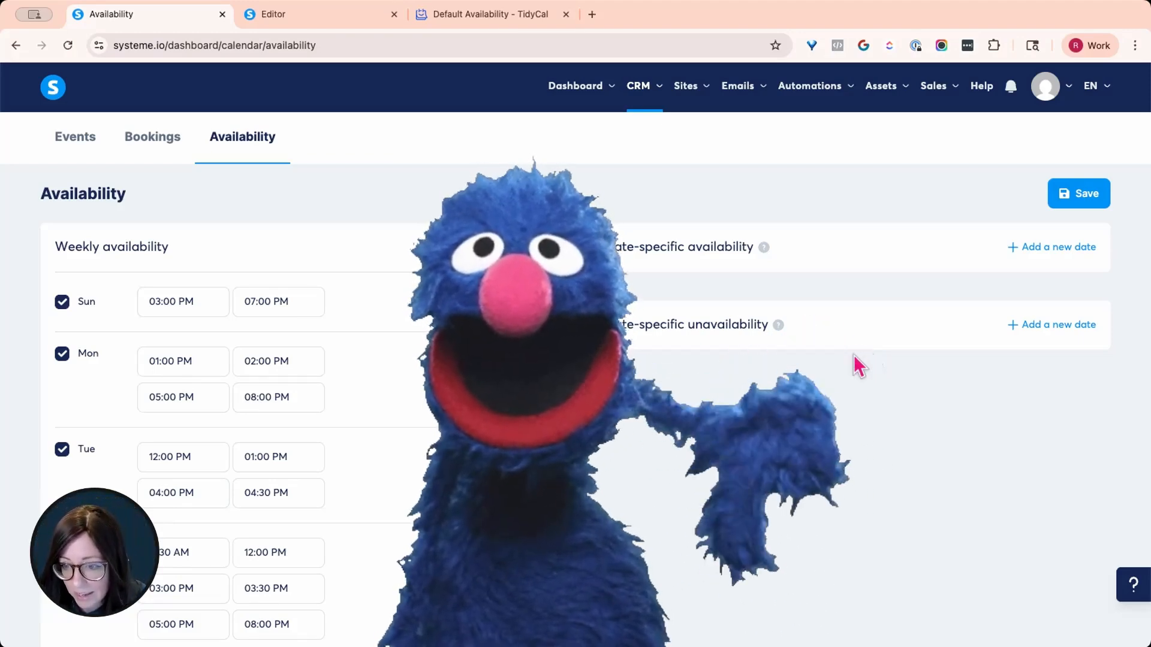
click(1060, 201)
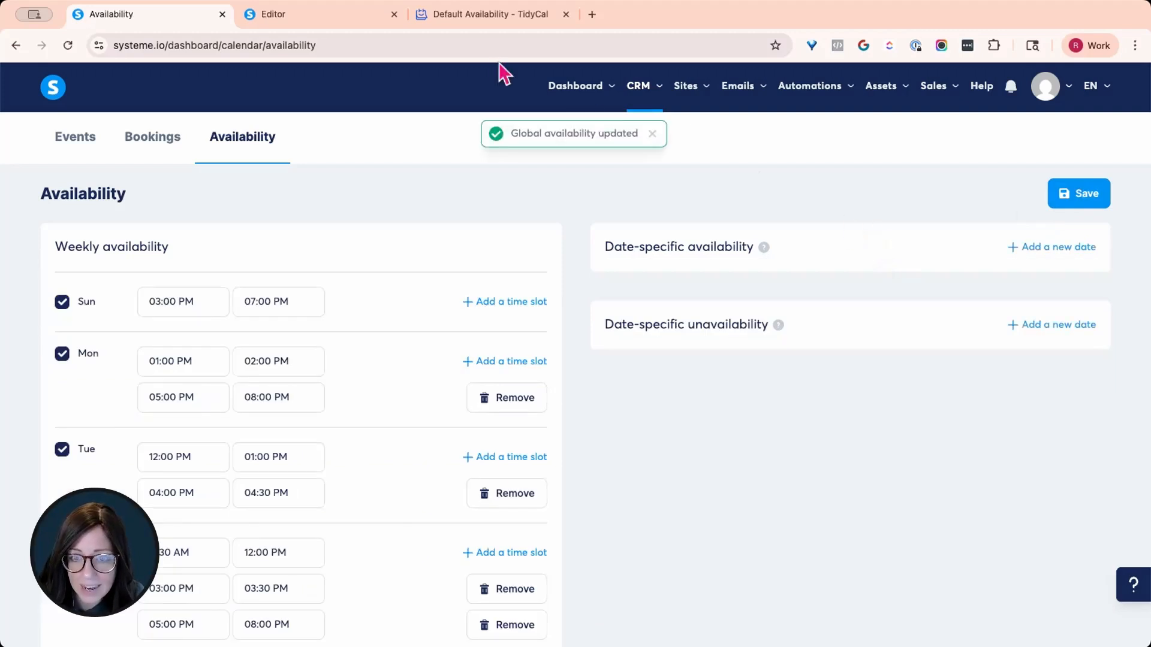
Go back to the booking types in TidyCal and open the Tech Freedom Discovery Call for editing
click(529, 16)
click(15, 45)
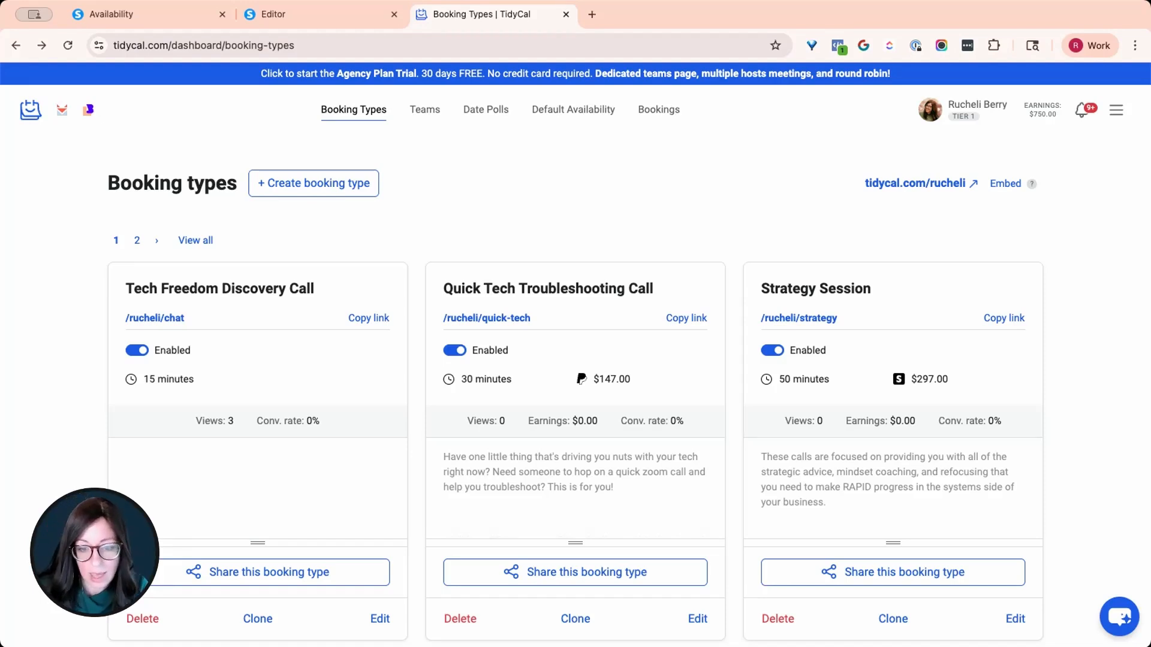
drag(99, 309, 330, 307)
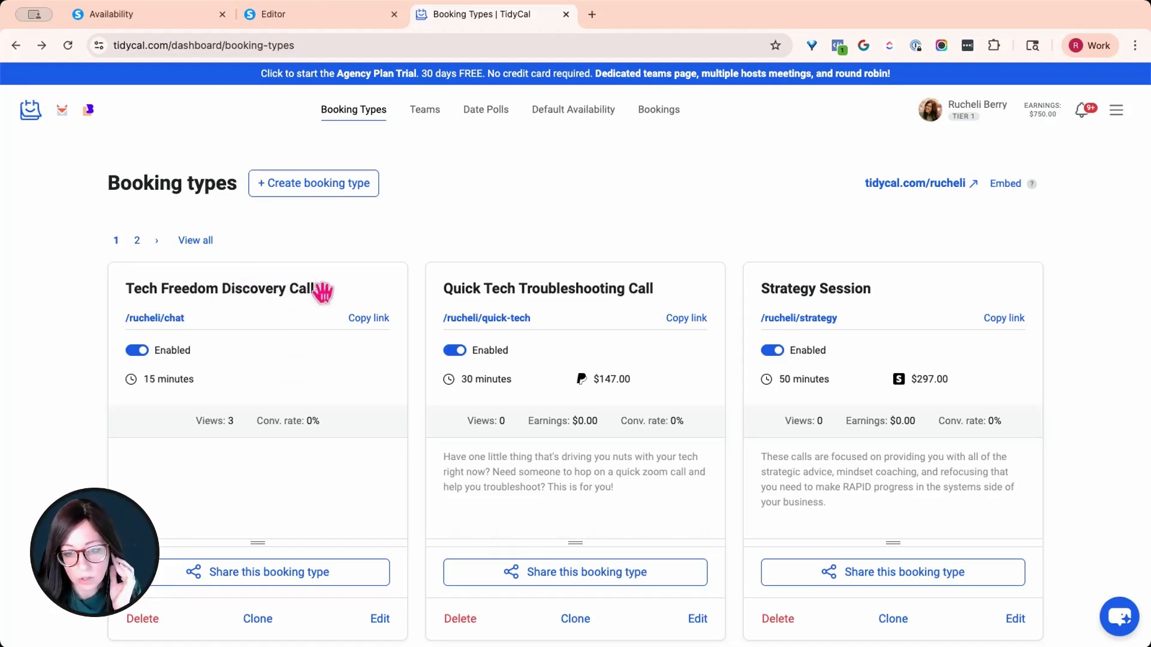
scroll(274, 365, down, 1)
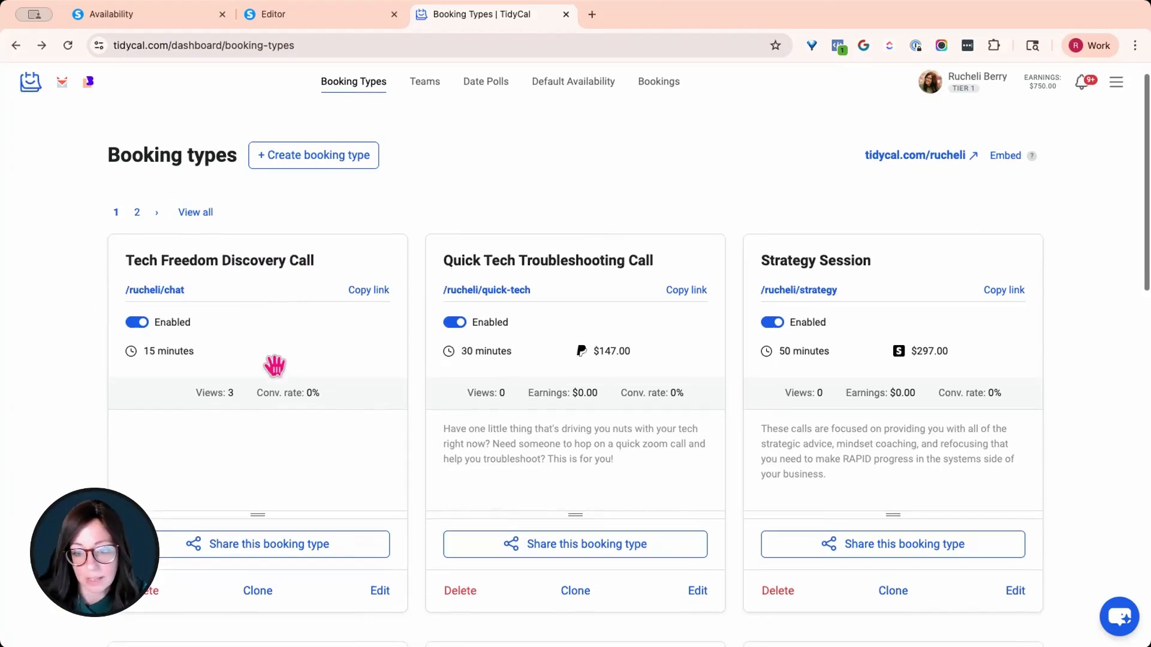
scroll(274, 365, down, 1)
drag(360, 539, 396, 543)
click(380, 561)
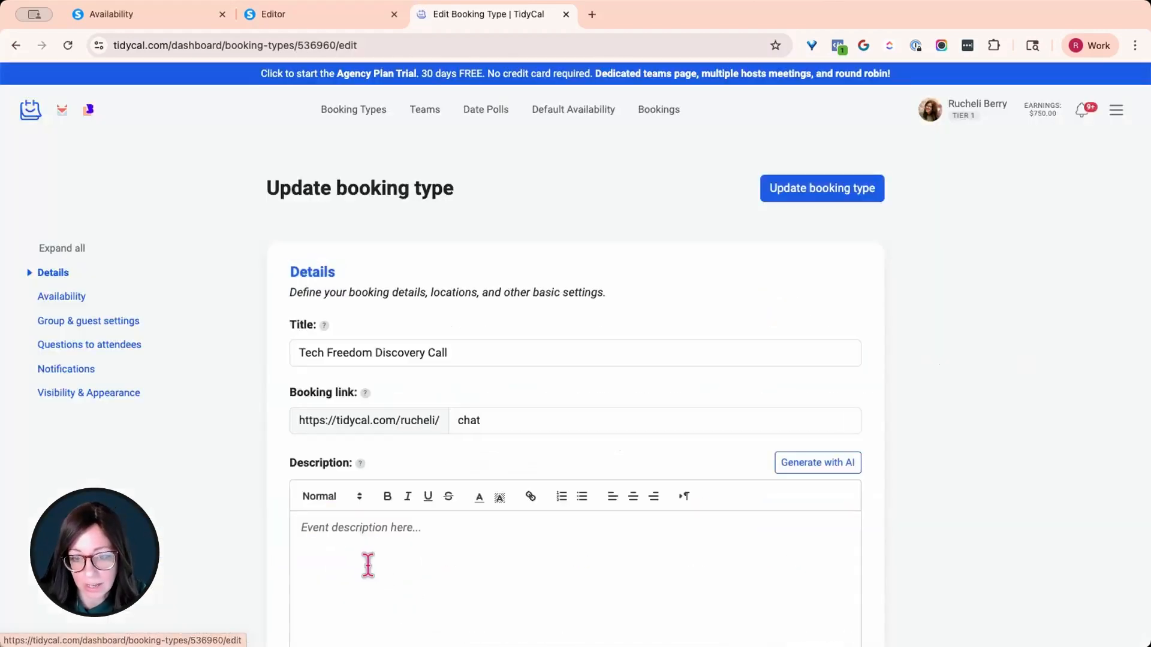
Copy the booking type's title "Tech Freedom Discovery Call" and switch back to the systeme.io calendar
triple_click(365, 353)
key(super+c)
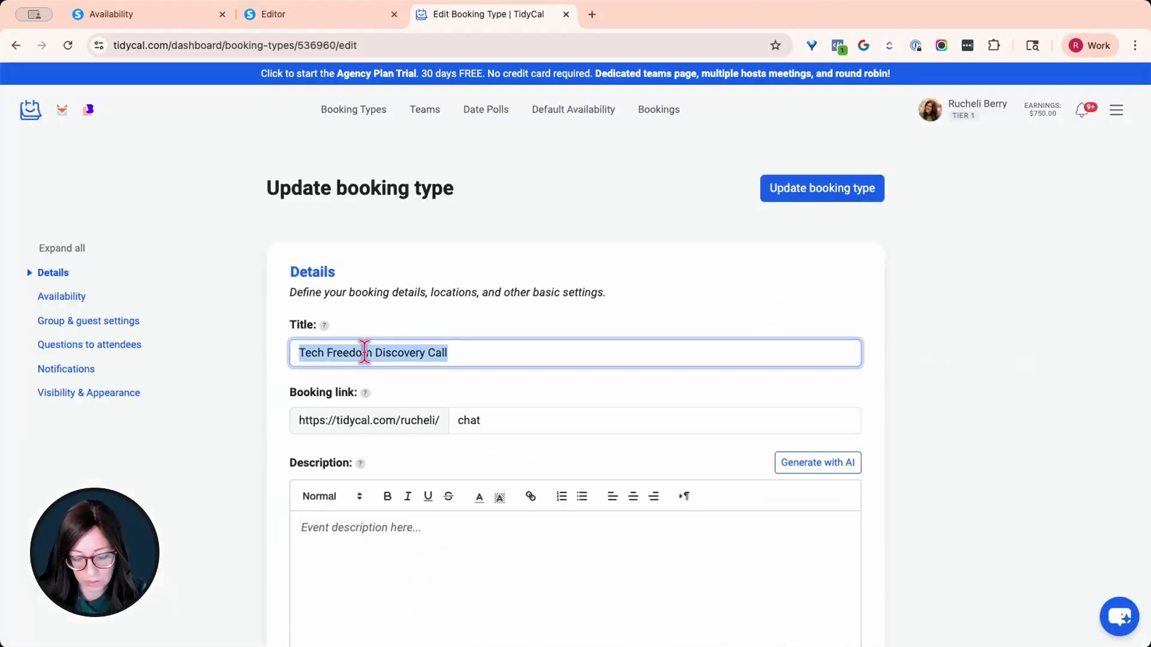
click(101, 18)
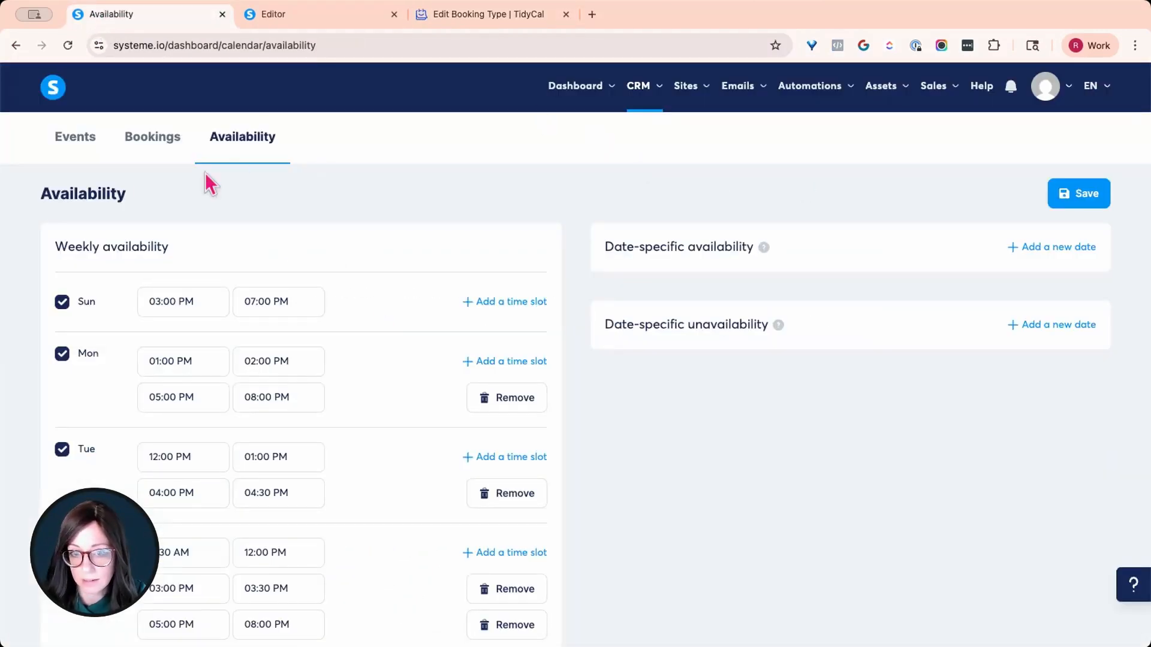
Create a new individual event in the calendar named "Tech Freedom Discovery Call" with a duration of 15 minutes
click(63, 144)
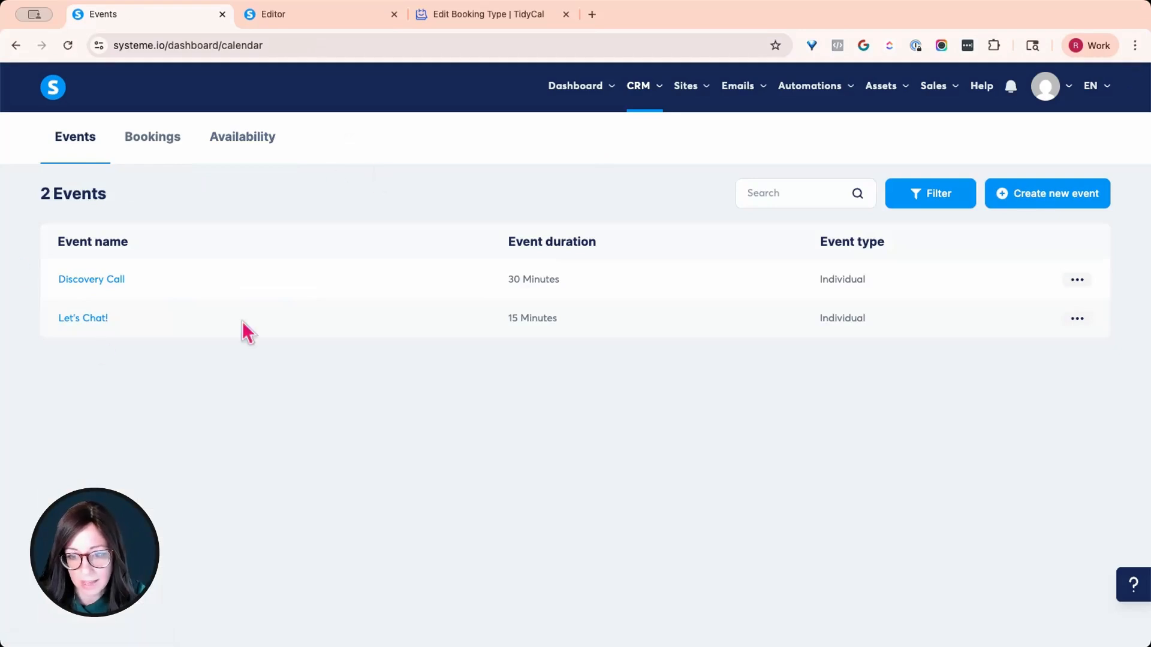
click(1026, 204)
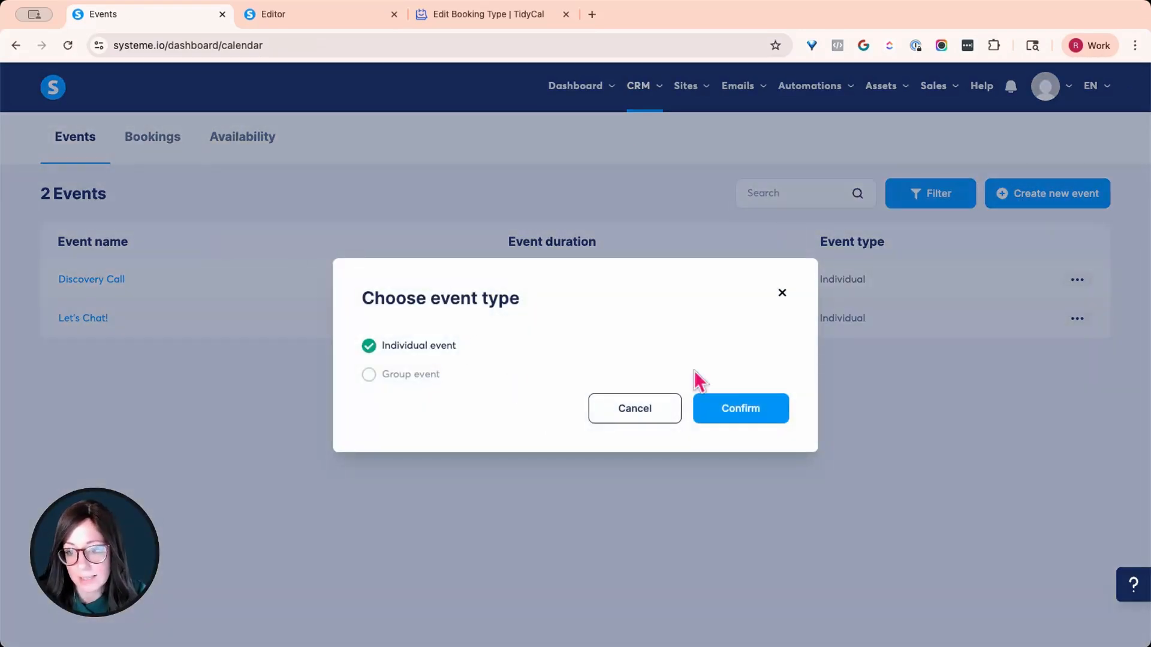
click(746, 406)
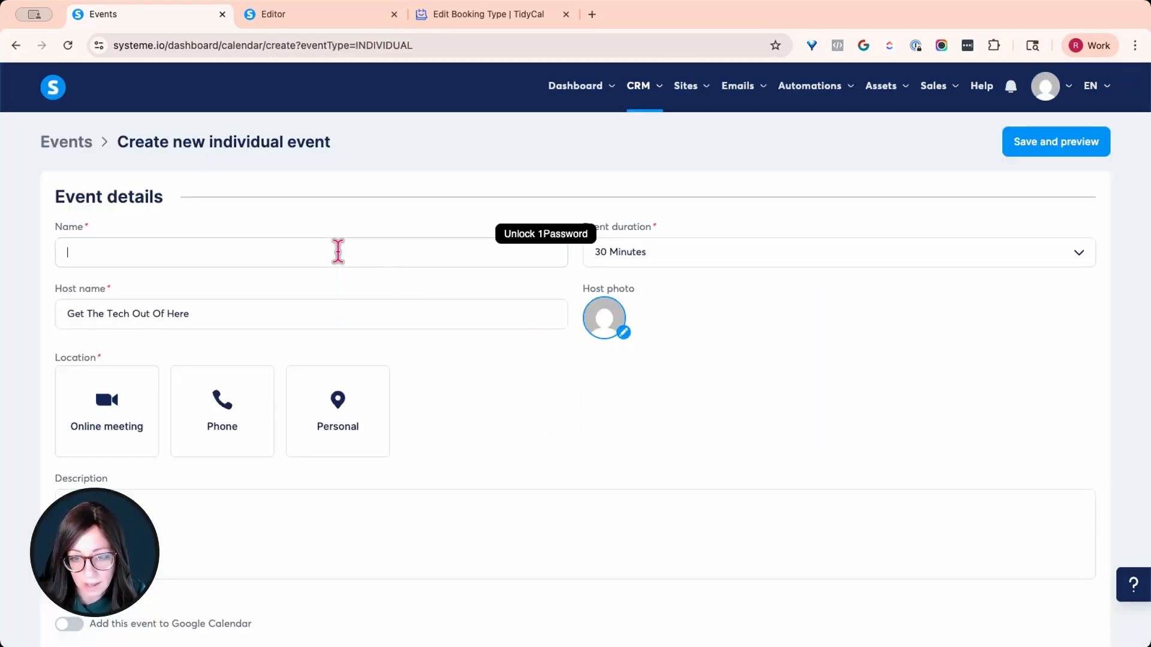
key(super+v)
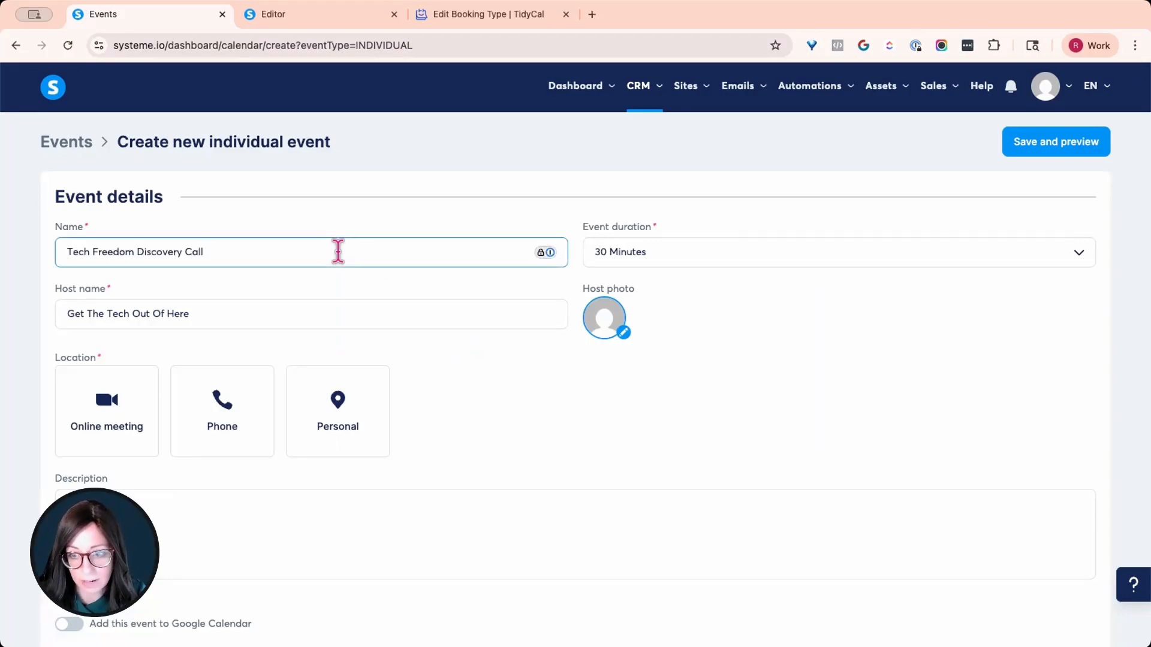
click(624, 255)
click(626, 344)
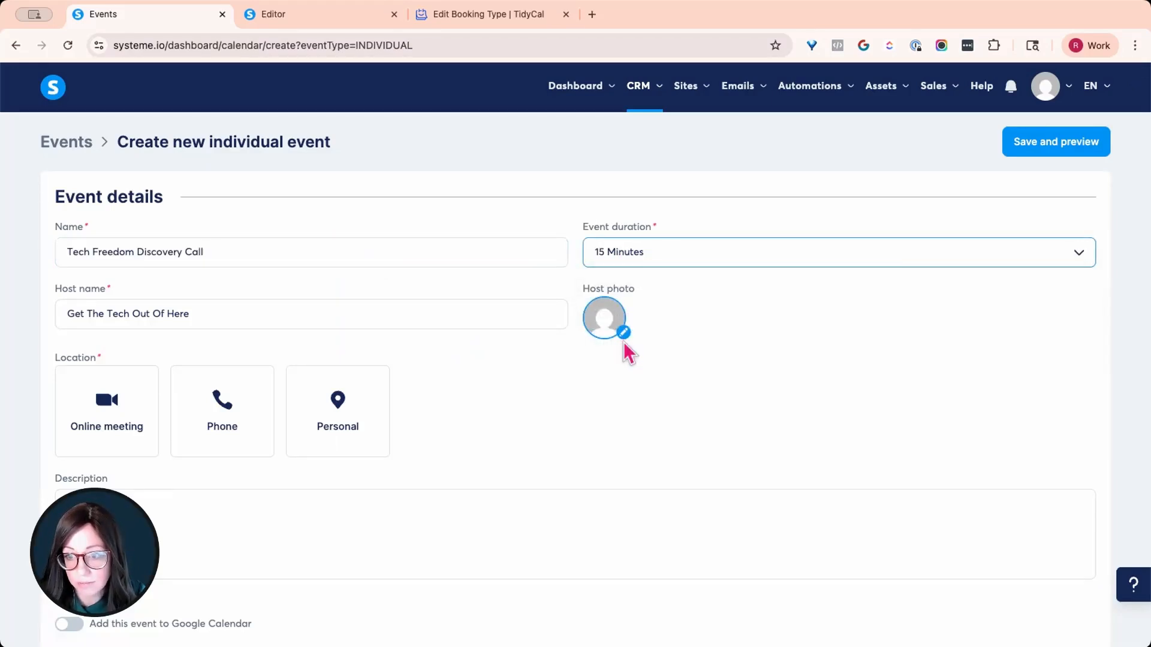
Search the image library for "Headshot" and set the first Headshot.png as the event's host photo
click(624, 334)
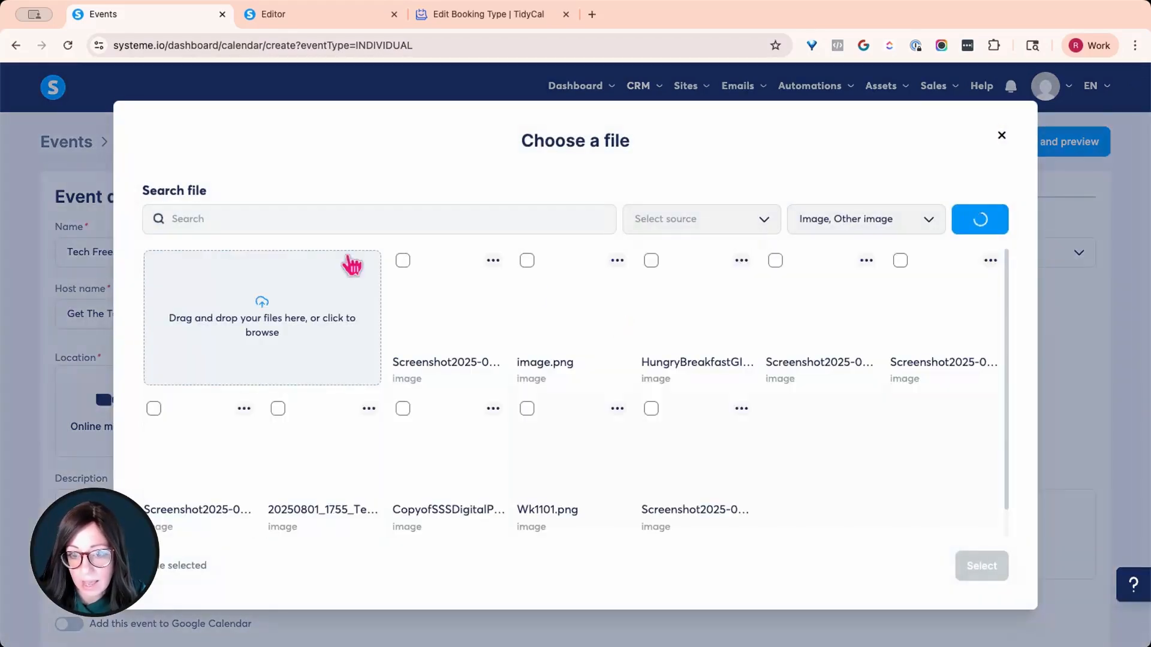
scroll(650, 258, down, 2)
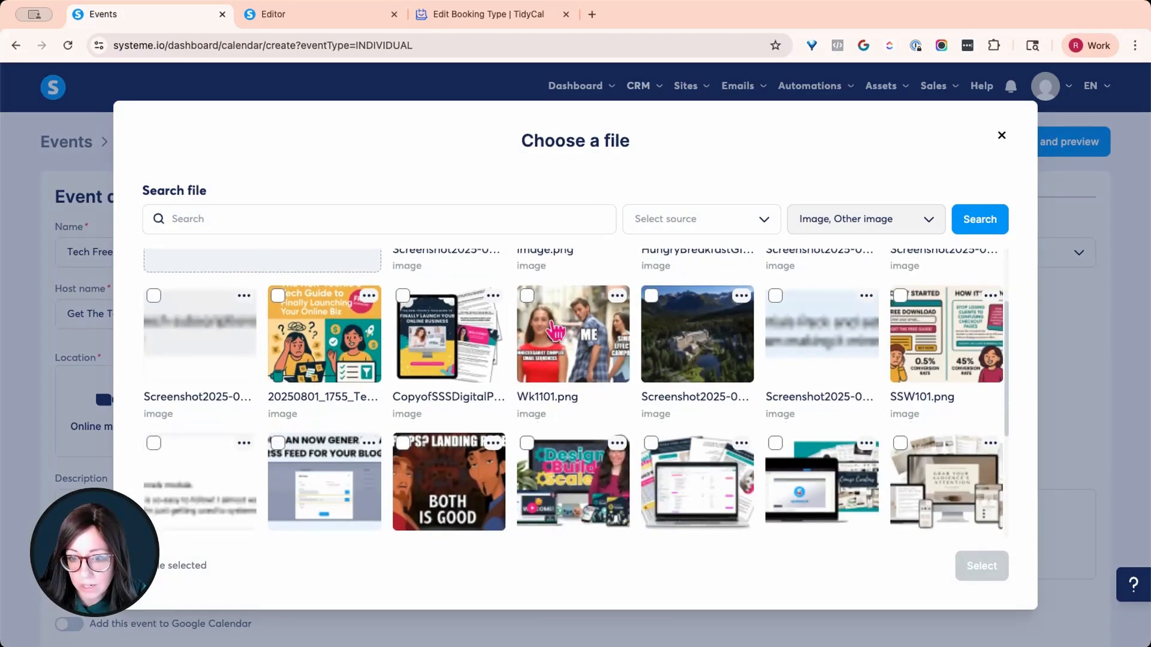
scroll(383, 317, down, 4)
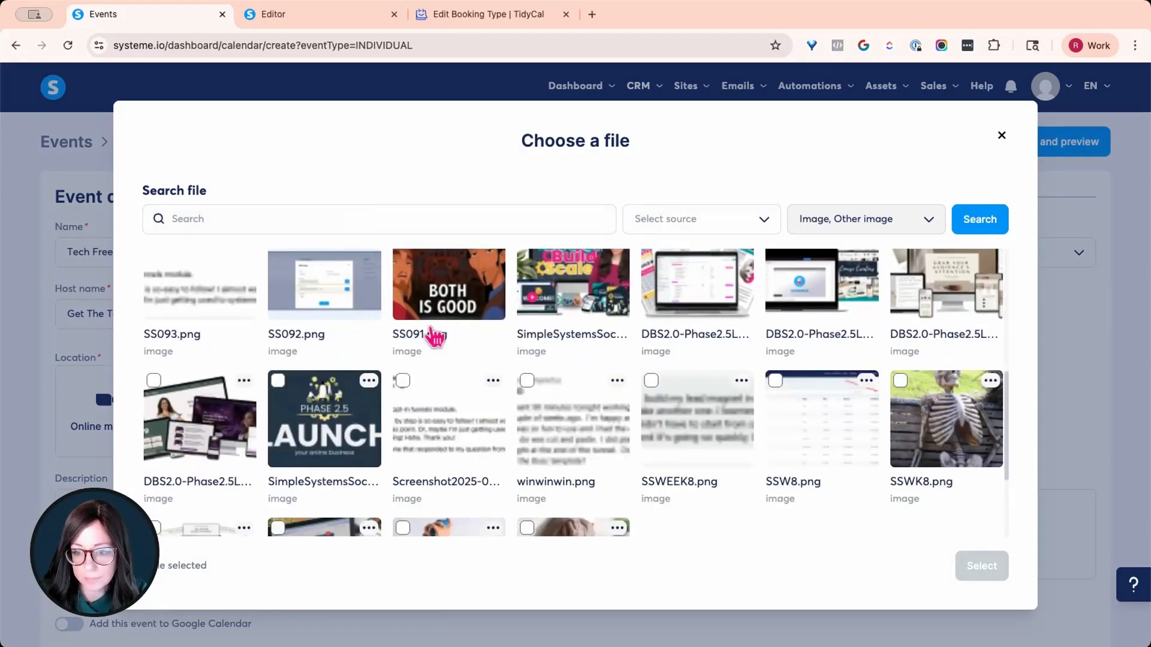
scroll(440, 420, down, 3)
click(251, 217)
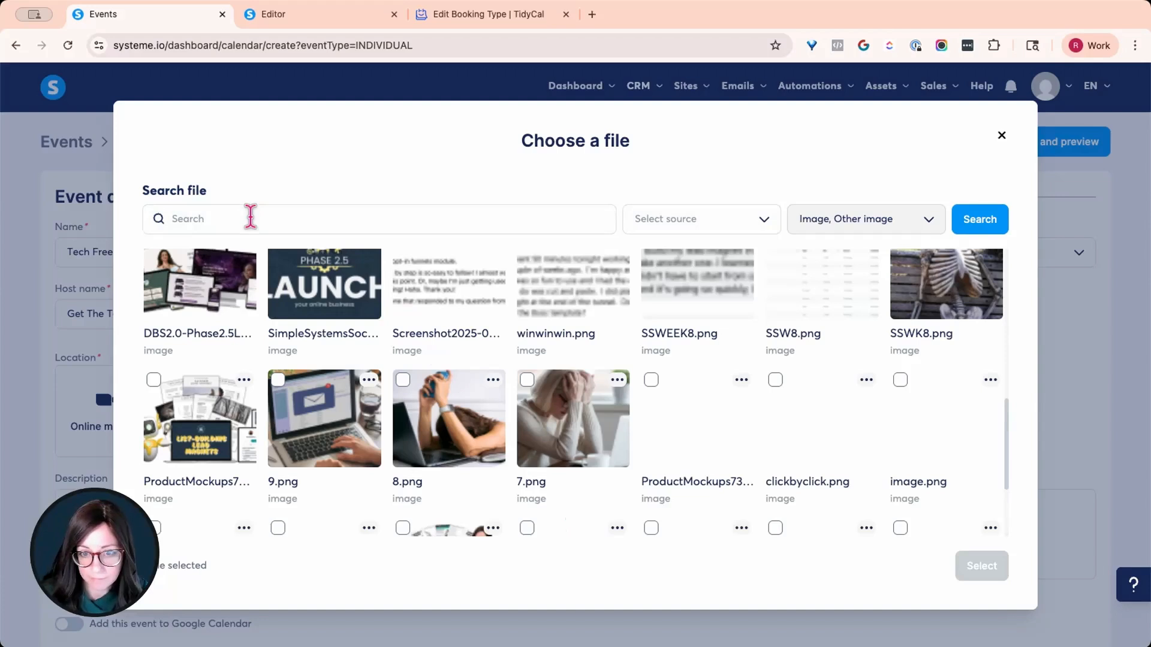
text(Headshot)
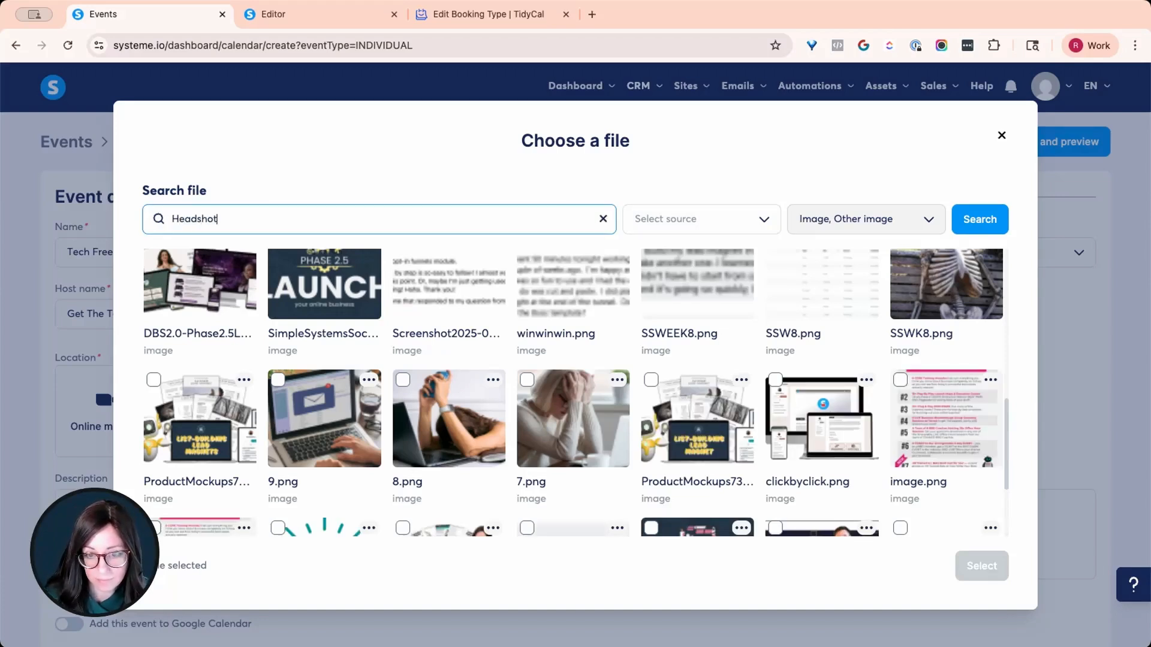
key(Return)
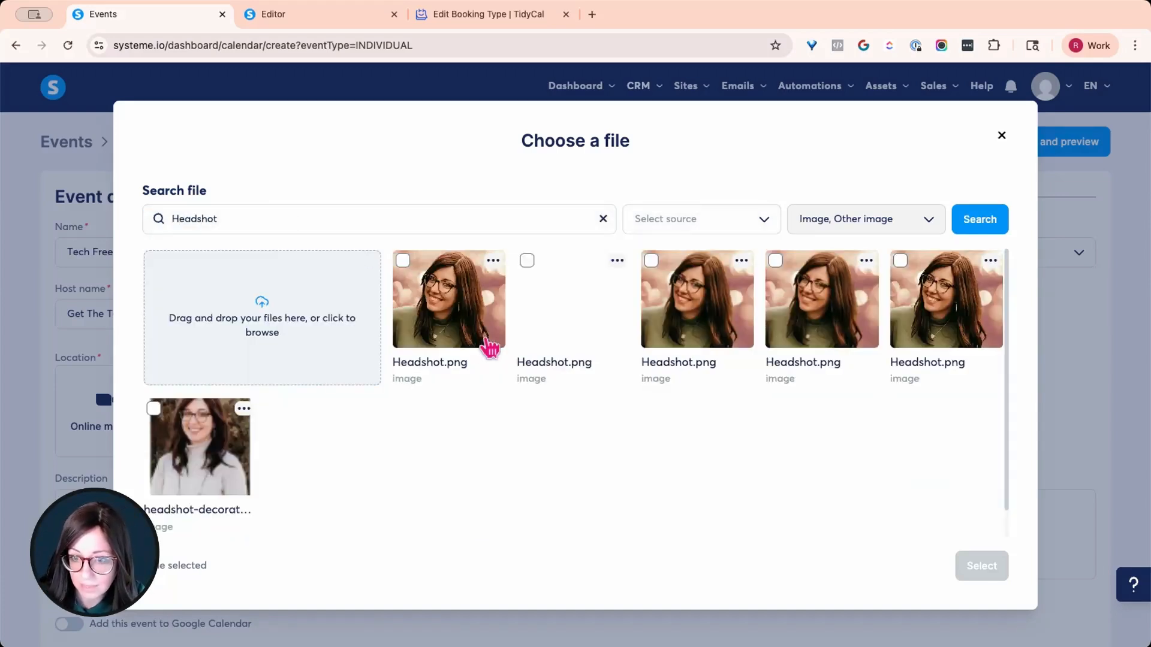
click(451, 303)
click(983, 570)
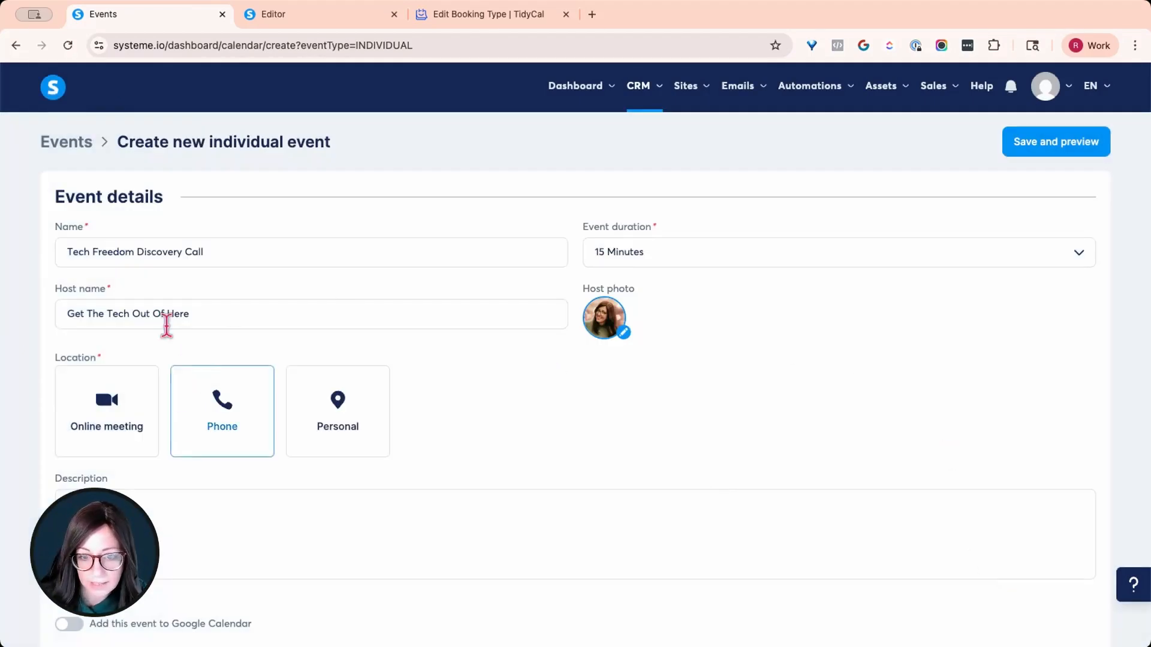
Replace the event's host name with the host's full name
drag(195, 303, 56, 308)
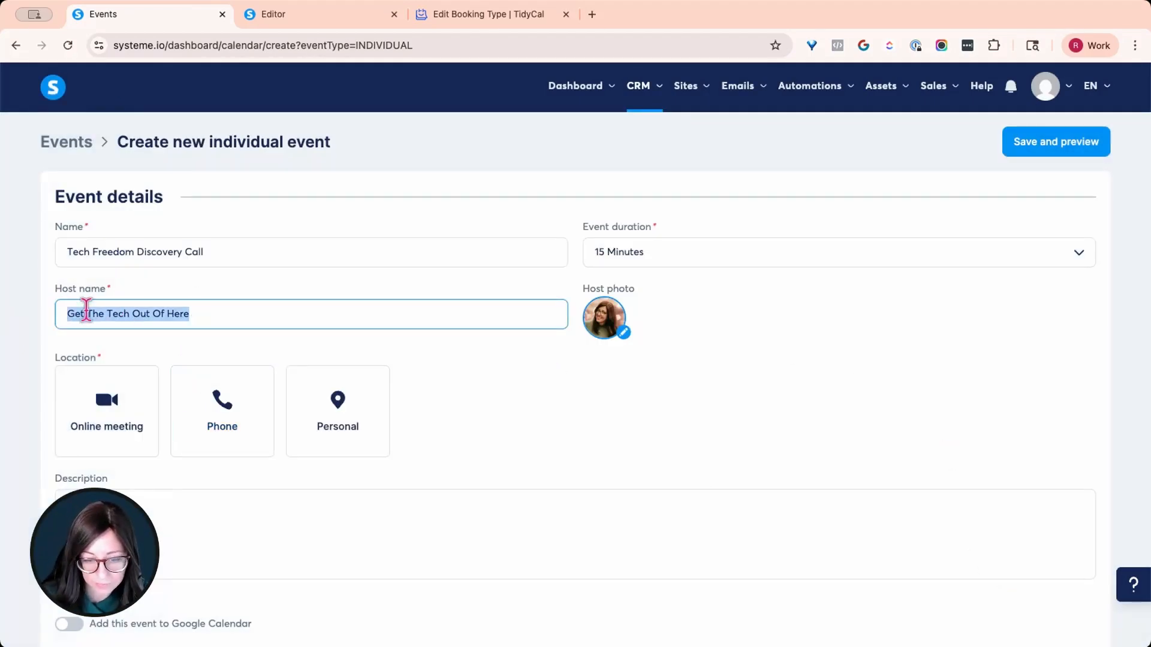
text(Ruche)
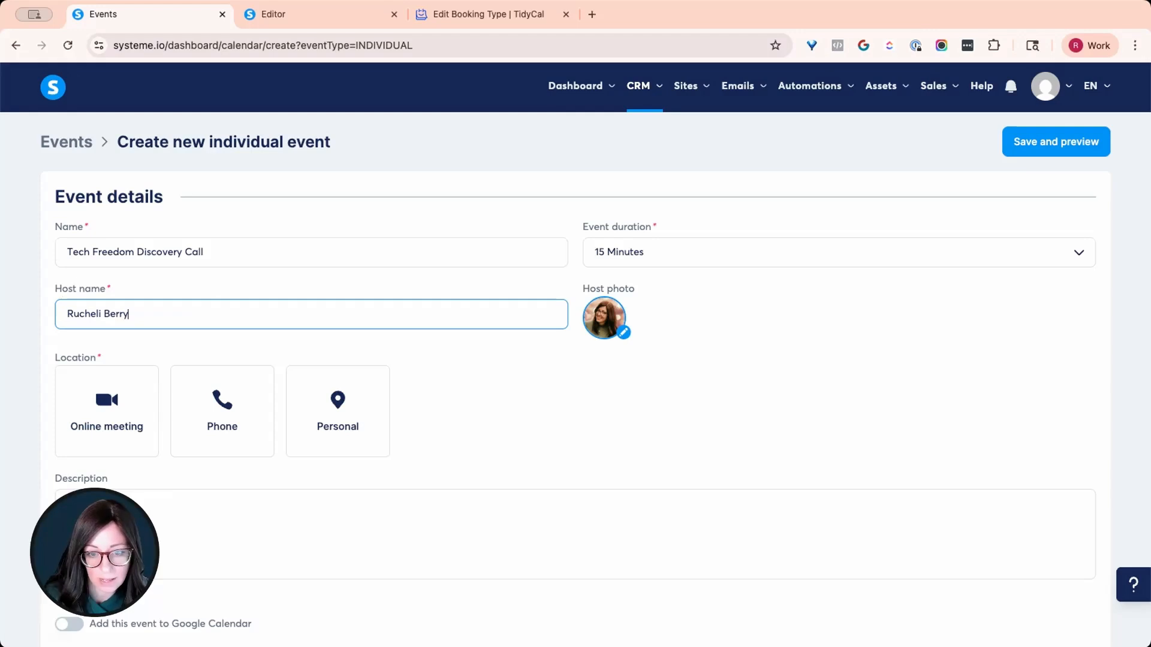
text(li Berry)
Set the event's location to an online meeting on Zoom and save the choice
click(149, 422)
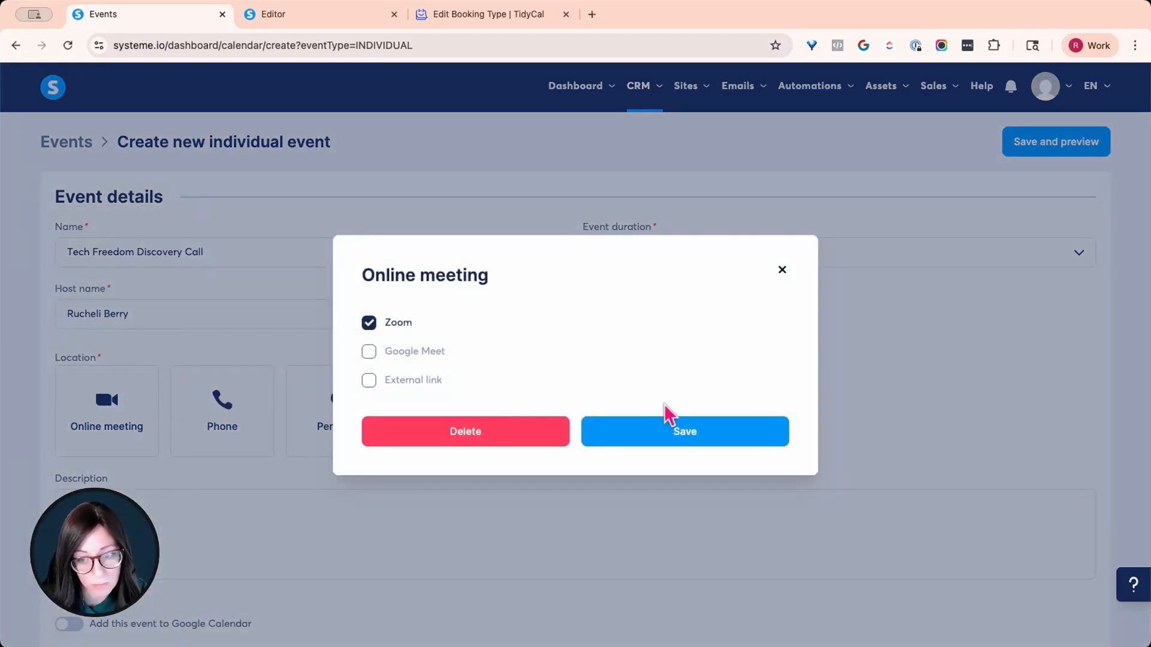
click(736, 442)
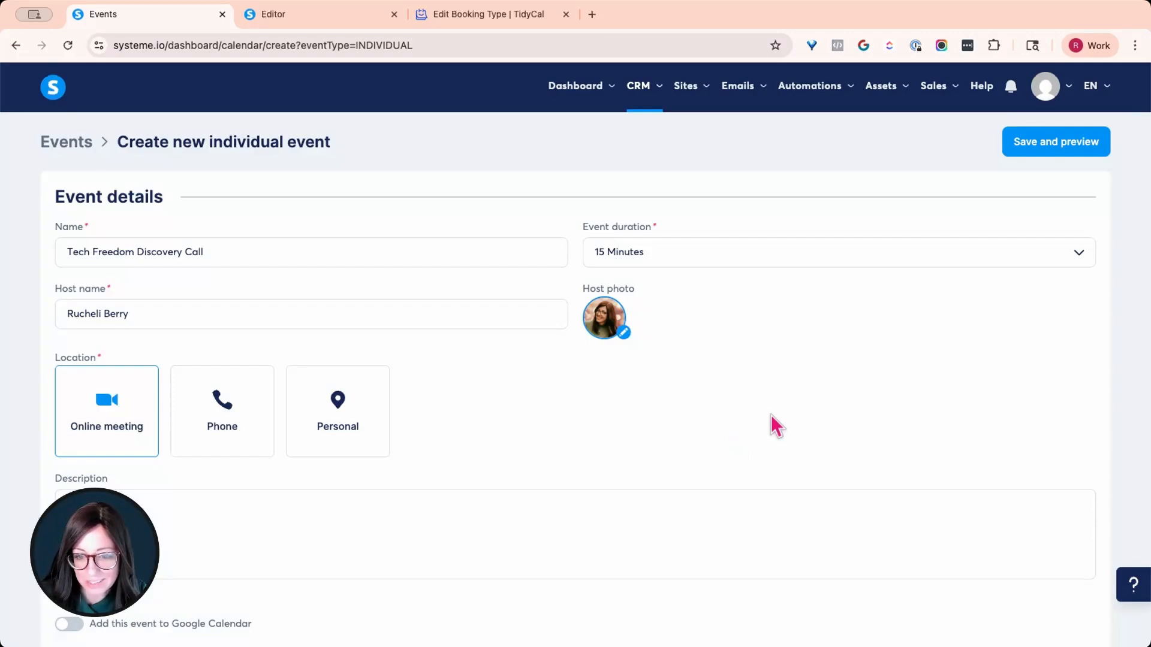
click(142, 419)
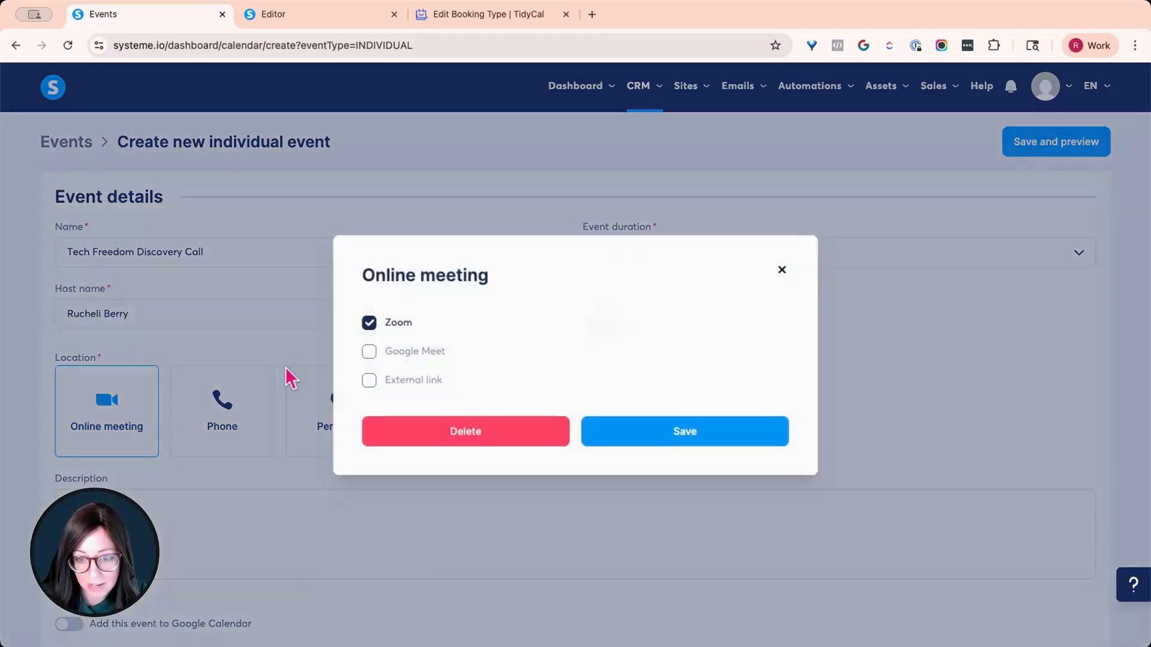
click(678, 432)
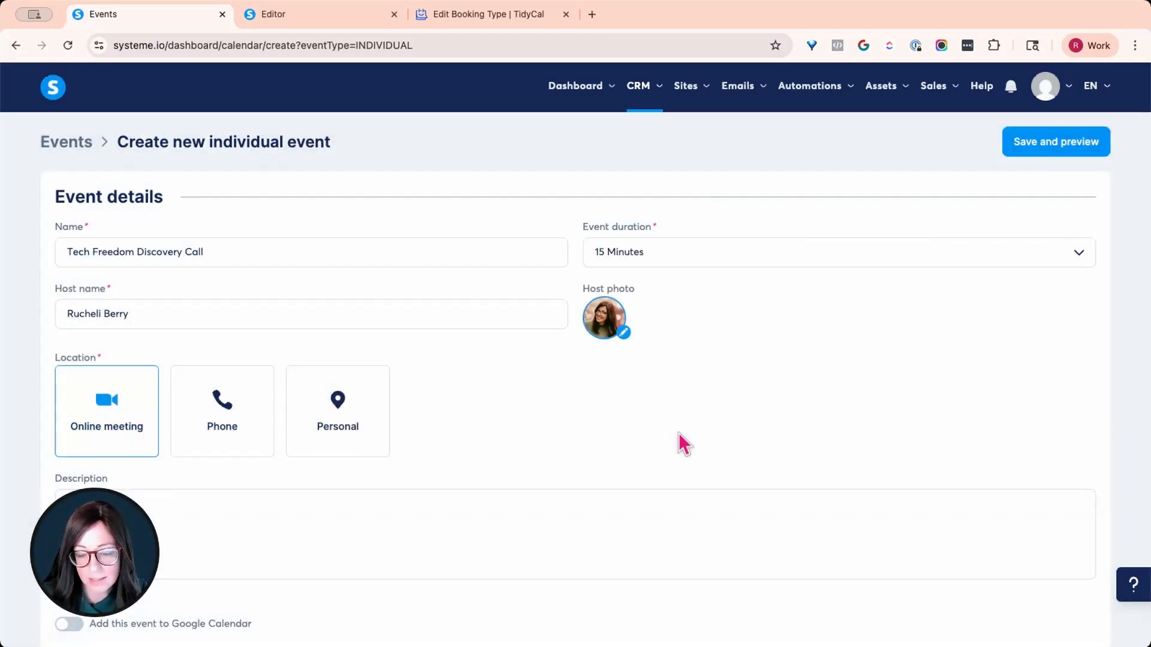
Check the TidyCal booking type's description and duration, and read the call's introduction text in the systeme.io page editor
click(483, 16)
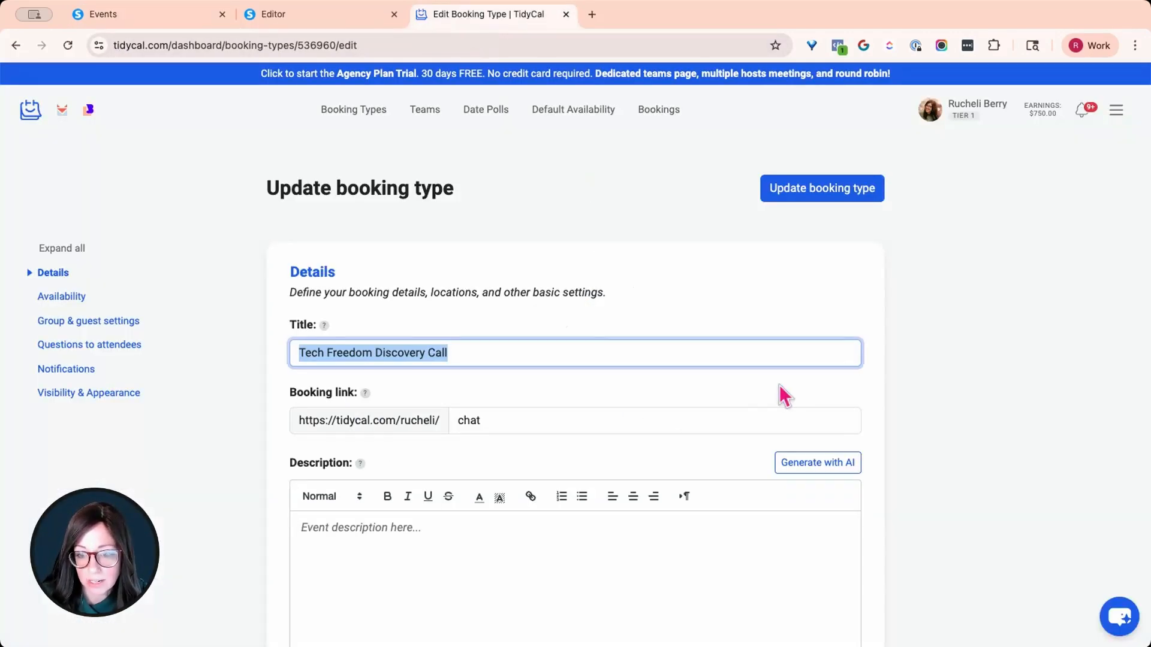
scroll(780, 385, down, 4)
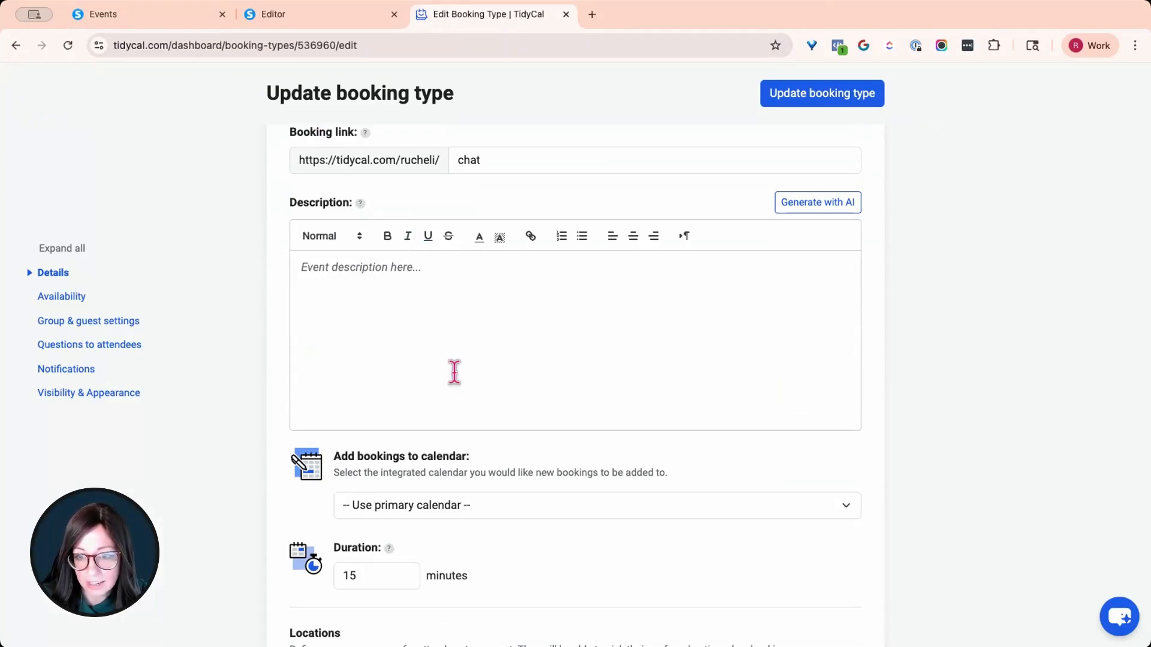
click(307, 12)
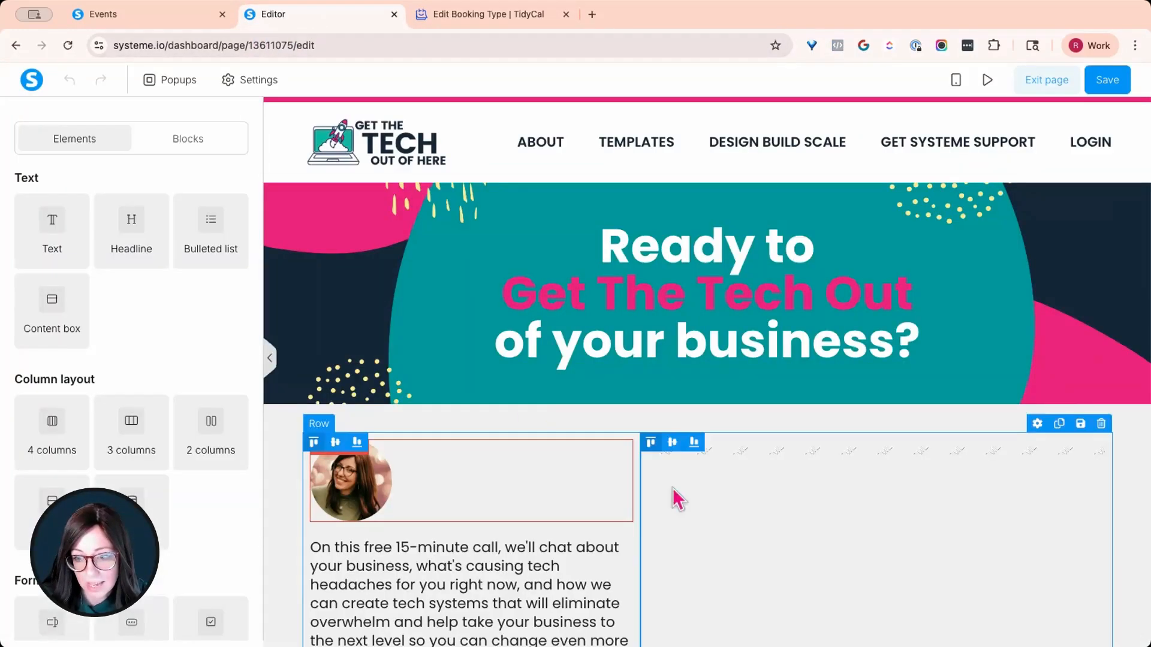
scroll(666, 456, down, 10)
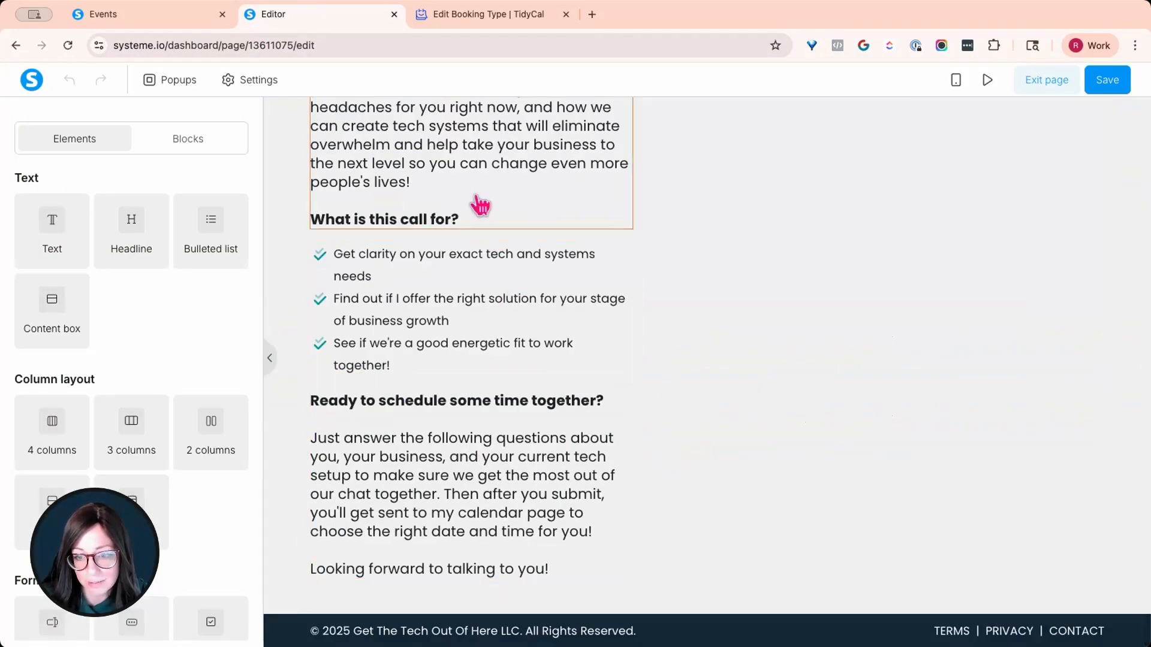
scroll(459, 426, up, 5)
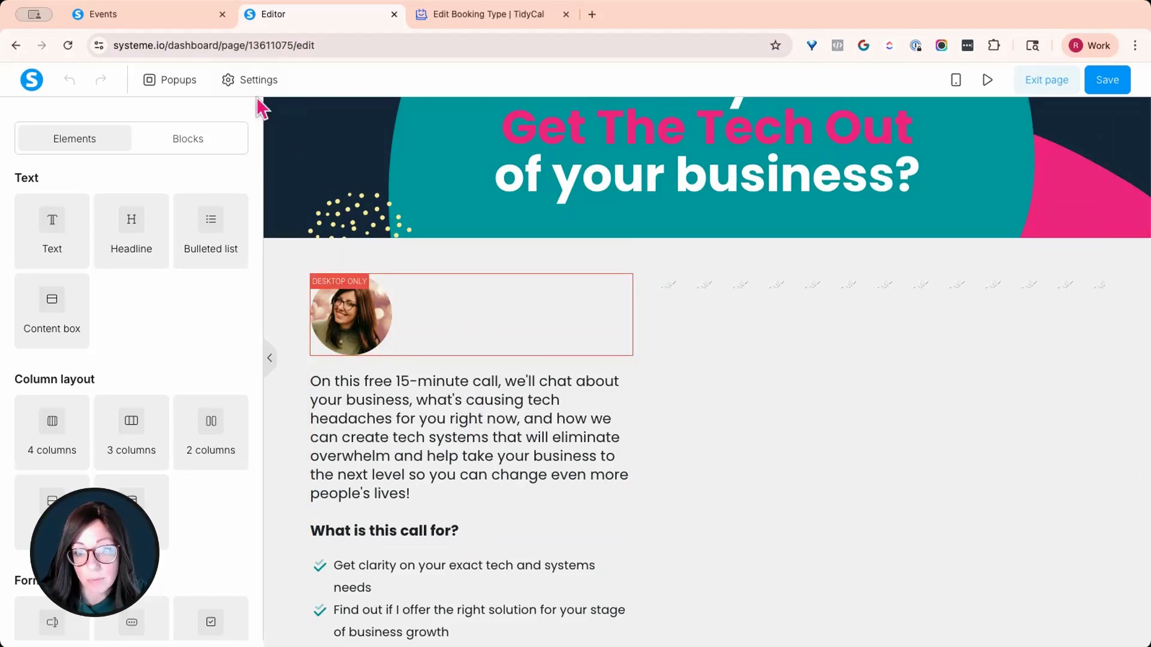
Return to the new event, turn on adding it to Google Calendar, and open its availability date range
click(136, 14)
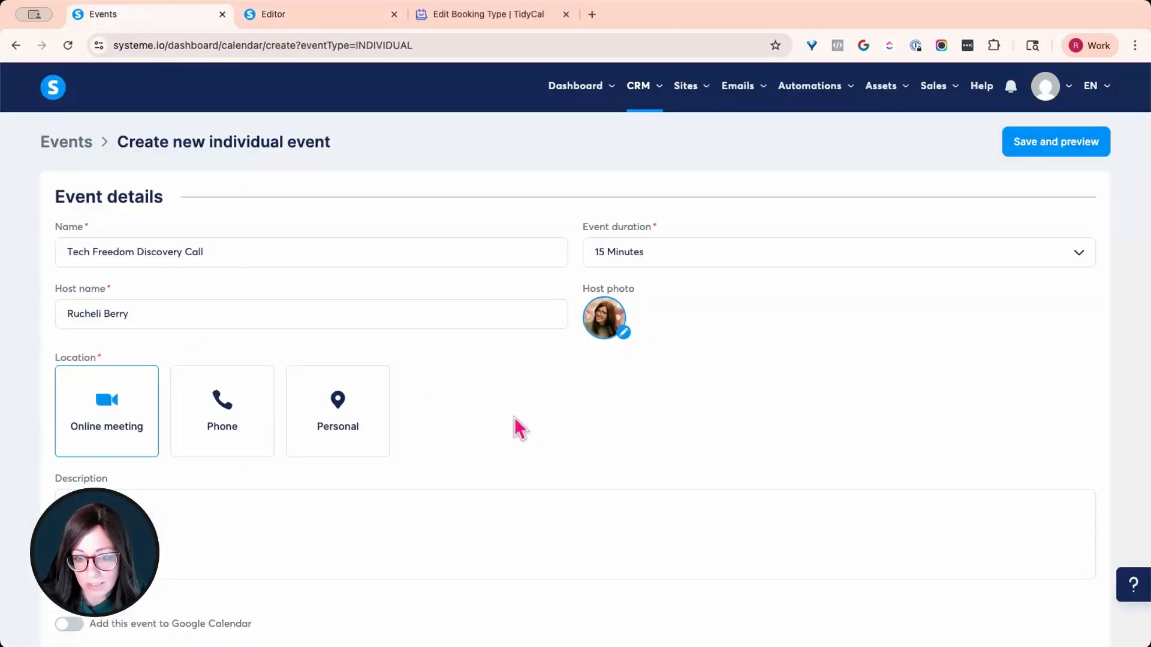
scroll(518, 419, down, 5)
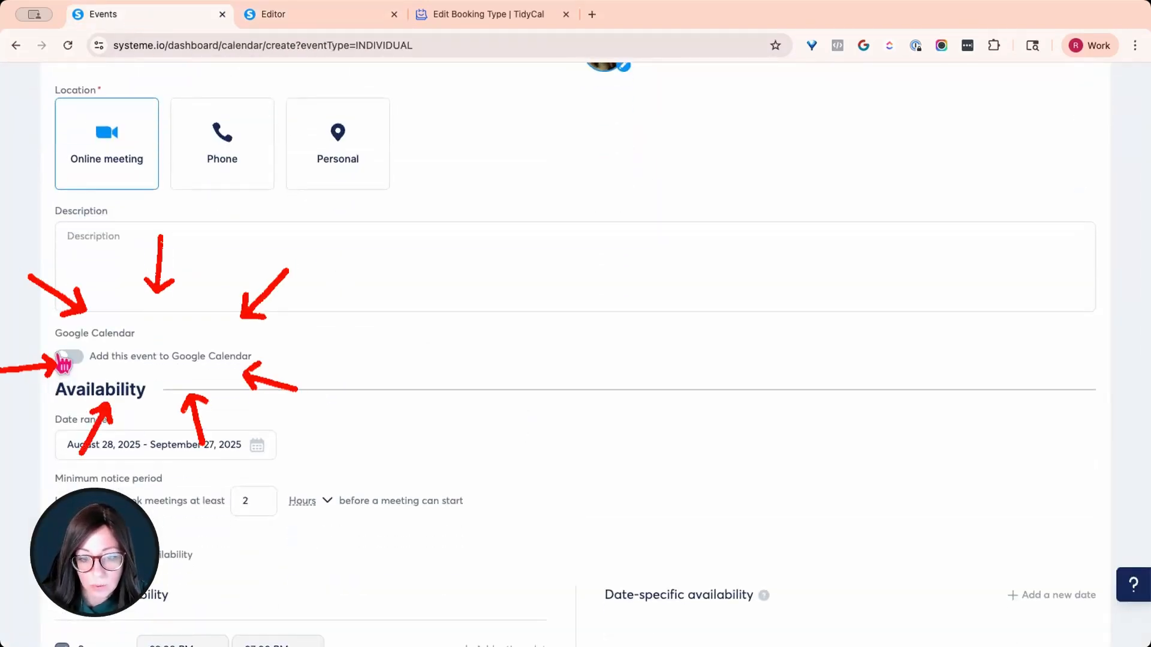
click(67, 356)
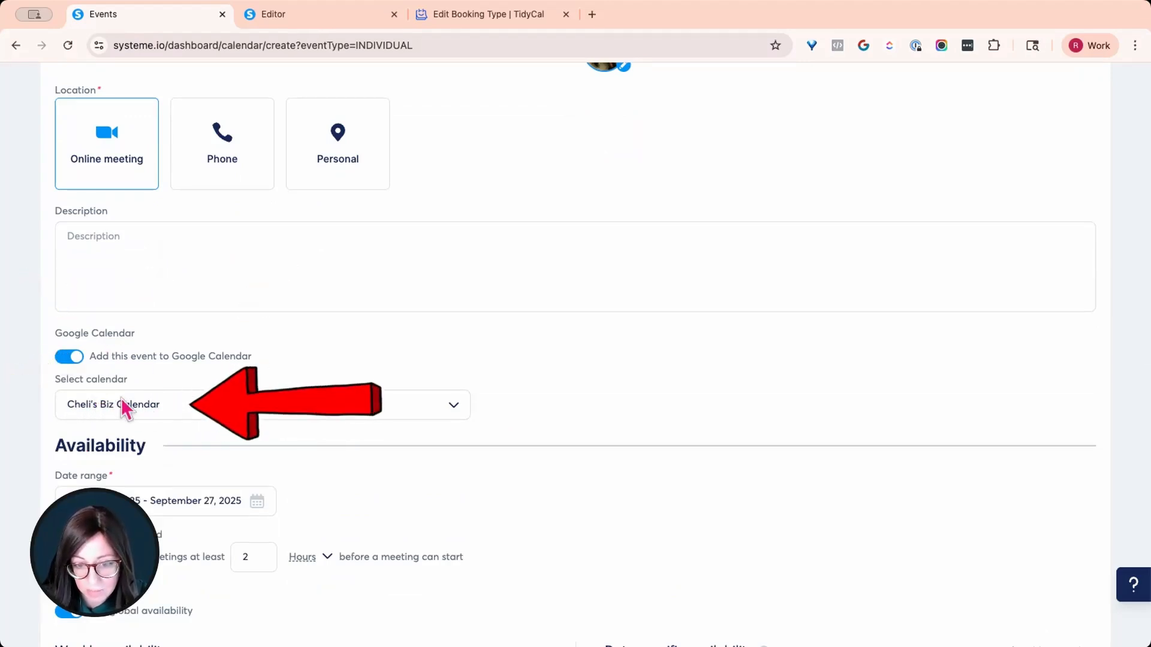
scroll(480, 402, down, 4)
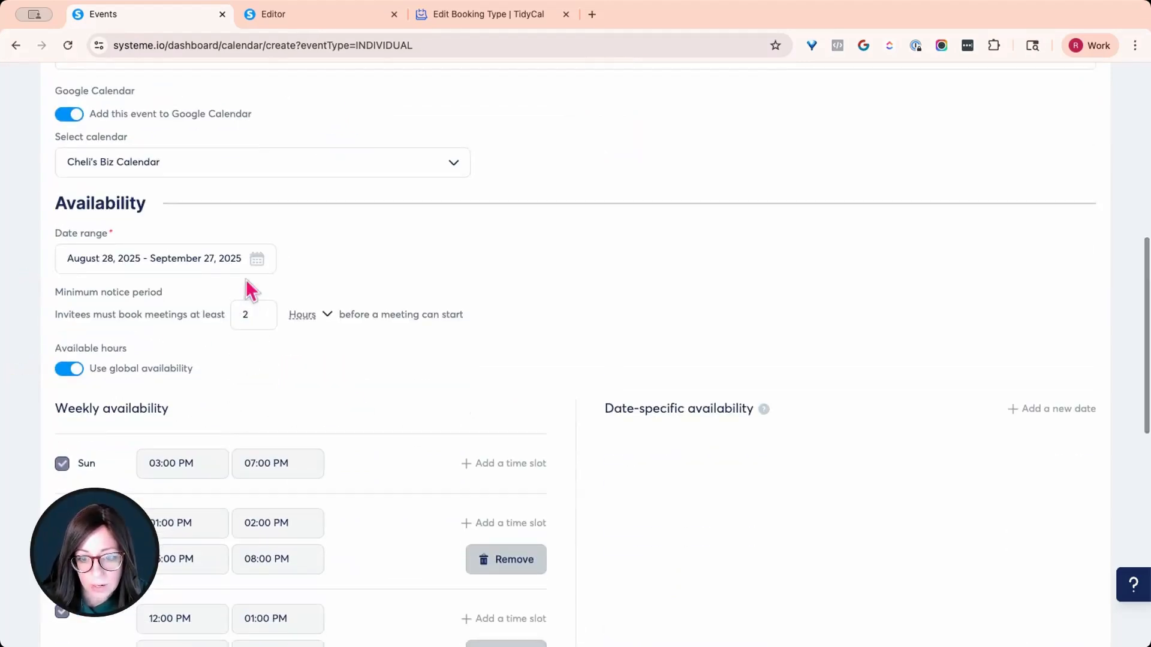
click(257, 261)
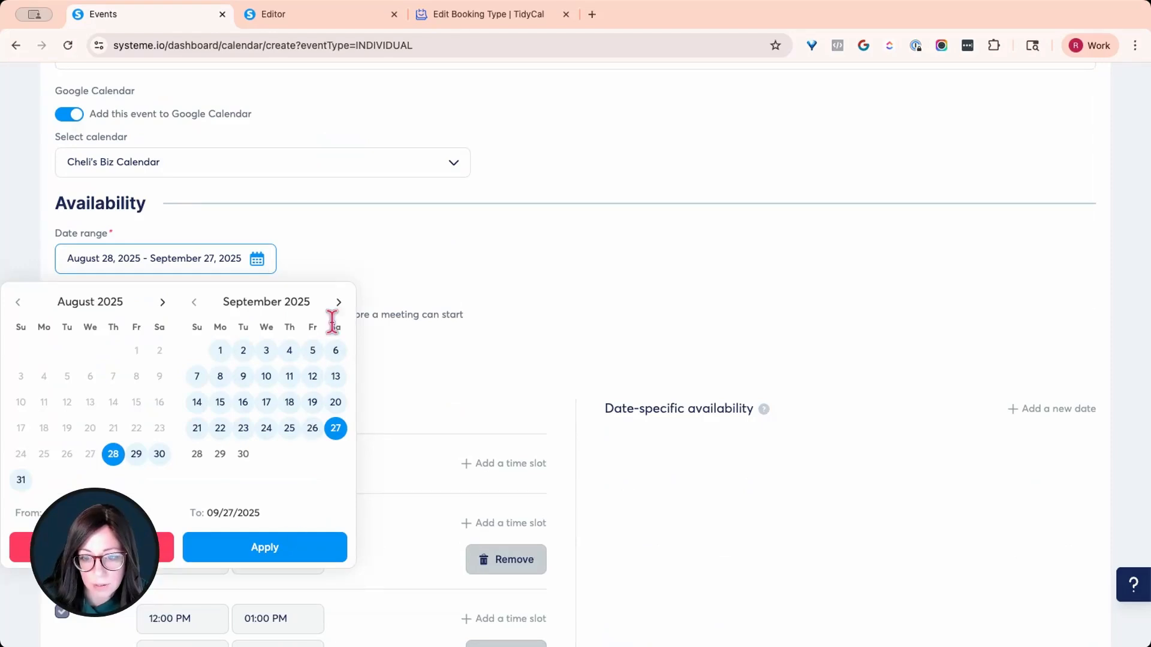
click(339, 304)
click(339, 303)
click(339, 303)
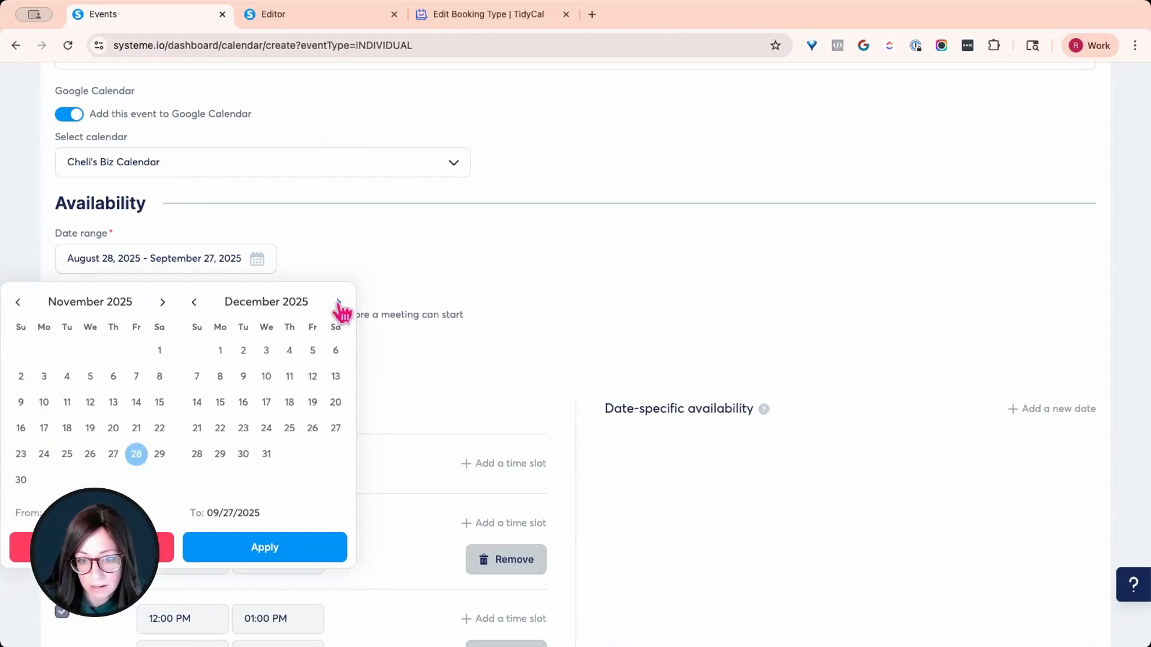
click(340, 305)
click(90, 455)
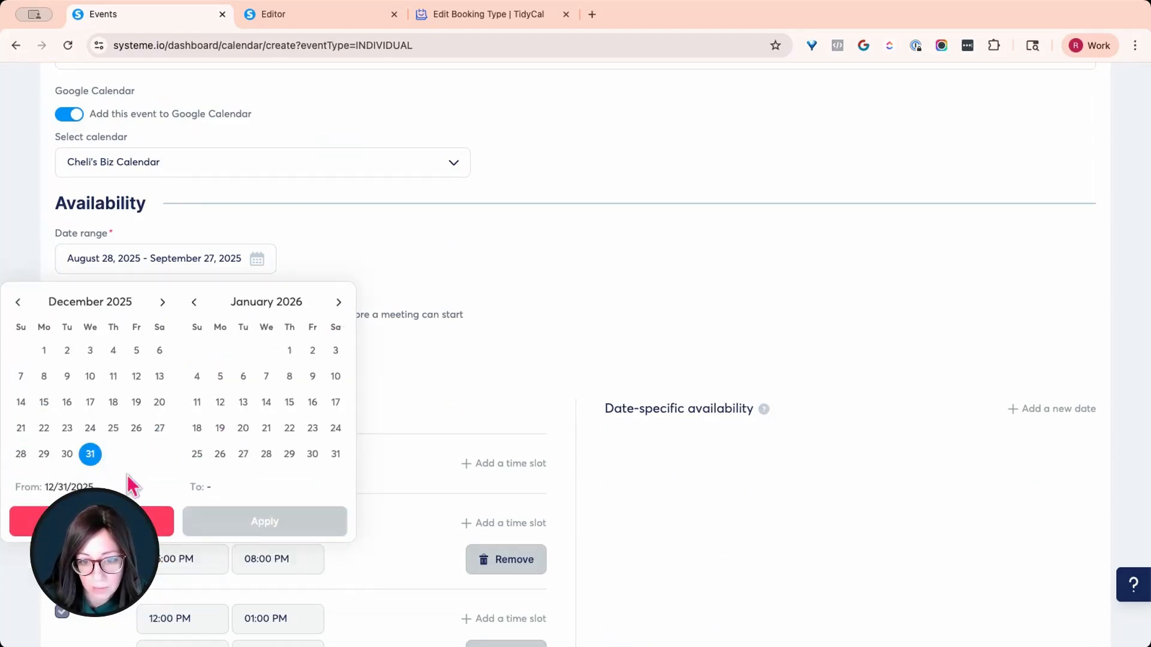
click(19, 303)
click(18, 303)
click(19, 303)
click(19, 303)
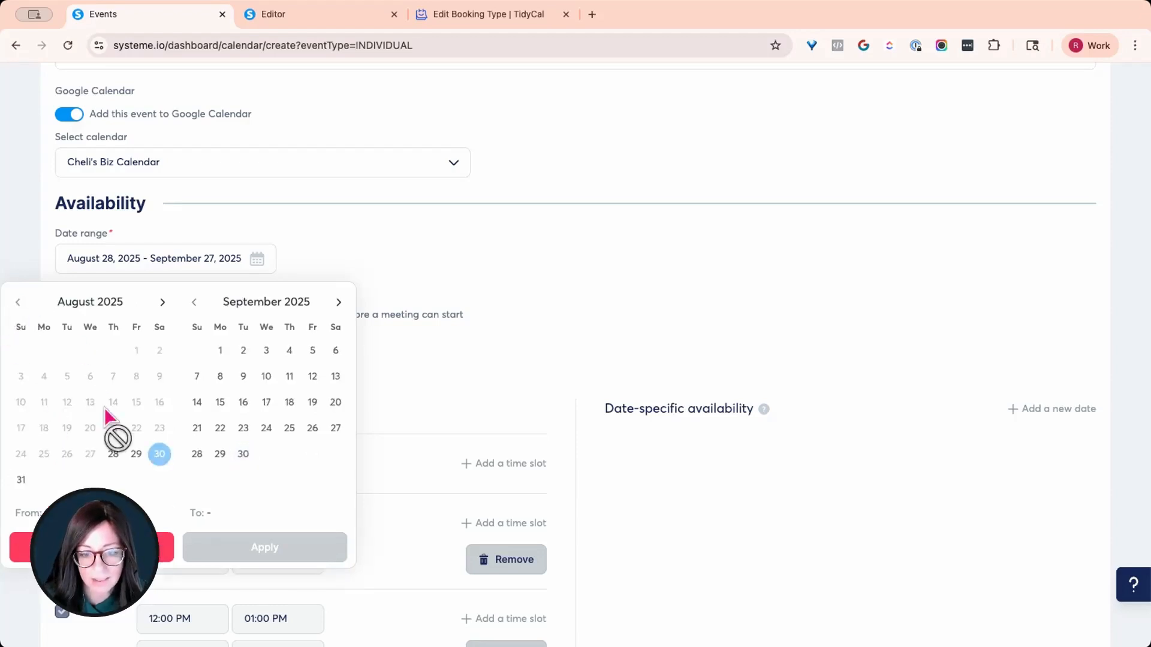
Set the event's availability date range to August 28, 2025 – December 31, 2025 and apply it
click(113, 454)
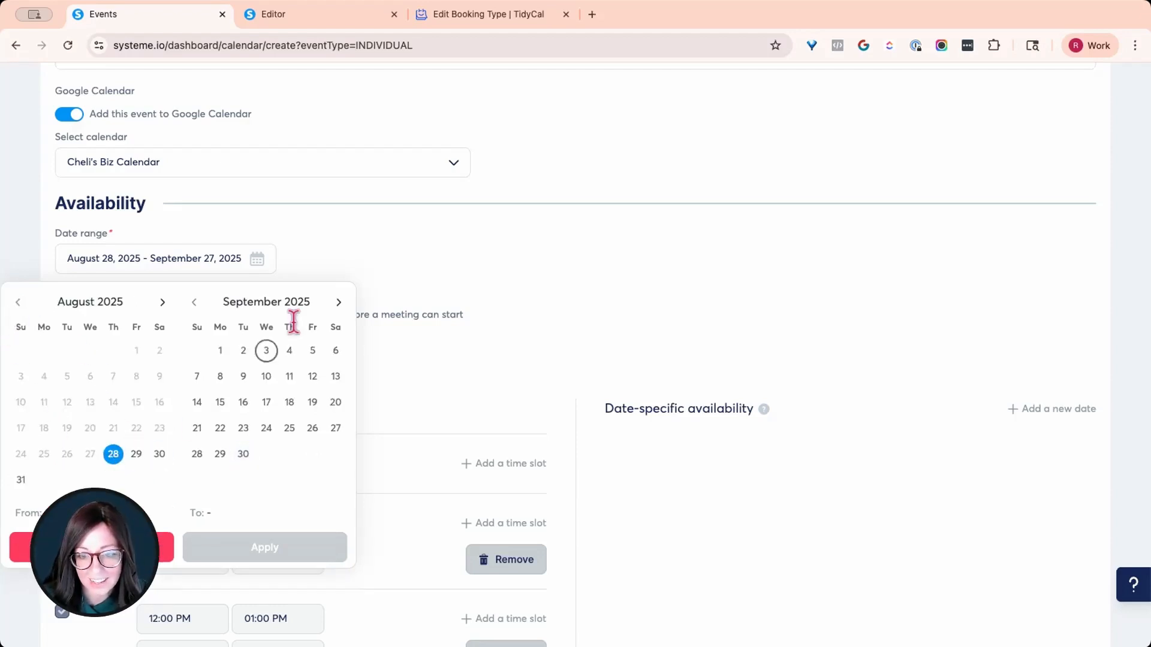
click(339, 302)
click(339, 303)
click(339, 303)
click(267, 455)
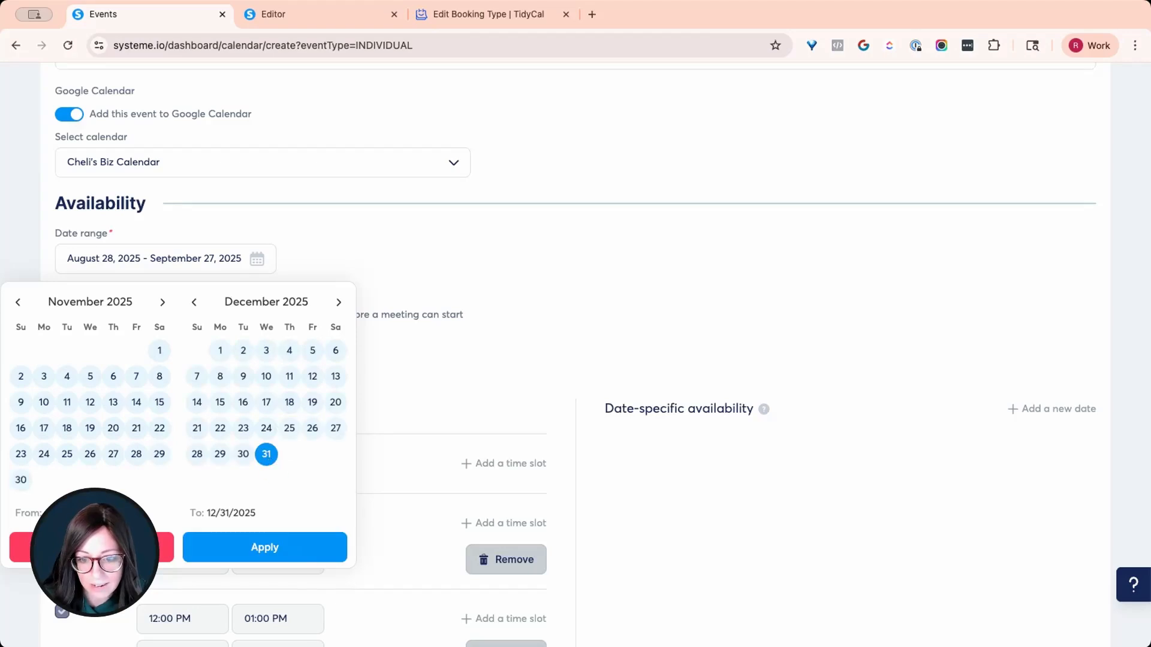
click(294, 548)
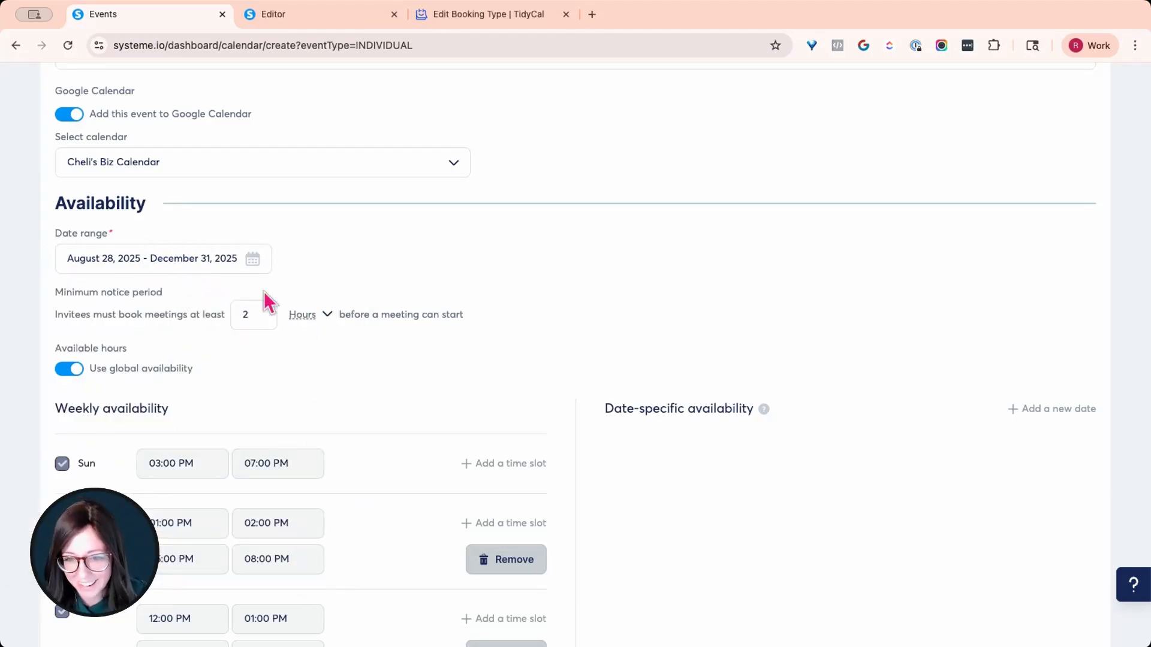
Set the minimum notice period for booking the event to 24 hours
click(250, 319)
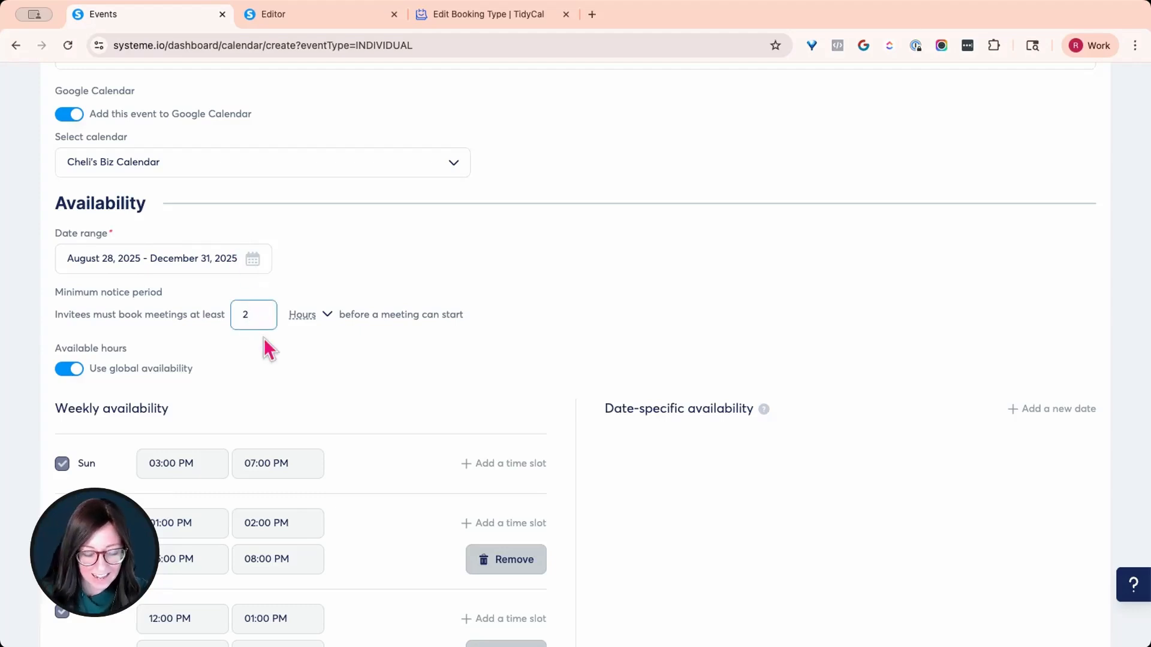
drag(39, 306, 176, 304)
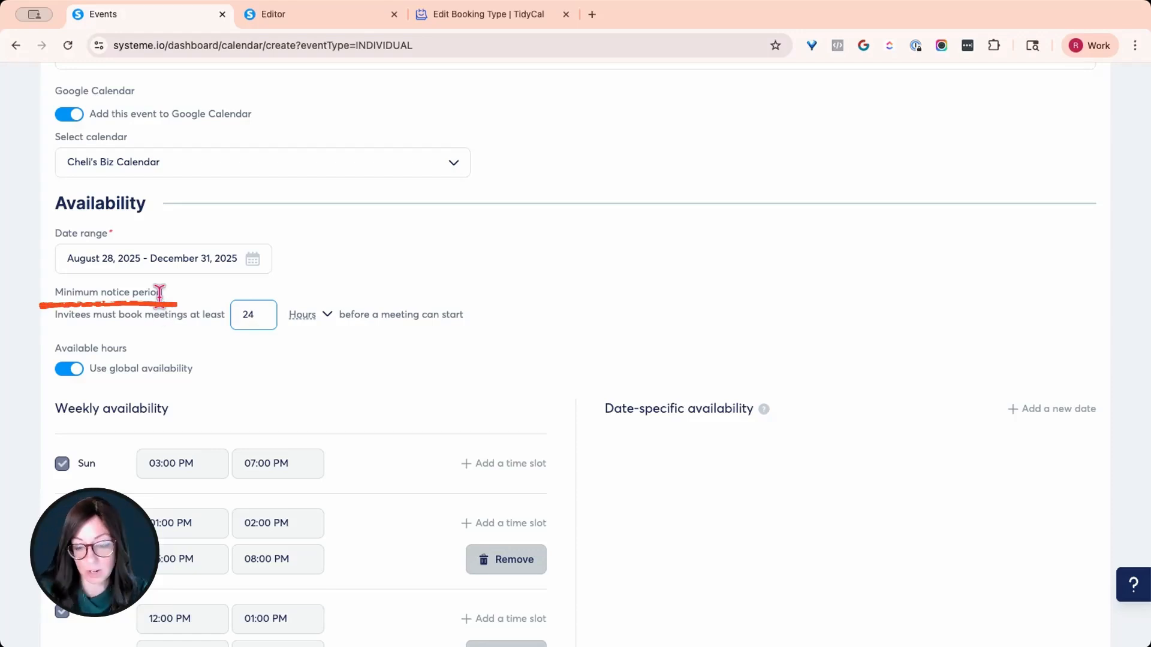
click(307, 324)
click(301, 314)
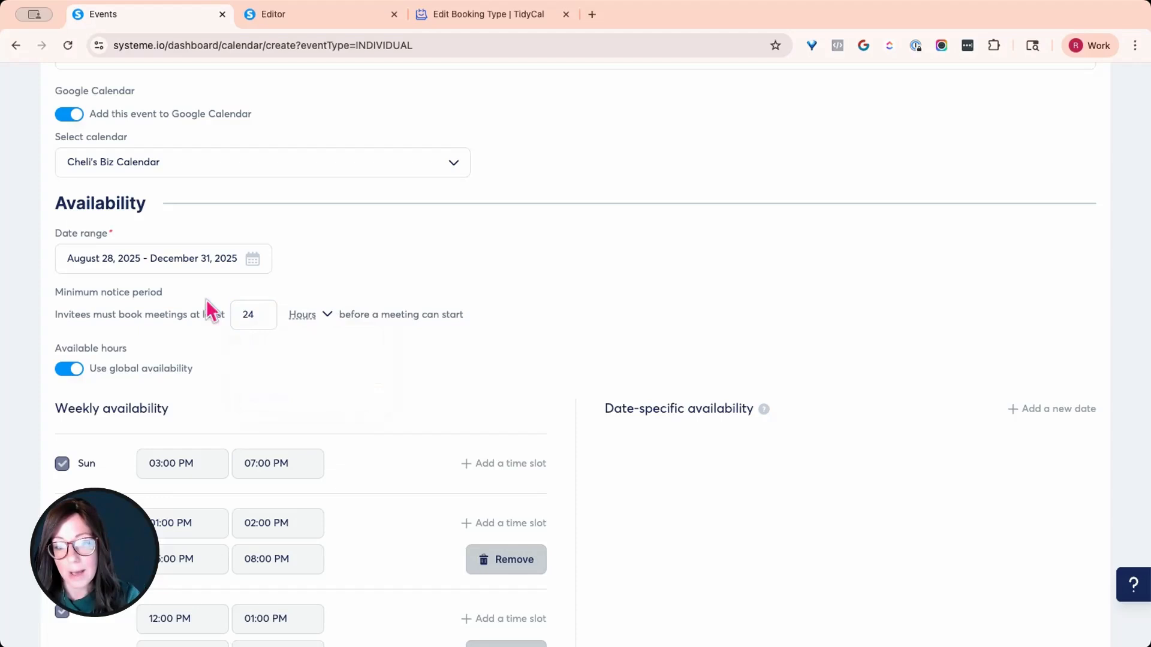
Review the event's weekly availability and start time increments, and compare them with the TidyCal booking type's availability settings
drag(38, 381, 205, 379)
scroll(370, 357, down, 9)
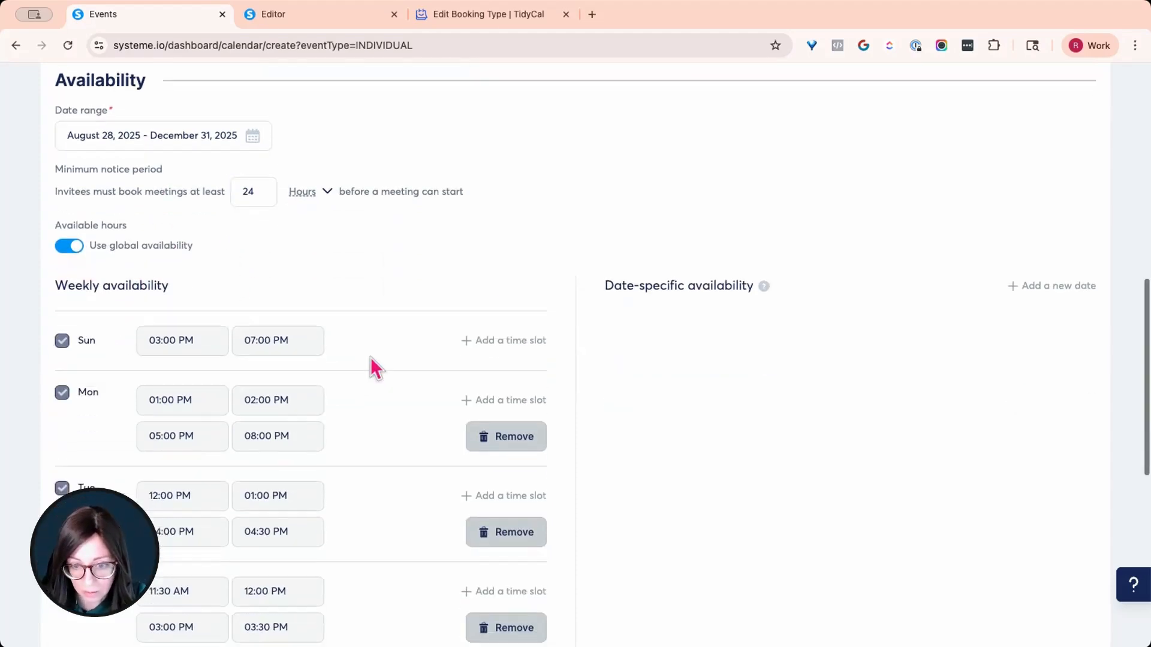
scroll(371, 359, down, 2)
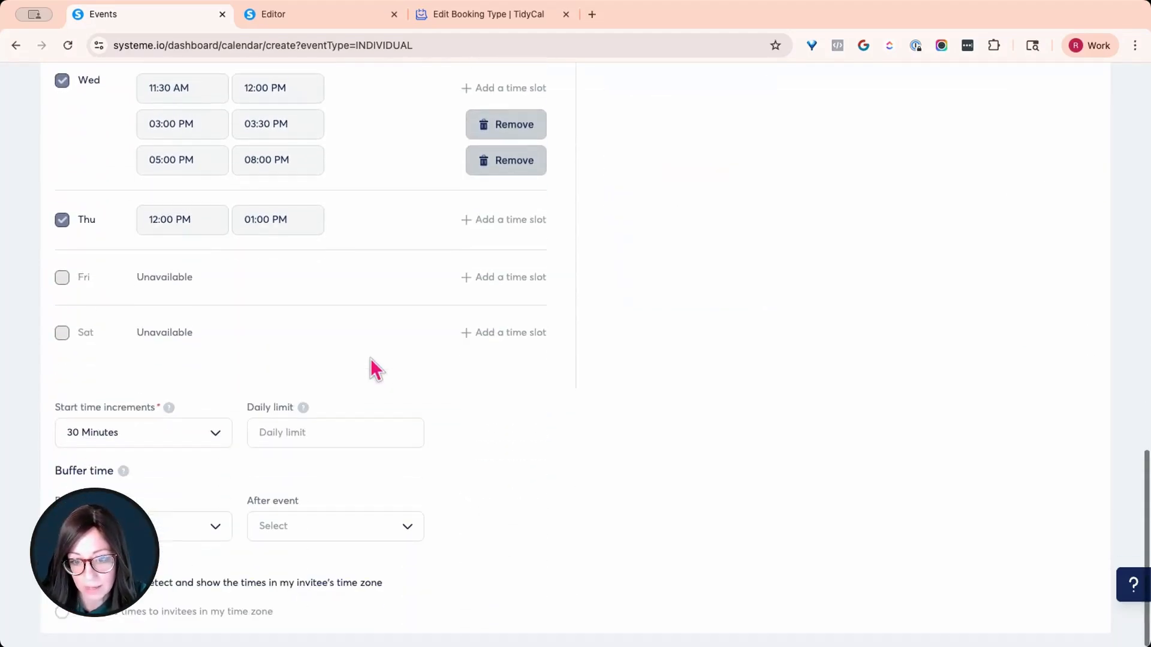
drag(149, 447, 43, 447)
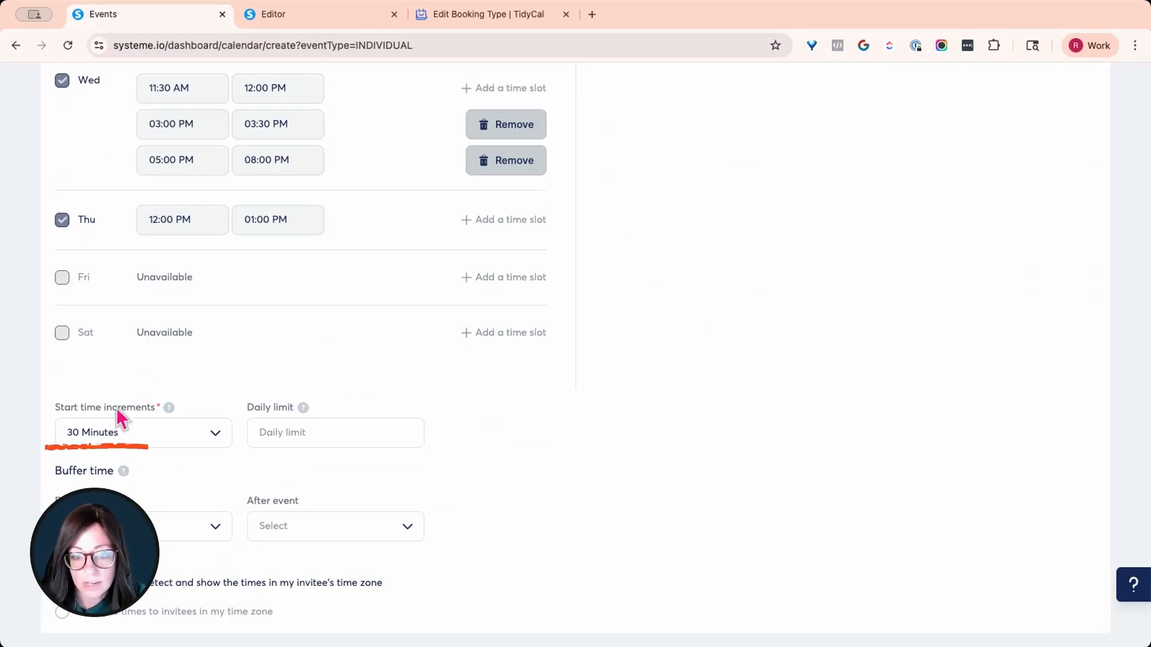
mouse_move(146, 444)
mouse_down()
mouse_move(52, 441)
mouse_move(148, 446)
mouse_up()
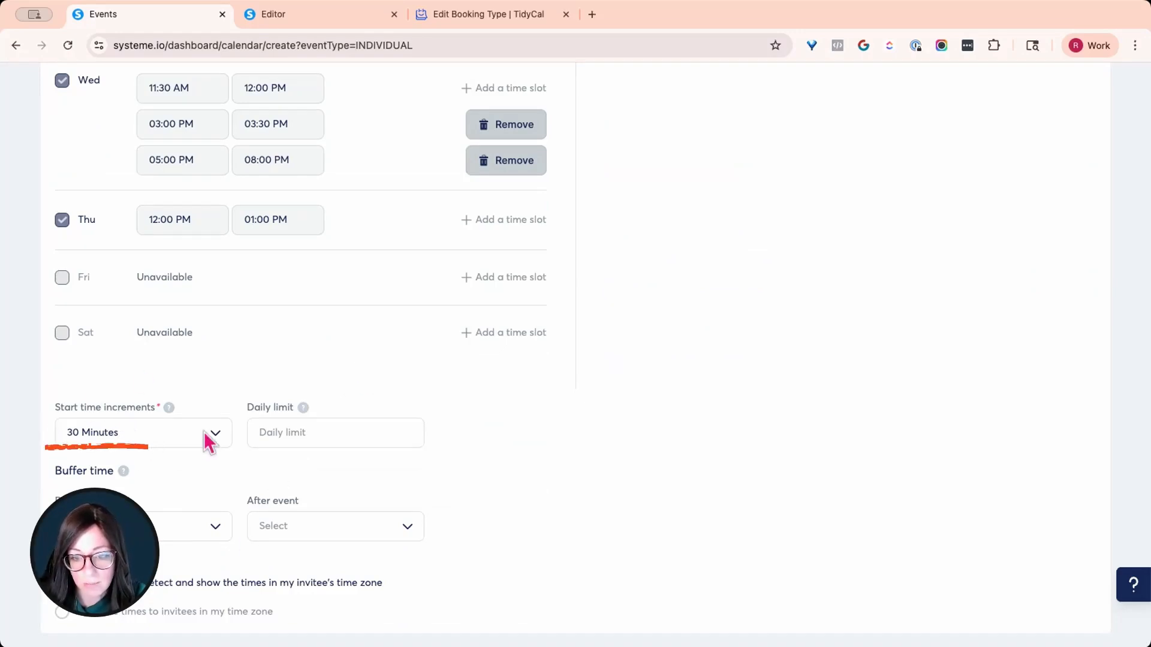
click(510, 15)
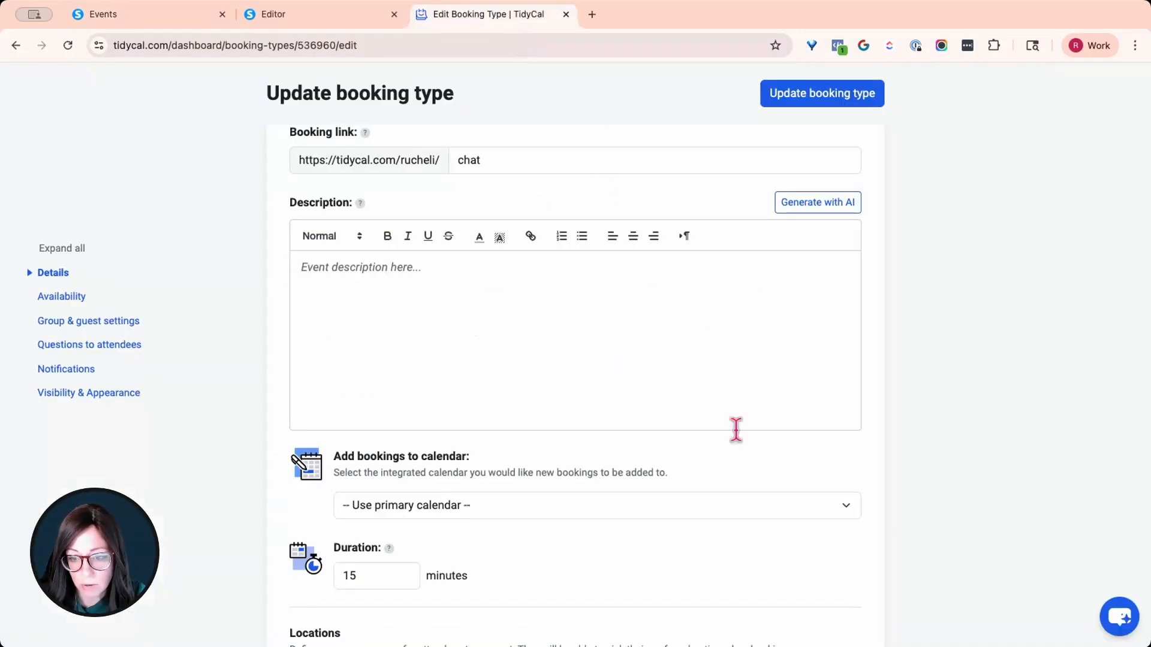
scroll(903, 323, down, 3)
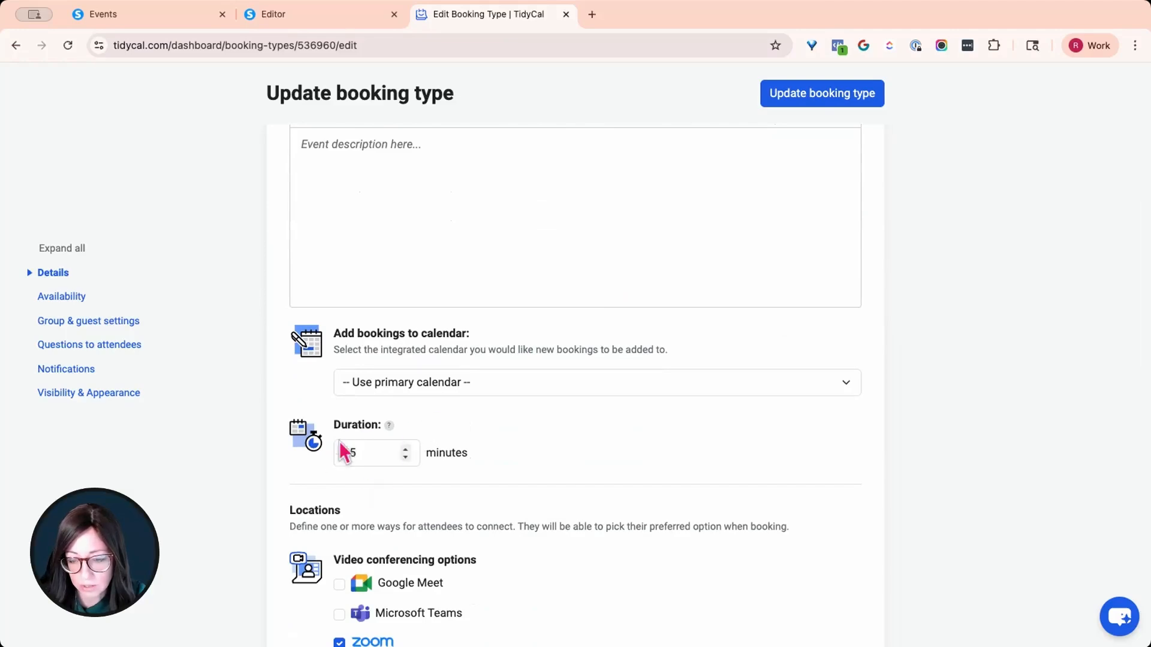
scroll(454, 448, down, 5)
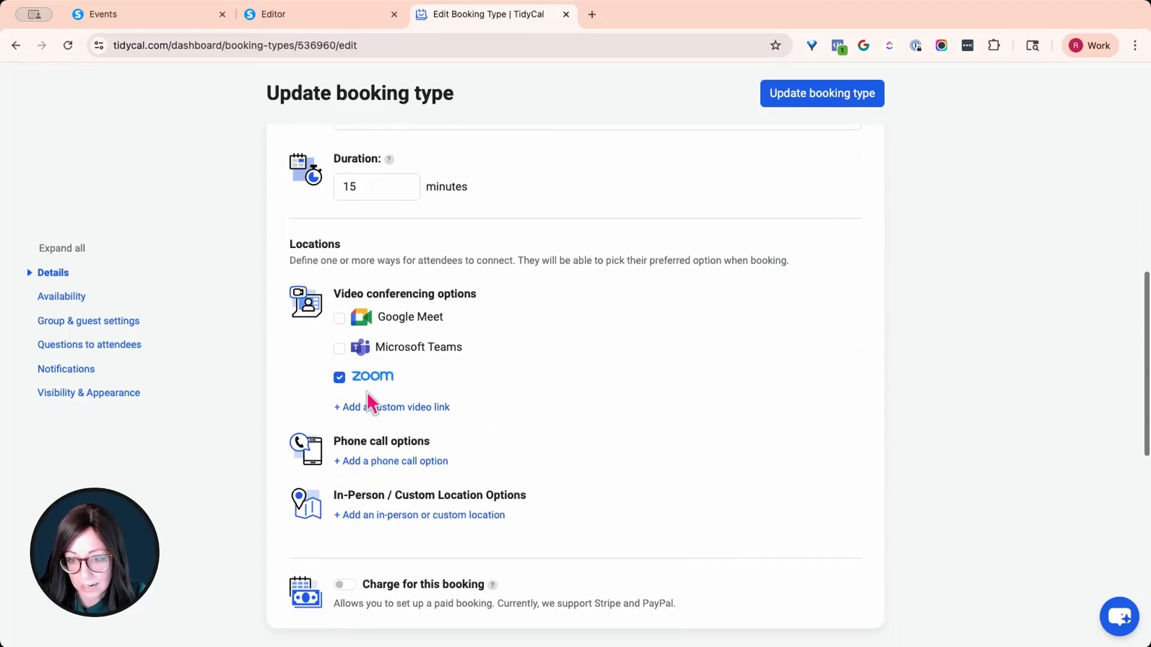
scroll(363, 378, down, 7)
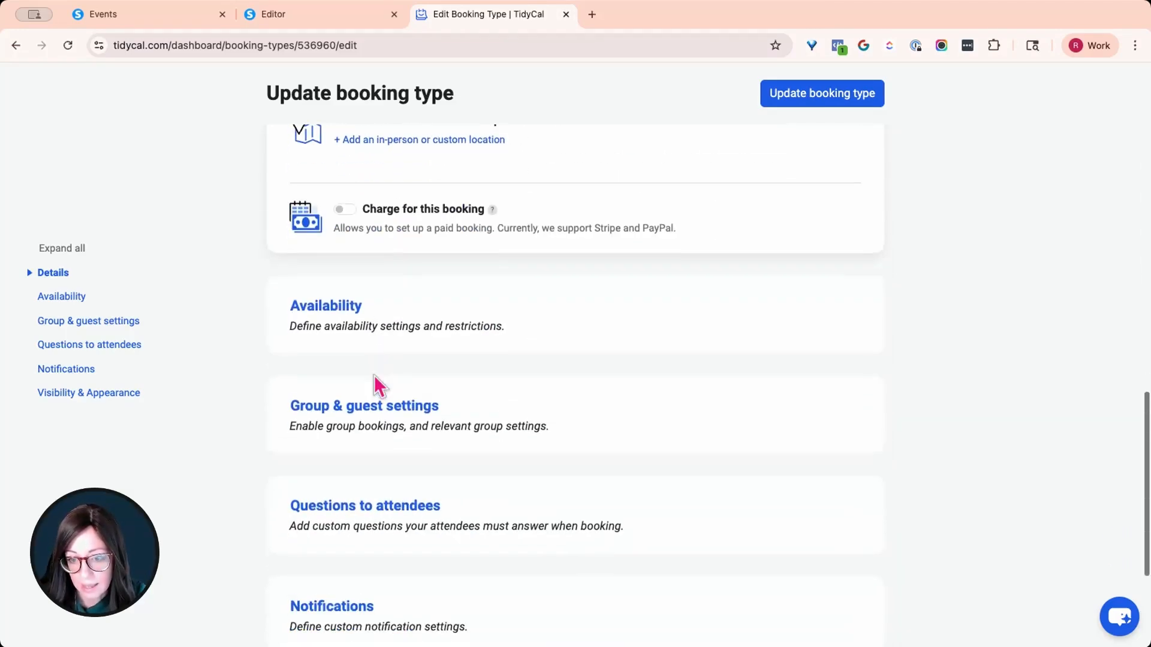
click(325, 310)
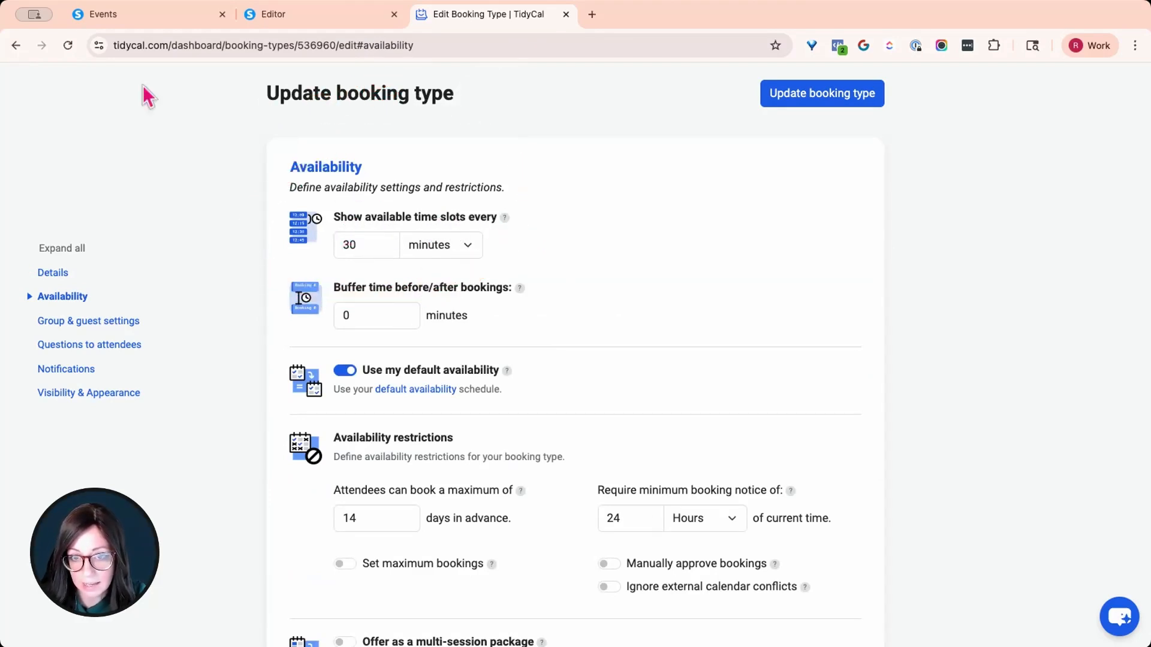
click(116, 16)
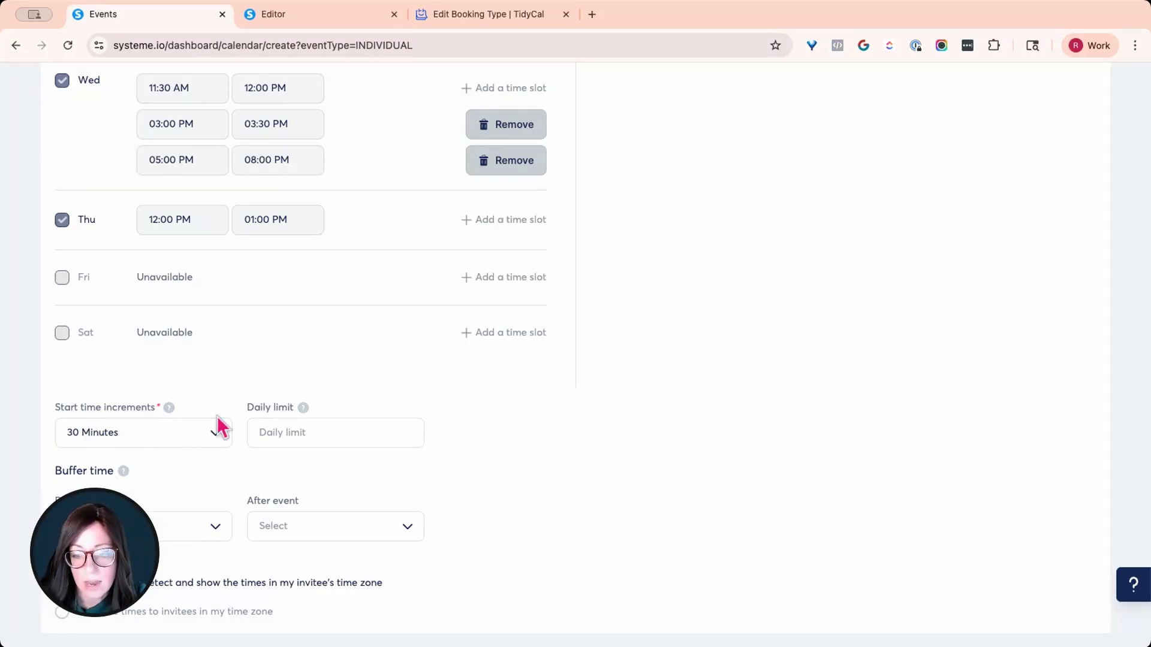
Check the daily limit explanation and TidyCal's buffer and restriction settings, and set the buffer time after the systeme.io event to 15 minutes
mouse_move(304, 410)
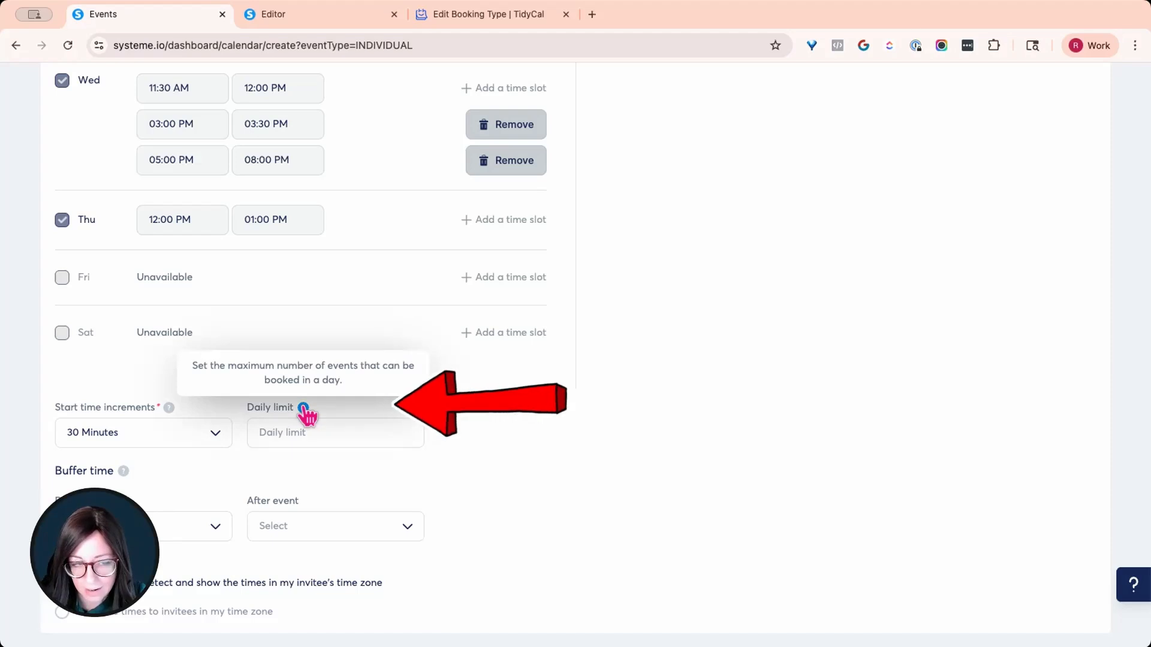
click(310, 432)
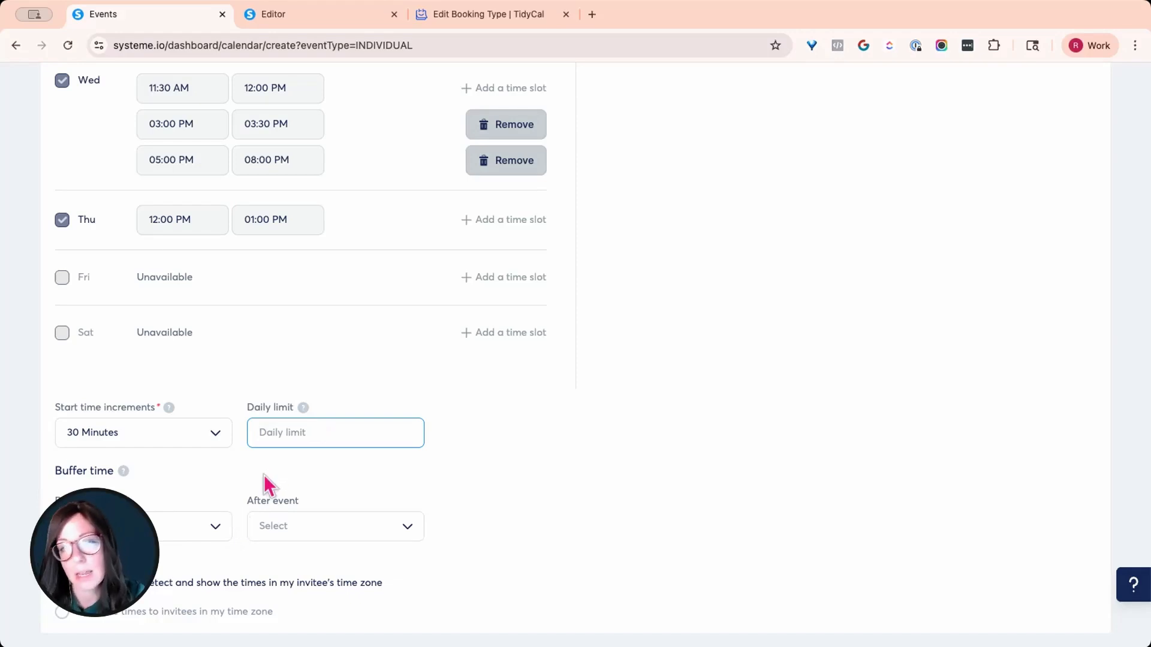
click(463, 18)
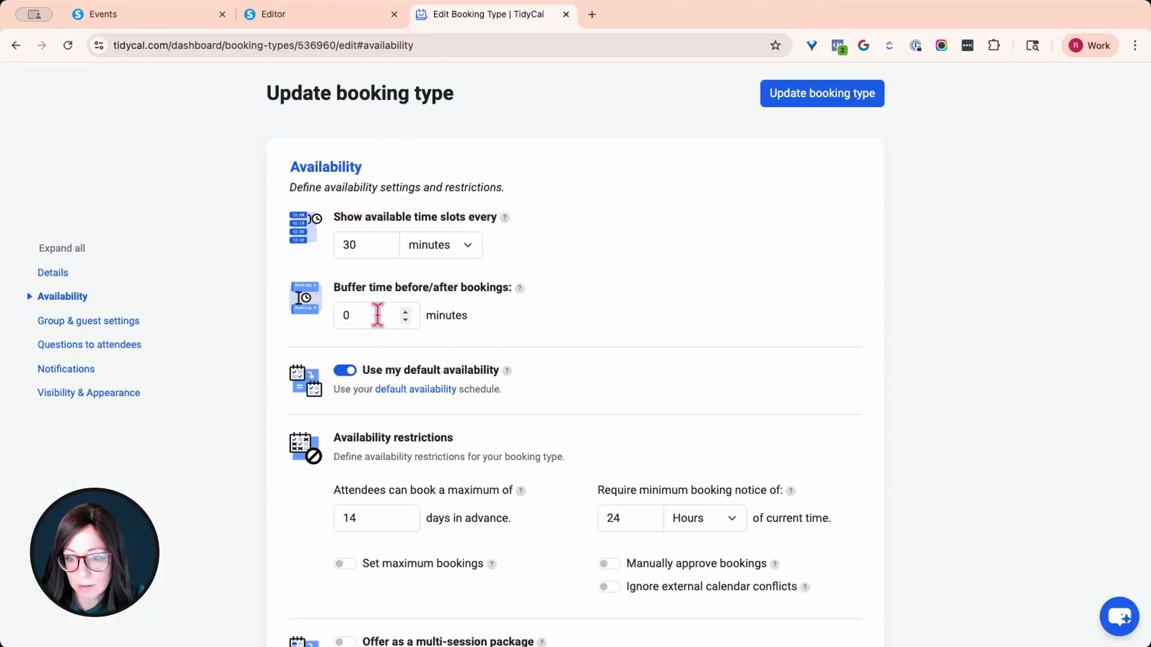
scroll(500, 304, down, 2)
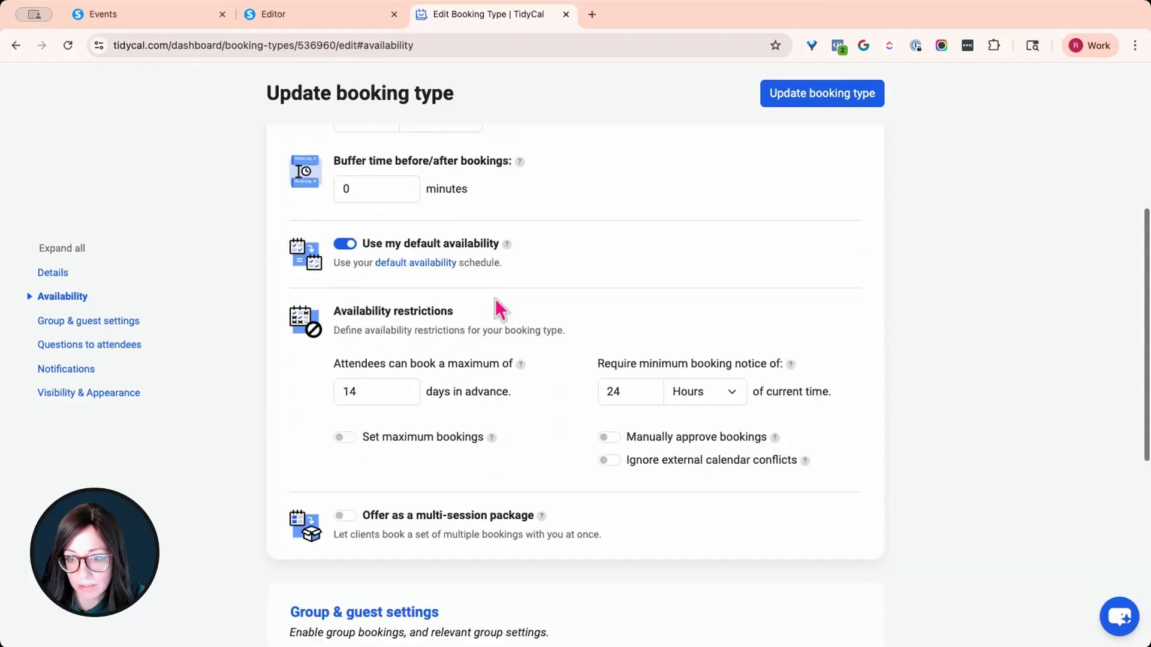
click(148, 22)
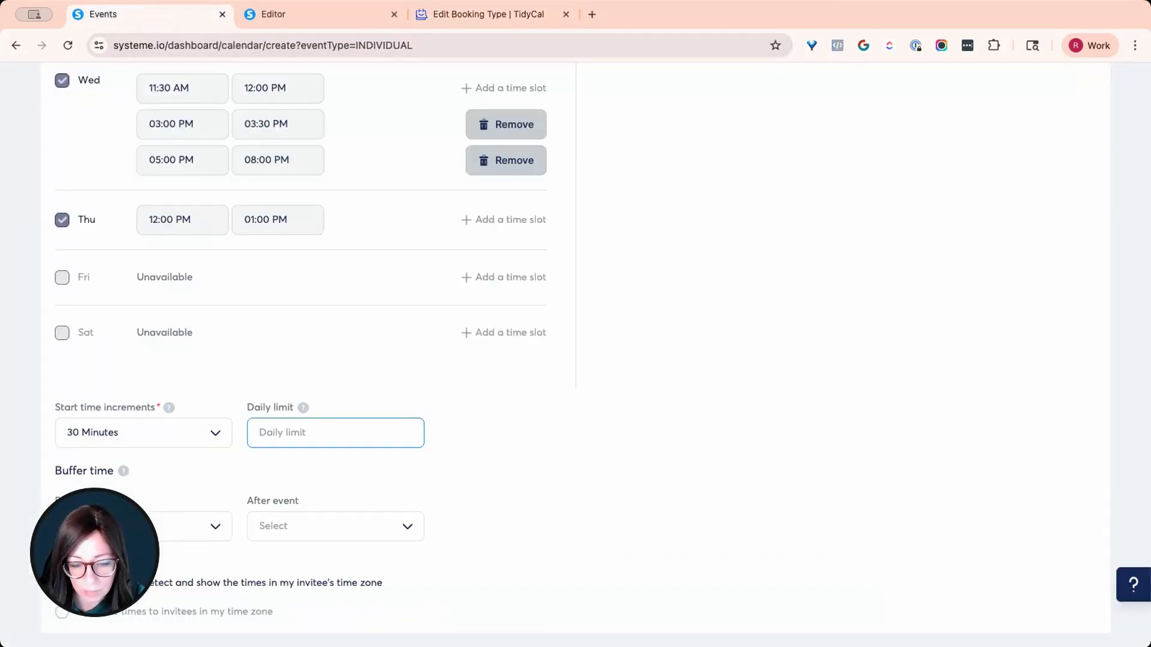
click(215, 525)
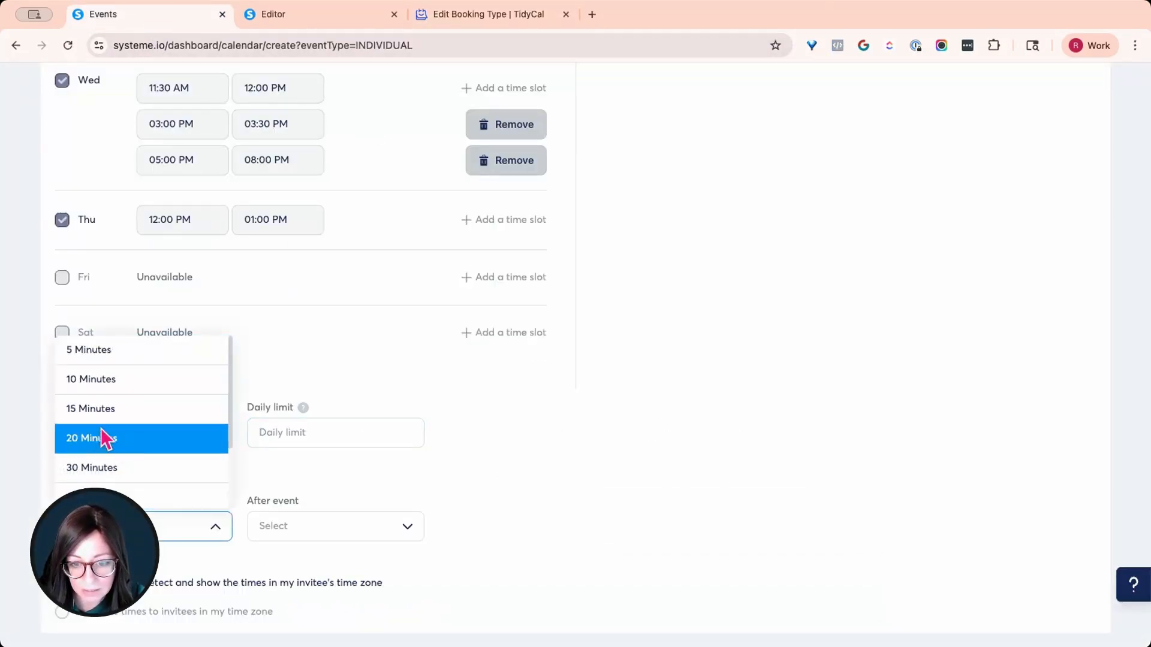
click(540, 492)
click(361, 525)
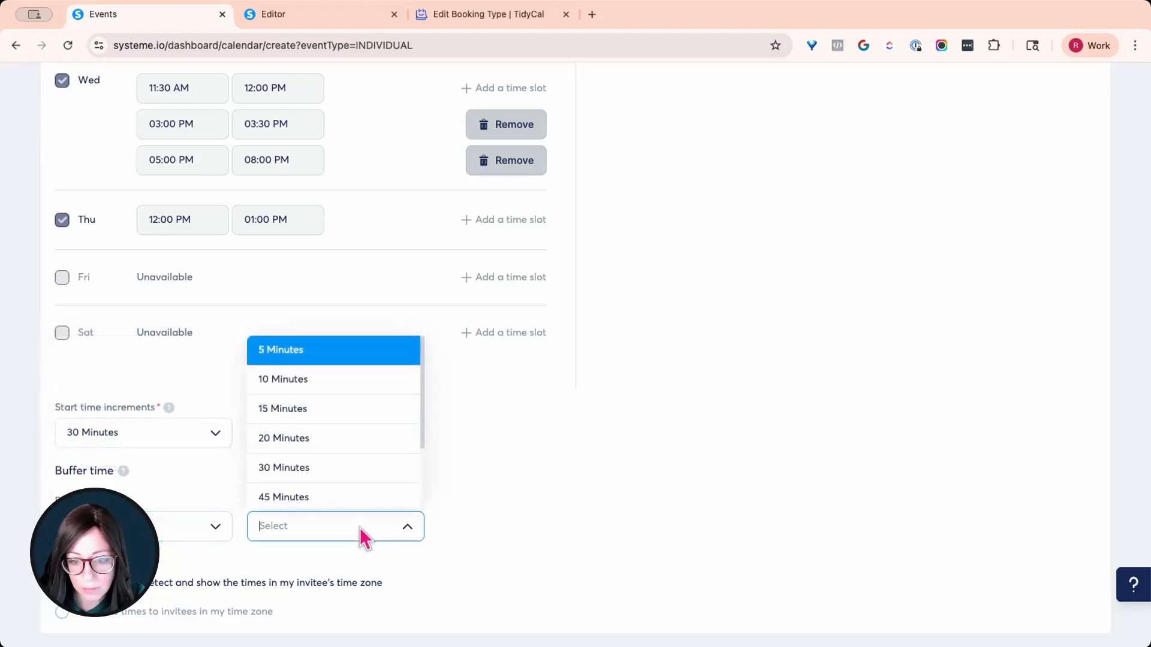
click(338, 403)
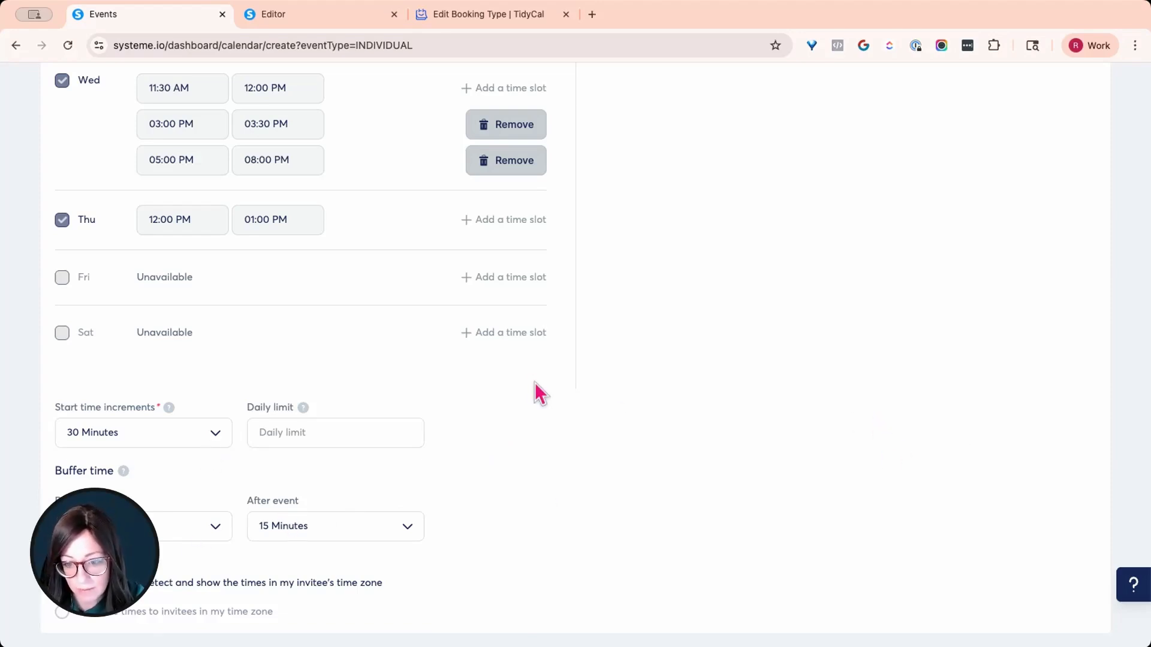
Look over the event's time zone and availability settings, save the new event with a preview, and close the preview
scroll(450, 384, up, 5)
scroll(405, 373, down, 5)
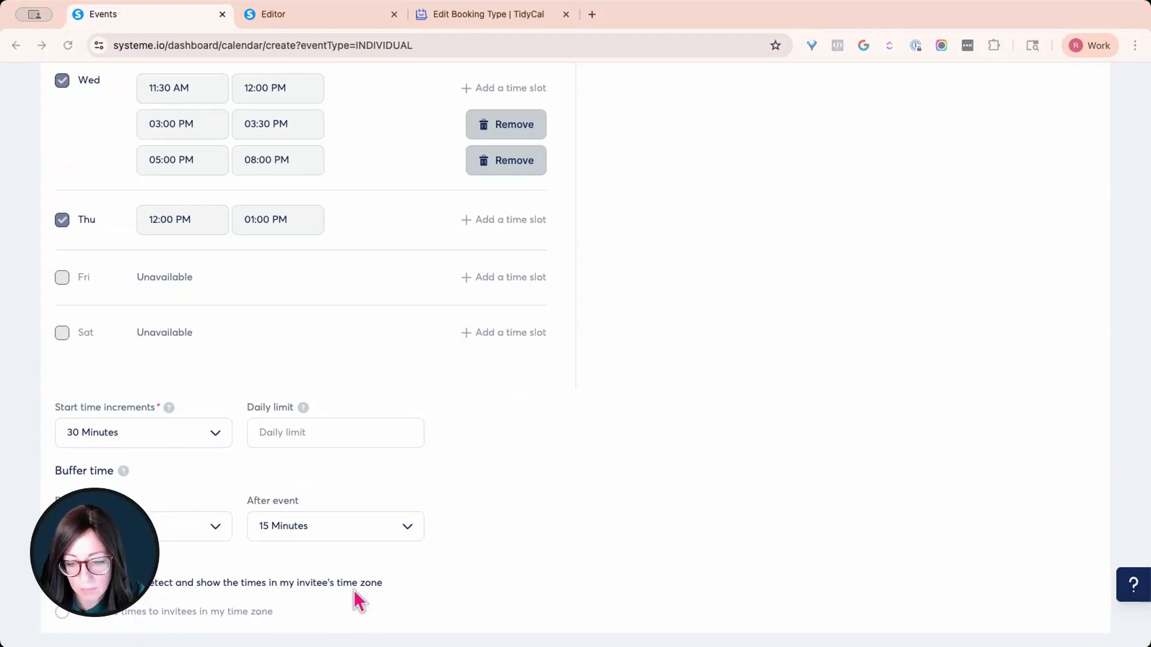
scroll(683, 393, up, 10)
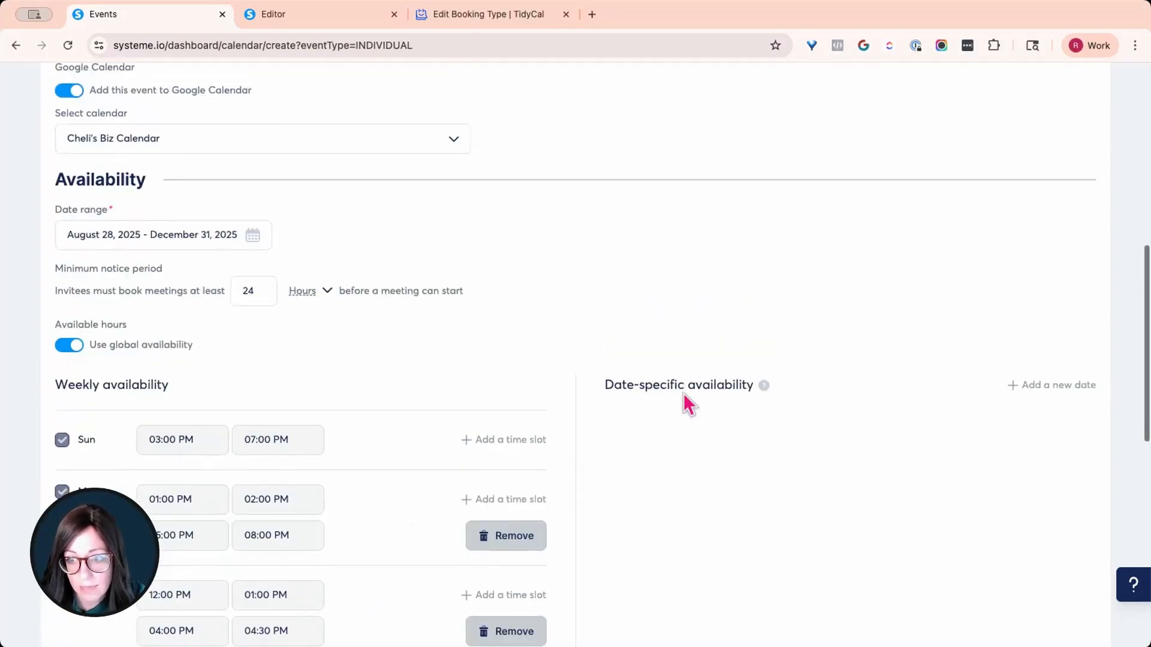
scroll(628, 408, up, 6)
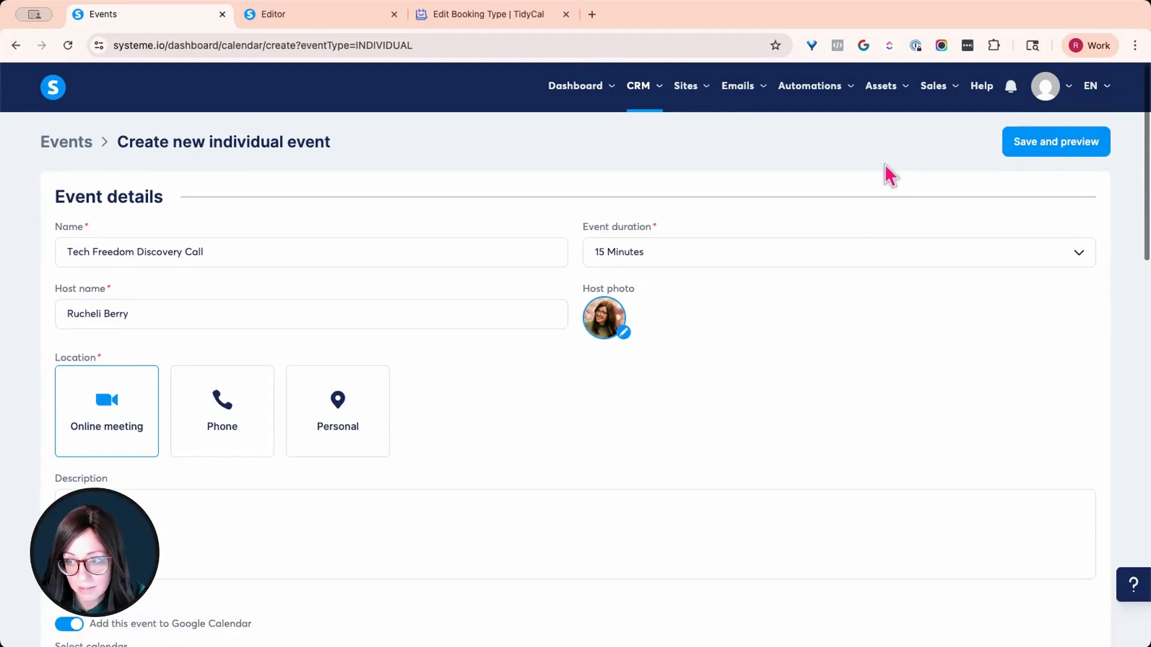
click(1040, 147)
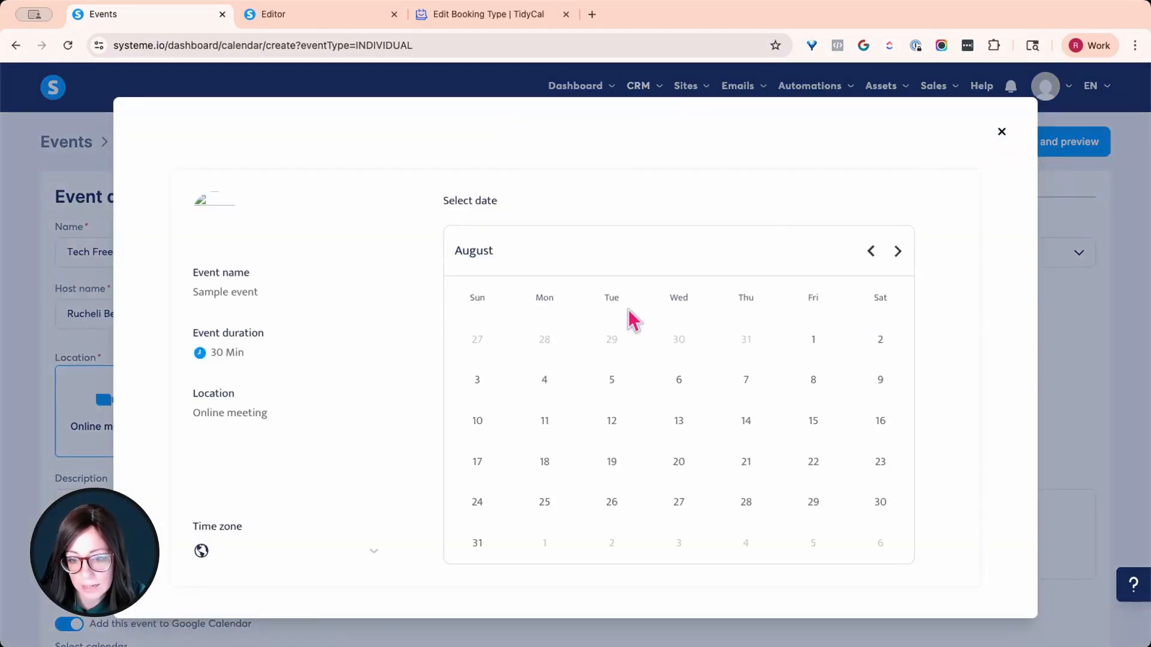
click(1001, 132)
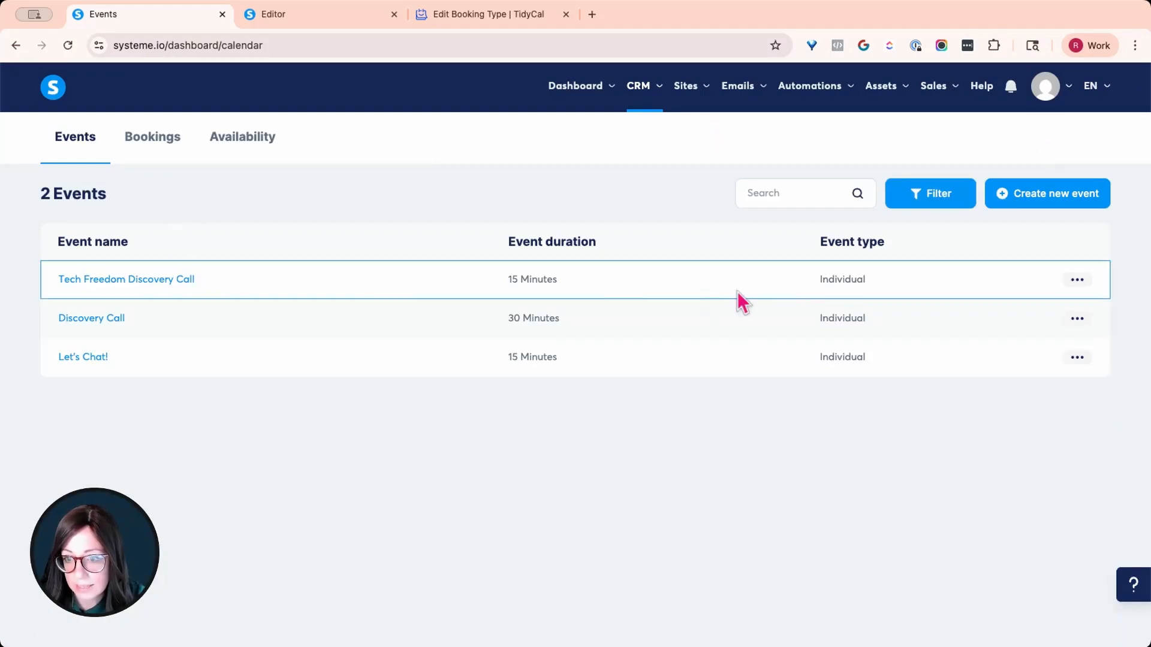
Reopen the Tech Freedom Discovery Call event, save and preview it again, and close the preview
click(1088, 285)
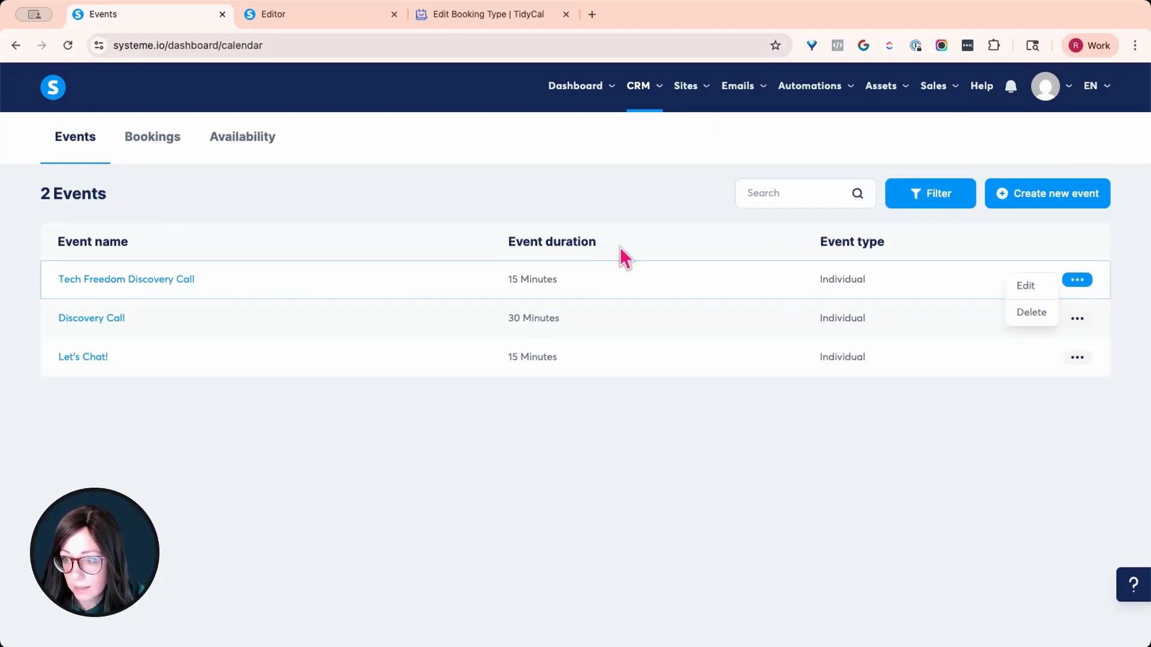
click(137, 279)
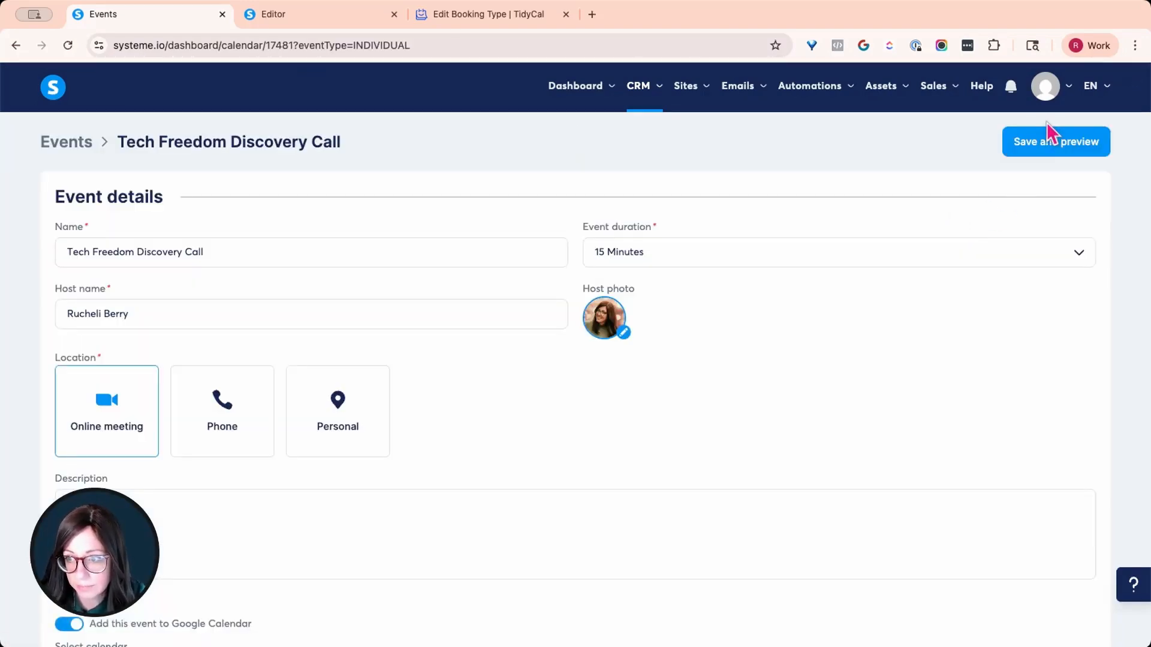
click(1051, 143)
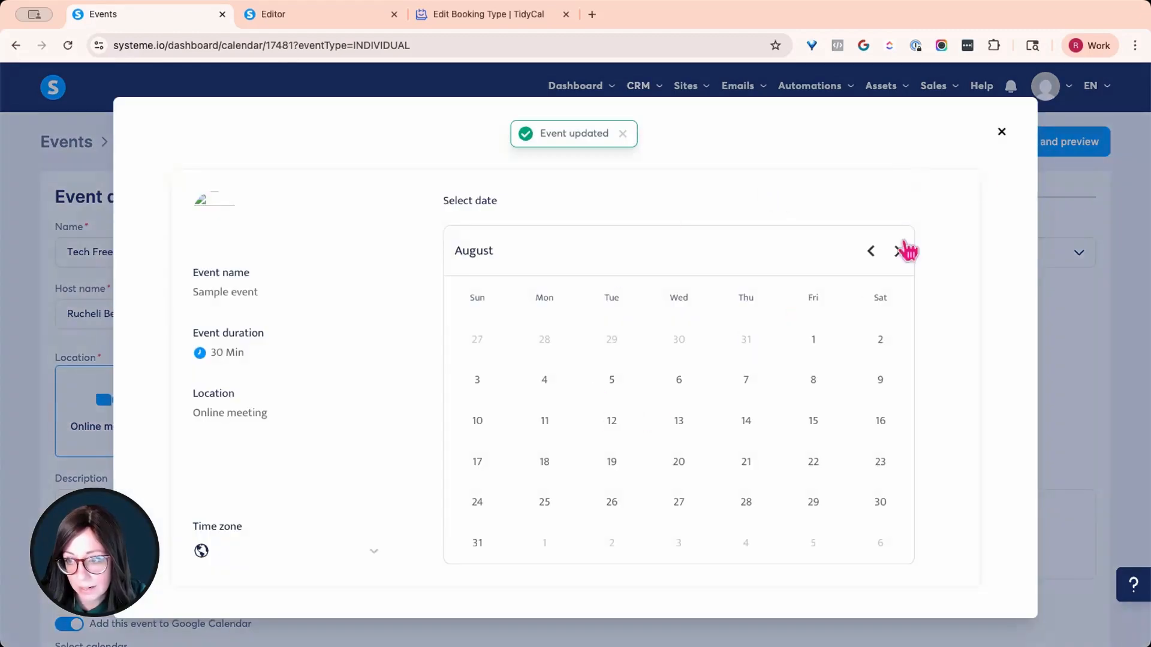
click(1001, 132)
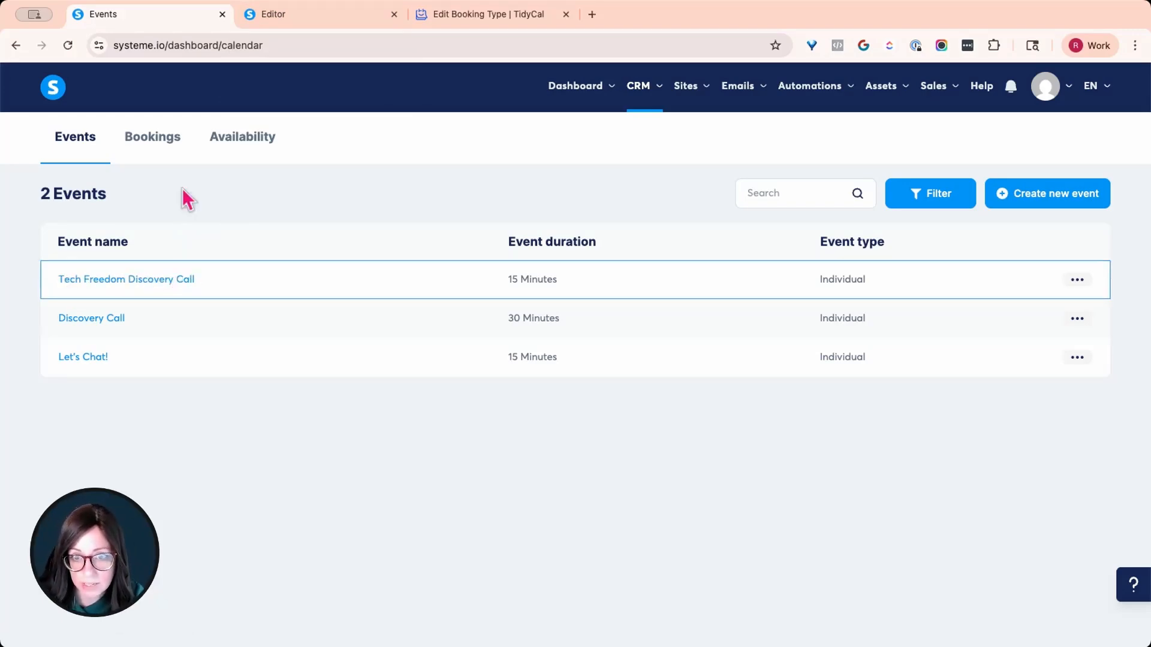
Switch to the page editor, look over the discovery call page's text and adjacent column, and open the page preview
click(278, 18)
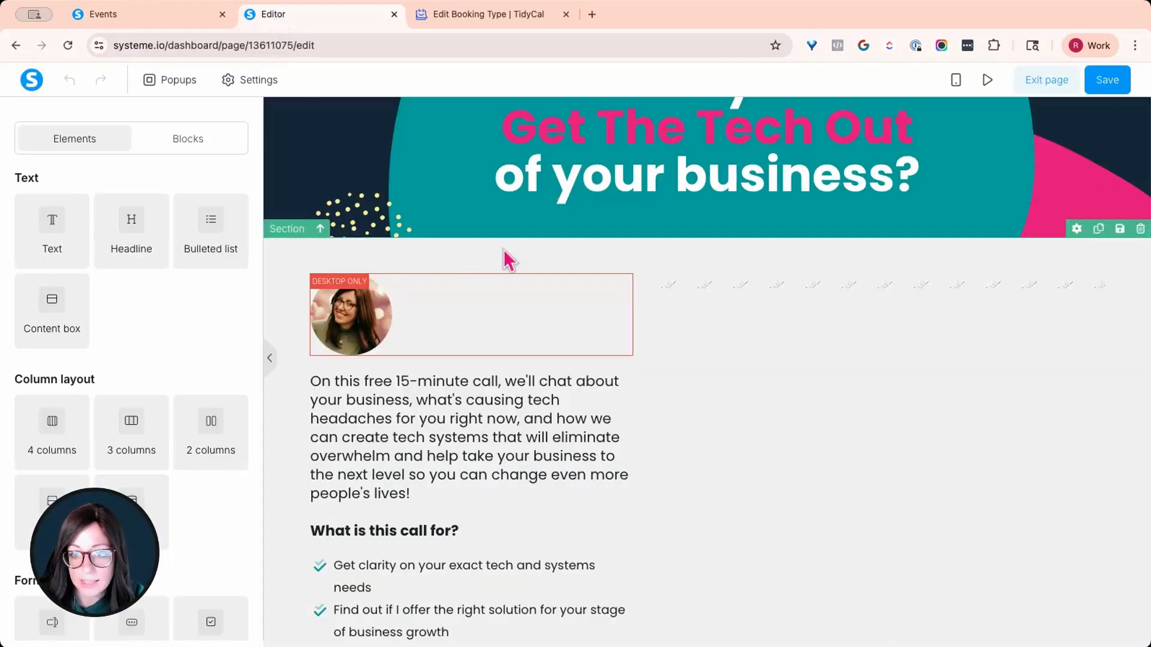
scroll(540, 264, down, 5)
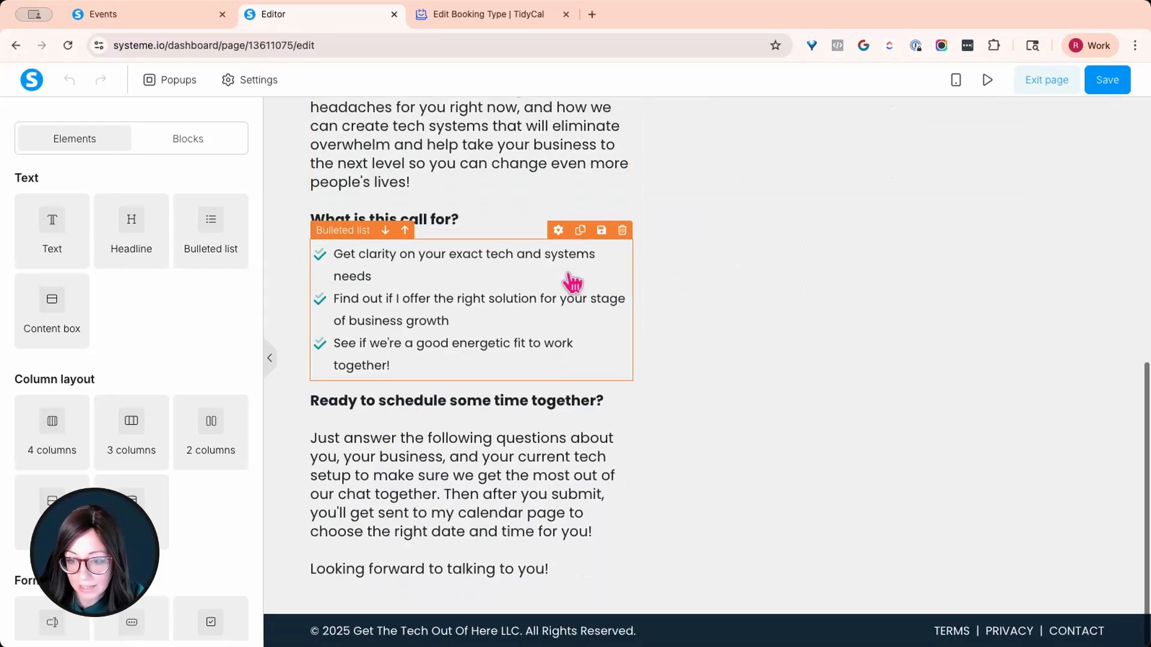
scroll(576, 216, up, 10)
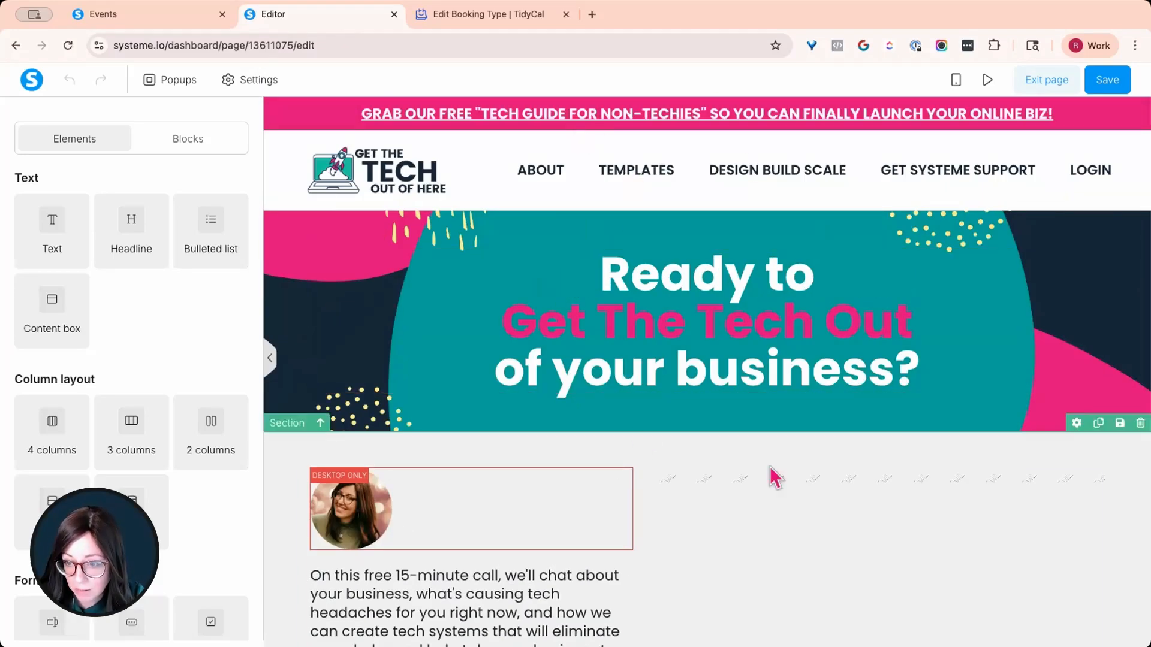
scroll(542, 252, down, 3)
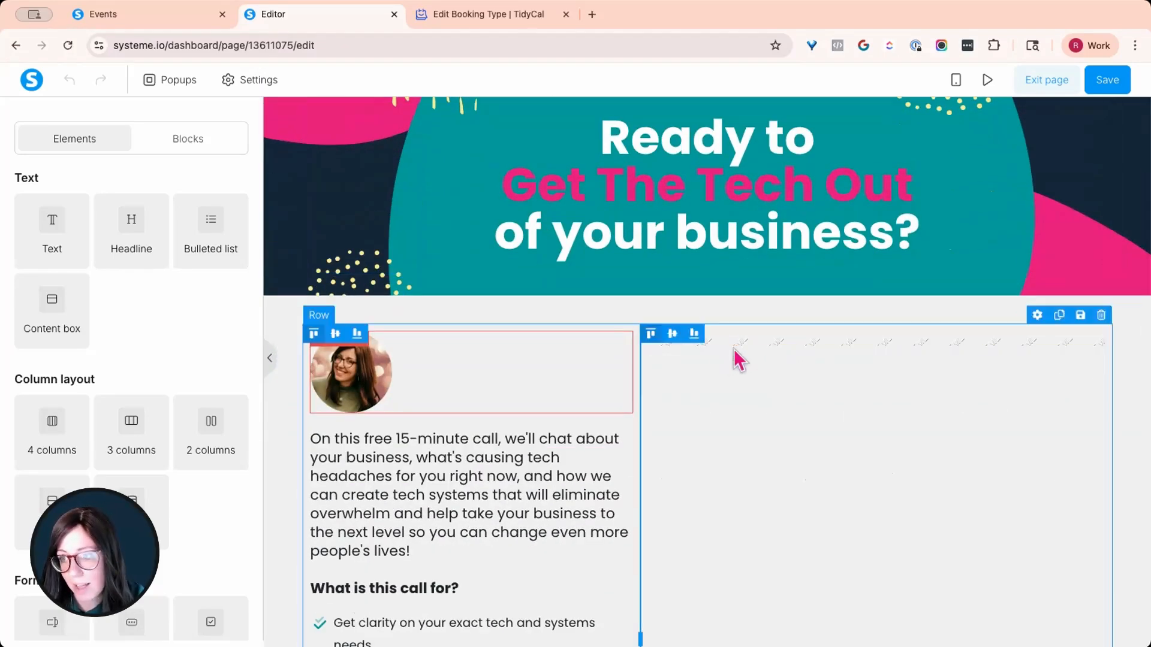
click(988, 81)
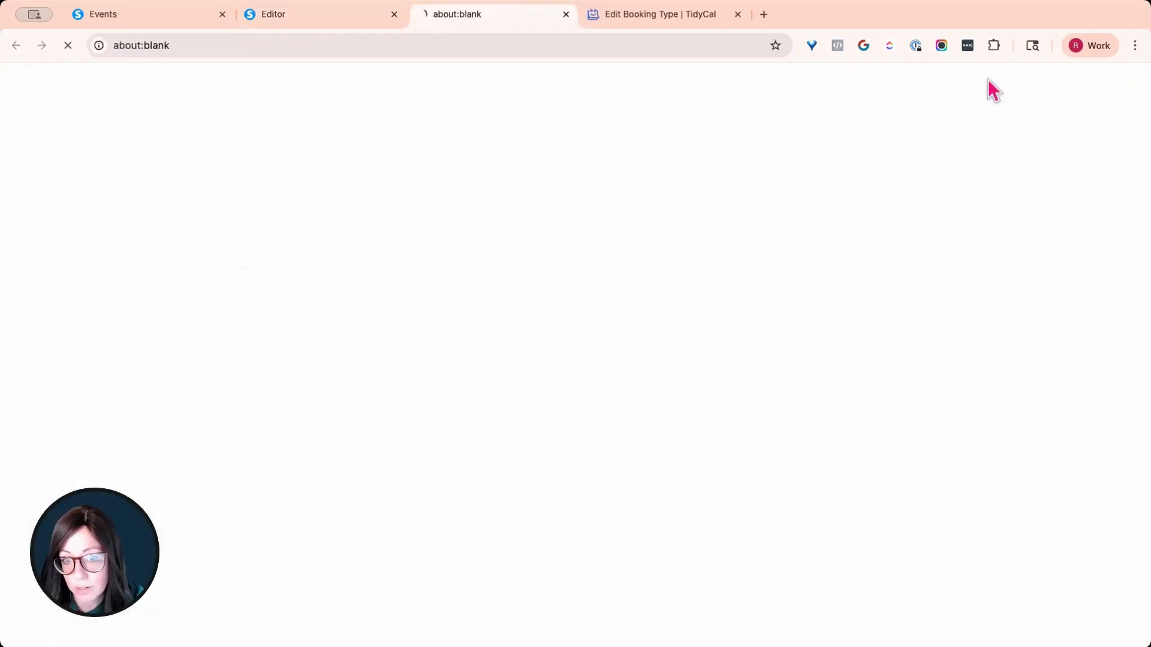
Look over the embedded TidyCal booking in the page preview, choosing August 31 and a time slot to examine its booking questions
scroll(641, 201, down, 5)
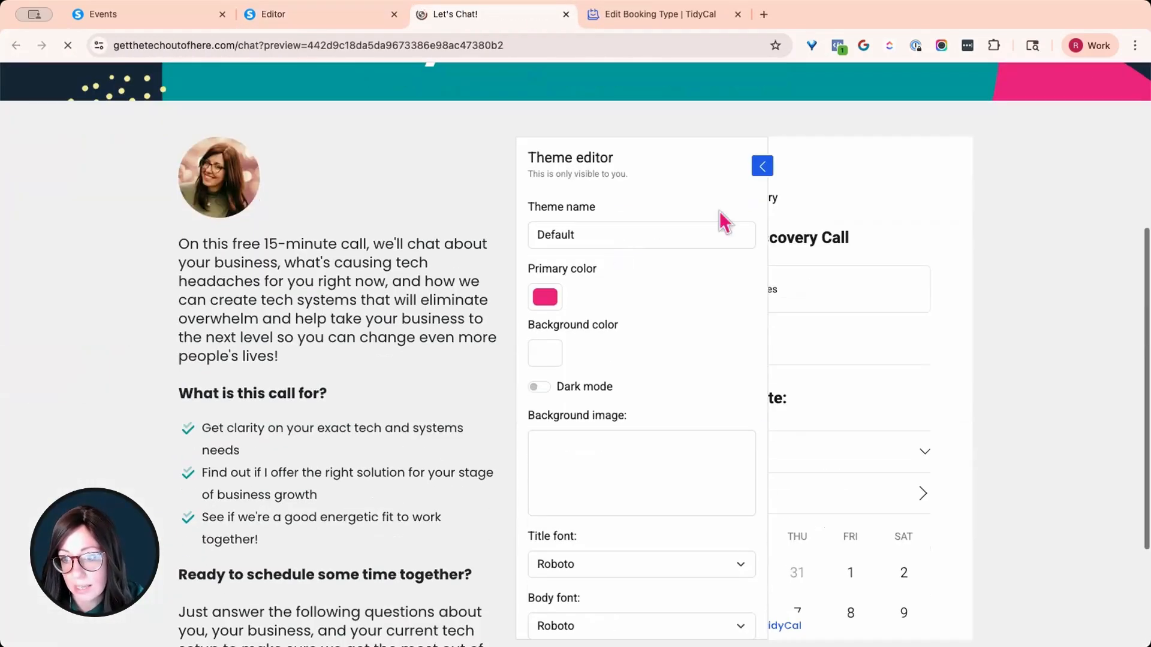
click(762, 166)
scroll(762, 341, down, 5)
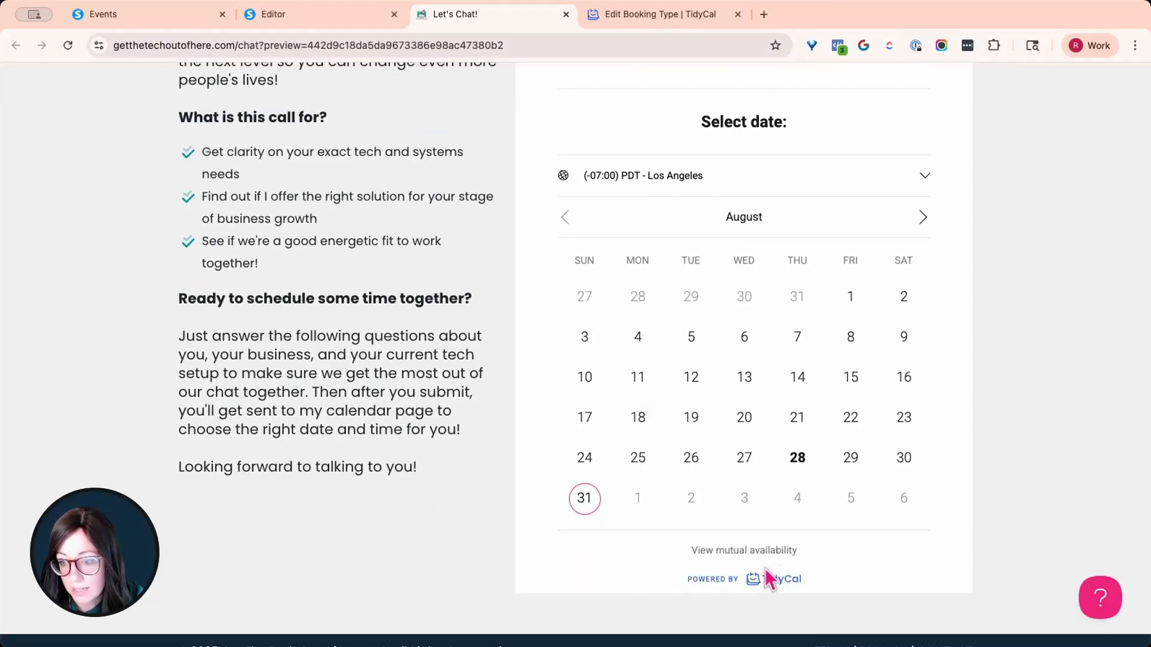
click(584, 498)
scroll(663, 537, down, 6)
click(710, 363)
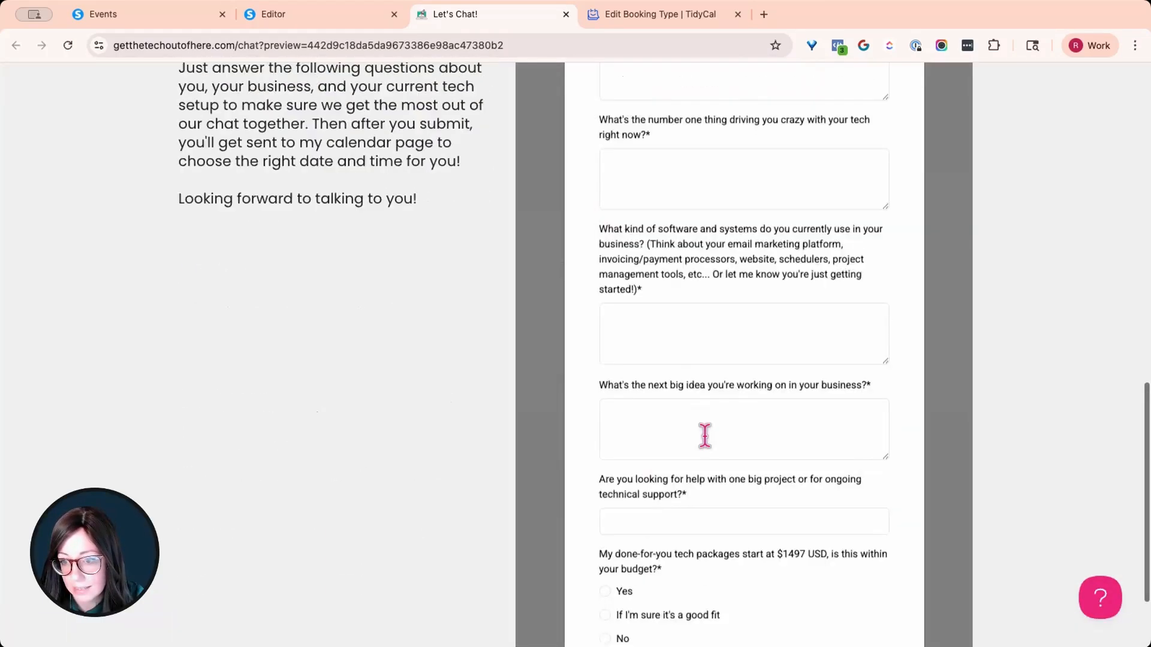
scroll(802, 337, down, 4)
scroll(723, 407, up, 10)
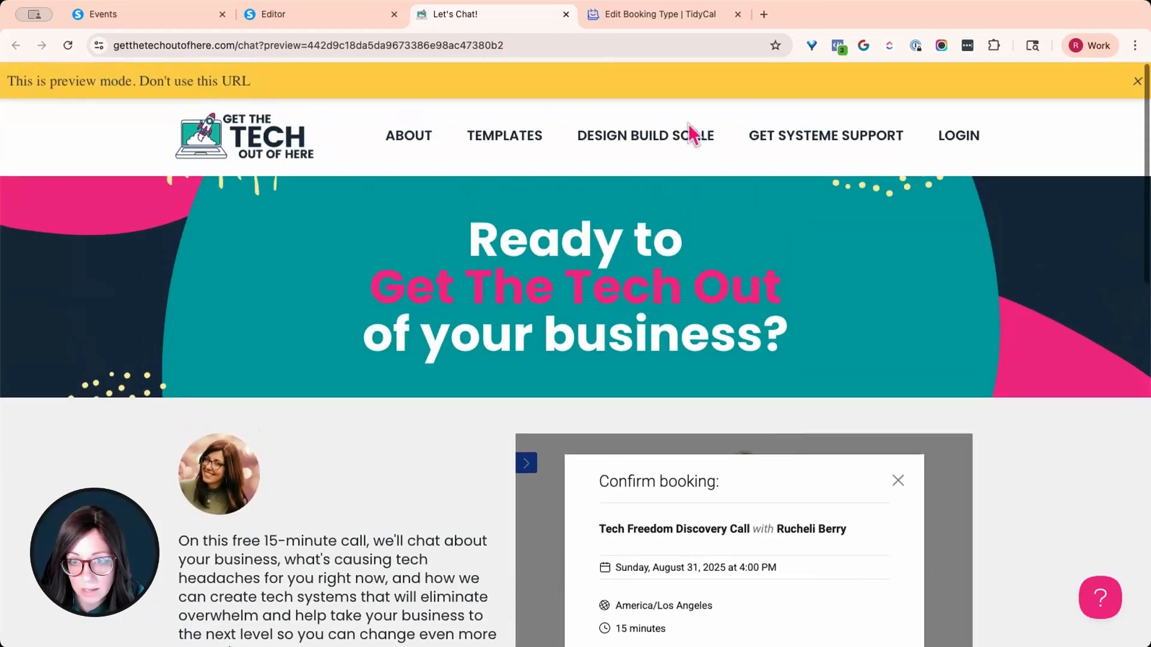
Return to the page editor and add a Calendar element at the top of the column beside the discovery call text
click(359, 15)
scroll(174, 294, down, 6)
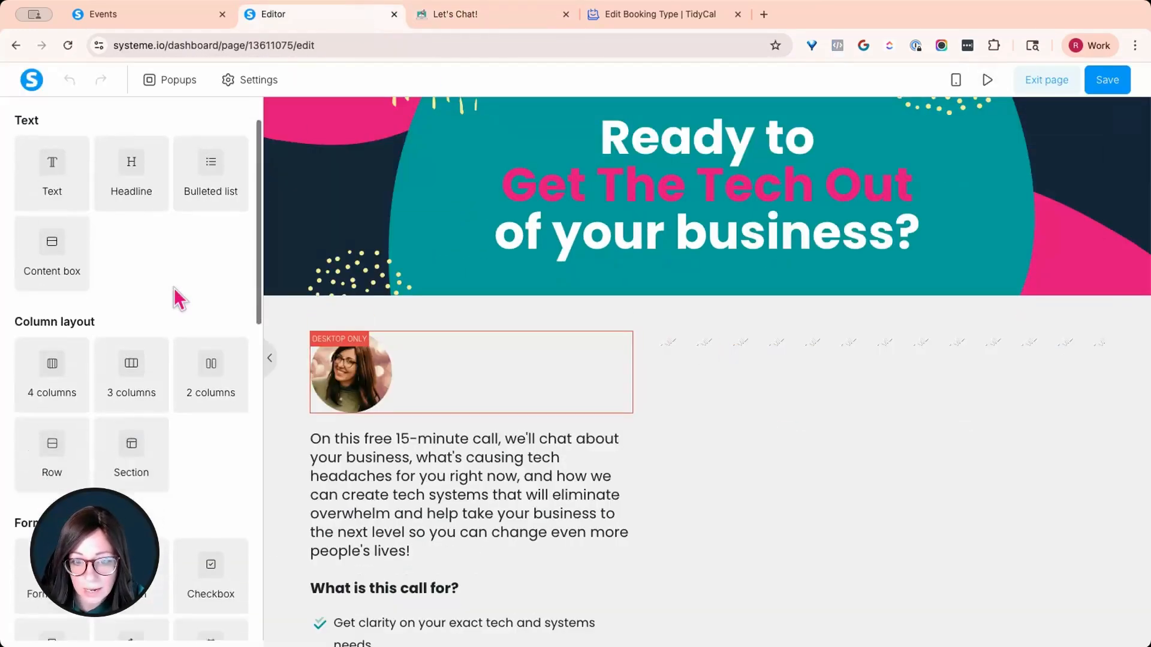
drag(211, 323, 797, 330)
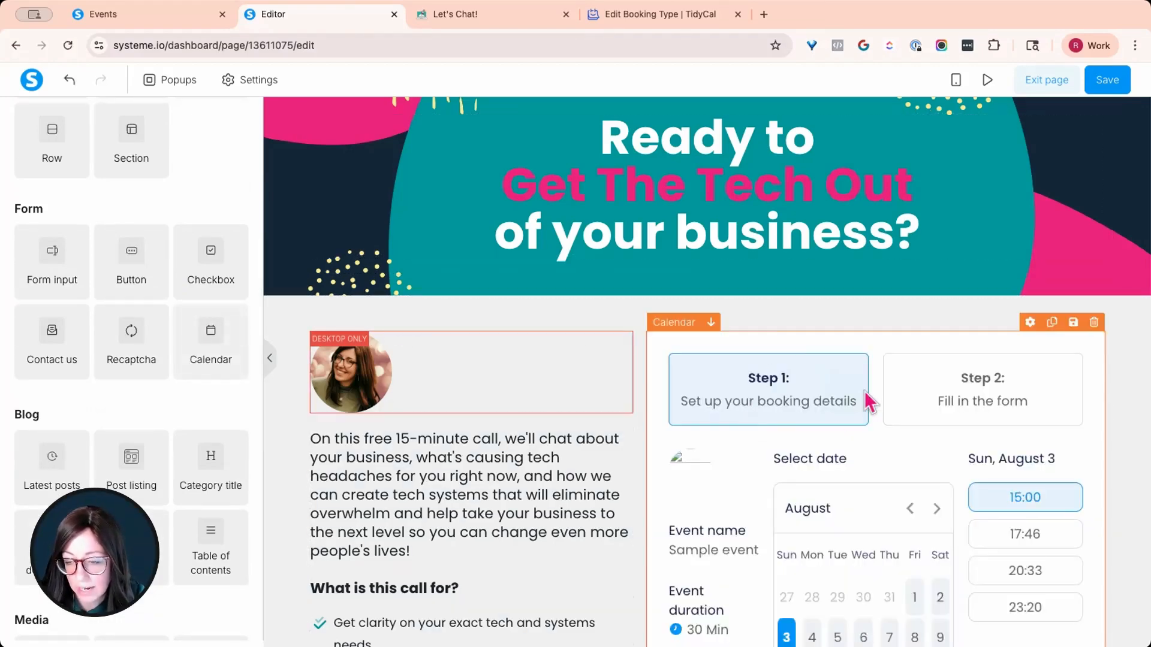
scroll(869, 401, down, 4)
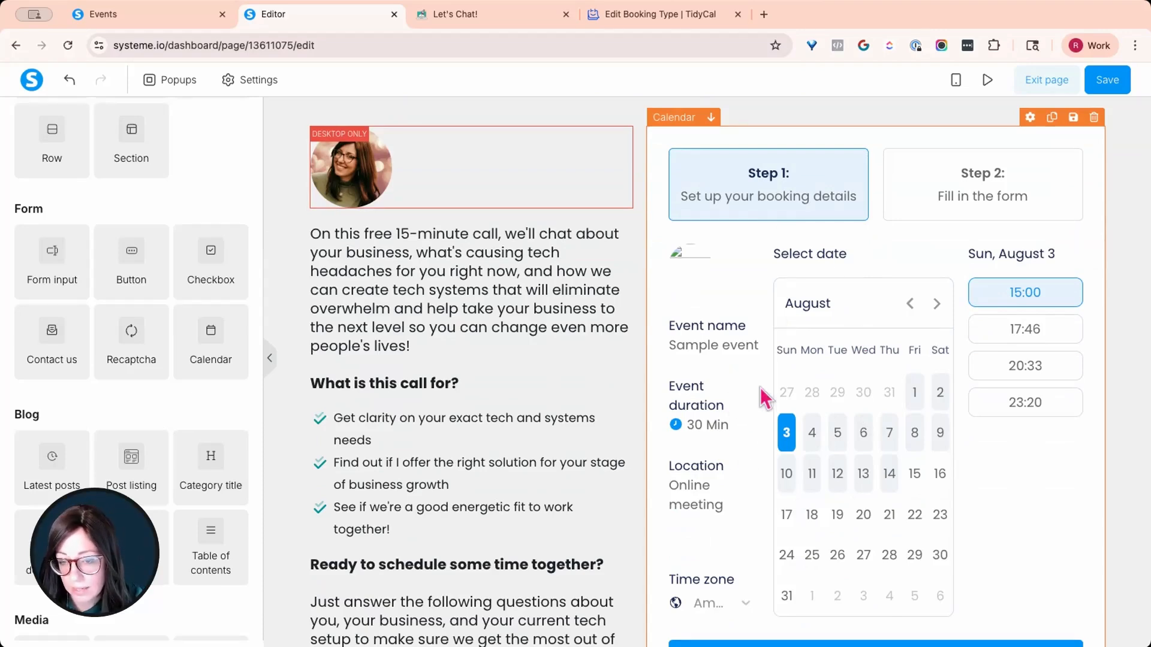
scroll(654, 301, down, 2)
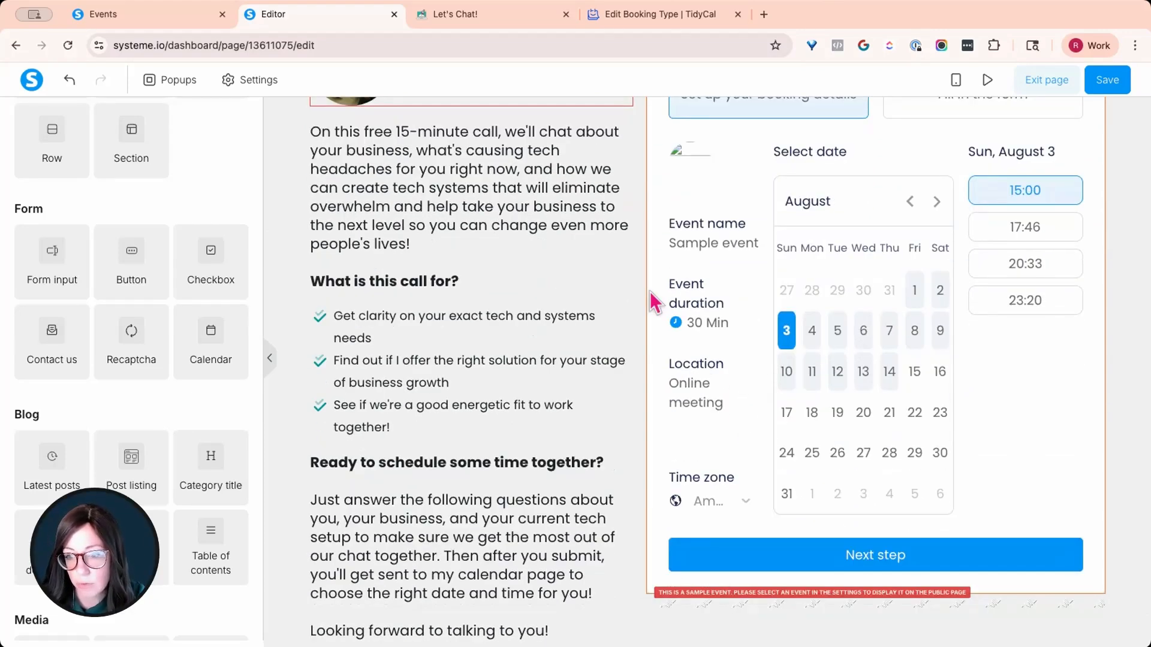
scroll(654, 303, up, 2)
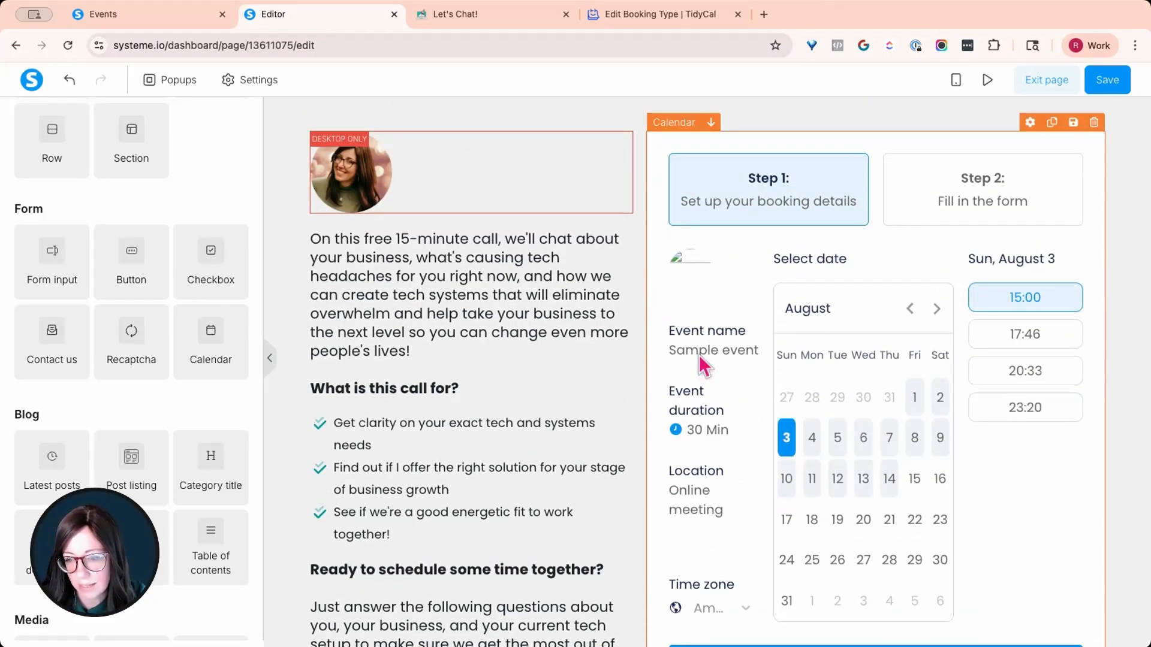
Assign the Tech Freedom Discovery Call event to the calendar element and set its time format to 12-hour time
click(701, 357)
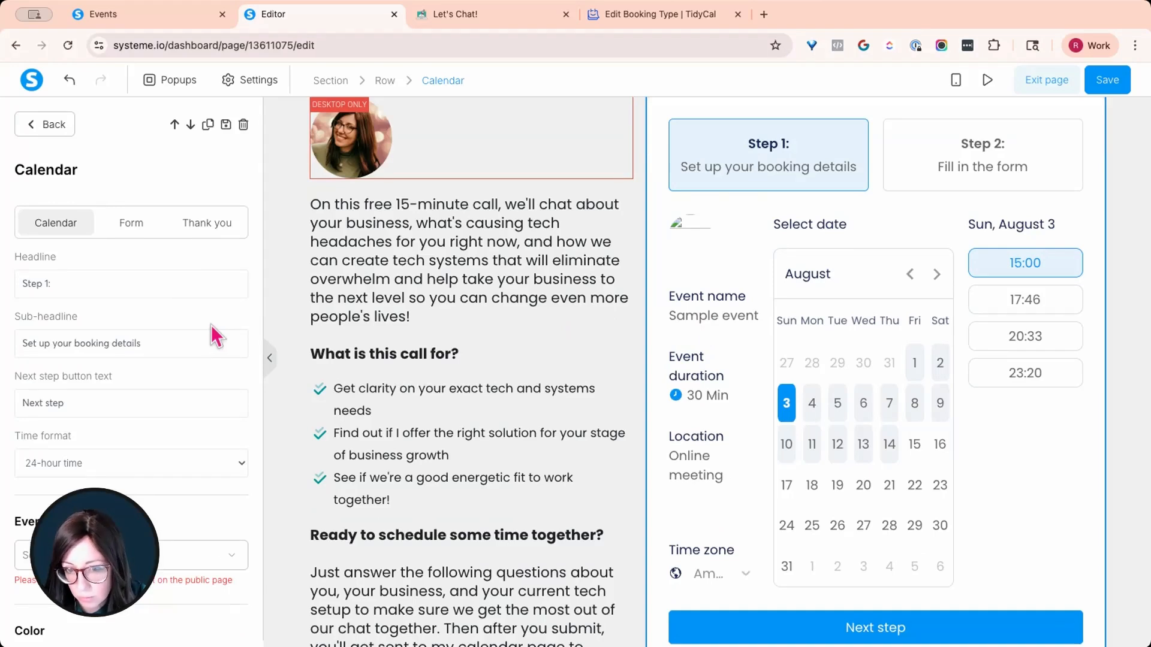
scroll(210, 327, down, 1)
click(180, 507)
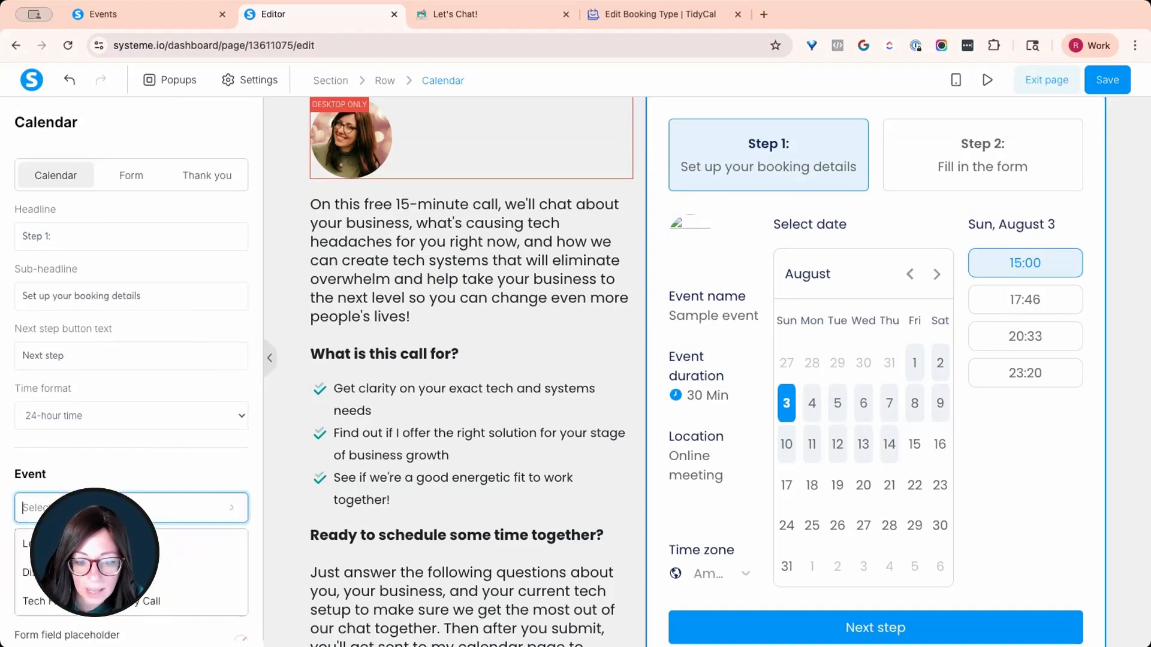
click(130, 602)
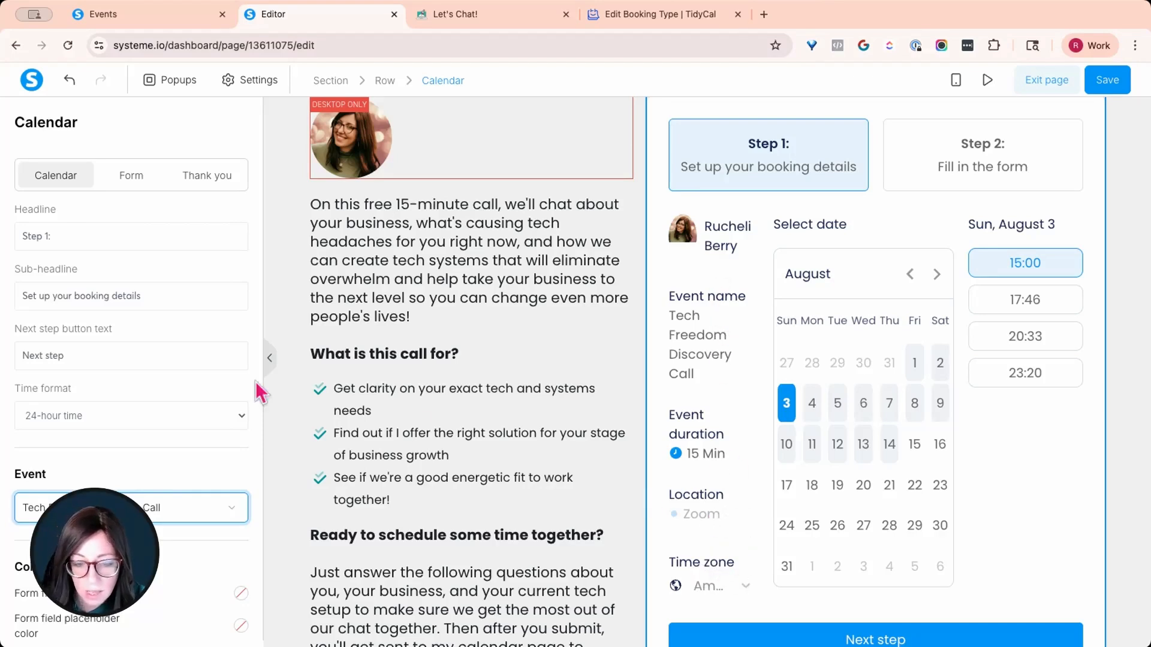
click(126, 421)
click(115, 399)
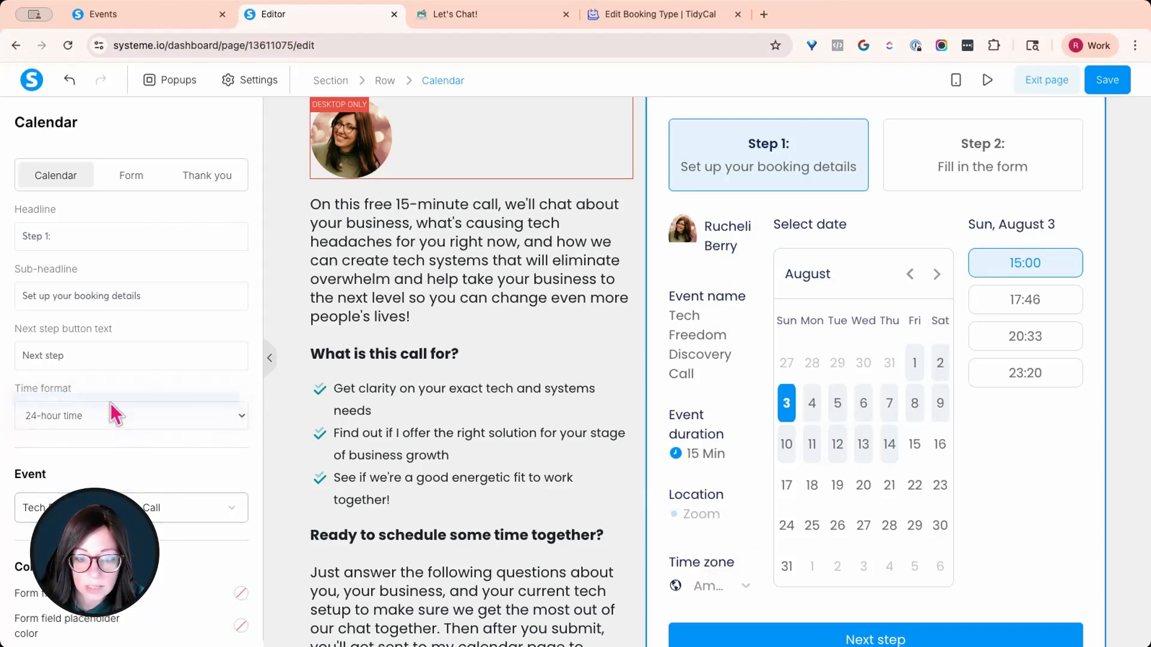
scroll(102, 366, up, 2)
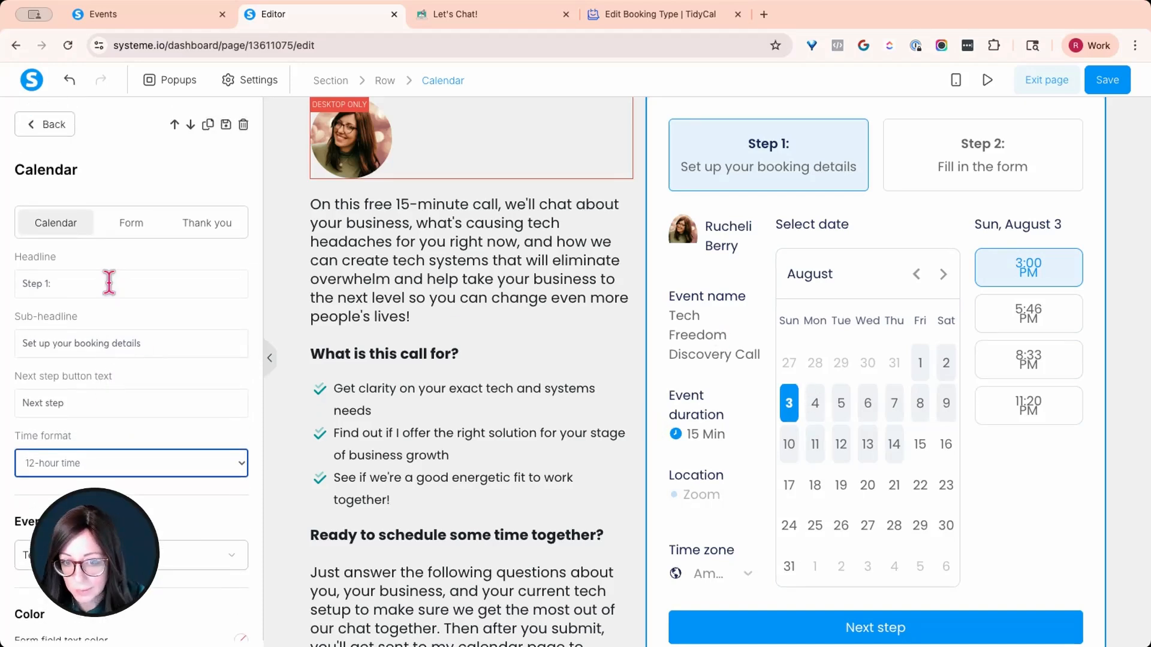
Set the calendar's selected slot background color to the saved pink ed1789 and look through the remaining calendar settings
scroll(104, 283, down, 8)
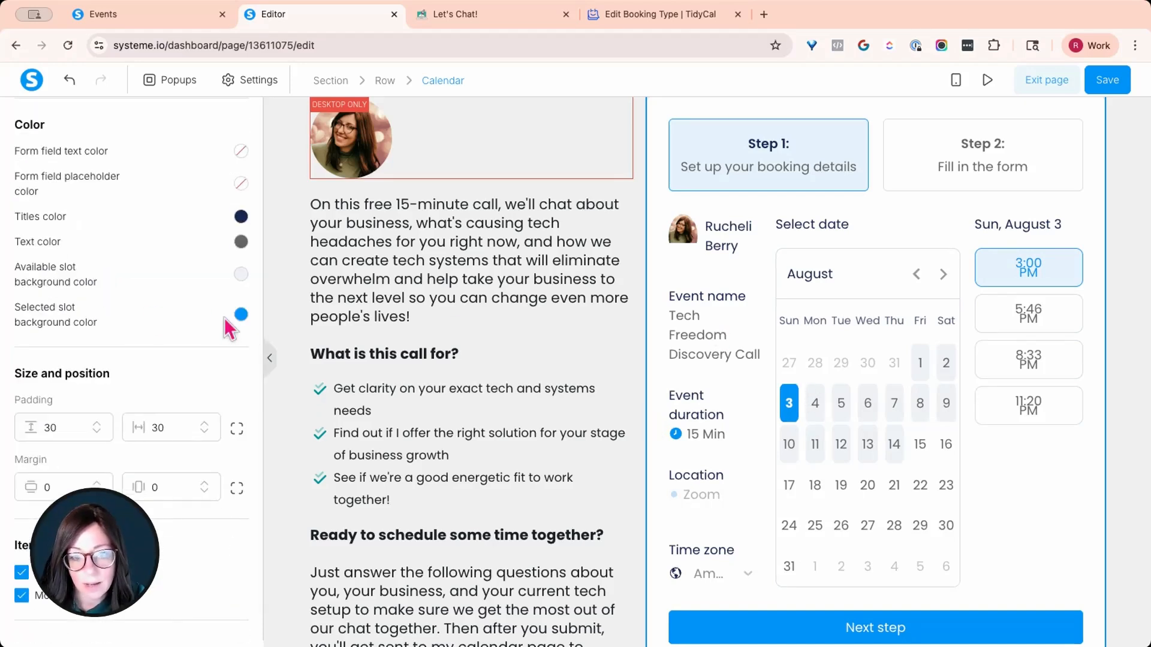
click(240, 315)
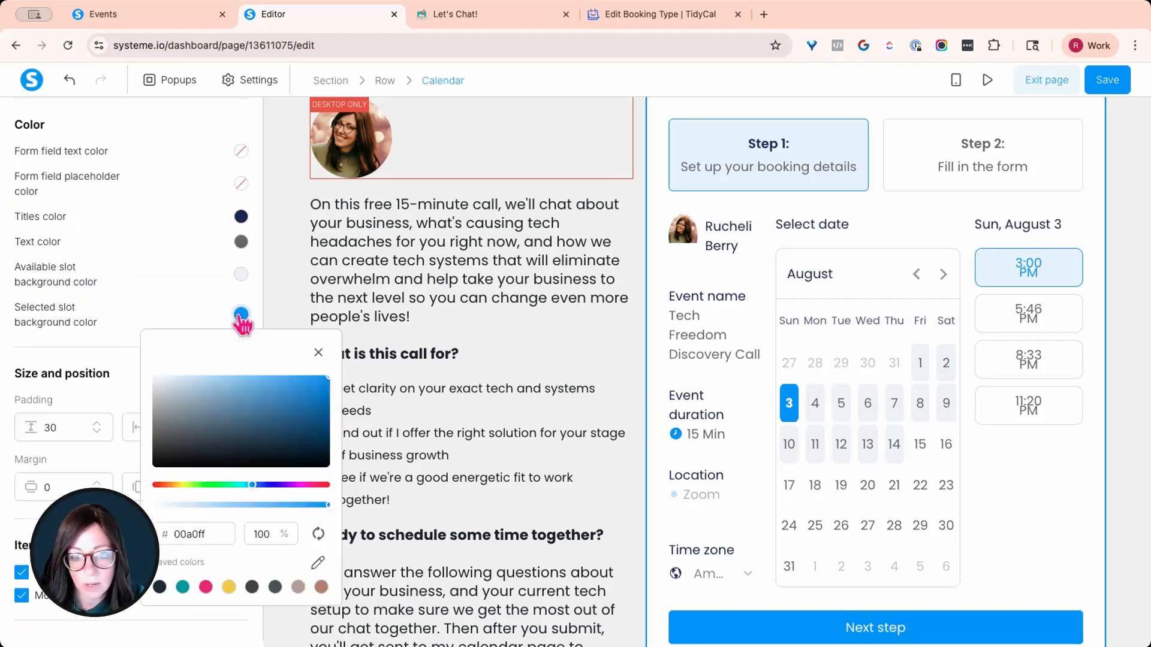
click(206, 587)
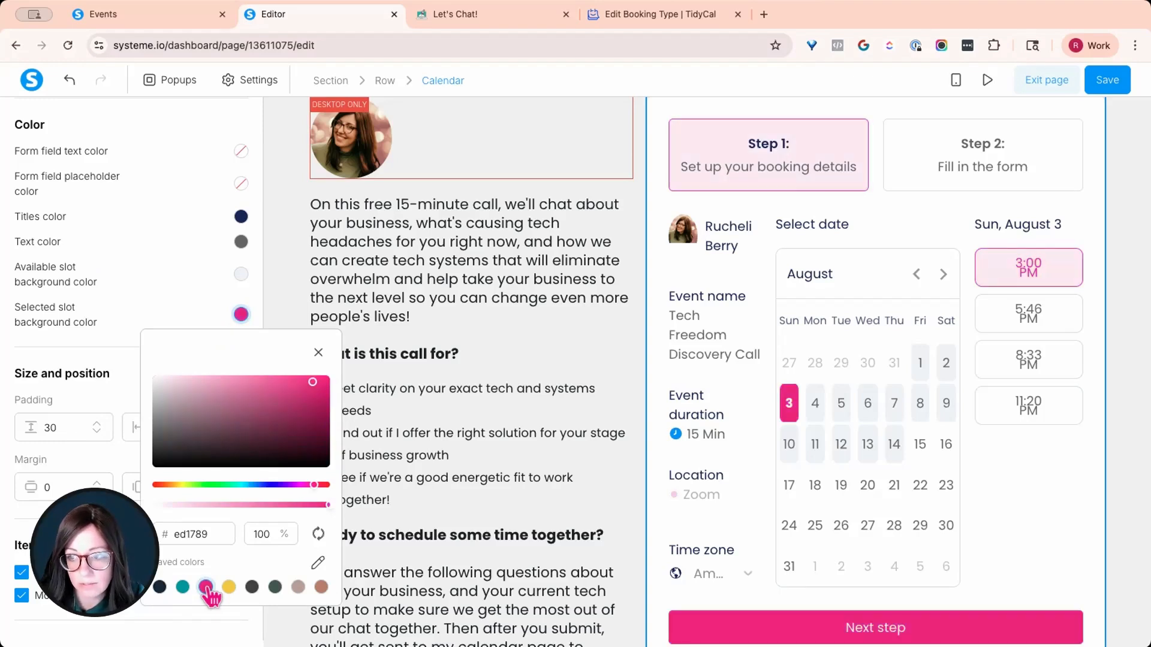
click(86, 354)
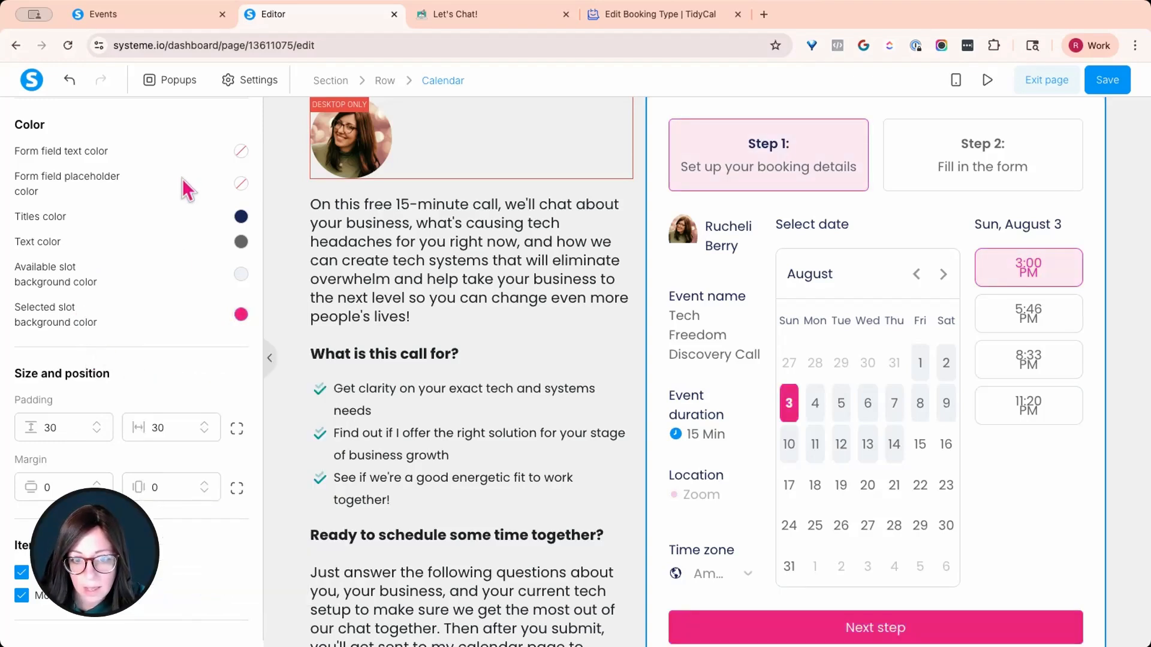
scroll(182, 175, down, 2)
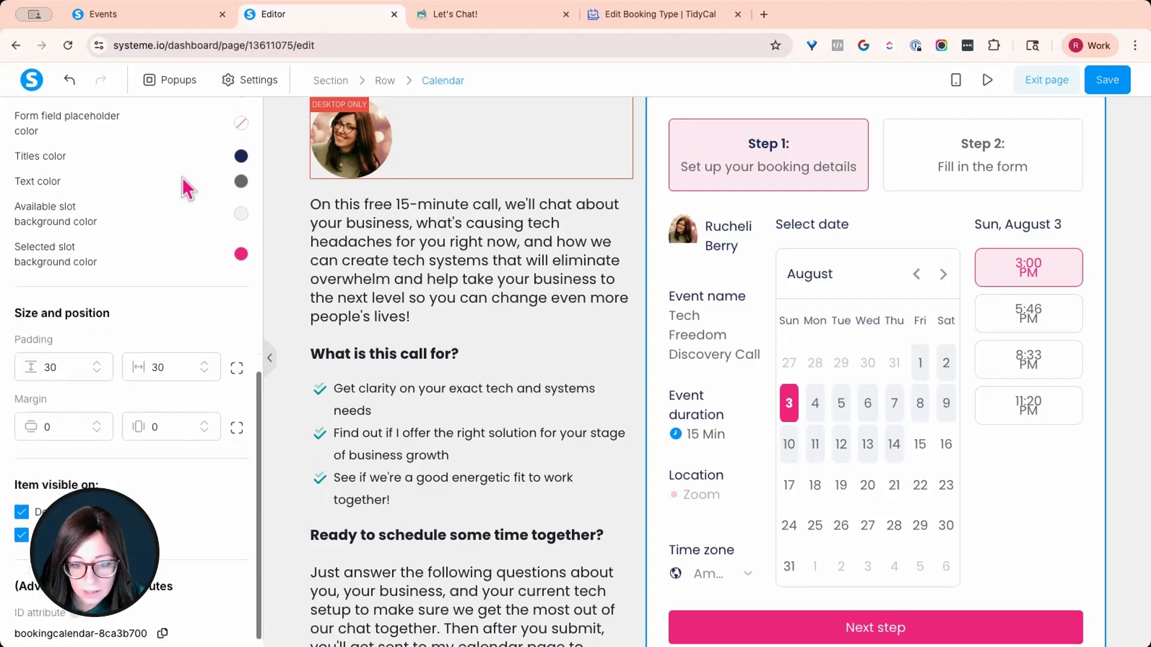
scroll(133, 246, up, 10)
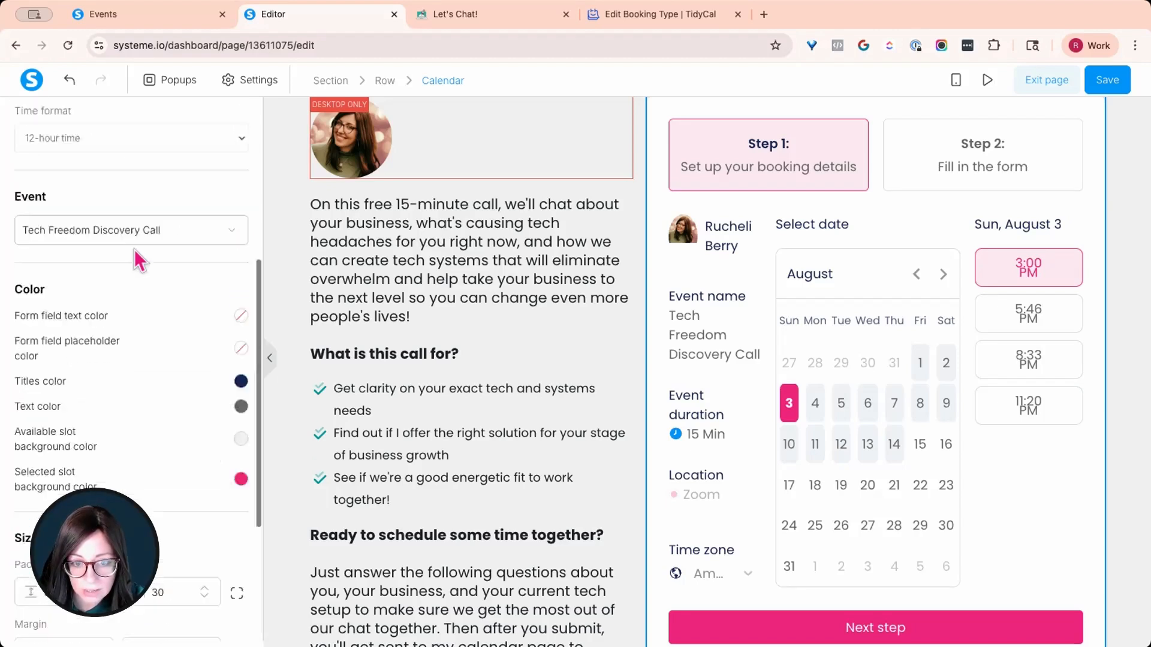
scroll(144, 272, up, 1)
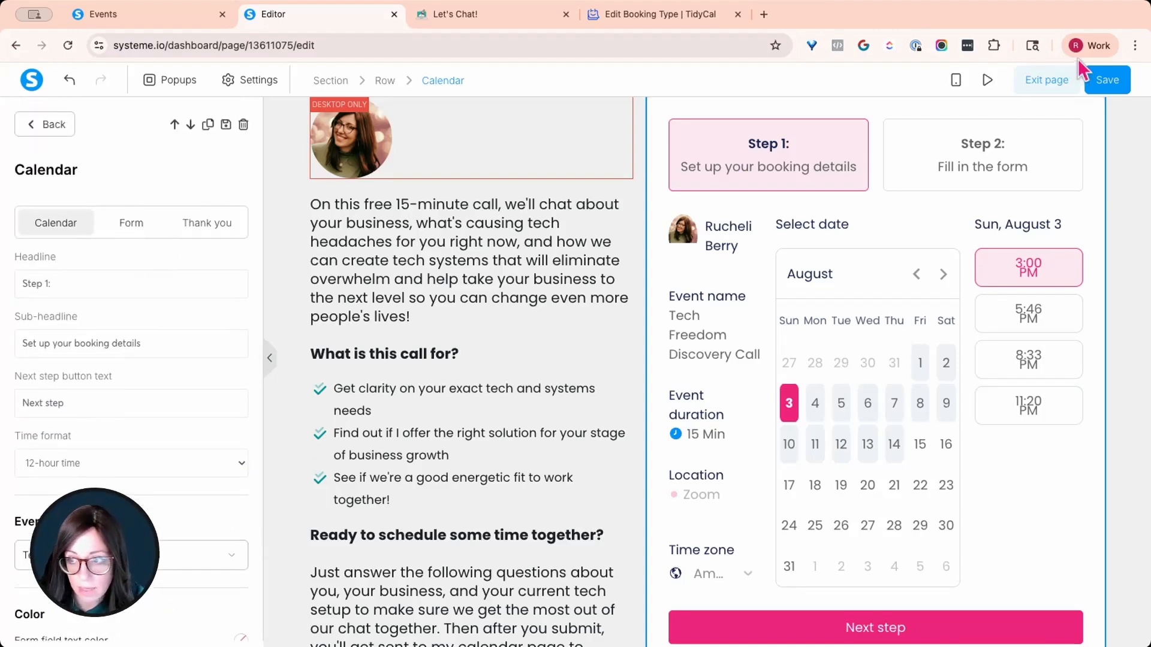
Preview the page with the new booking calendar, then return to the editor and look over the calendar element's settings
click(986, 79)
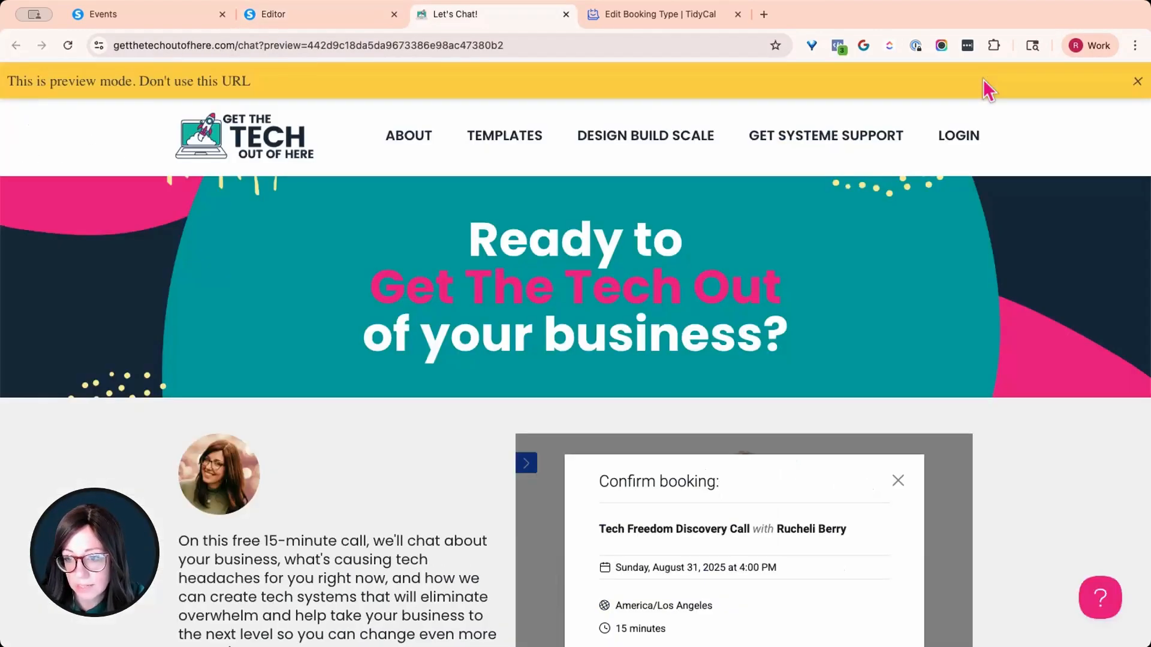
scroll(1017, 242, down, 3)
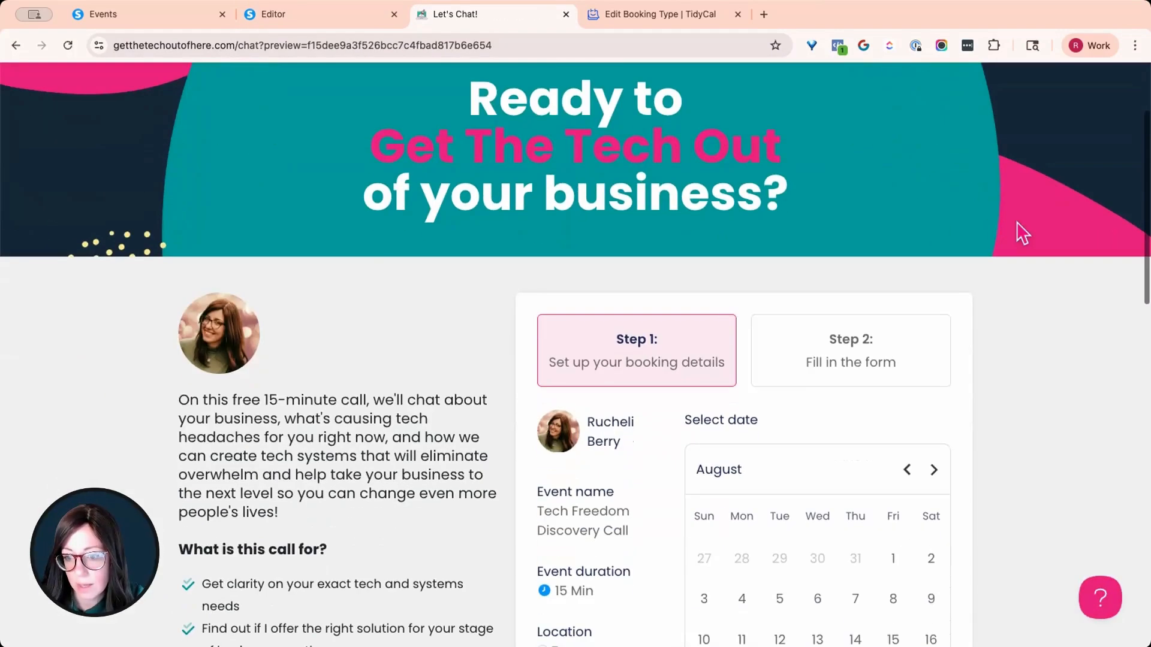
scroll(1017, 222, down, 3)
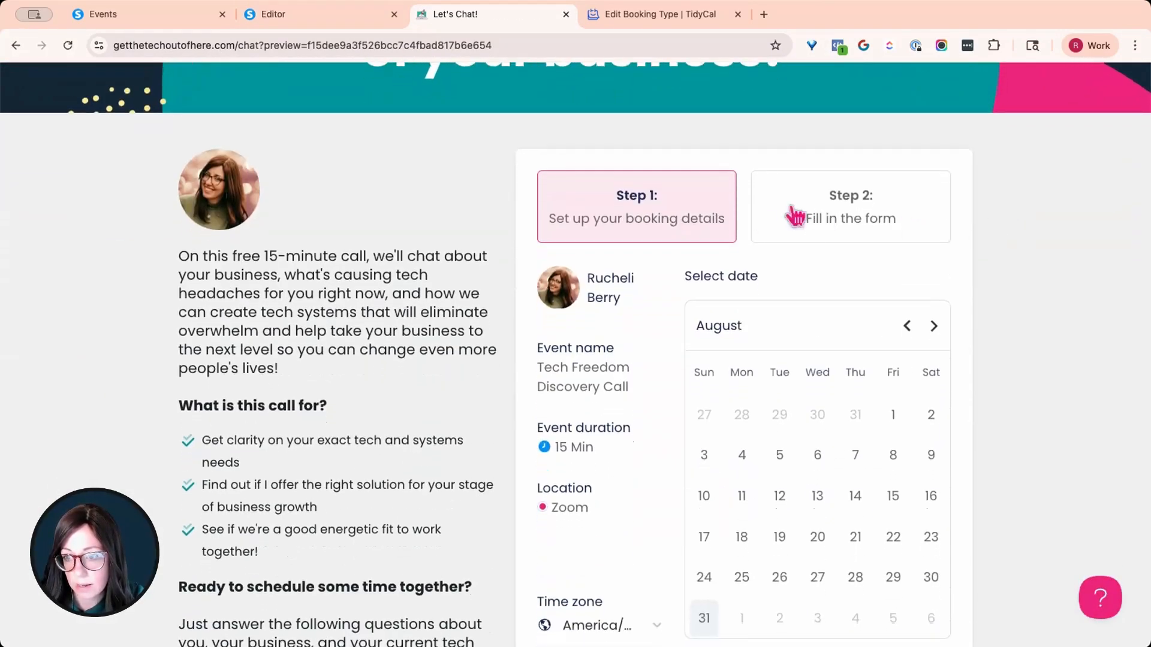
scroll(852, 213, down, 2)
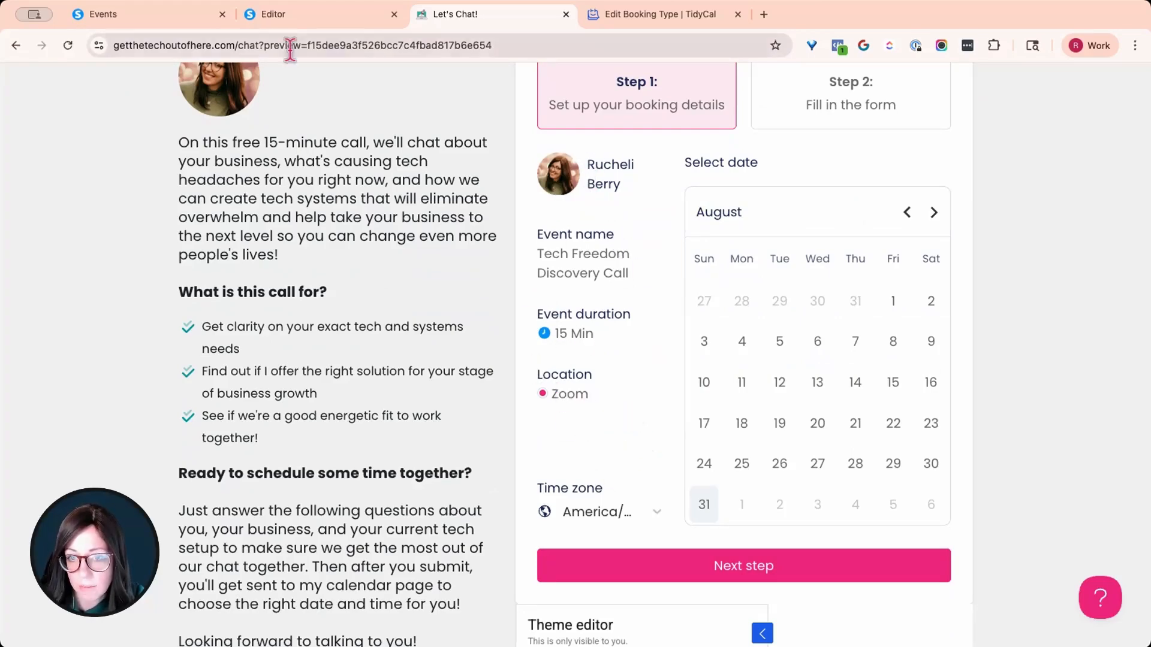
click(287, 18)
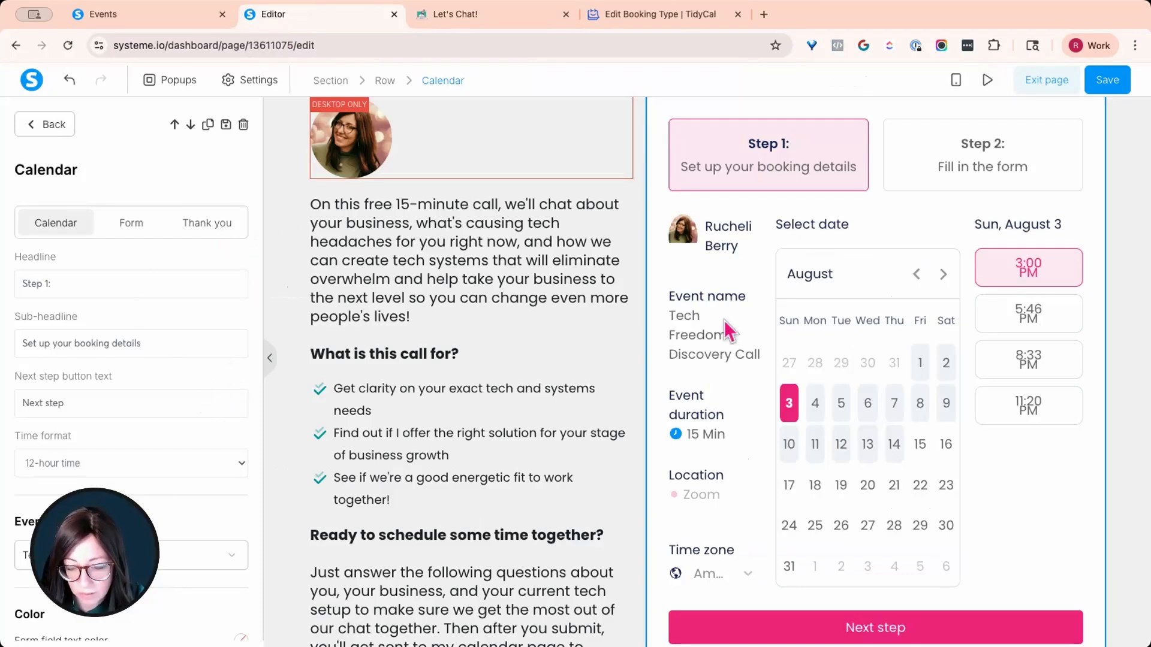
scroll(137, 330, down, 6)
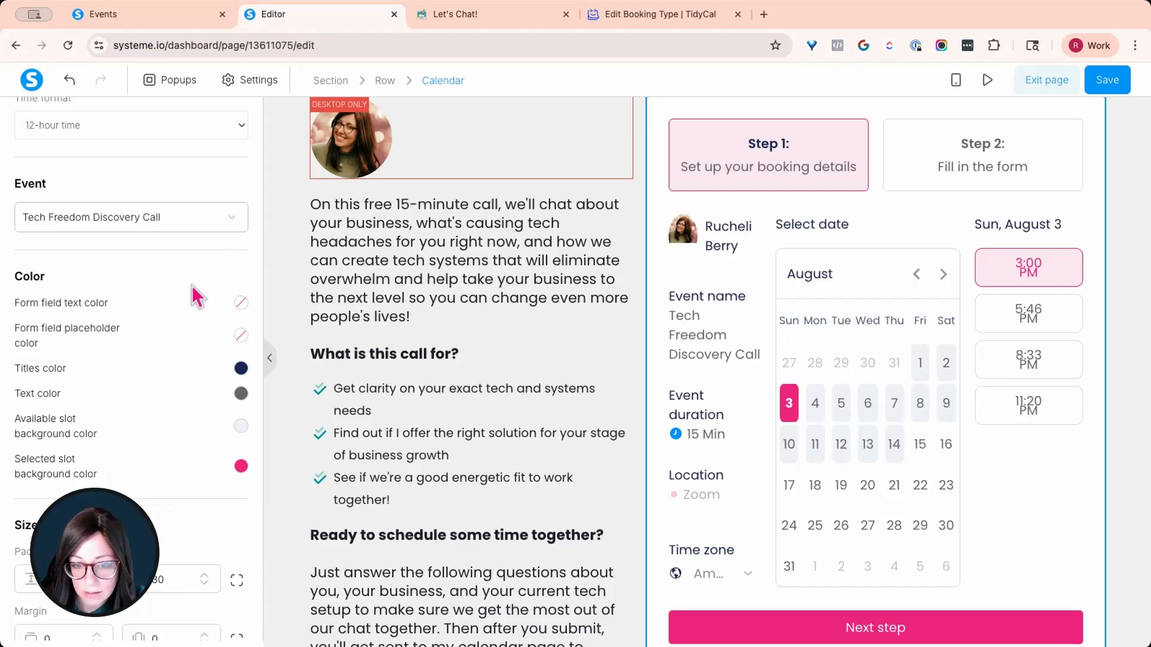
scroll(192, 285, down, 5)
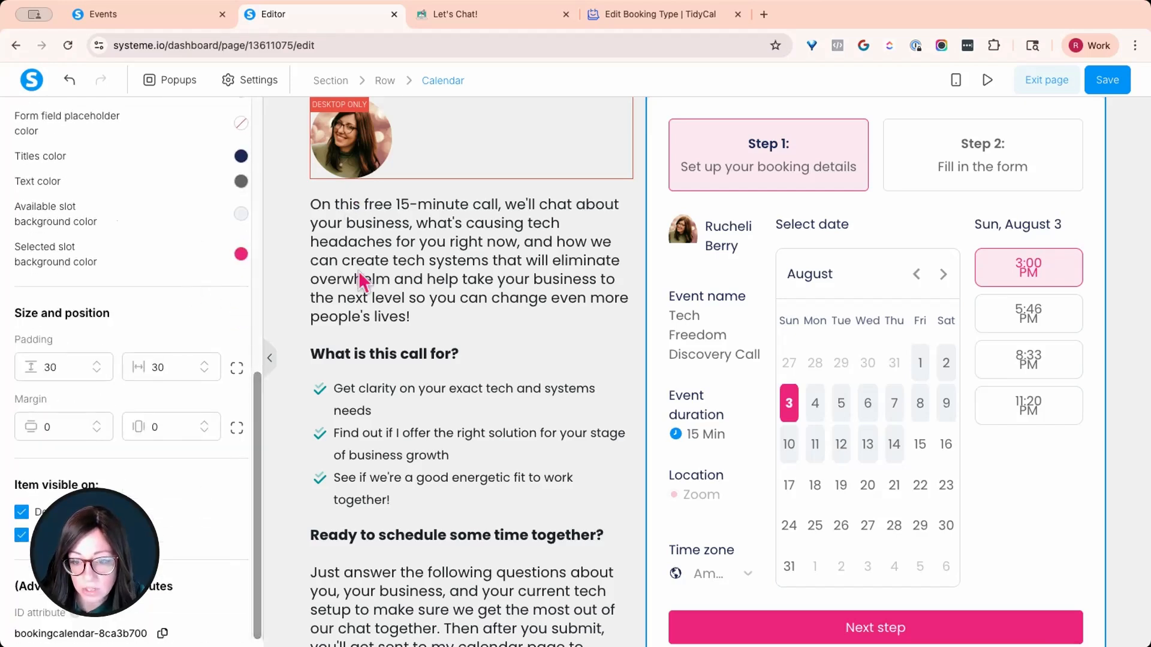
Open the Tech Freedom Discovery Call event from the events list and go to its description field
click(173, 23)
click(101, 280)
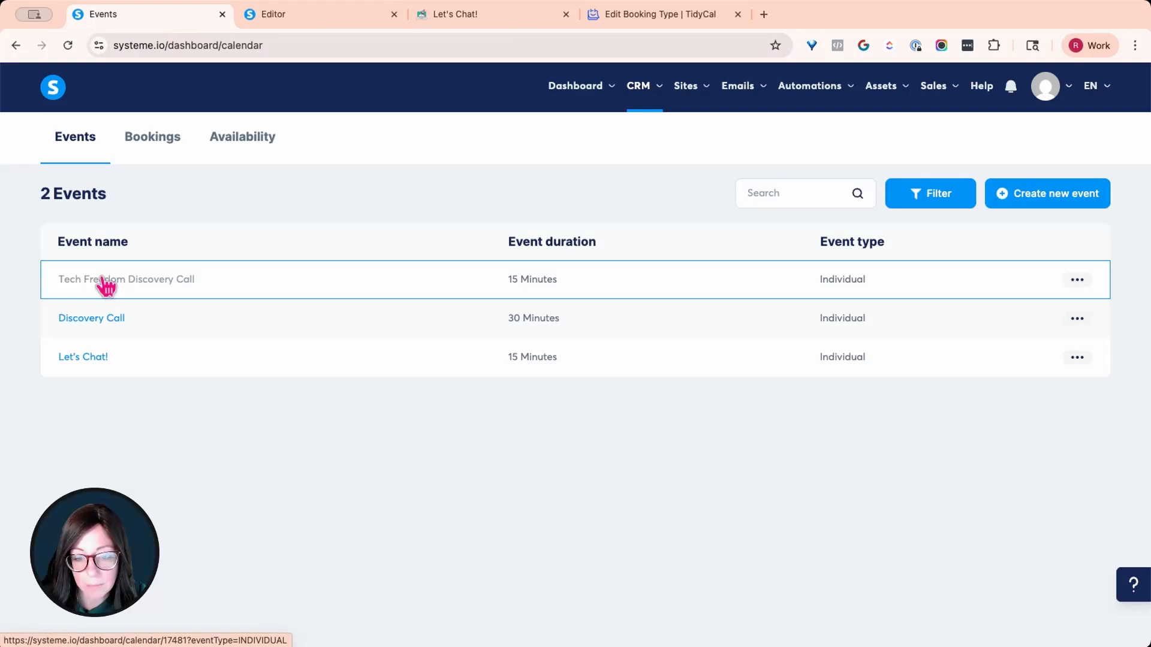
scroll(120, 216, down, 2)
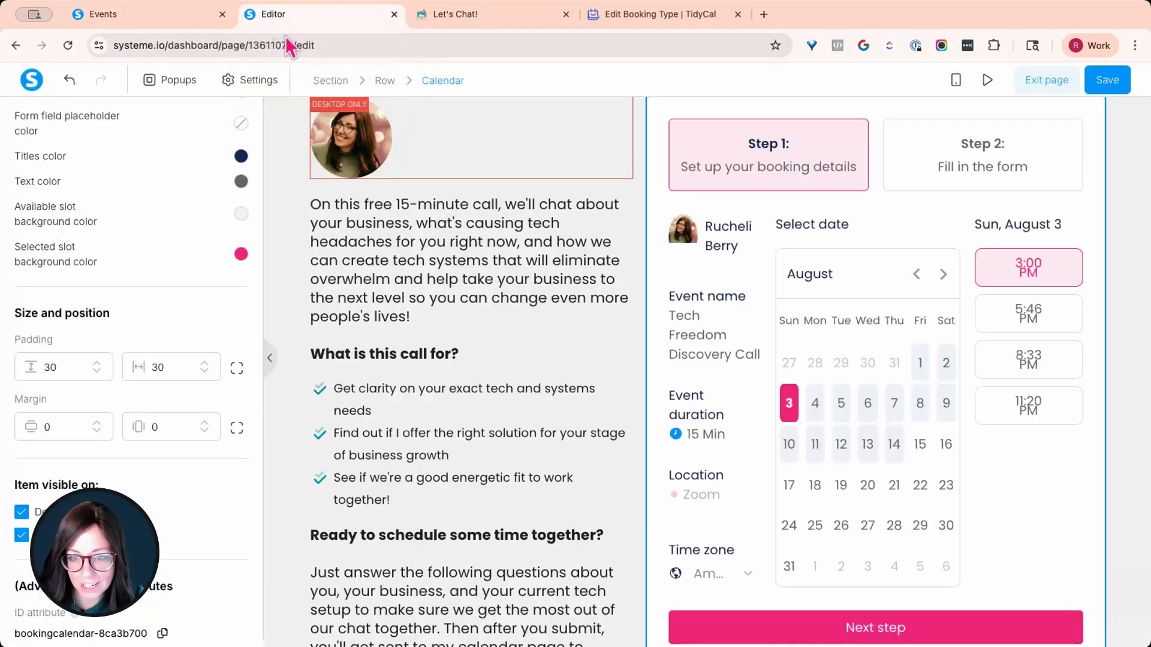
Copy the intro text block about the free 15-minute call from the page editor and paste it into the event's description
click(331, 220)
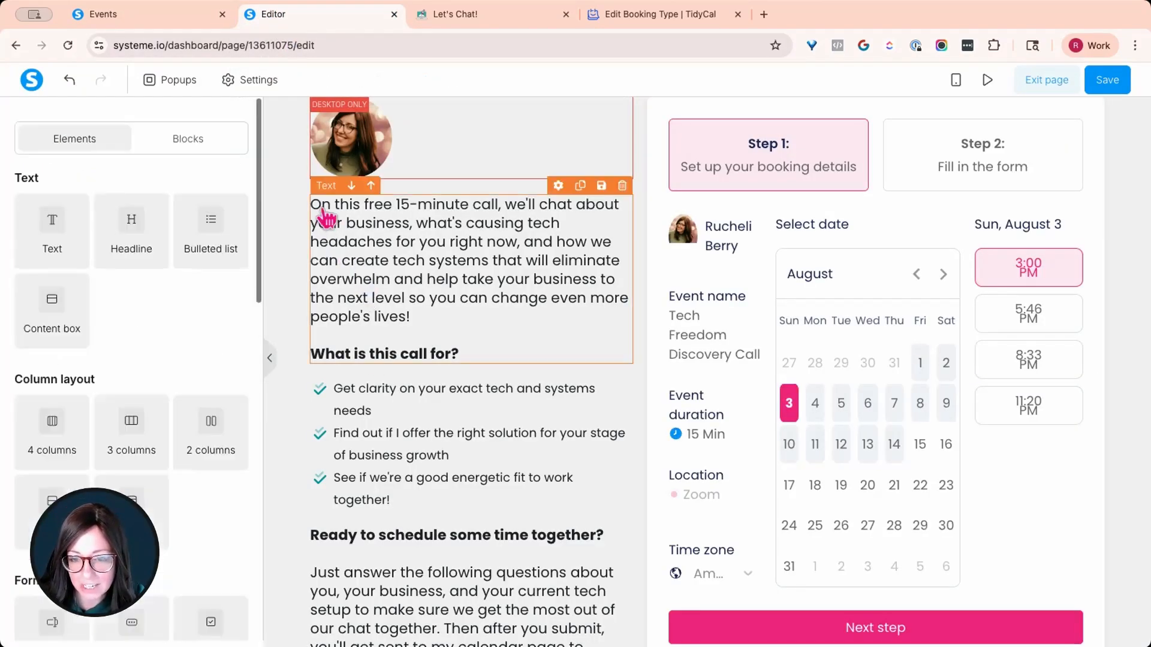
click(324, 217)
key(ctrl+a)
key(ctrl+c)
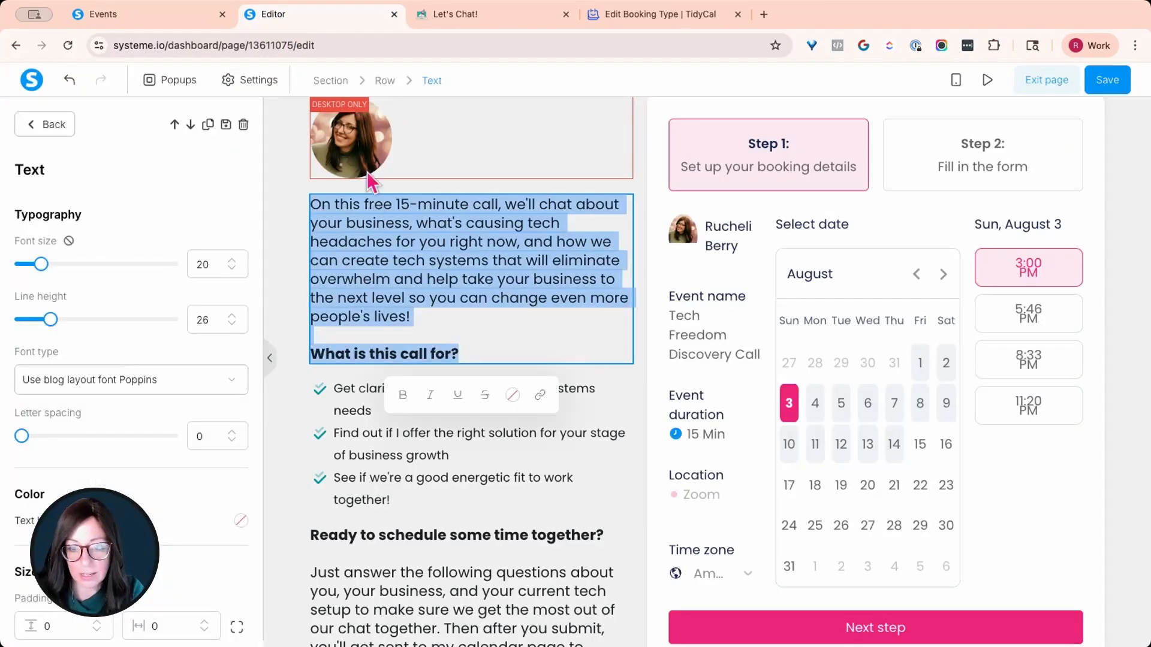
click(150, 14)
click(206, 419)
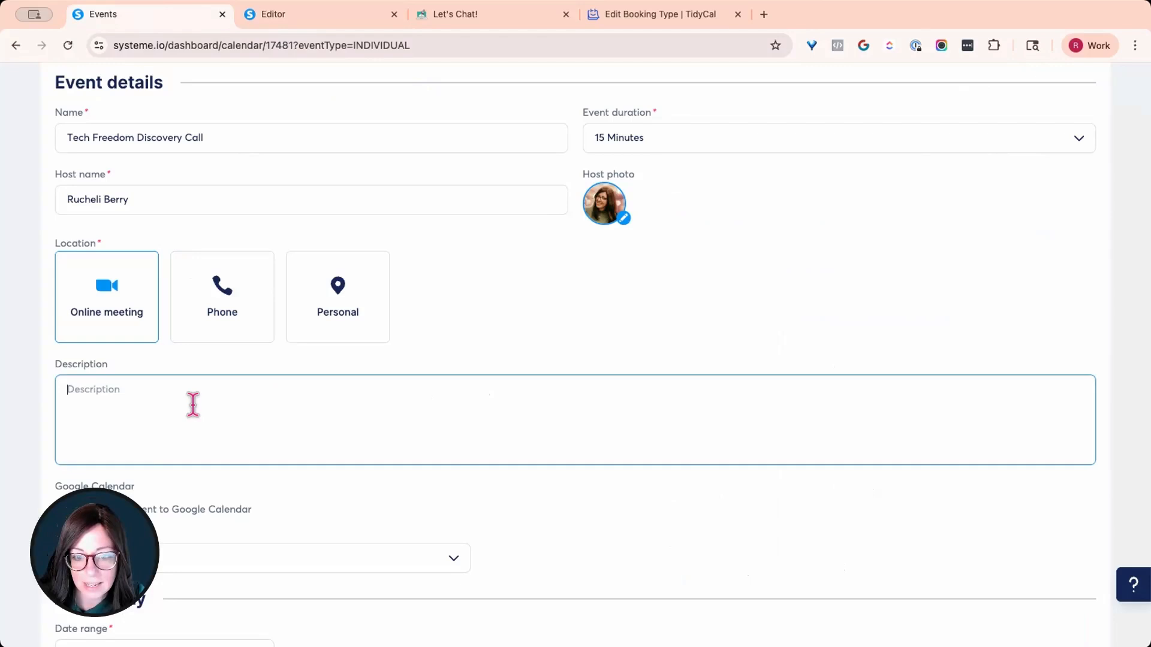
key(ctrl+v)
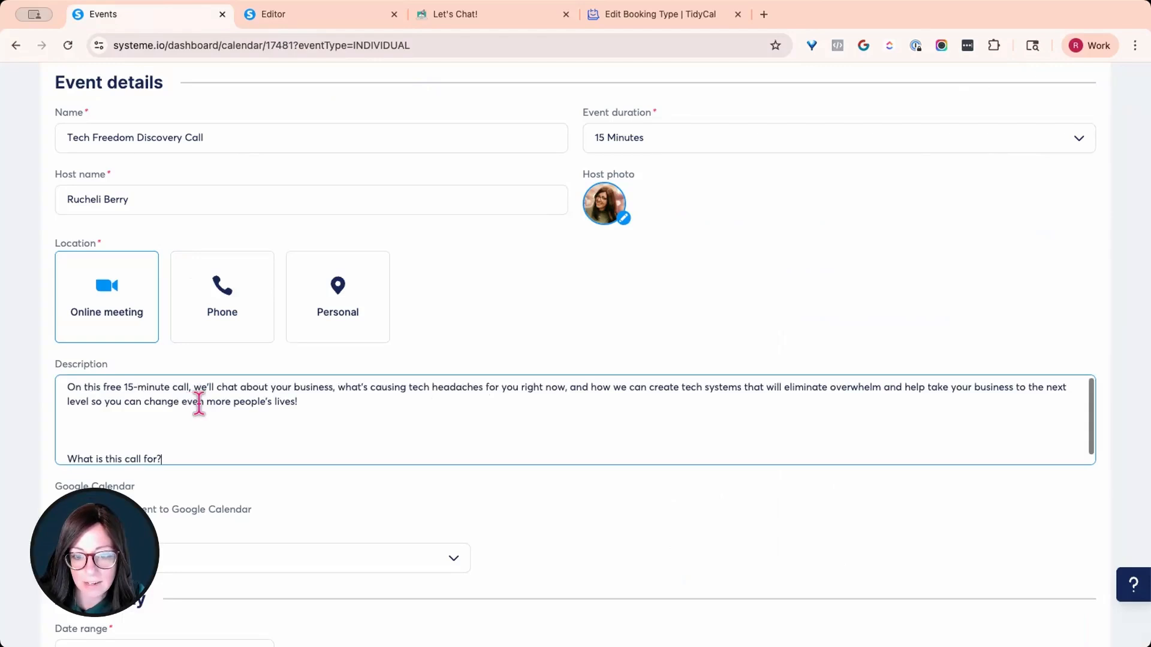
Remove the extra blank lines above "What is this call for?" in the event description and return to the page editor
click(242, 430)
key(BackSpace)
key(BackSpace)
click(272, 18)
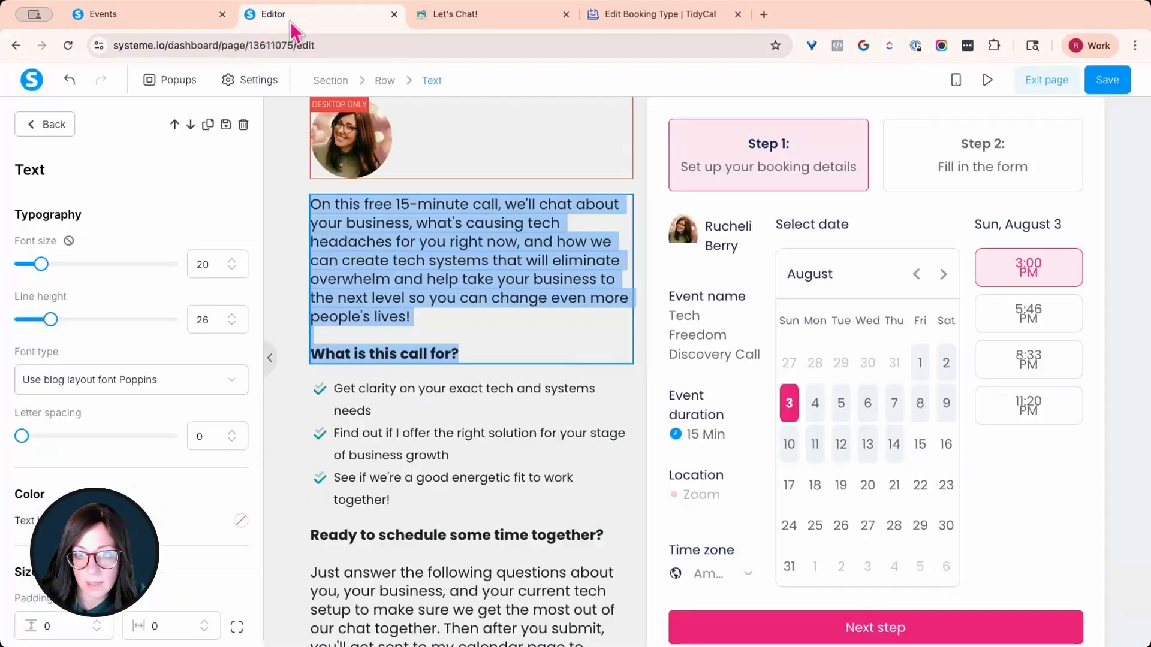
Copy the three-item bulleted list from the page editor and paste it under "What is this call for?" in the event's description
click(360, 433)
double_click(336, 389)
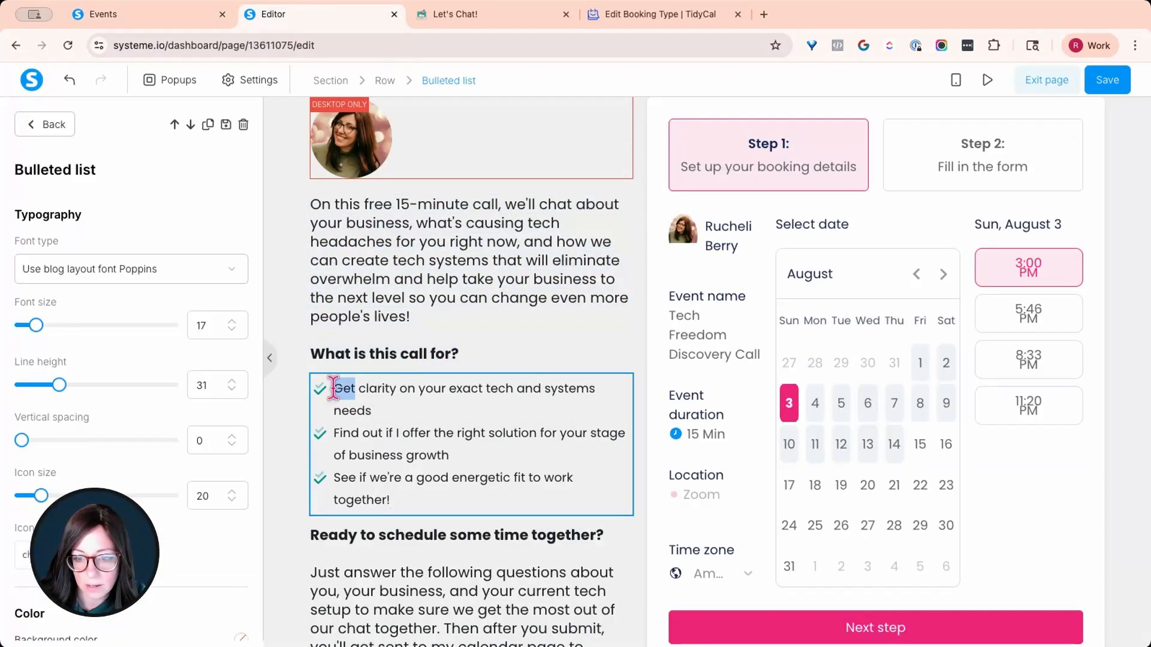
scroll(429, 507, down, 2)
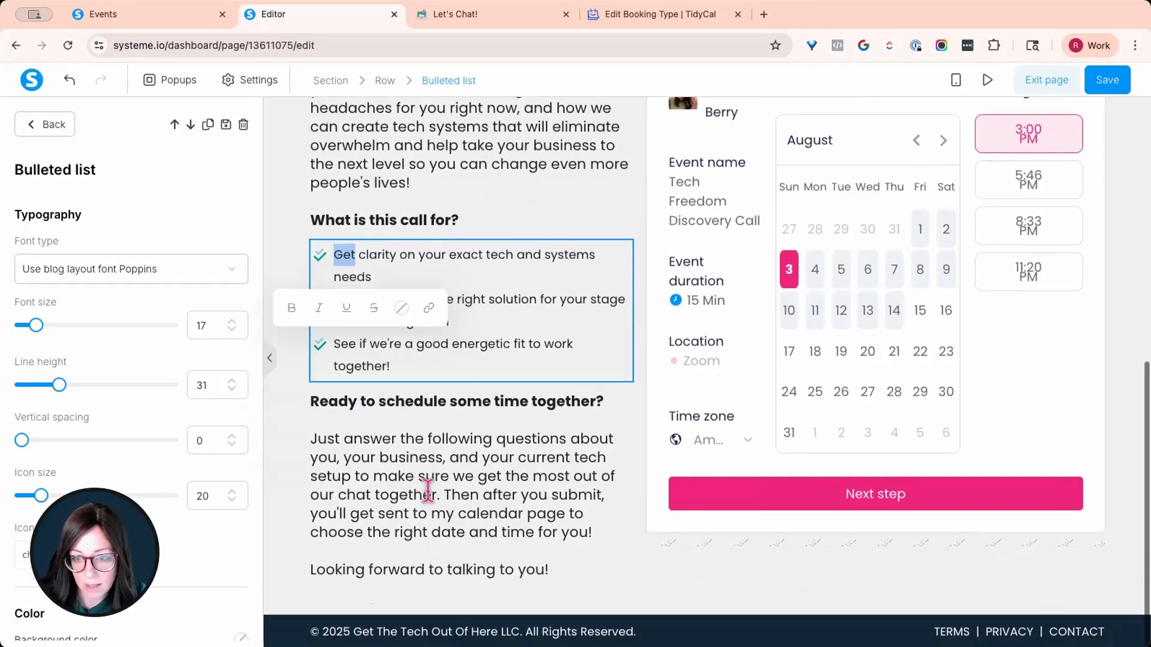
shift+click(558, 570)
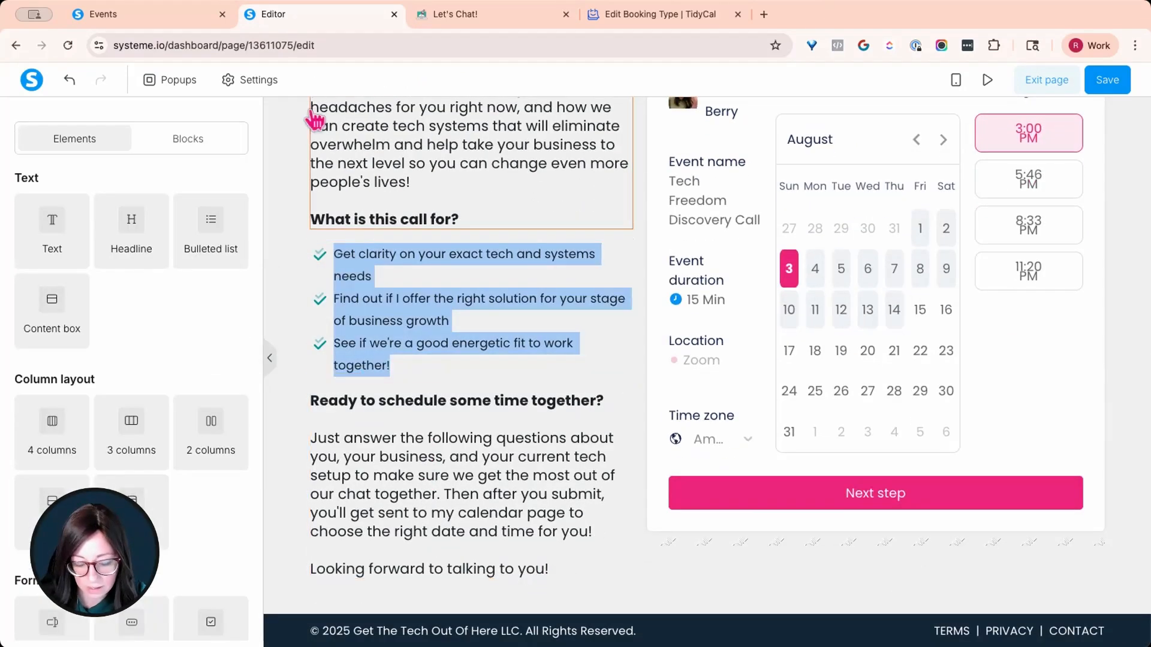
click(145, 15)
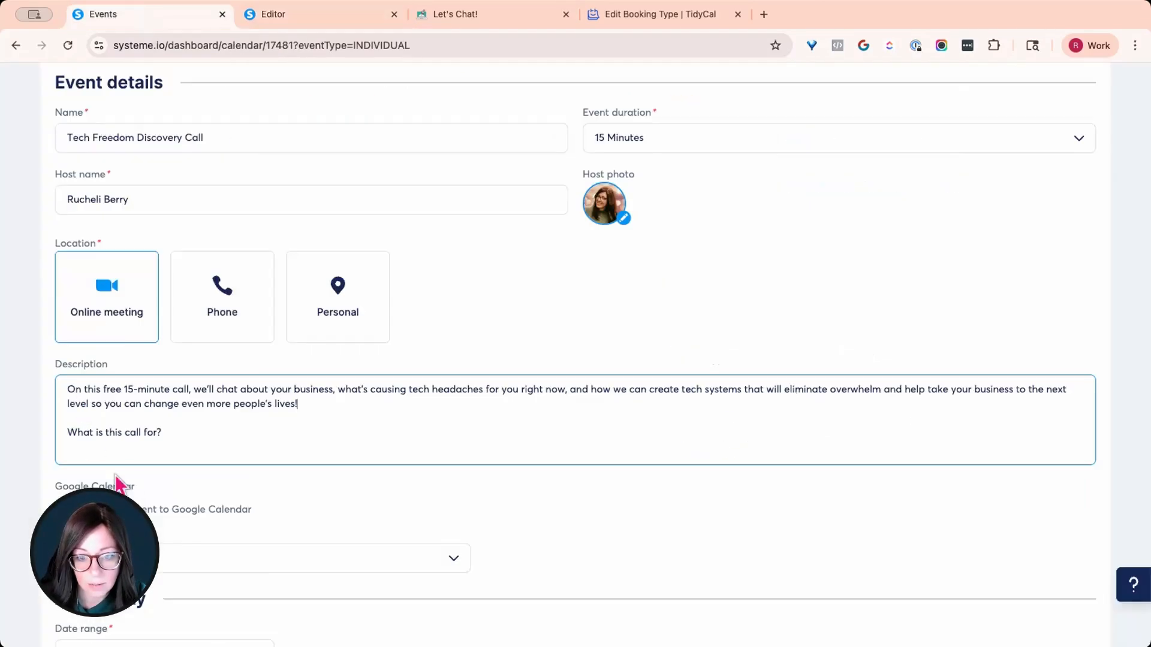
click(163, 446)
key(Return)
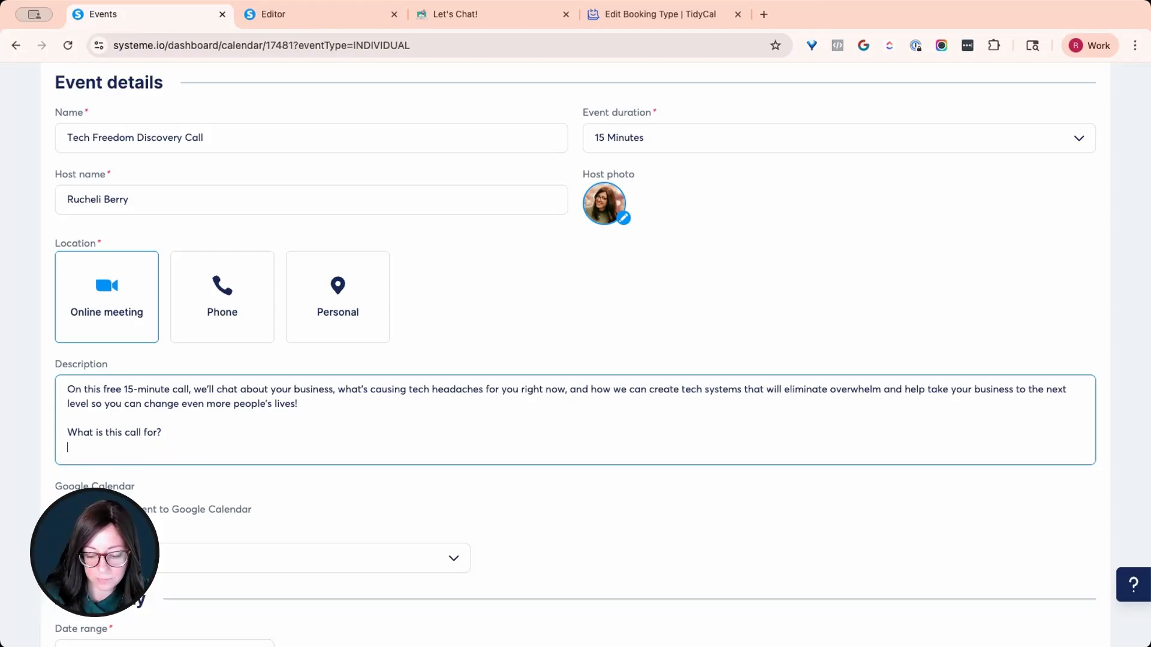
key(ctrl+v)
Start each of the three pasted list lines in the description with a dash and remove the blank lines between them
scroll(93, 405, up, 5)
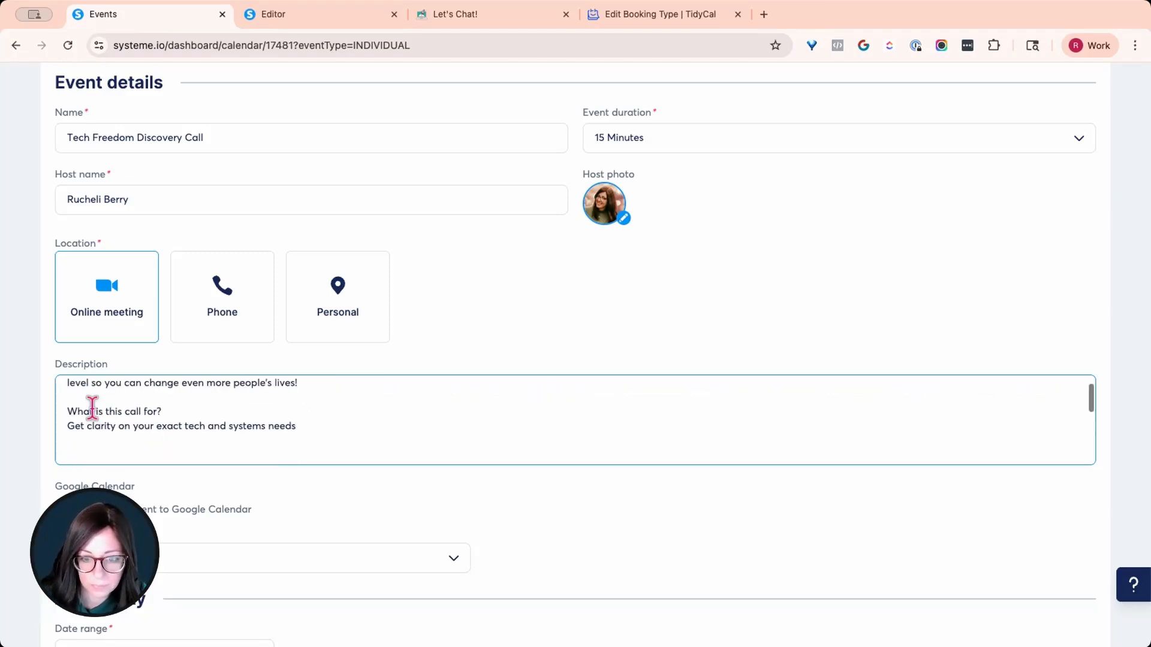
scroll(94, 408, up, 1)
click(70, 454)
text(-)
key(Down)
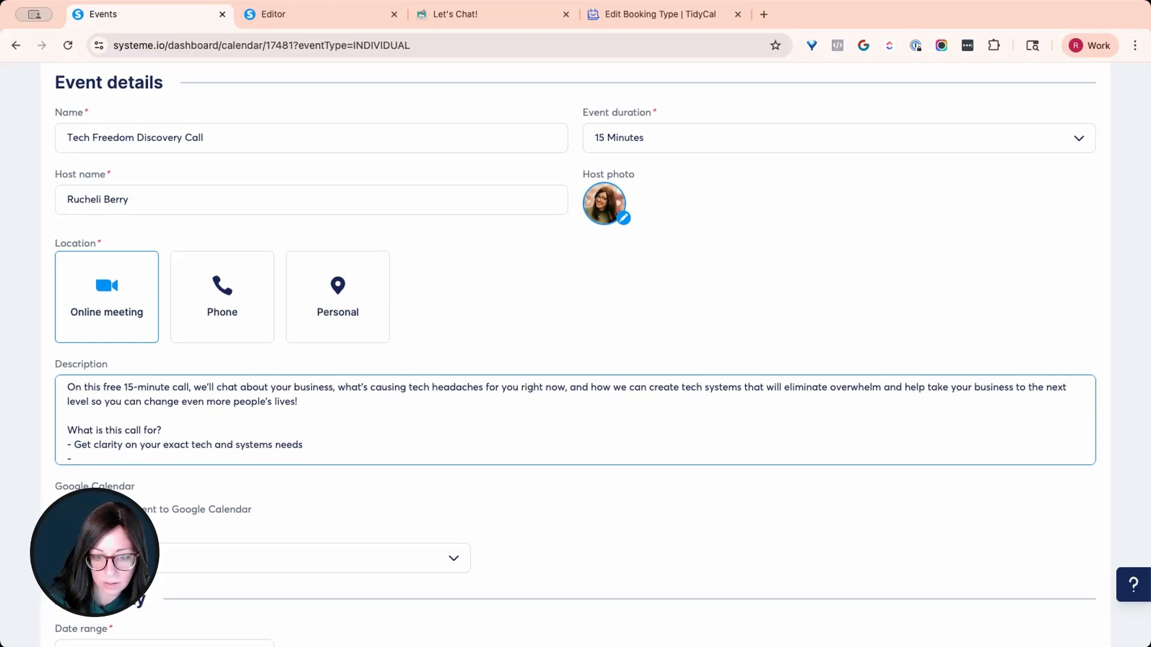
key(Delete)
key(Down)
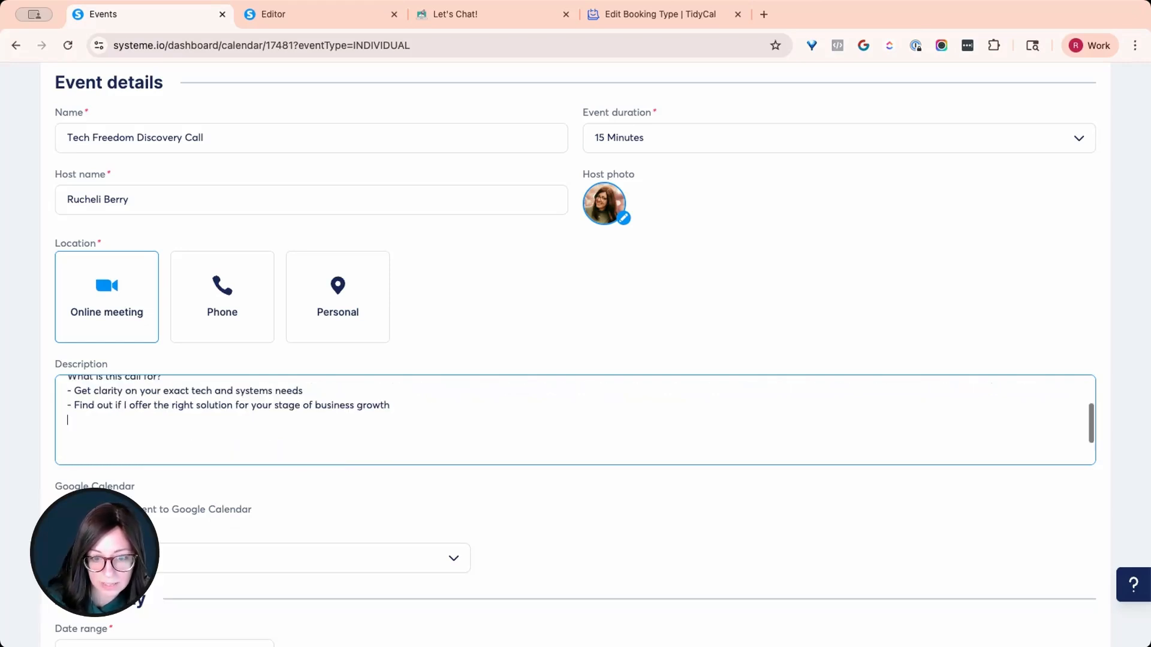
text(-)
key(Delete)
key(Delete)
key(Delete)
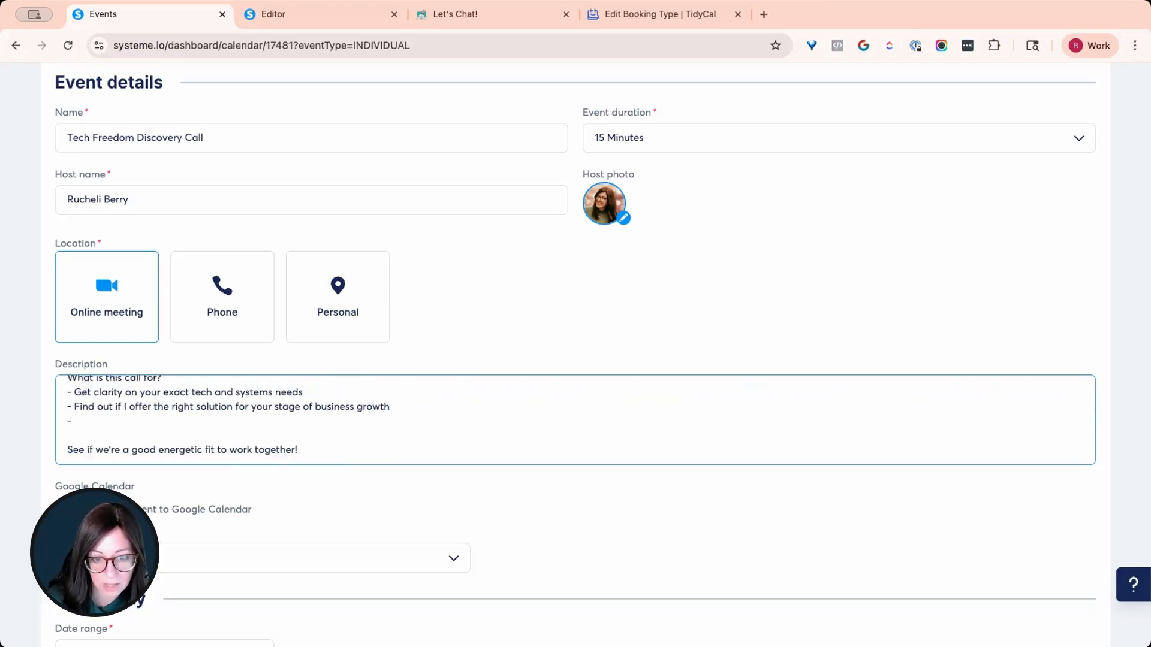
key(Down)
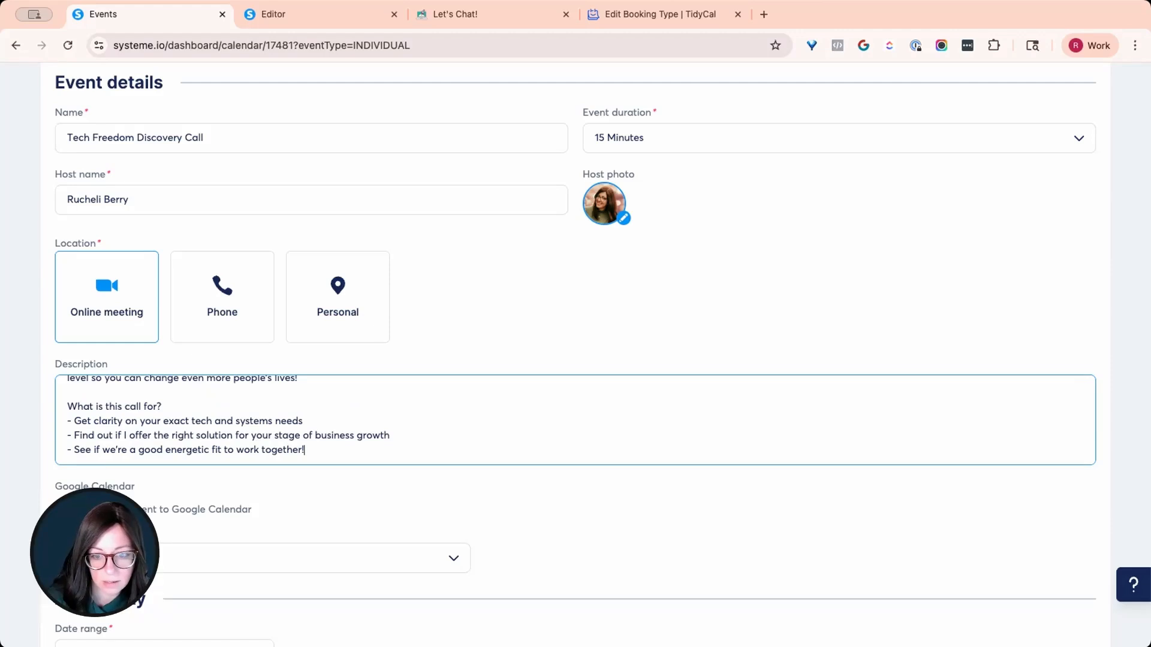
Copy the "Ready to schedule some time together?" text block from the page editor and paste it below the dashed list, separated by a blank line
key(Return)
key(Return)
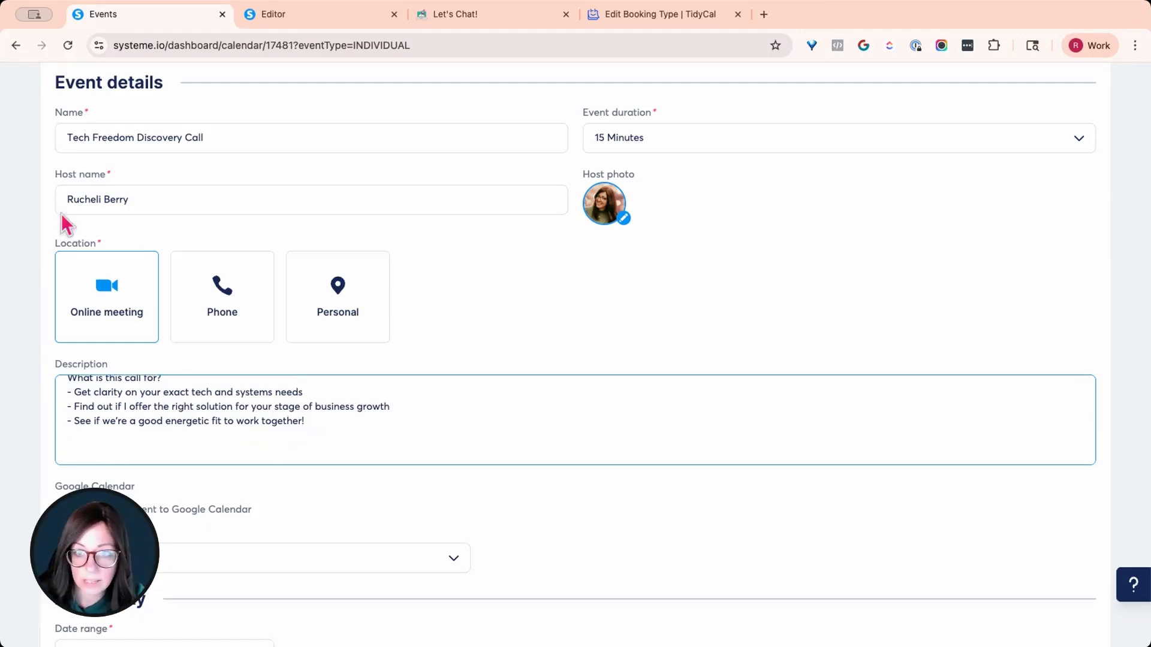
click(276, 15)
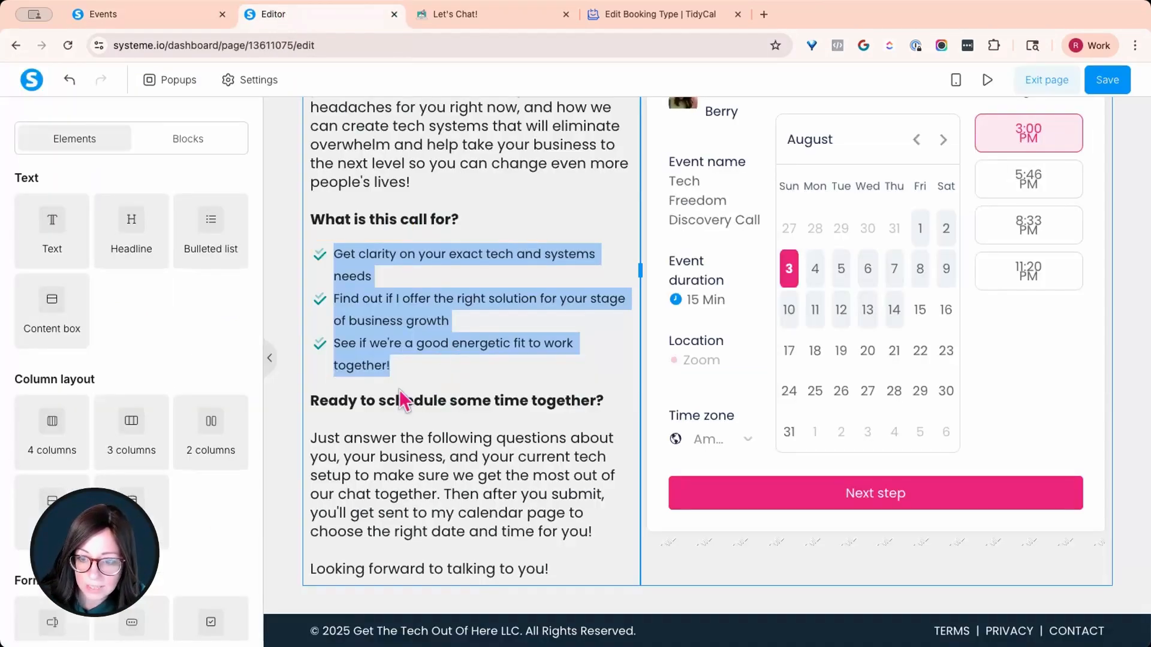
click(364, 412)
key(ctrl+a)
key(ctrl+c)
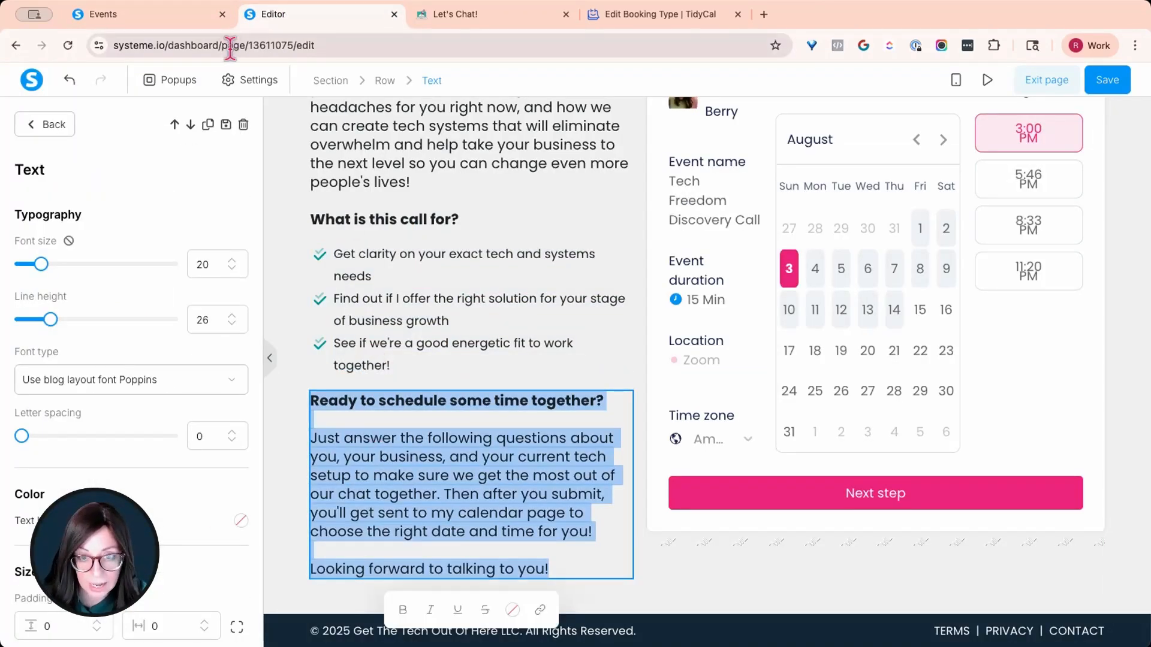
click(189, 24)
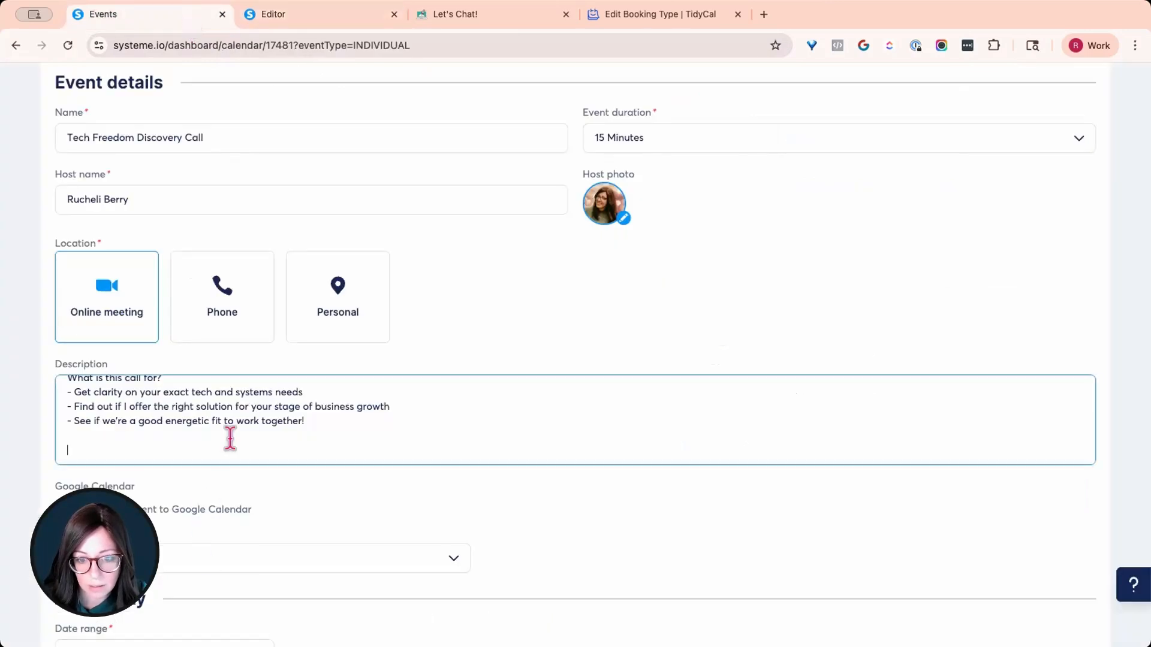
key(ctrl+v)
Remove the extra blank lines above "Looking forward to talking to you!" and below "Ready to schedule some time together?" in the description
key(BackSpace)
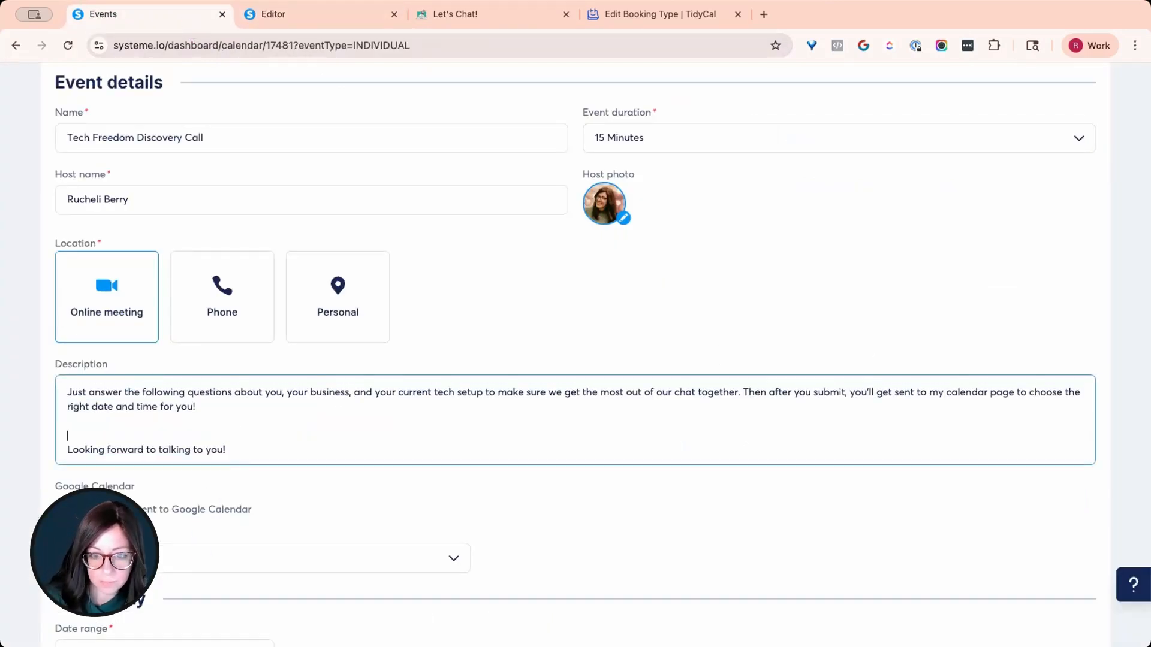
scroll(126, 402, up, 1)
click(74, 408)
key(BackSpace)
key(BackSpace)
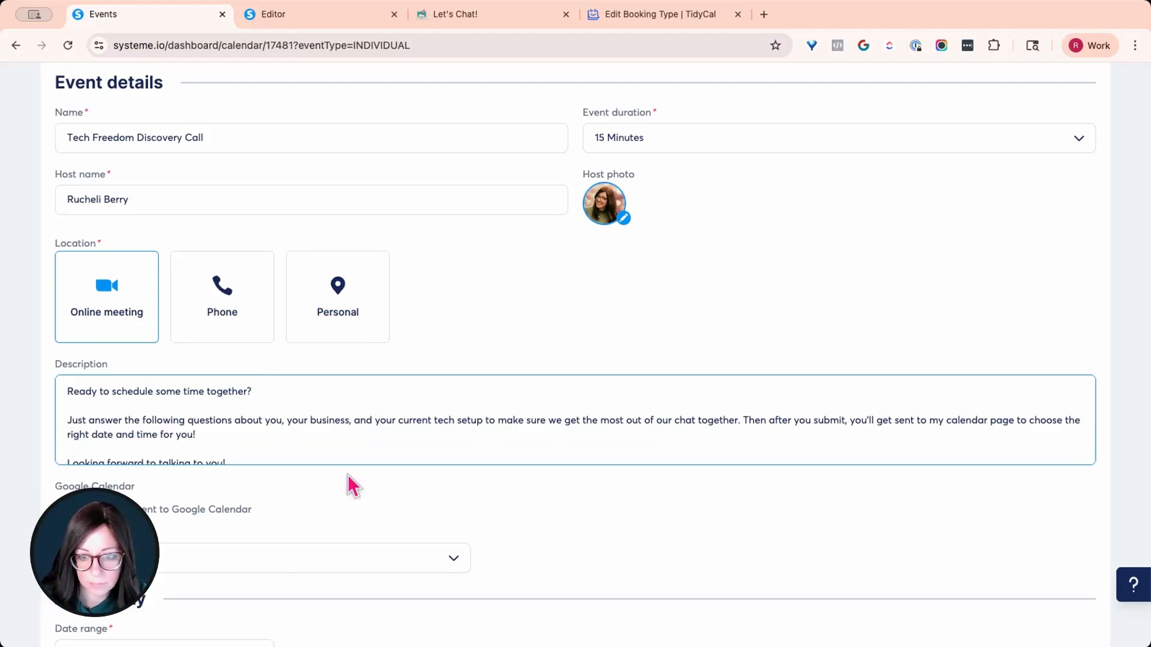
click(350, 417)
Save the event with its completed description and close the event preview
scroll(359, 413, up, 1)
scroll(359, 412, up, 5)
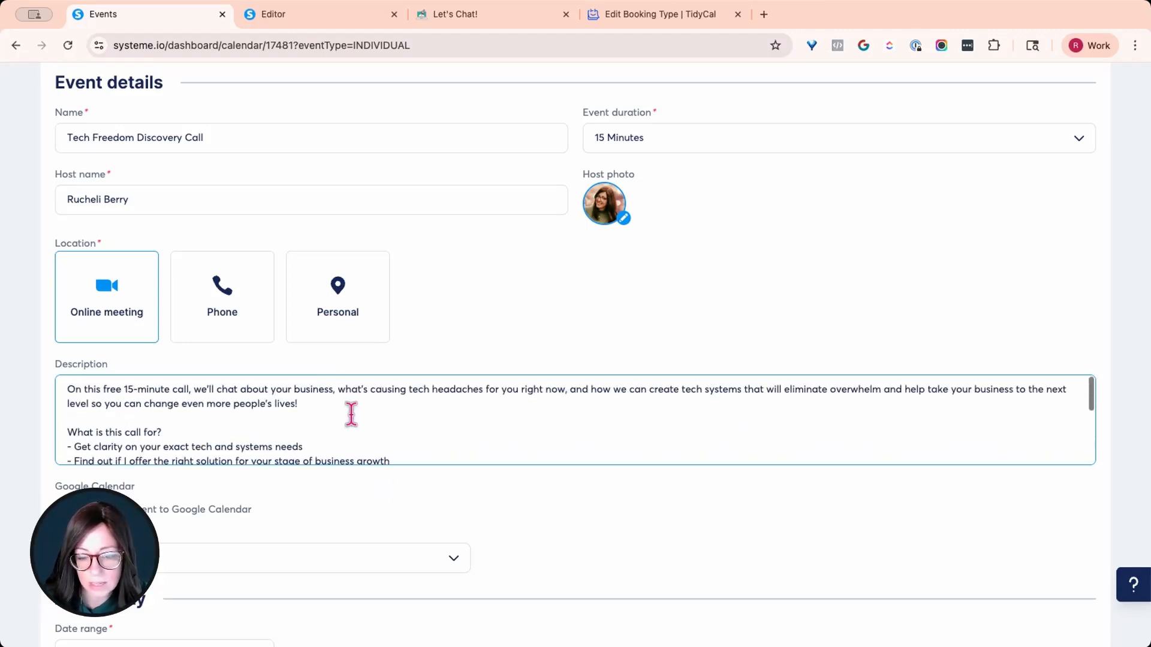
scroll(930, 243, up, 3)
click(1071, 147)
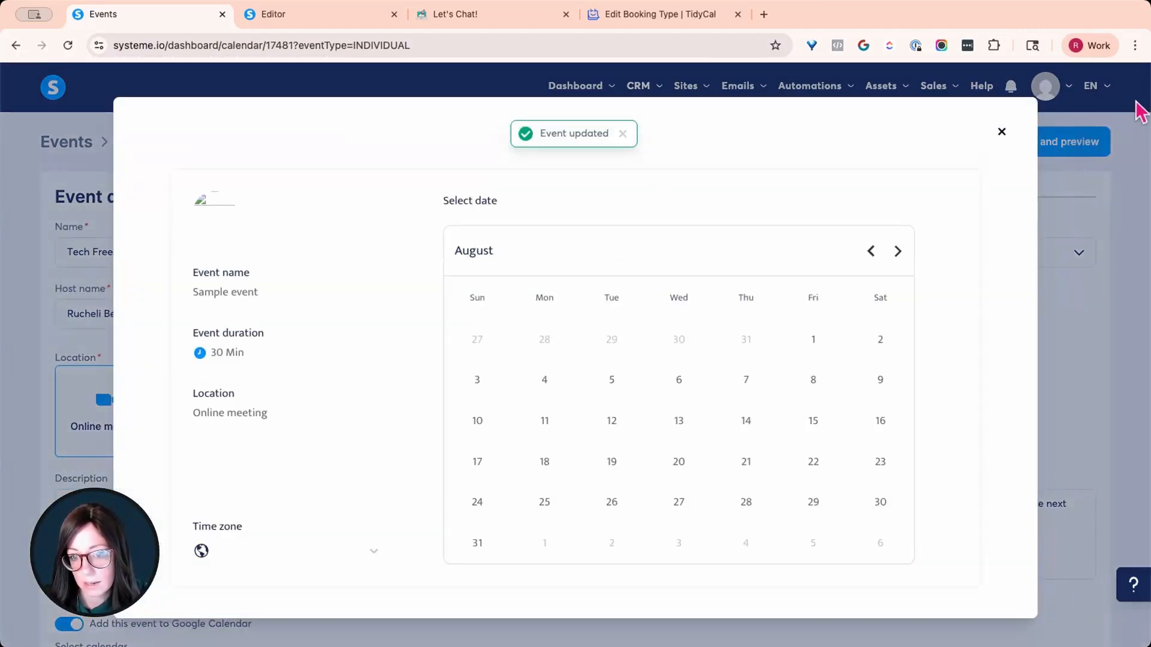
click(1002, 132)
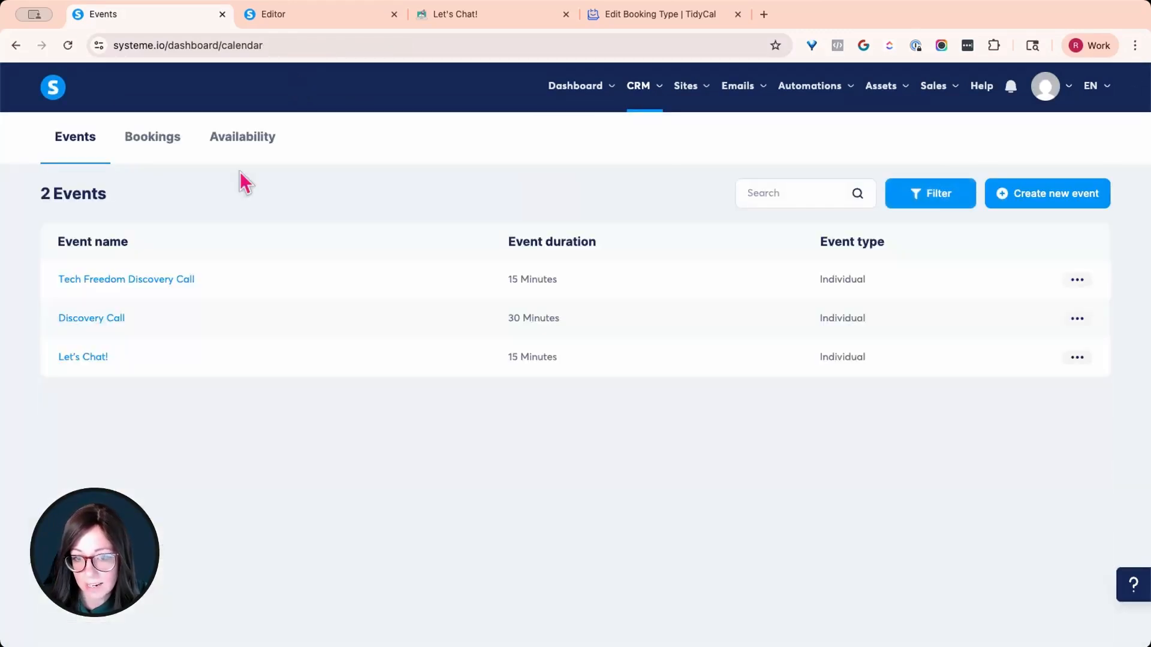
Look over the chat page preview with the booking calendar beside the intro text
click(468, 18)
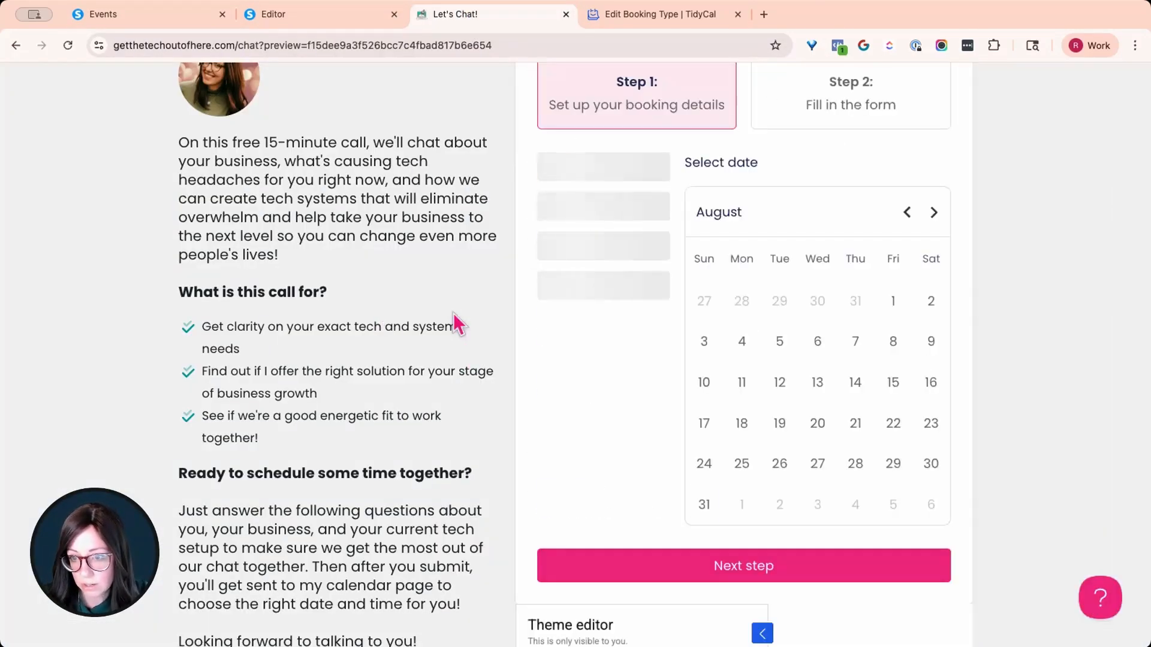
scroll(590, 324, up, 7)
scroll(589, 330, down, 12)
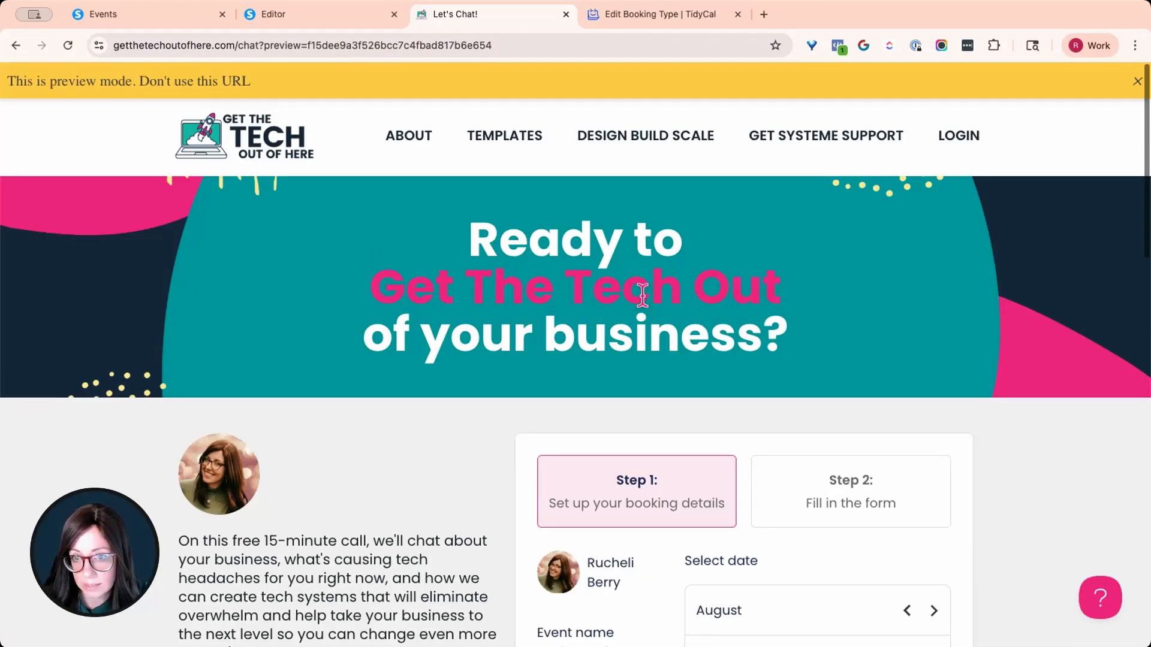
Move the booking calendar in the page editor out of its column to full width, directly below the header banner
click(327, 16)
click(526, 211)
scroll(539, 212, up, 5)
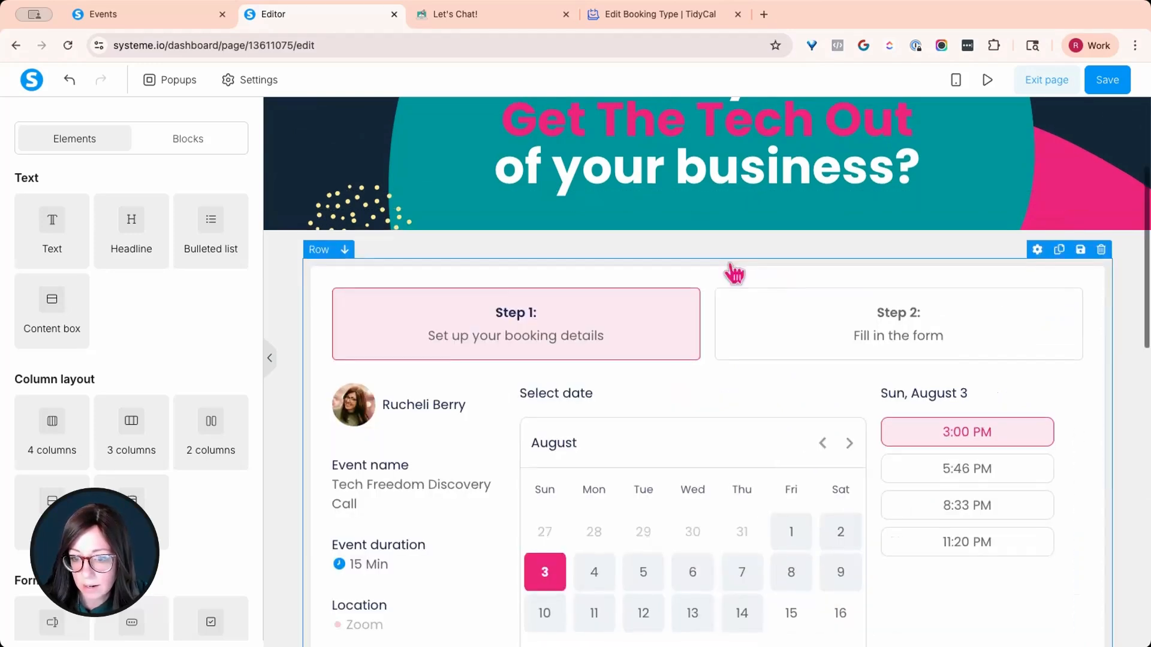
scroll(732, 270, down, 3)
Preview the chat page and examine the full-width calendar together with the text content below it
click(987, 79)
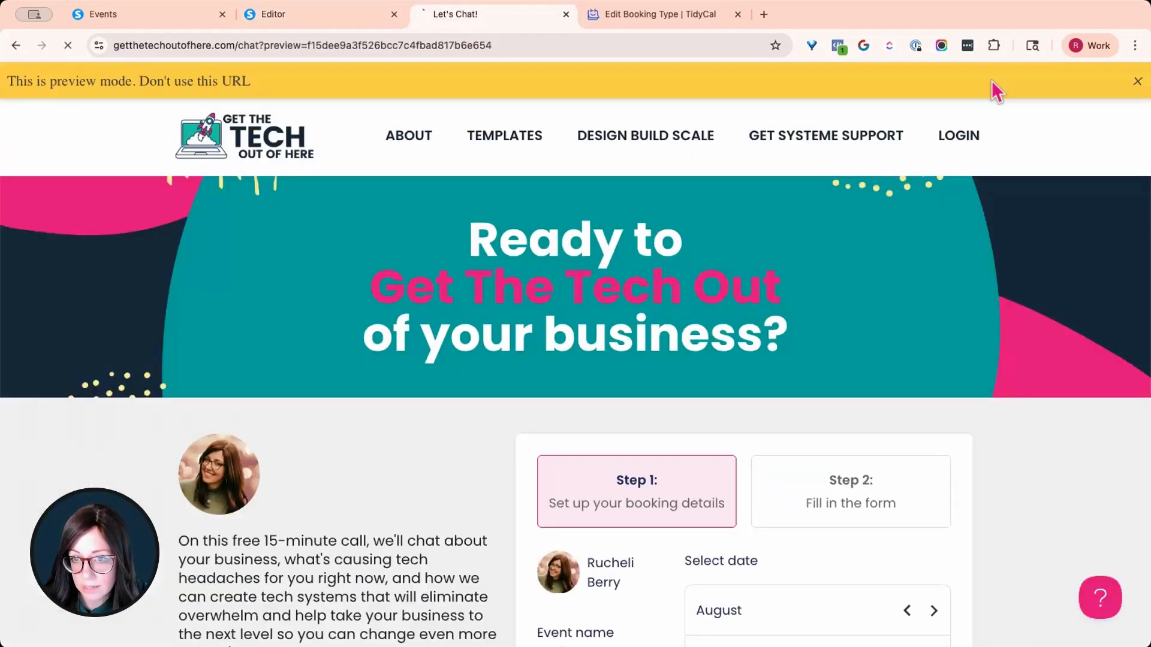
scroll(337, 289, down, 8)
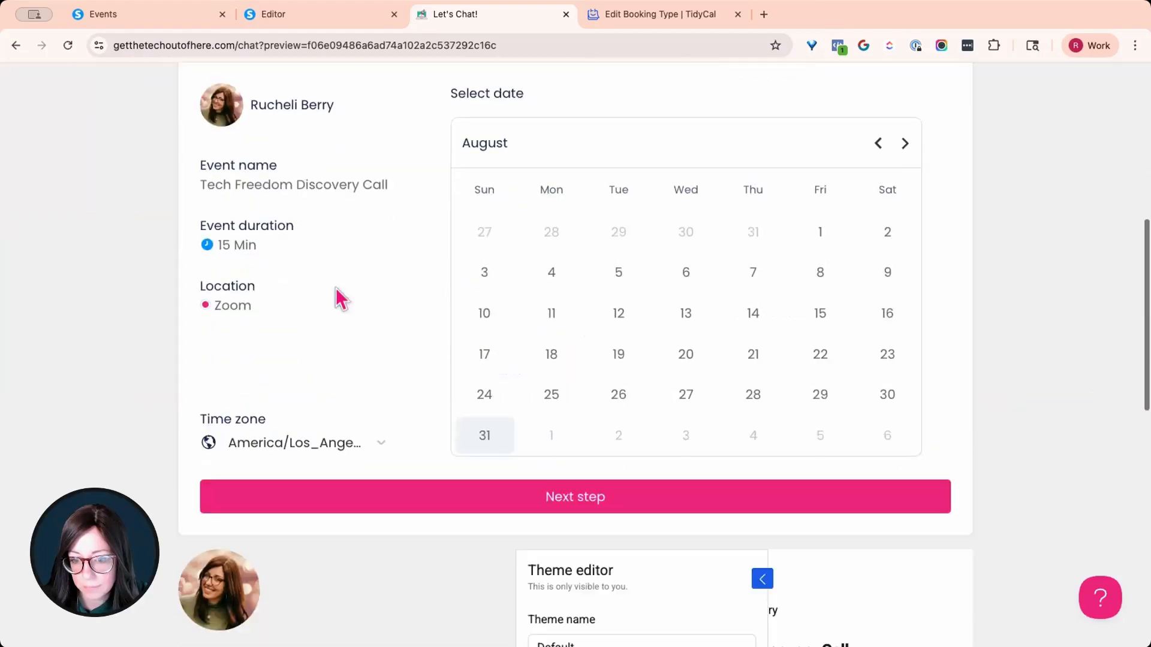
scroll(355, 281, up, 3)
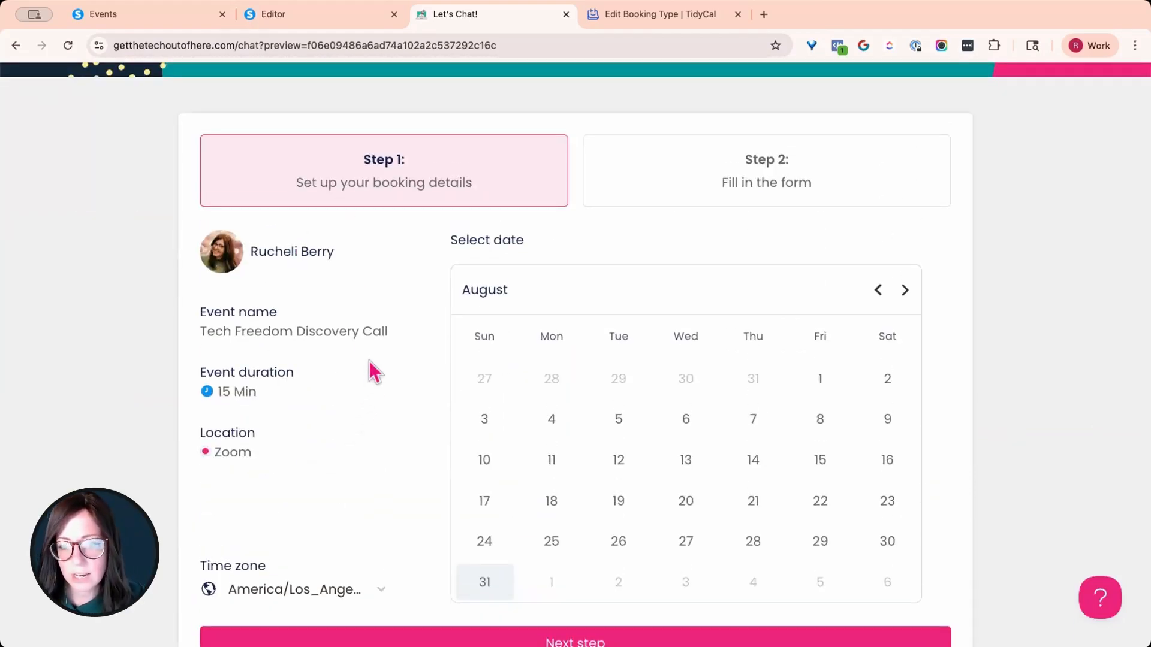
scroll(368, 384, down, 3)
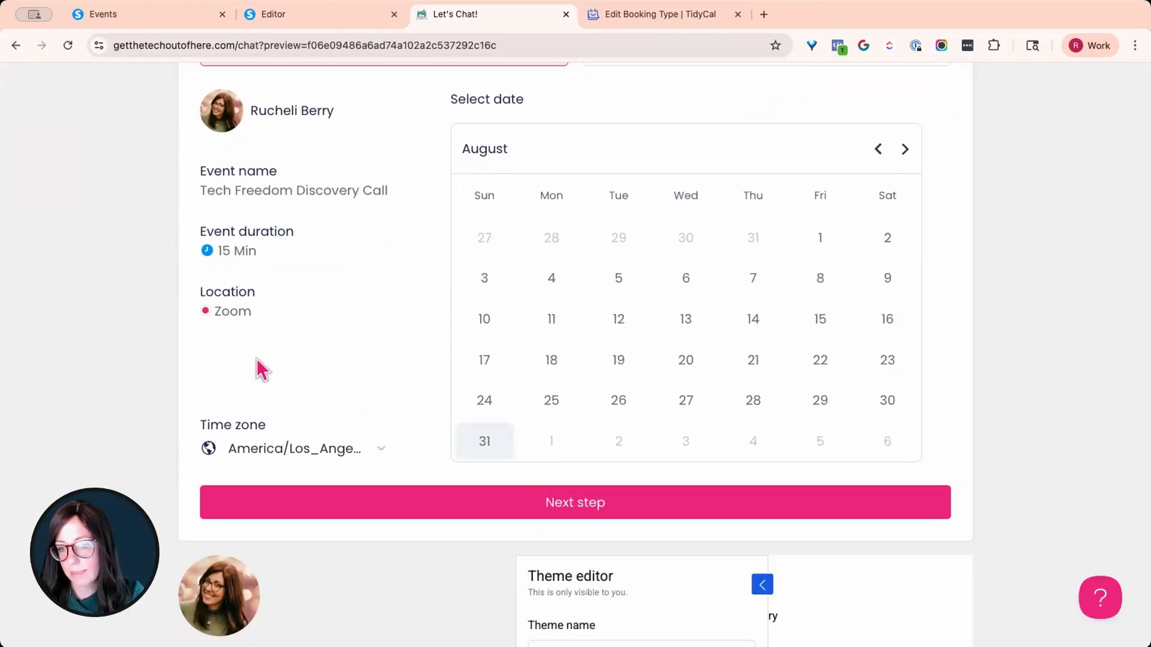
scroll(290, 338, down, 5)
scroll(284, 357, down, 2)
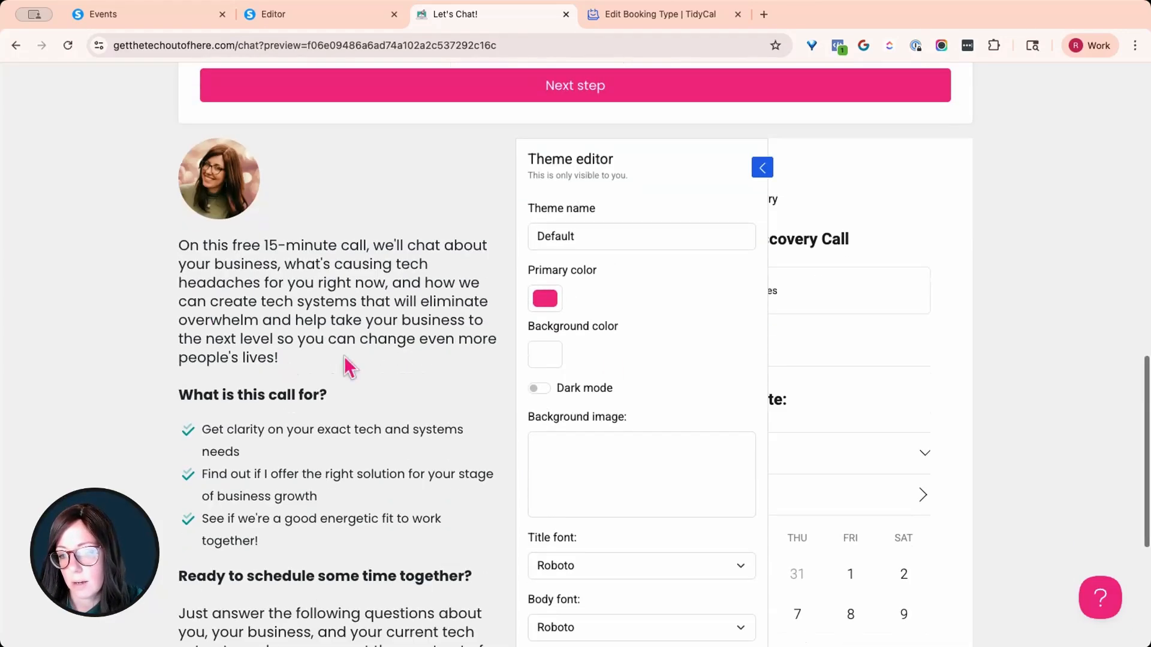
scroll(685, 254, up, 5)
scroll(287, 281, up, 5)
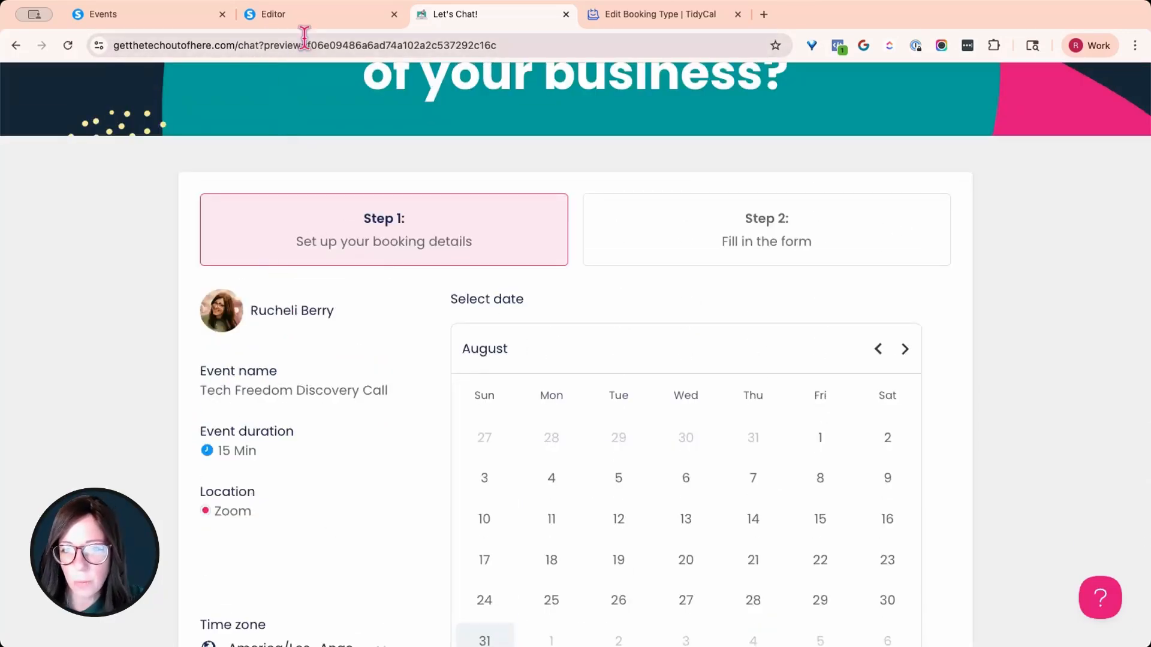
Undo the calendar's move to full width in the page editor and delete the desktop-only photo above the intro text
click(289, 19)
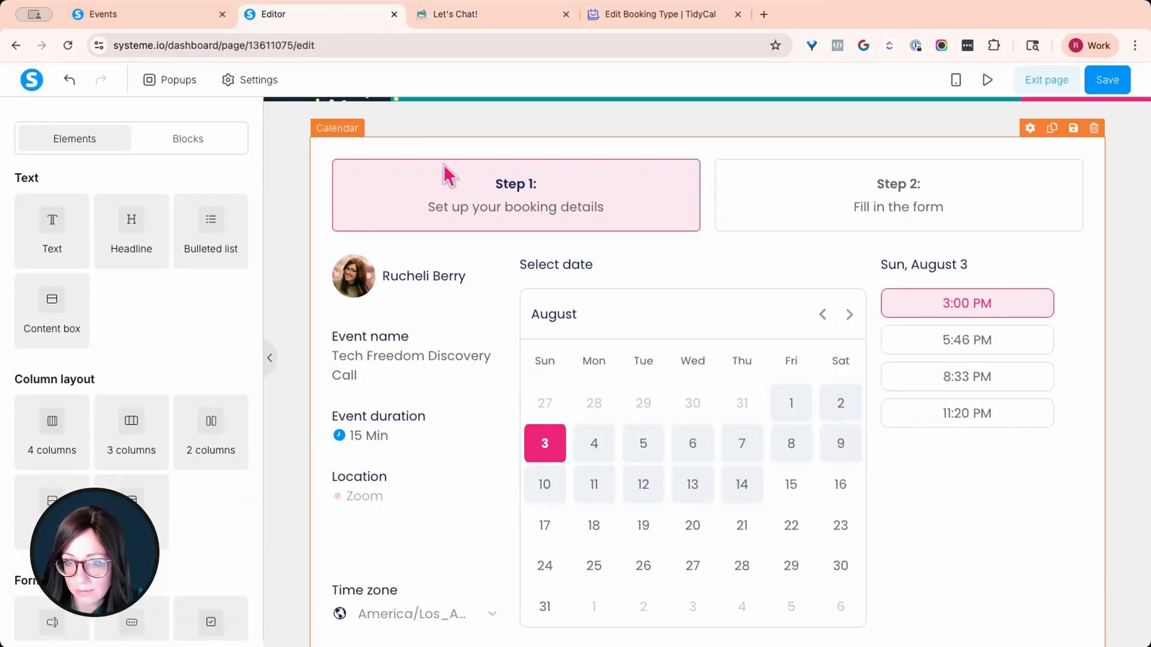
click(71, 81)
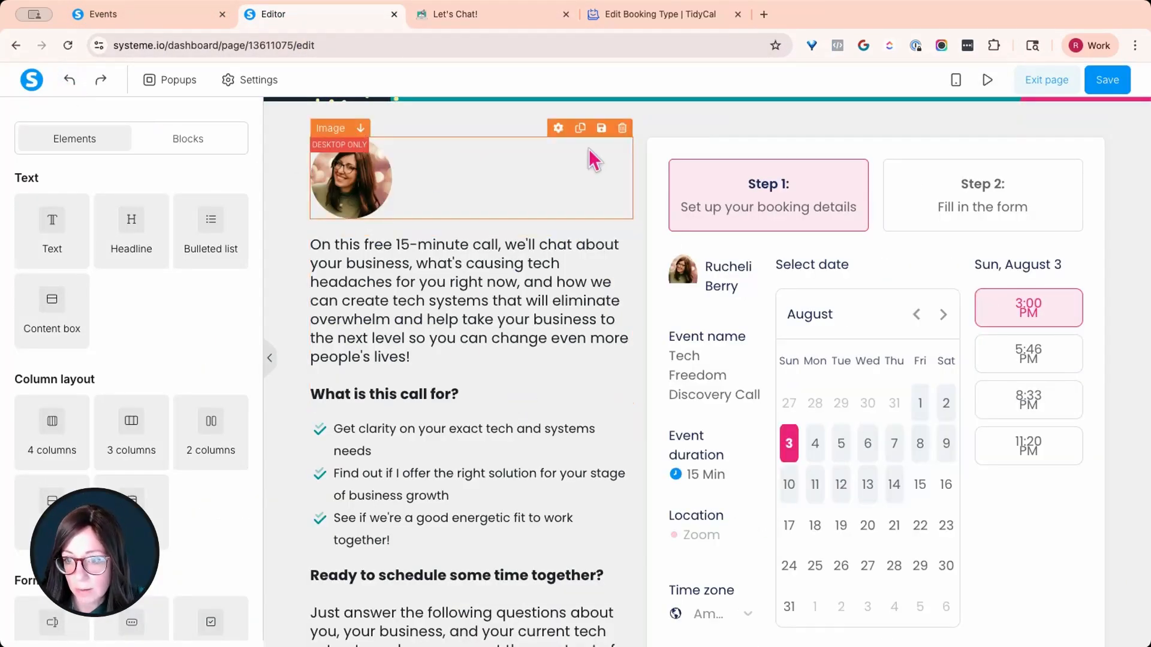
click(621, 128)
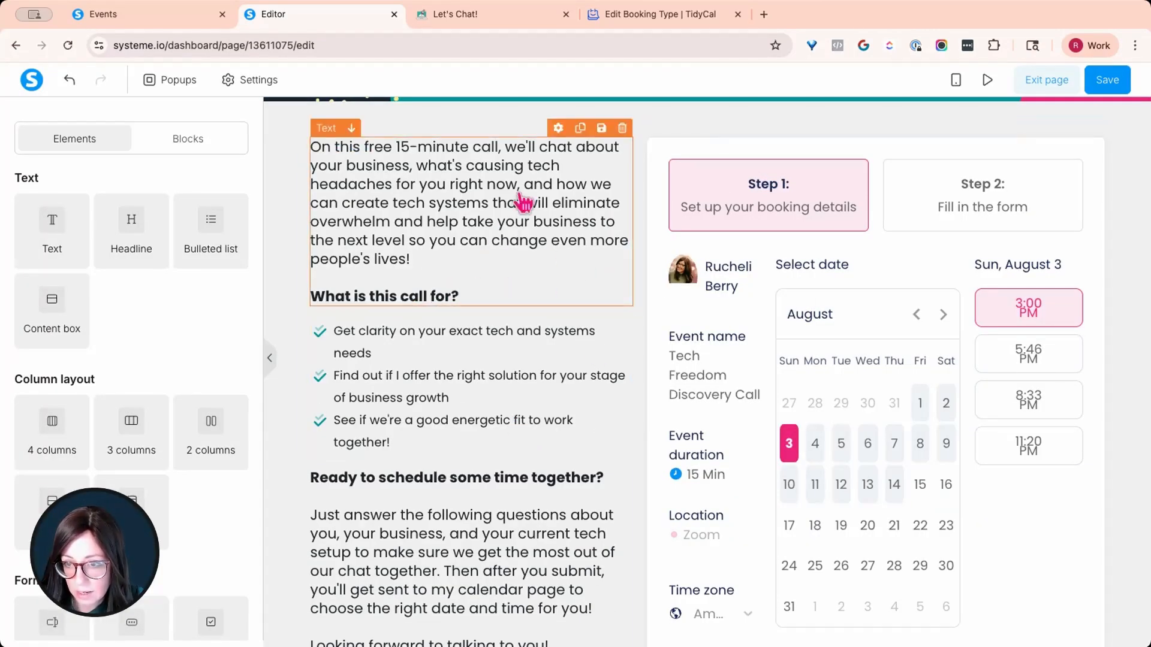
Move the intro text, bulleted list, "Ready to schedule some time together?" text and calendar out of the columns to full width, stacked in that order
scroll(515, 234, up, 1)
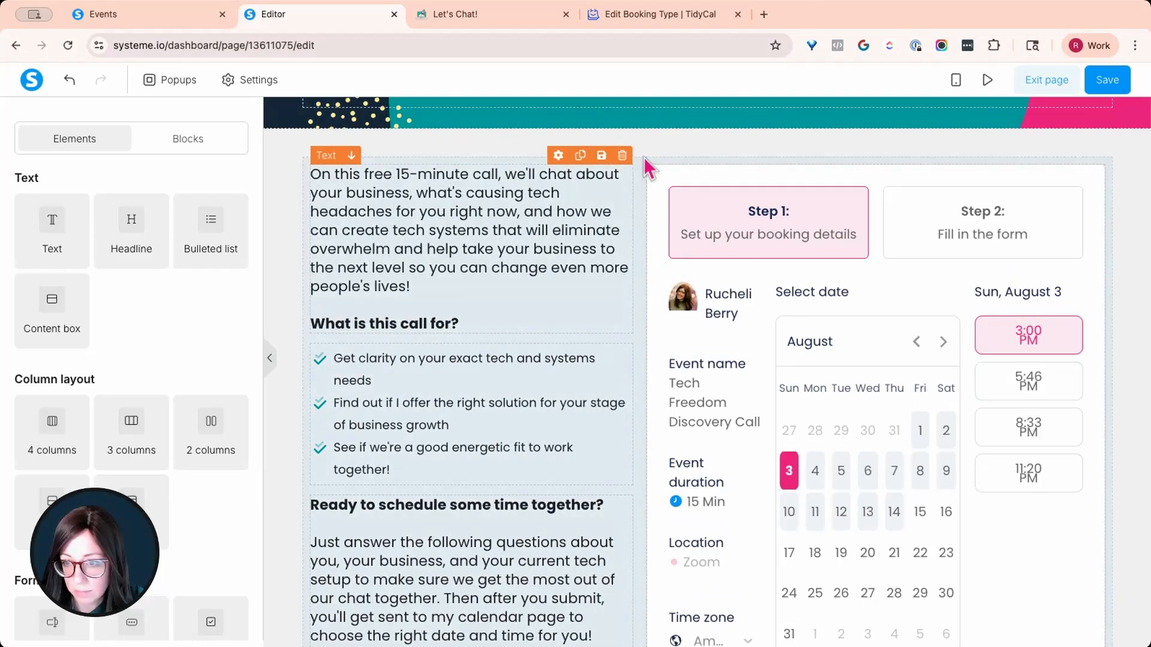
drag(644, 159, 643, 162)
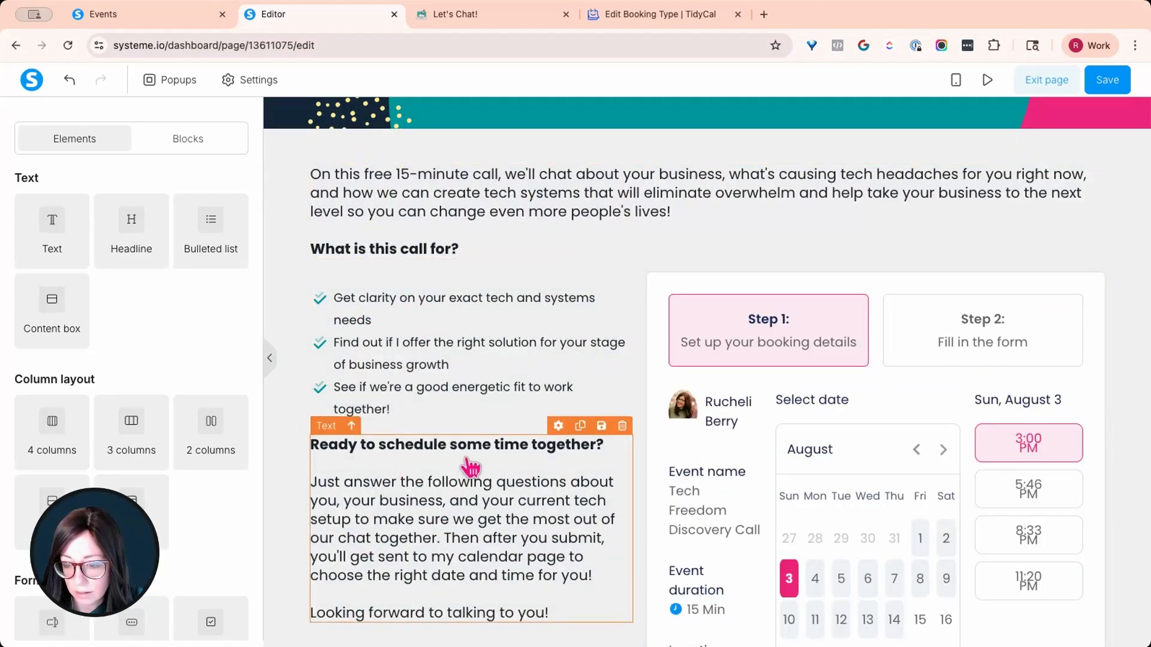
drag(400, 306, 465, 251)
drag(360, 428, 426, 354)
scroll(844, 509, down, 2)
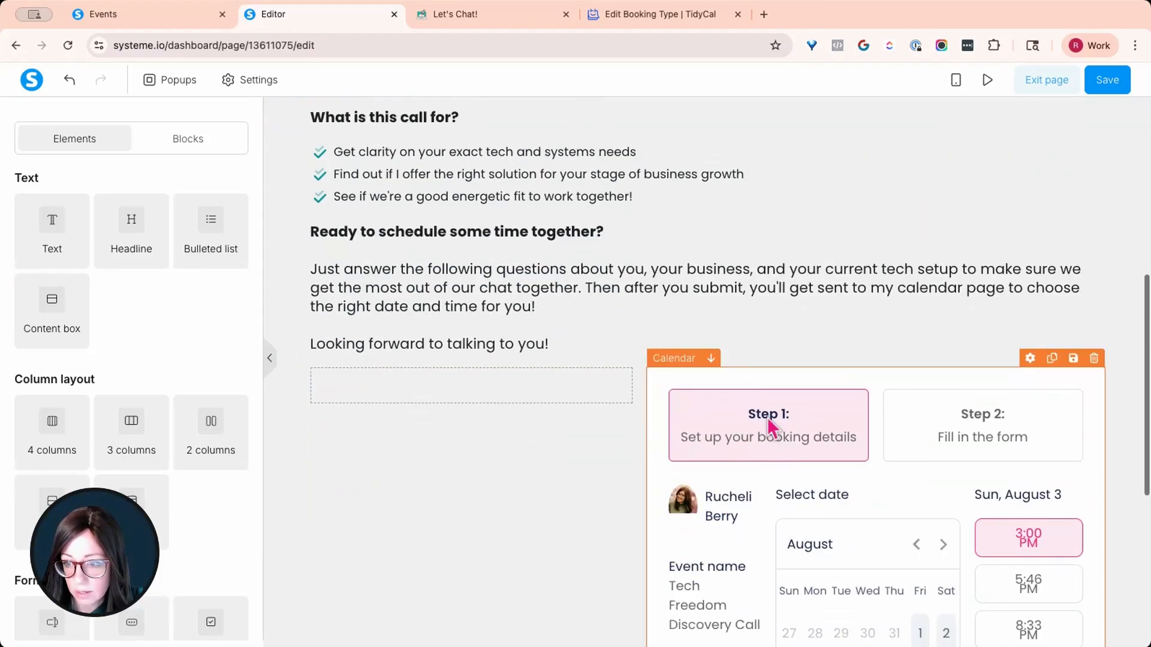
drag(753, 364, 752, 360)
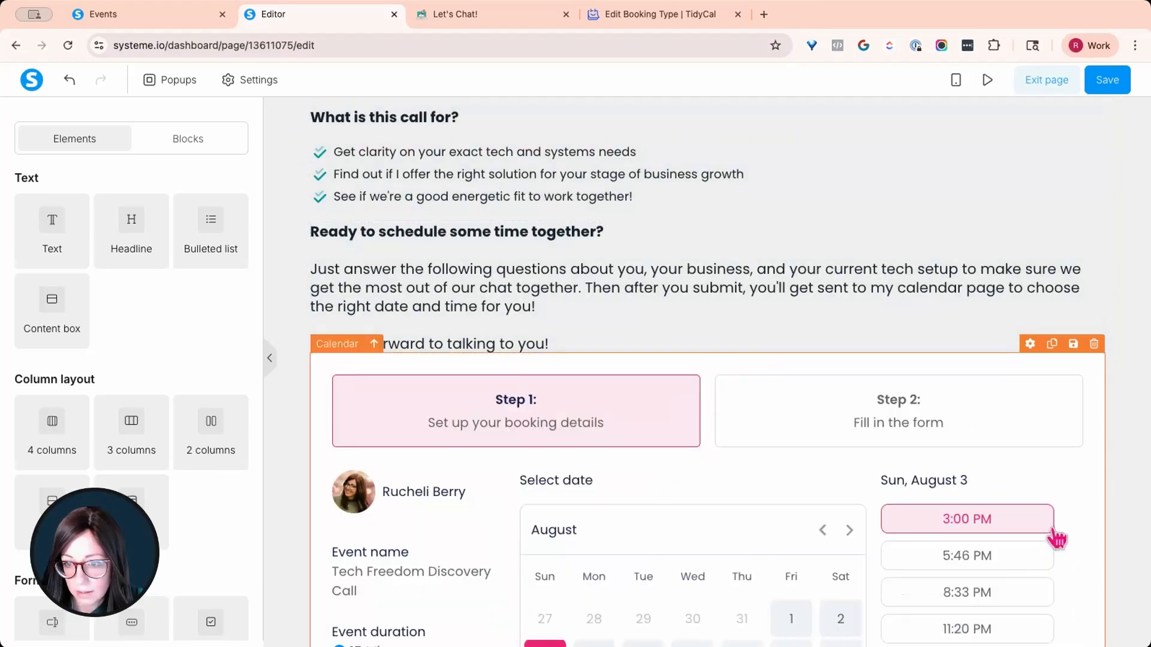
Set the bottom margin of the "Ready to schedule some time together?" text block to 30
click(603, 348)
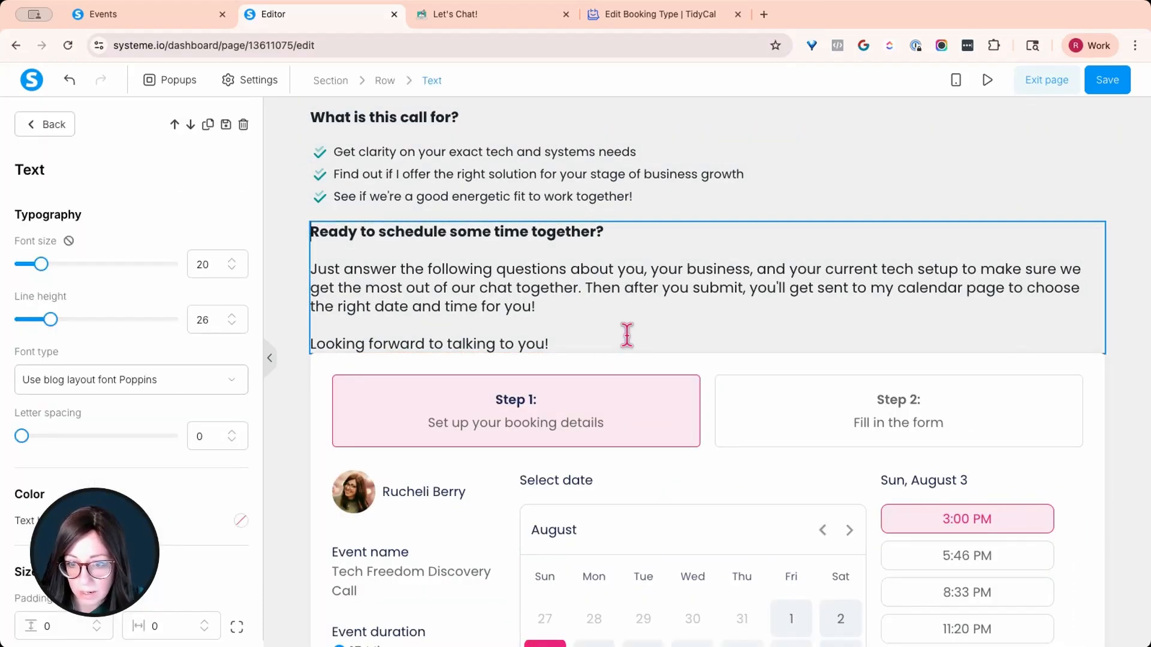
scroll(122, 426, down, 5)
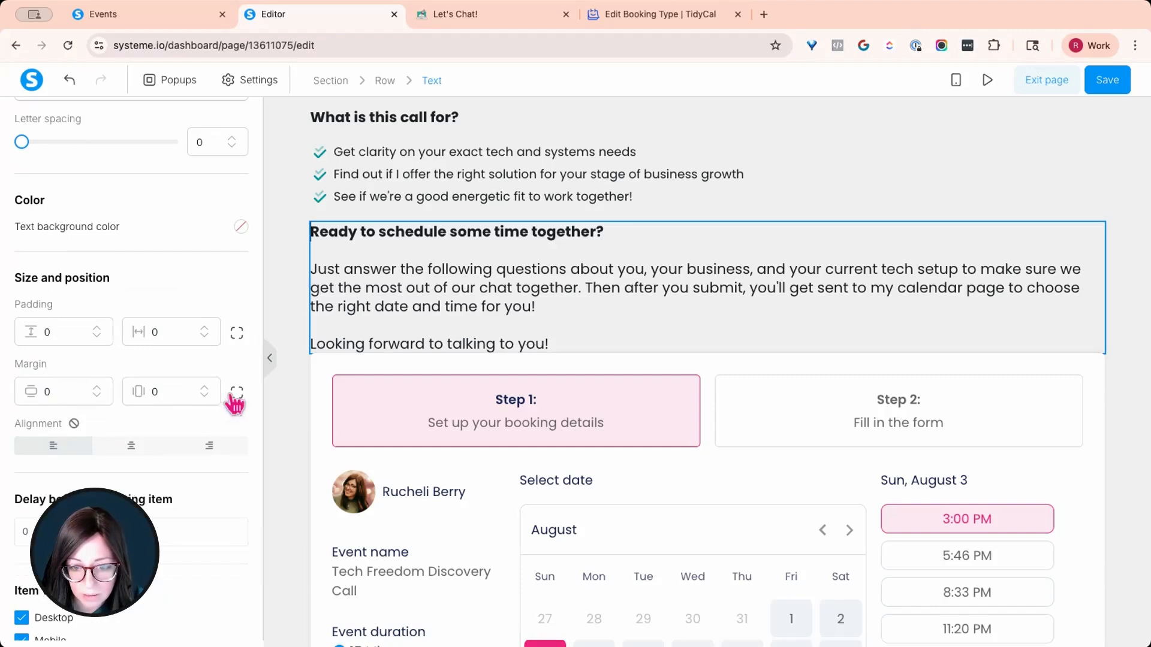
click(237, 393)
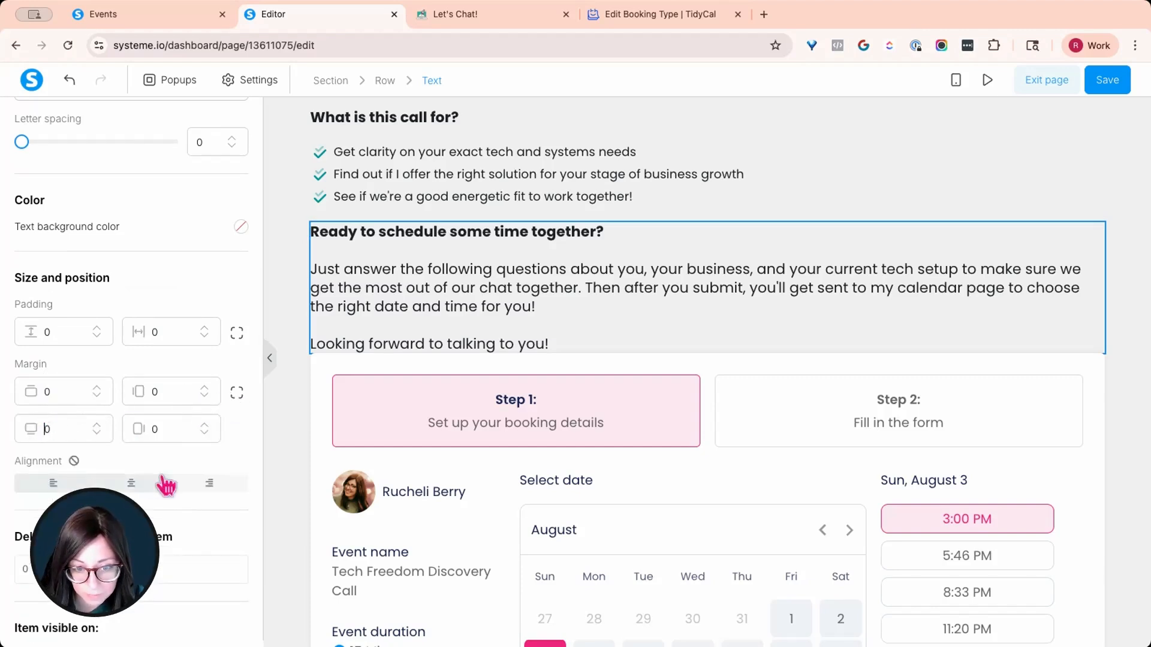
click(45, 429)
text(3)
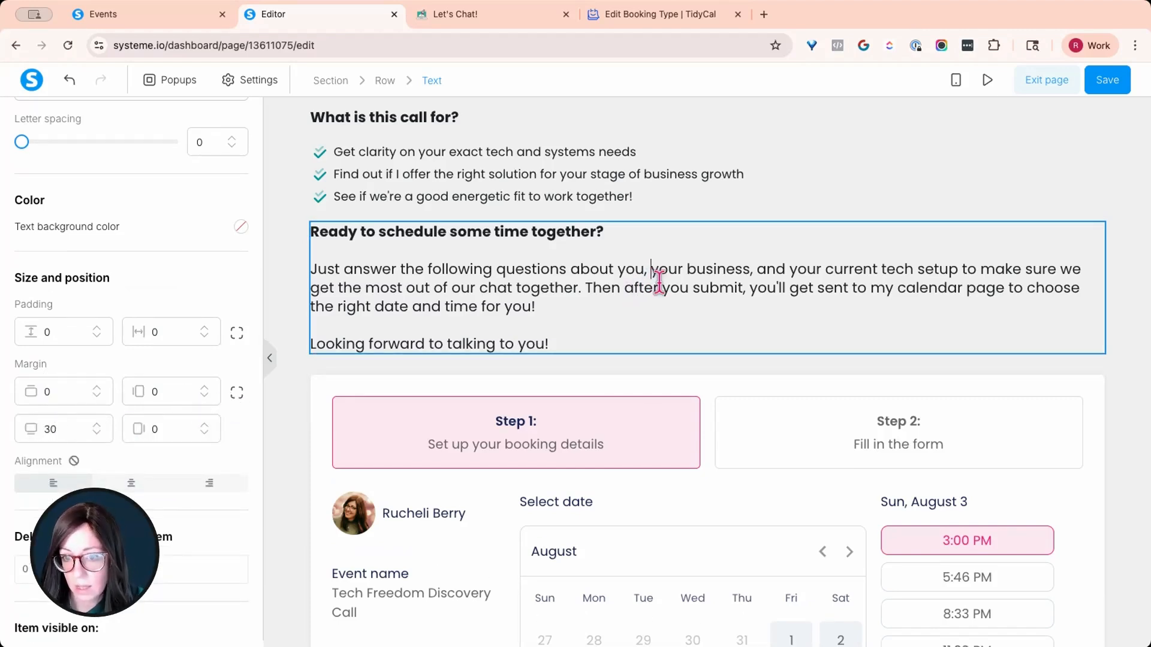
Preview the chat page and examine the full-width text, the booking calendar and the old TidyCal embed beneath it
click(986, 82)
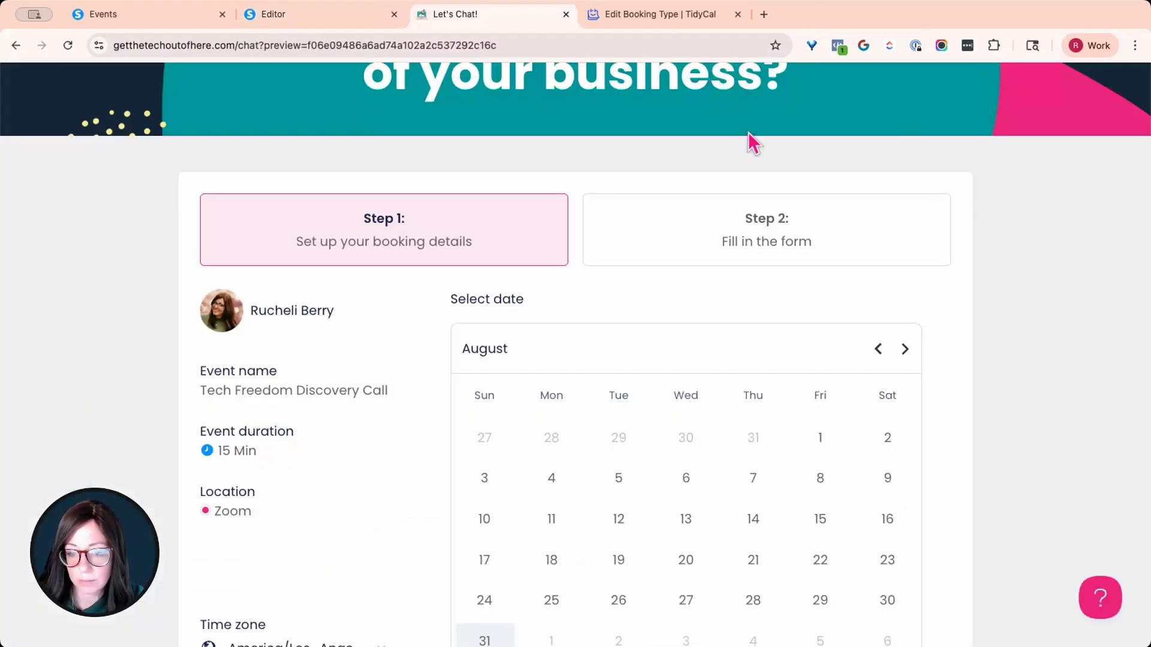
scroll(923, 354, down, 3)
scroll(916, 324, down, 2)
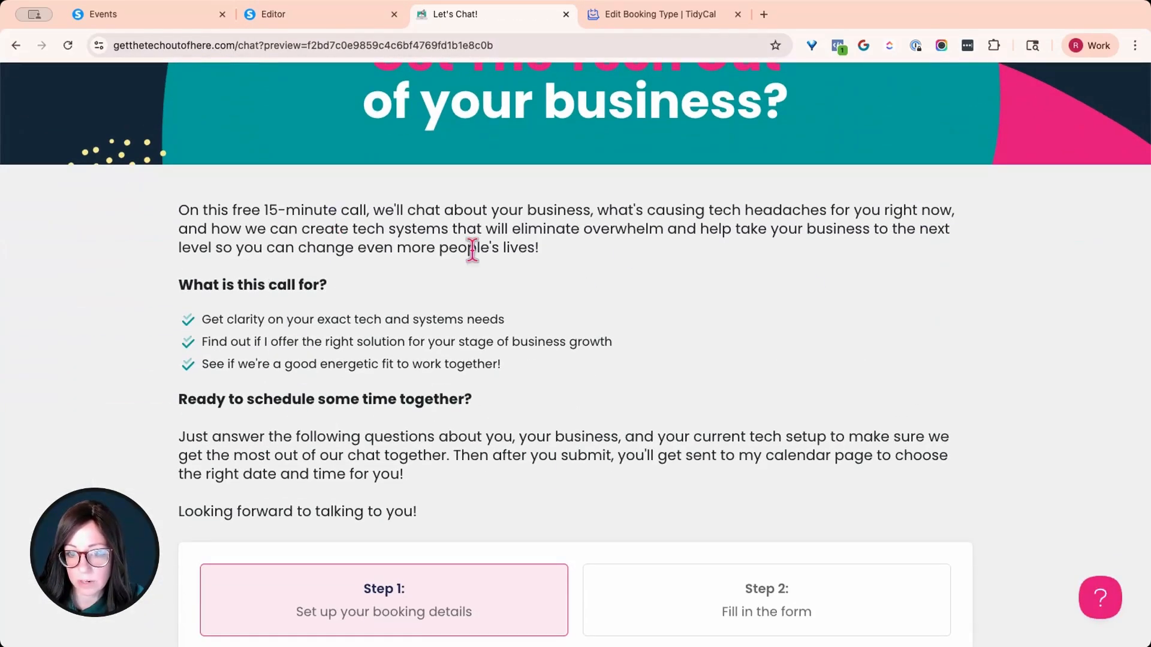
scroll(472, 249, down, 10)
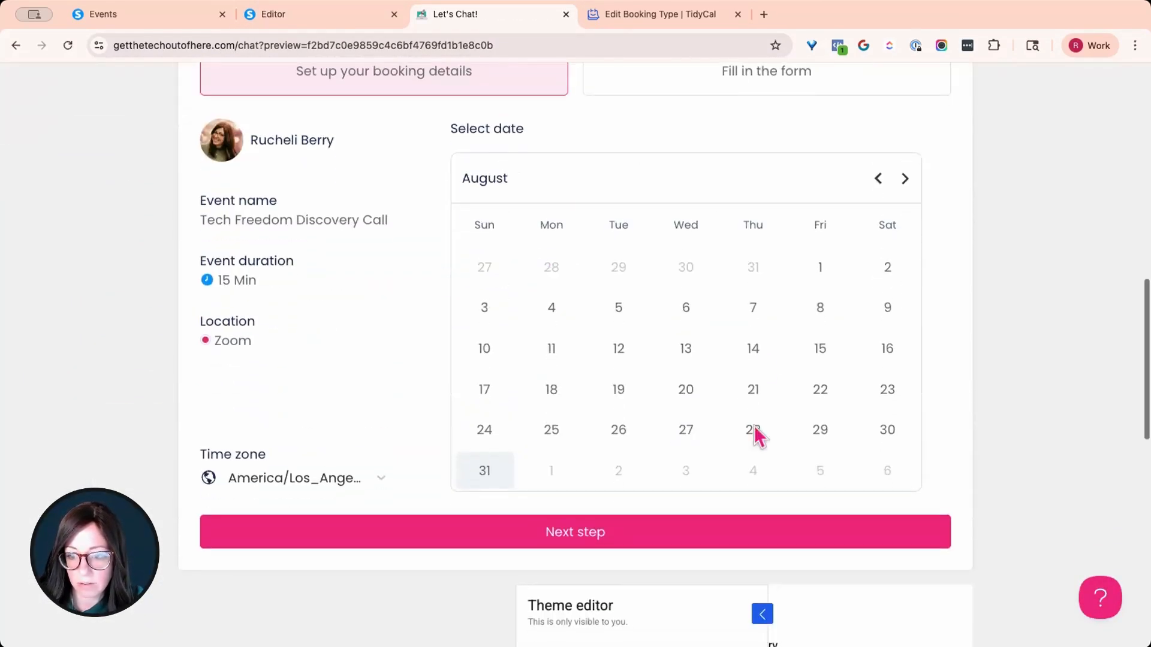
scroll(588, 340, up, 3)
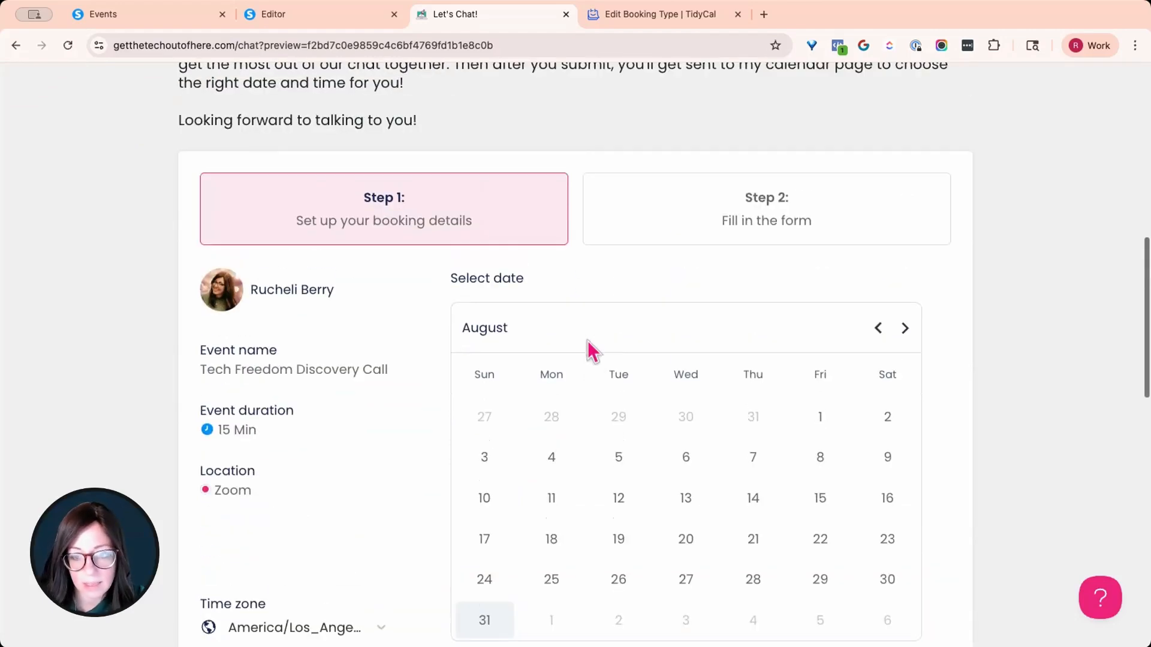
scroll(588, 344, up, 8)
scroll(587, 340, up, 3)
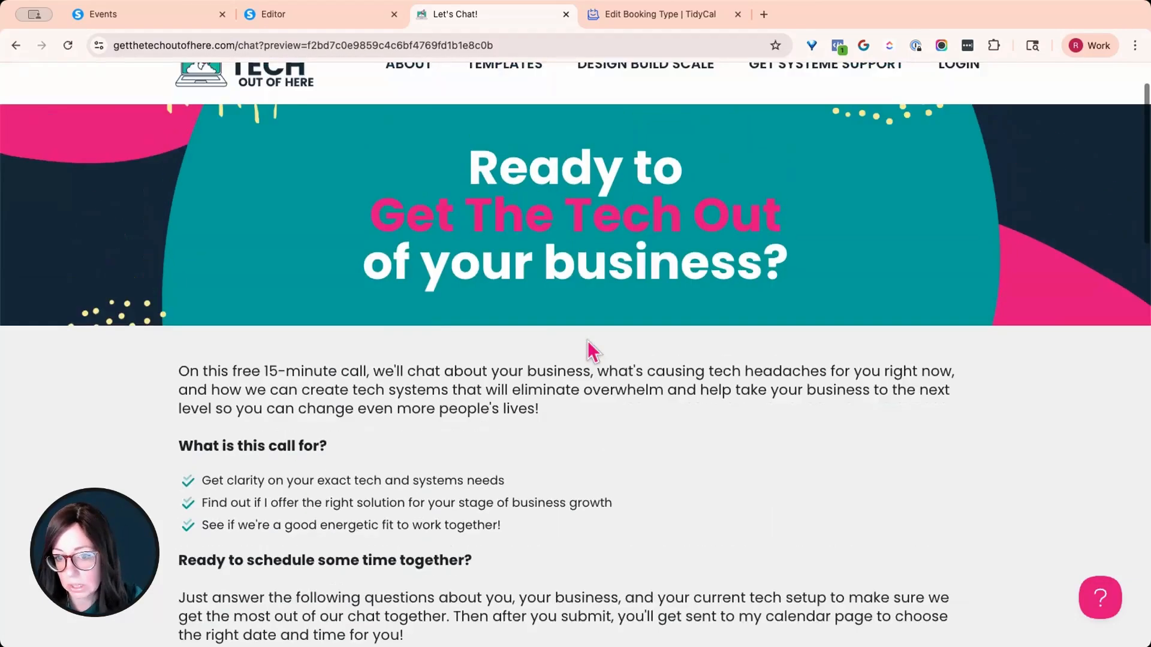
scroll(588, 341, down, 15)
scroll(587, 339, down, 2)
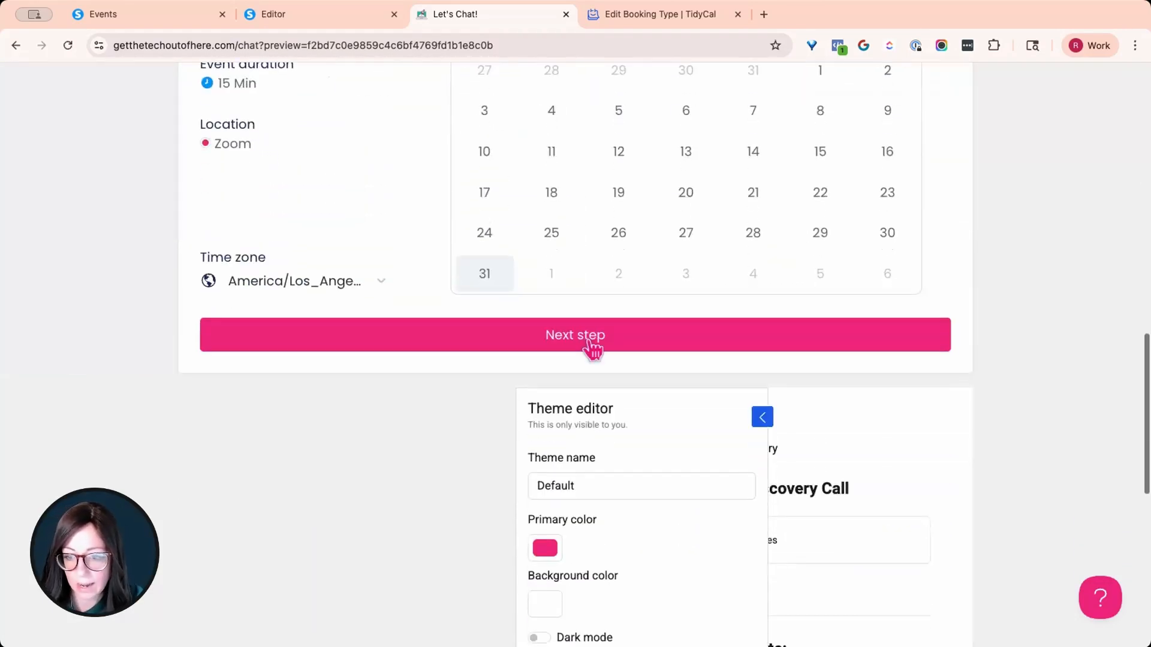
scroll(593, 341, down, 6)
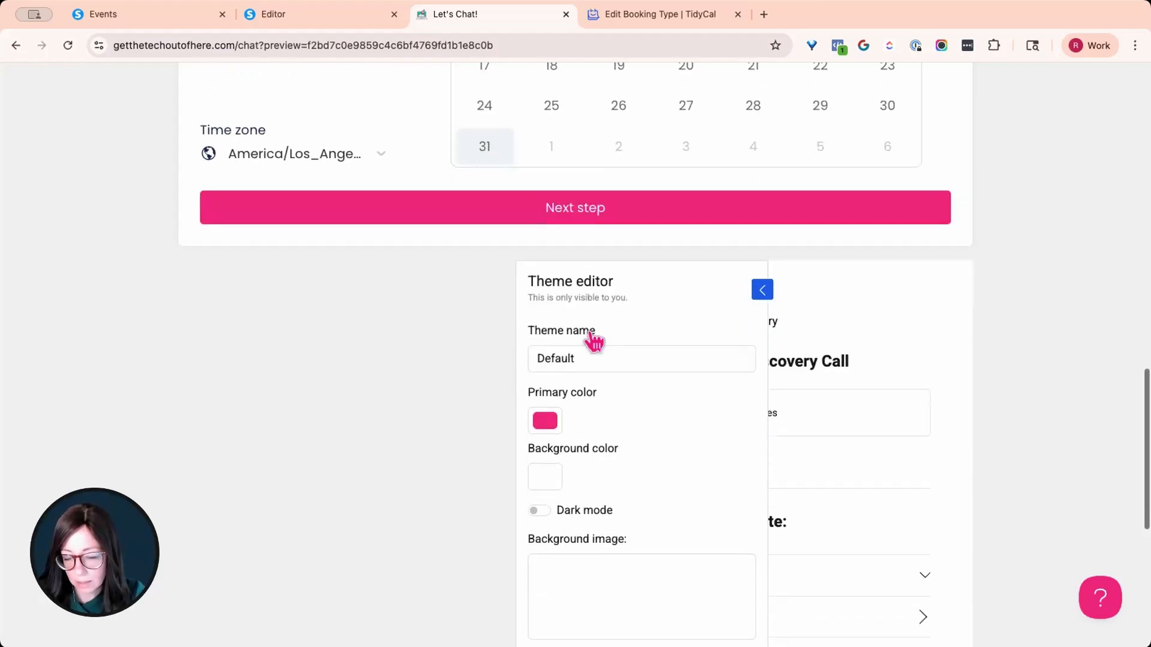
scroll(593, 340, up, 5)
scroll(593, 341, up, 5)
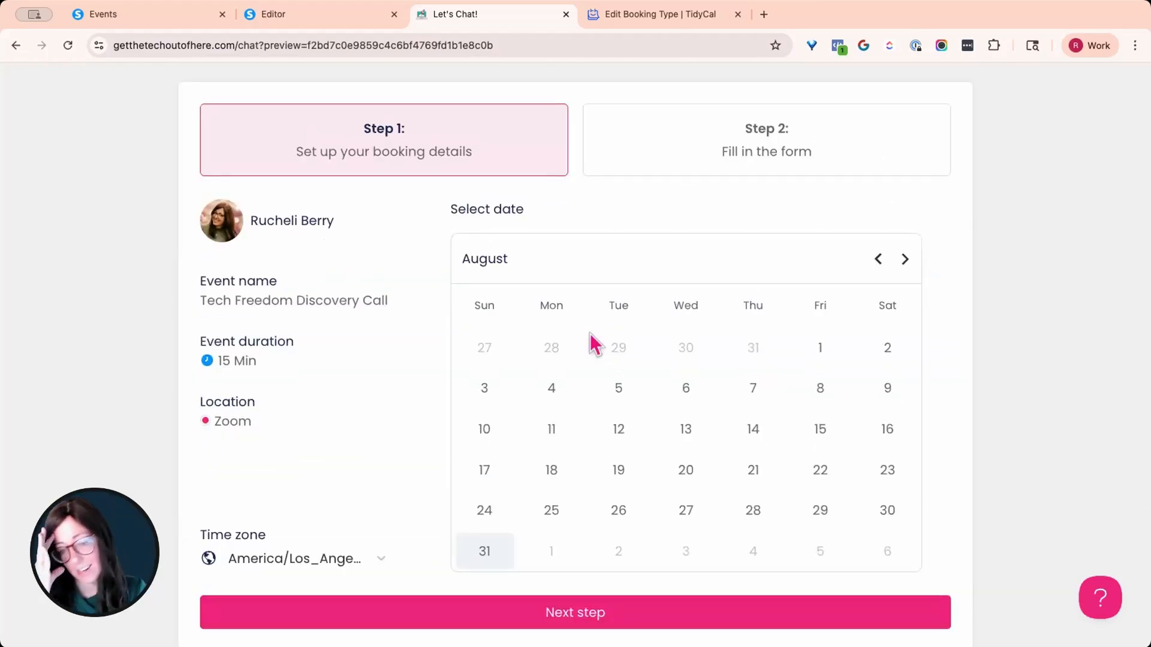
scroll(552, 303, up, 12)
Delete the leftover column row below the calendar in the page editor and save the page
click(309, 18)
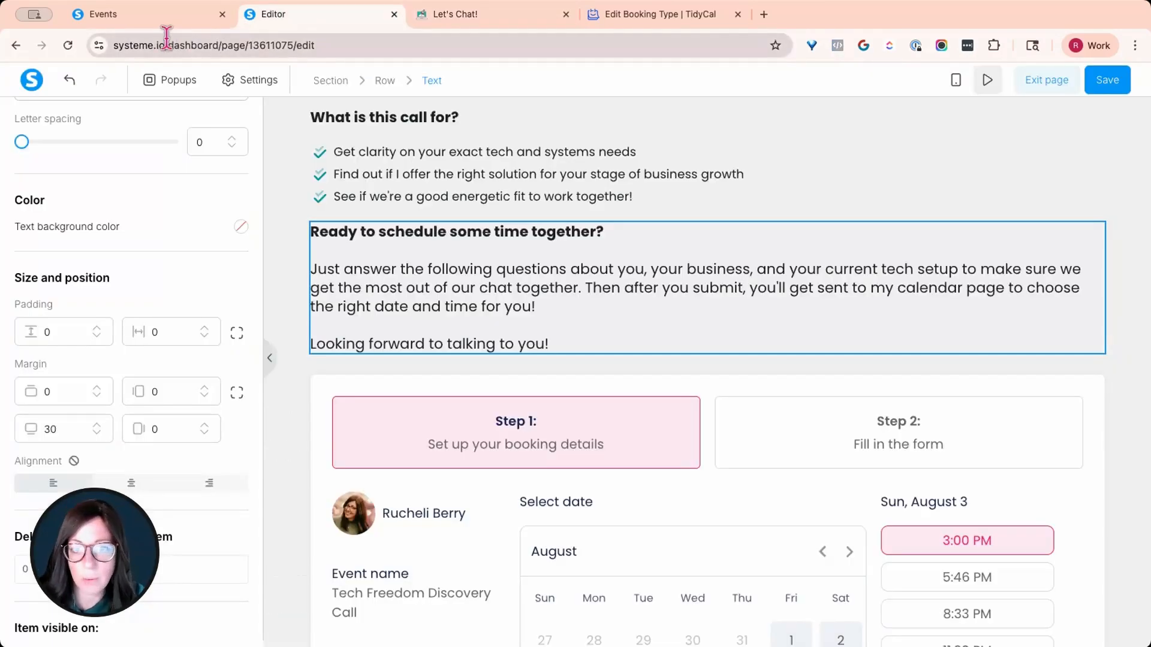
scroll(419, 282, down, 3)
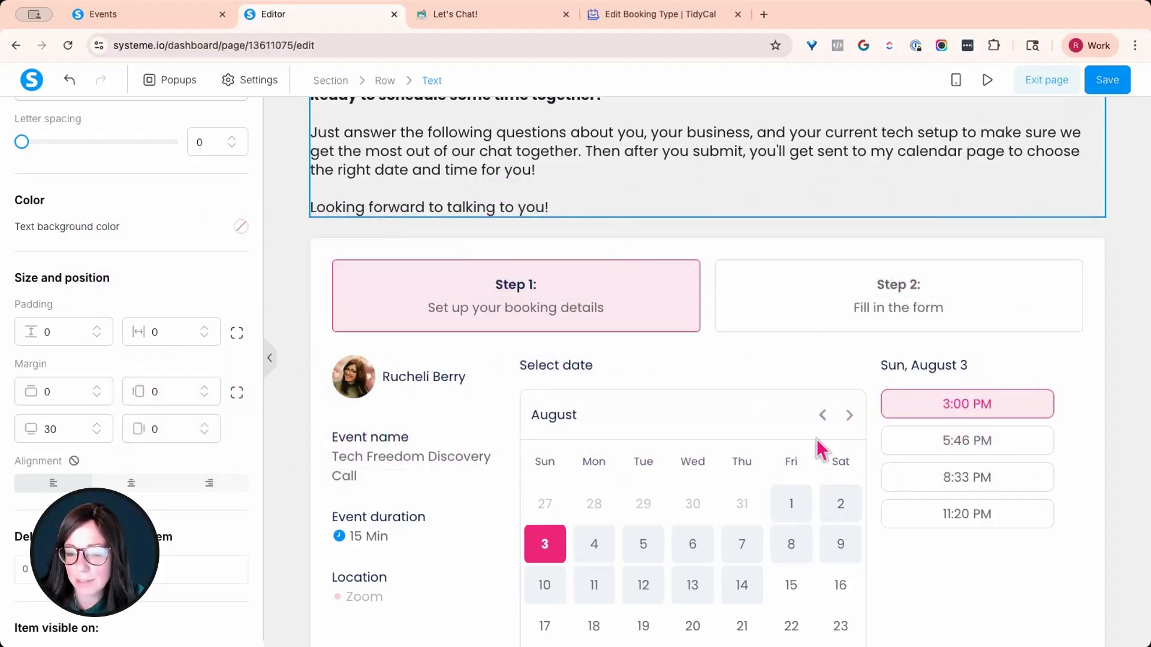
scroll(821, 449, down, 5)
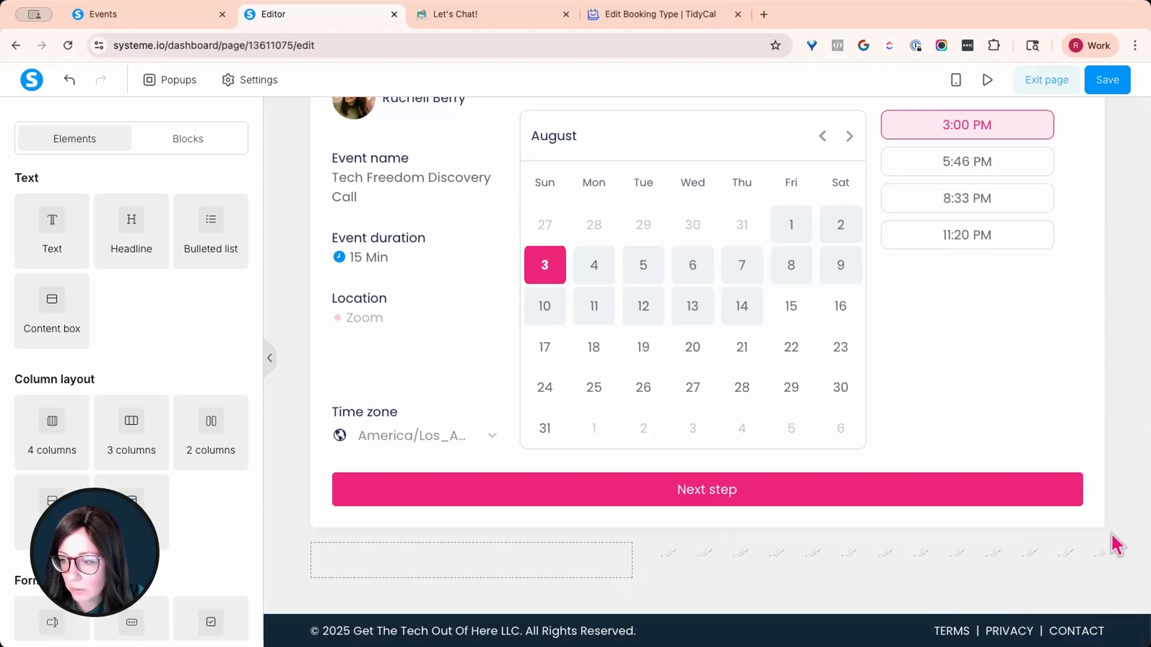
click(1101, 526)
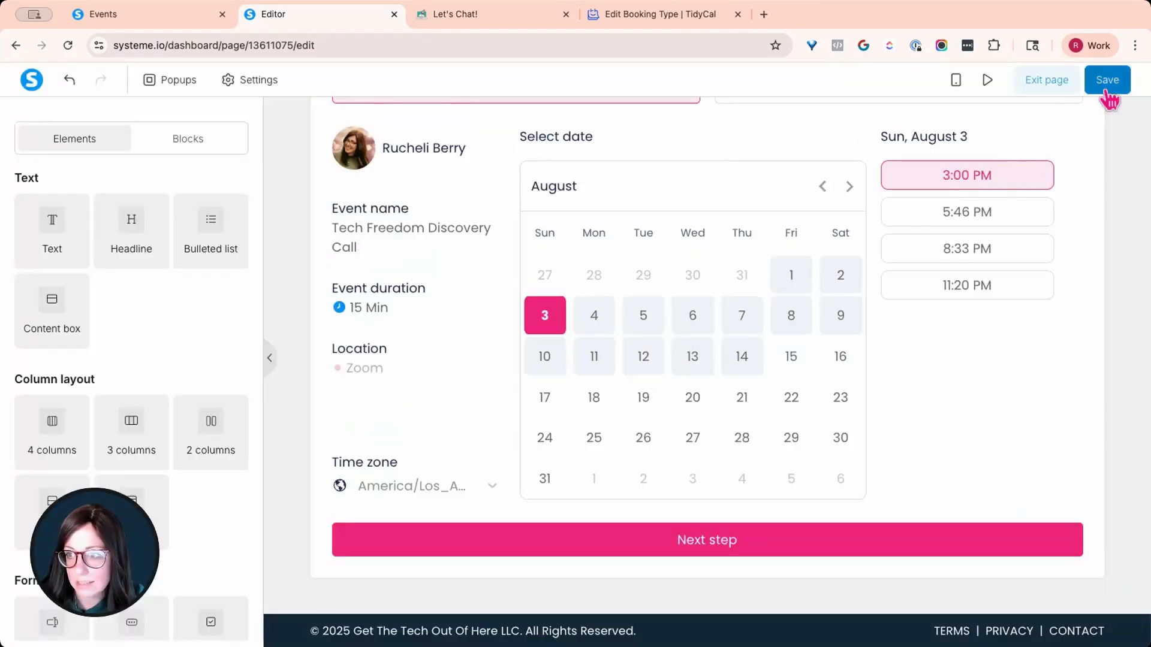
click(1106, 83)
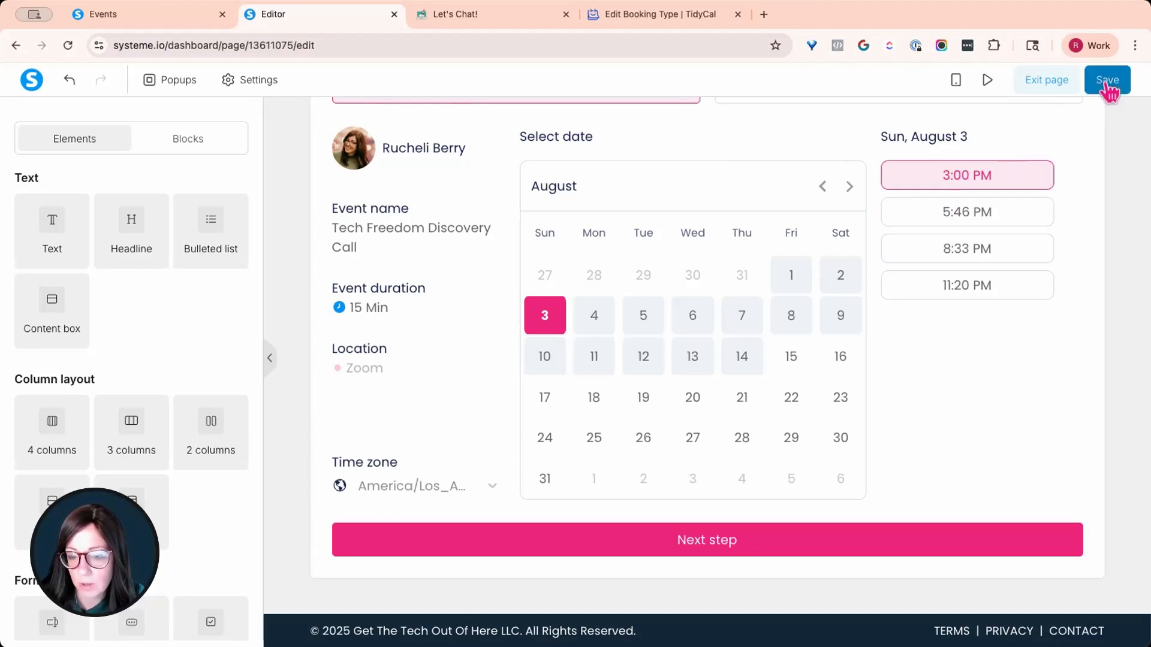
Try the booking flow in the page preview by choosing September 1 at 6:00 PM and continuing to the form step
click(451, 15)
scroll(635, 336, down, 5)
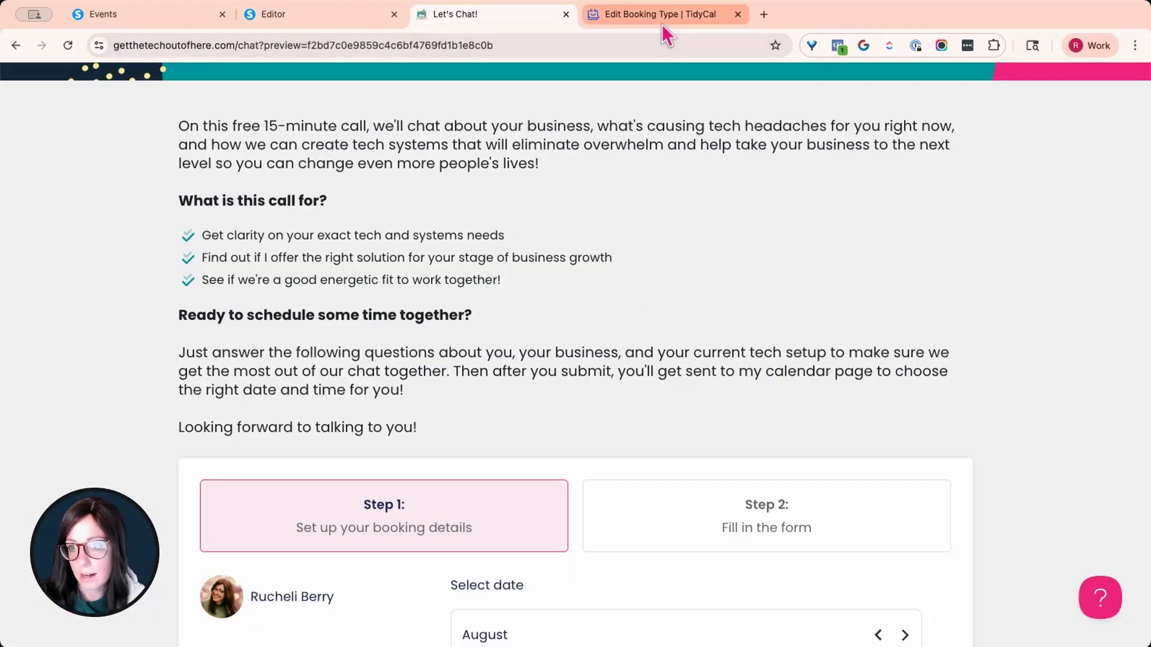
scroll(664, 141, down, 9)
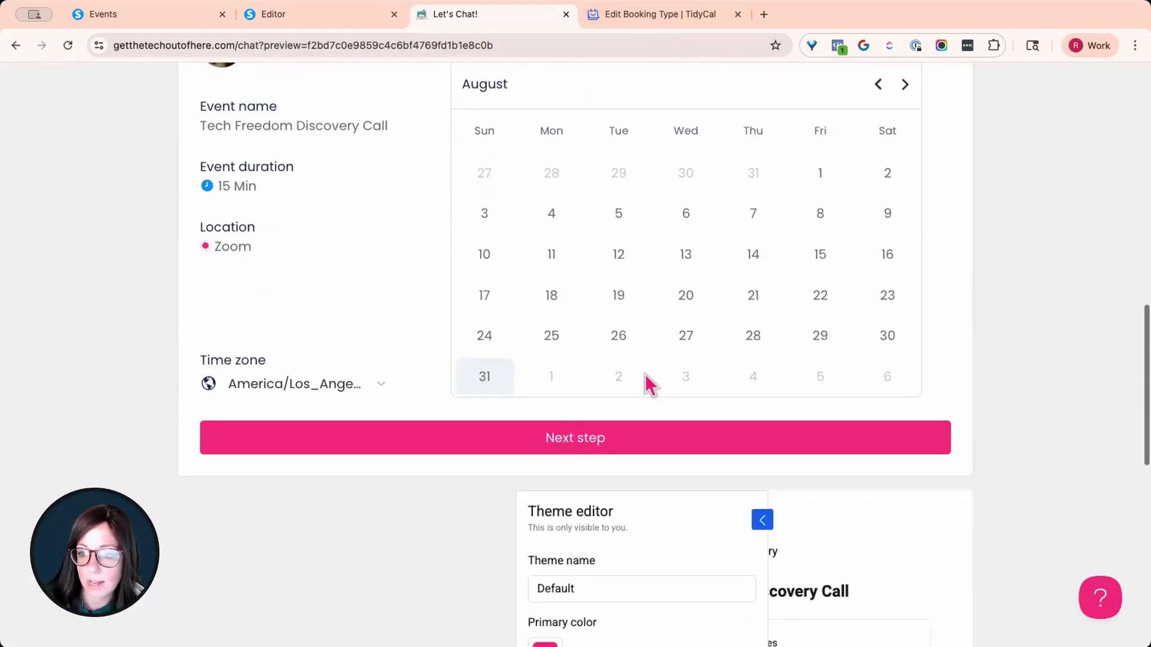
scroll(687, 315, up, 5)
click(904, 400)
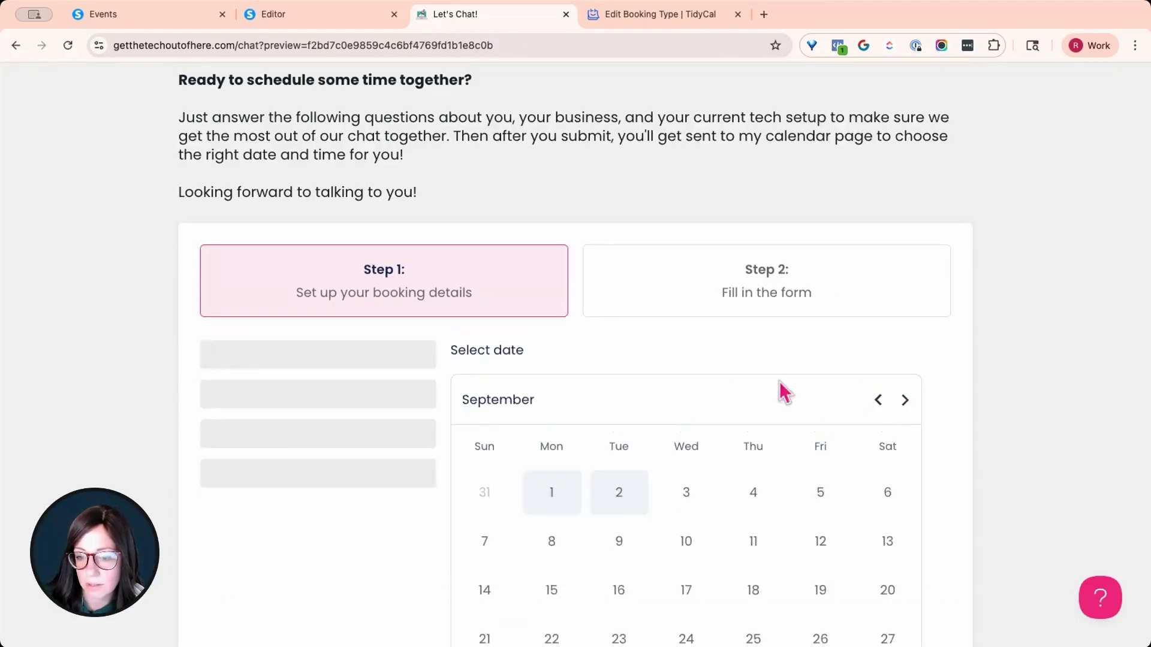
click(557, 501)
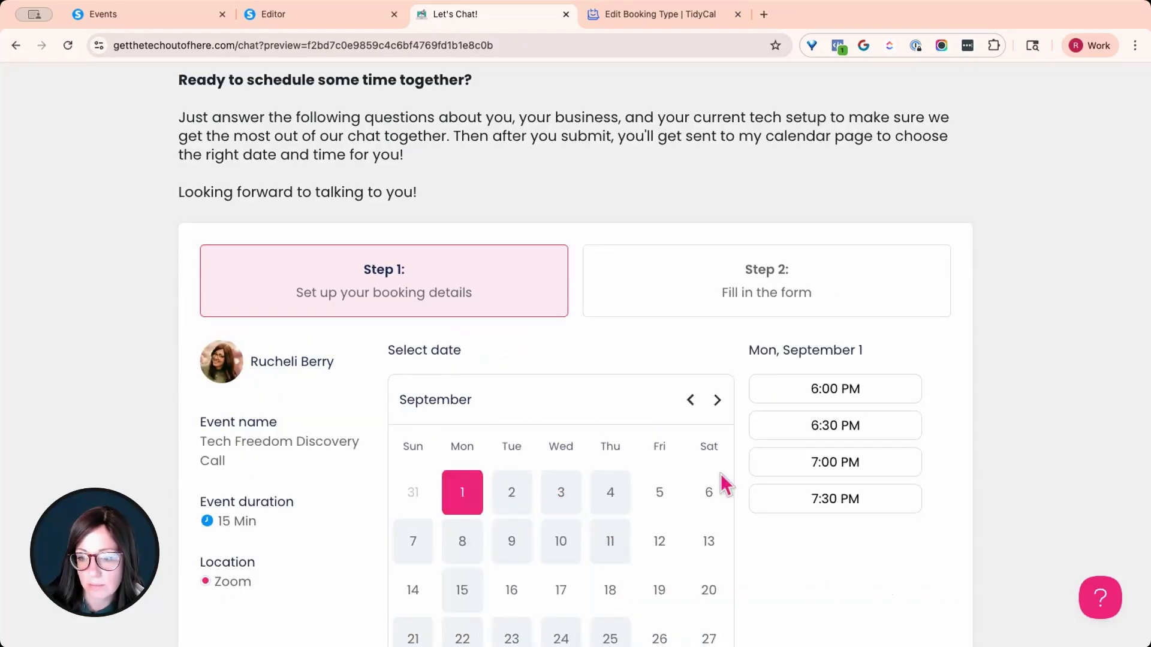
click(817, 396)
scroll(853, 380, down, 5)
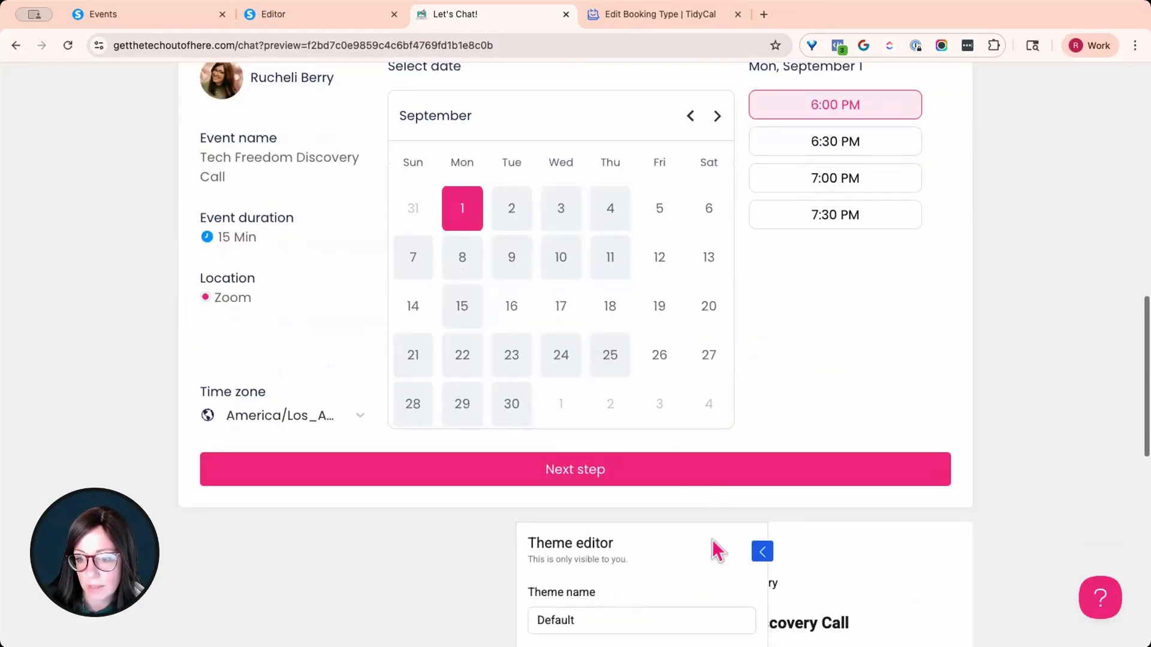
click(679, 477)
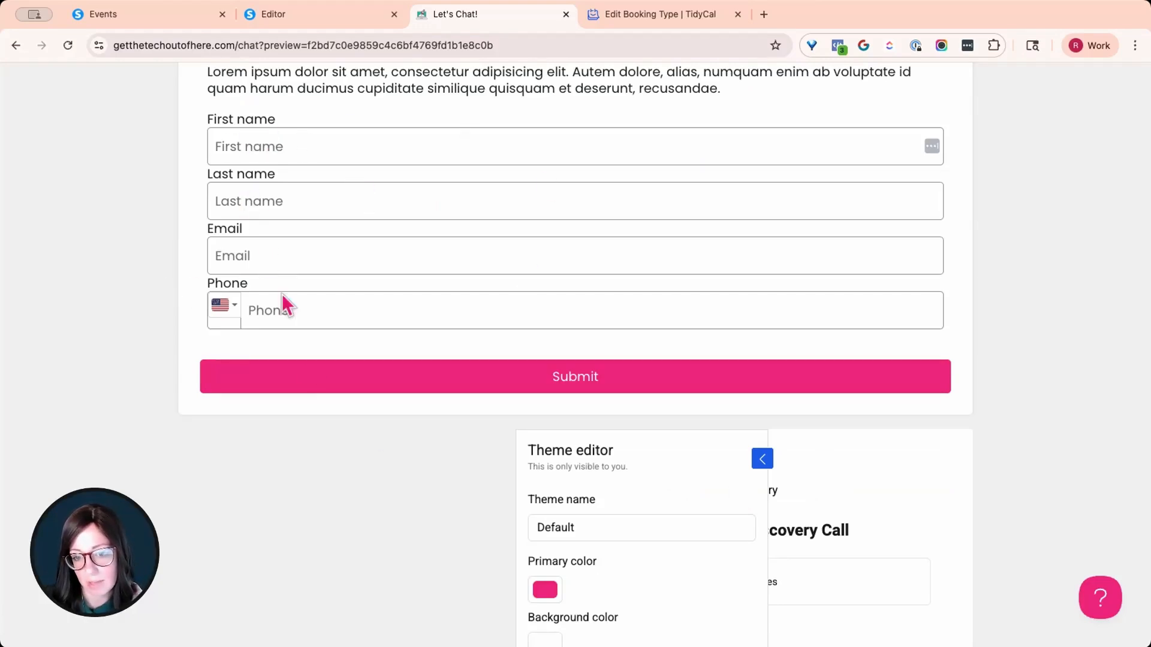
Switch to the TidyCal booking type and review all its questions to attendees with their answer types and options
click(647, 15)
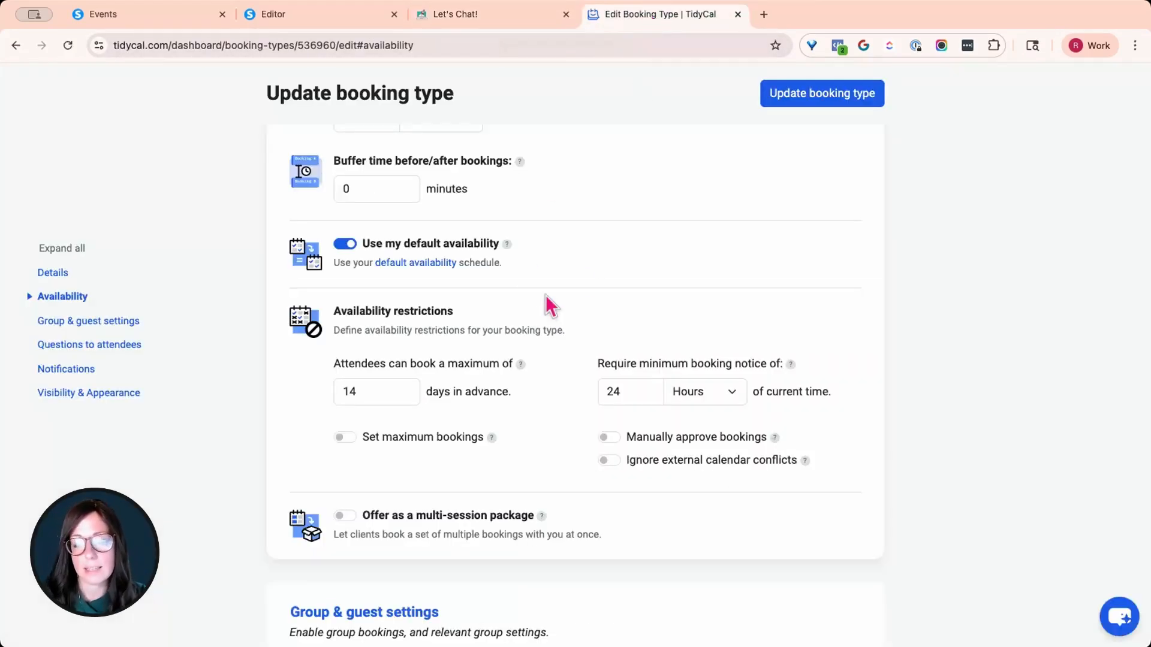
scroll(547, 294, down, 7)
click(355, 307)
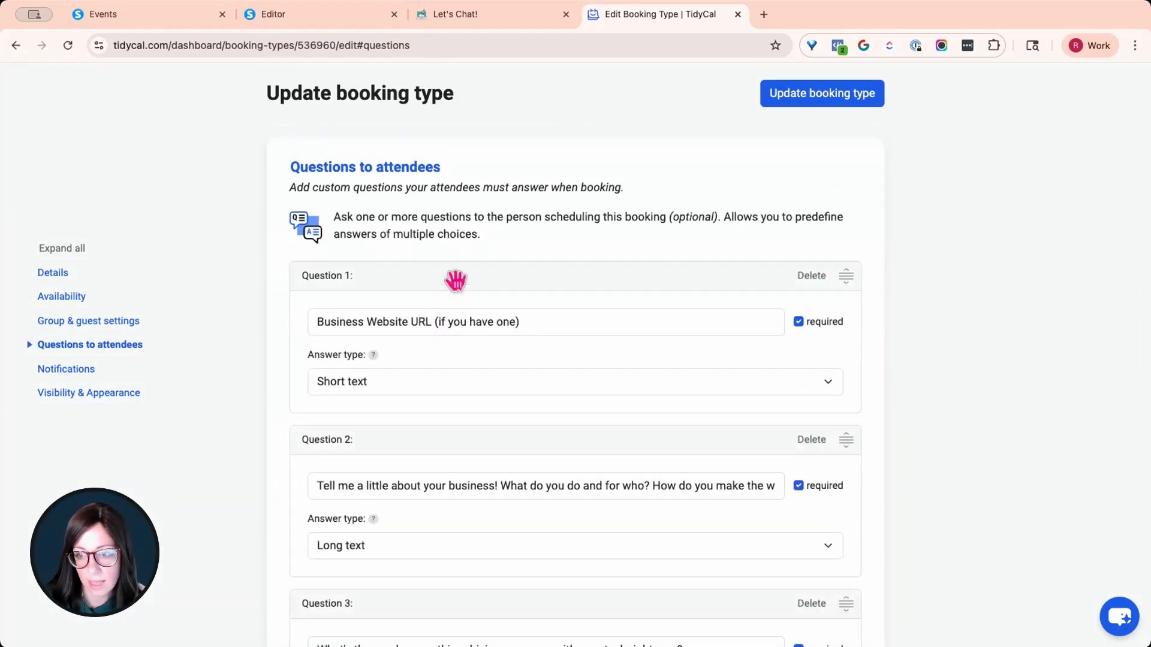
scroll(454, 281, down, 18)
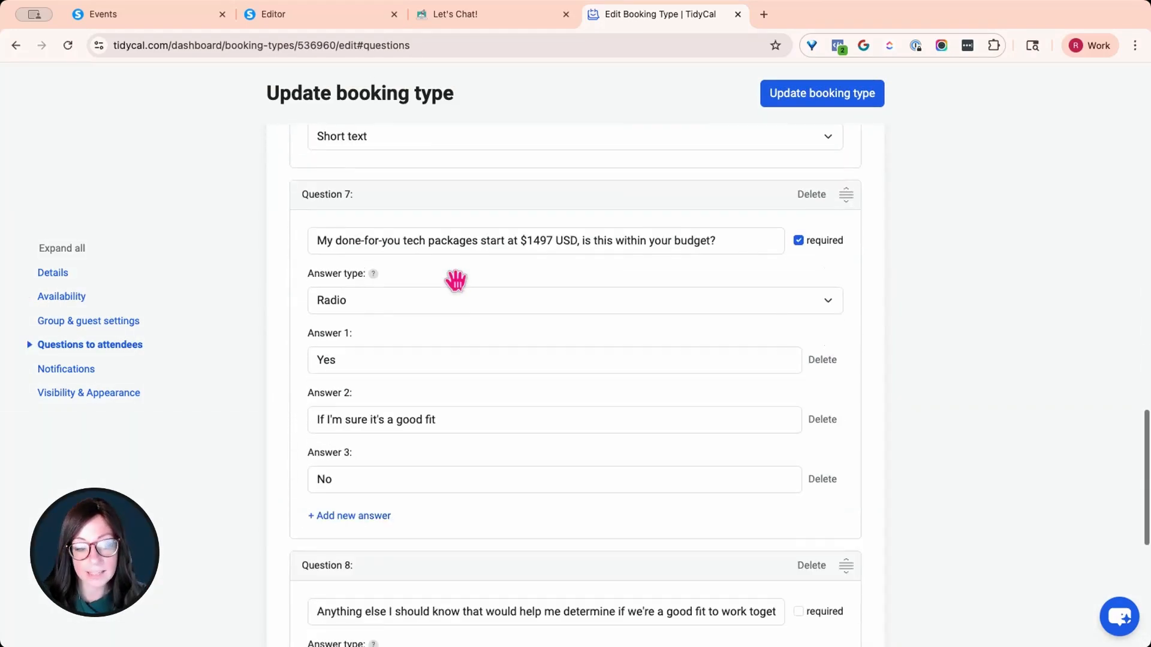
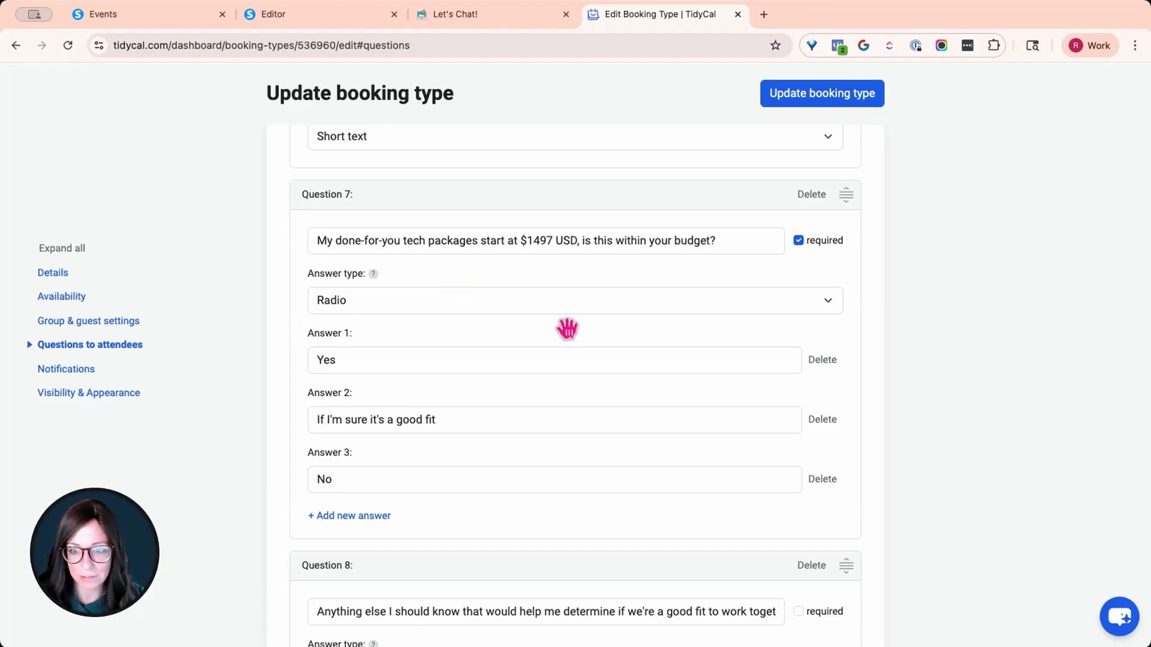
scroll(573, 327, up, 10)
scroll(576, 329, up, 10)
scroll(579, 336, down, 8)
scroll(581, 378, up, 8)
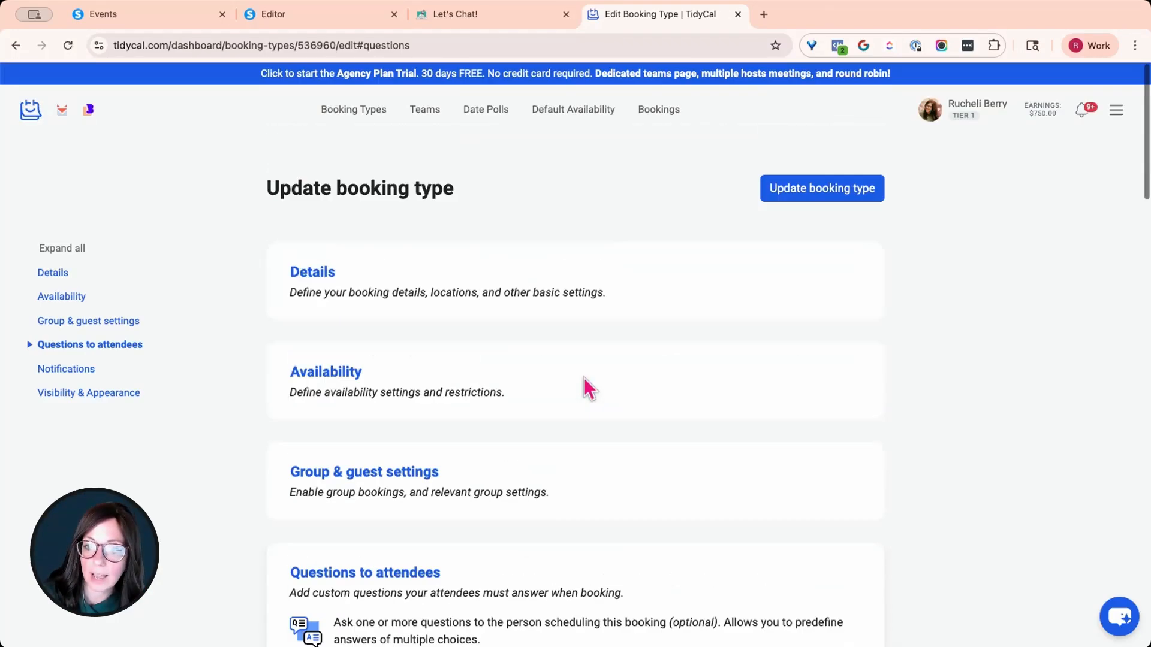
Open the Tech Freedom Discovery Call event in systeme.io and look through all its settings for attendee question options
click(113, 15)
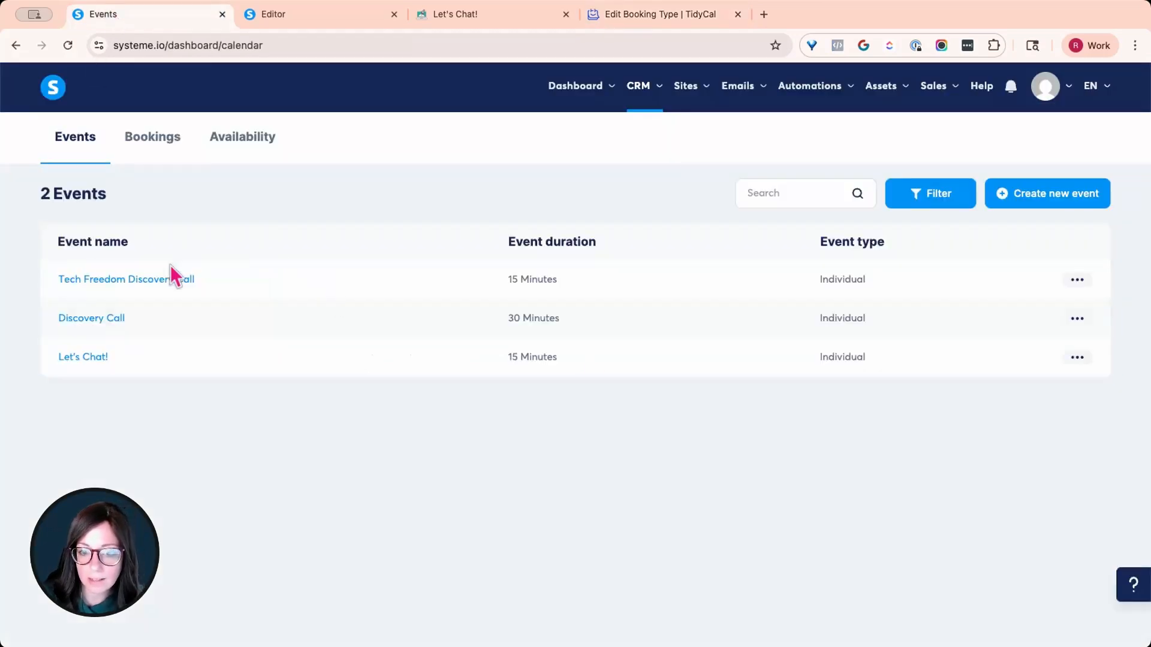
click(161, 288)
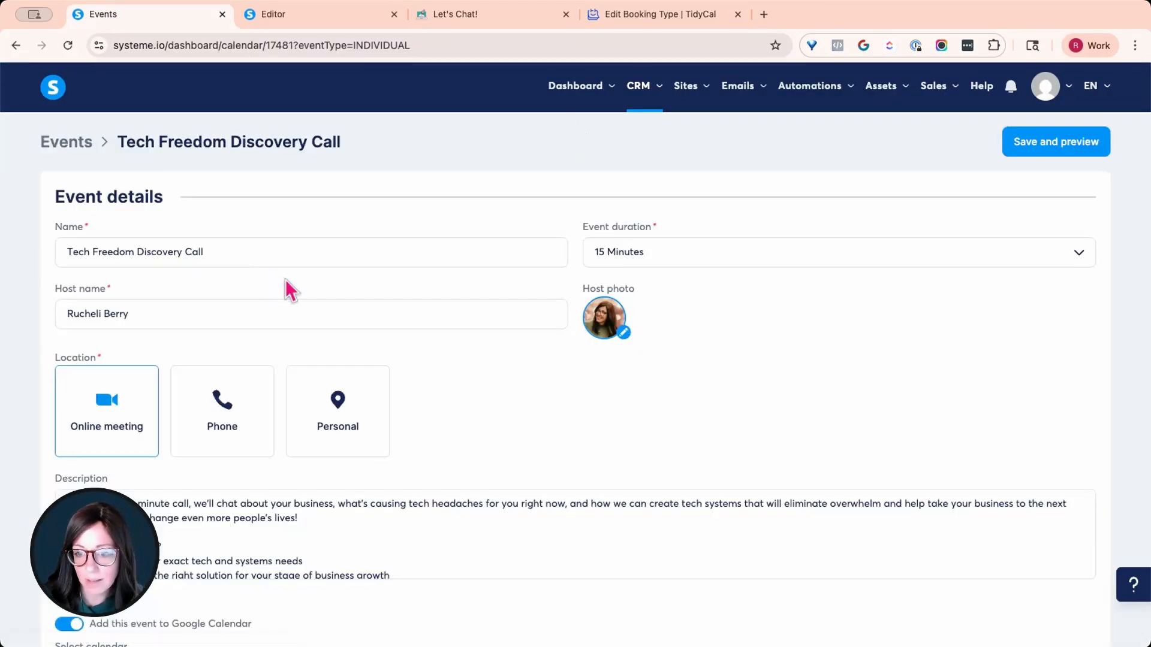
scroll(287, 288, down, 5)
scroll(285, 280, down, 5)
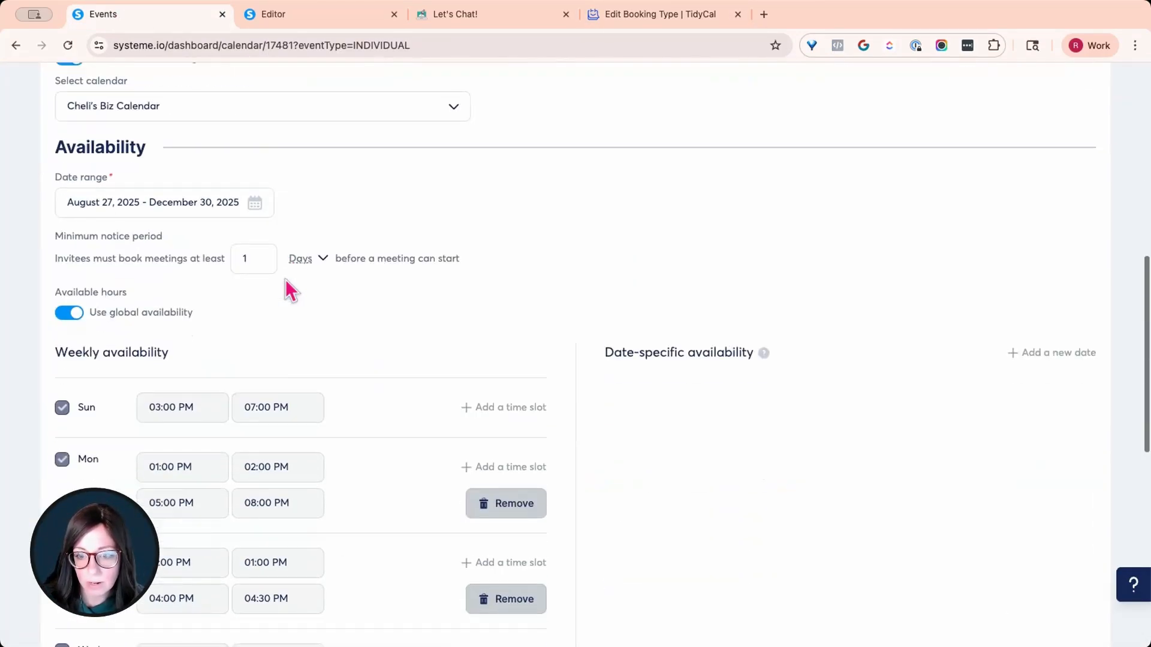
scroll(286, 280, down, 9)
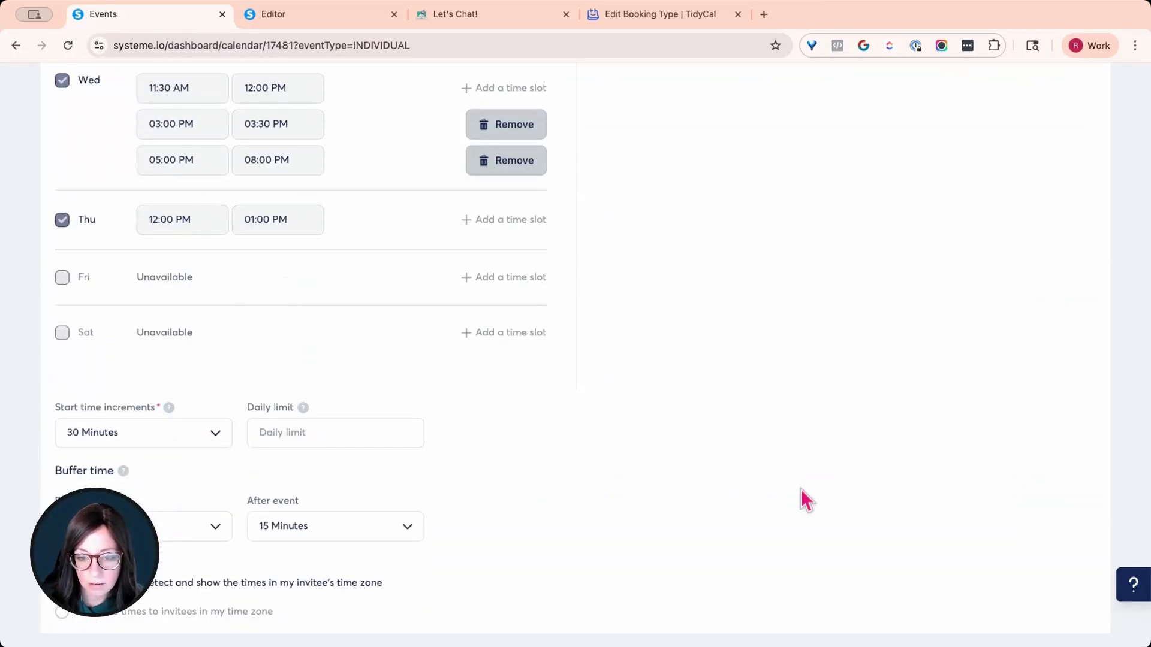
scroll(652, 448, up, 15)
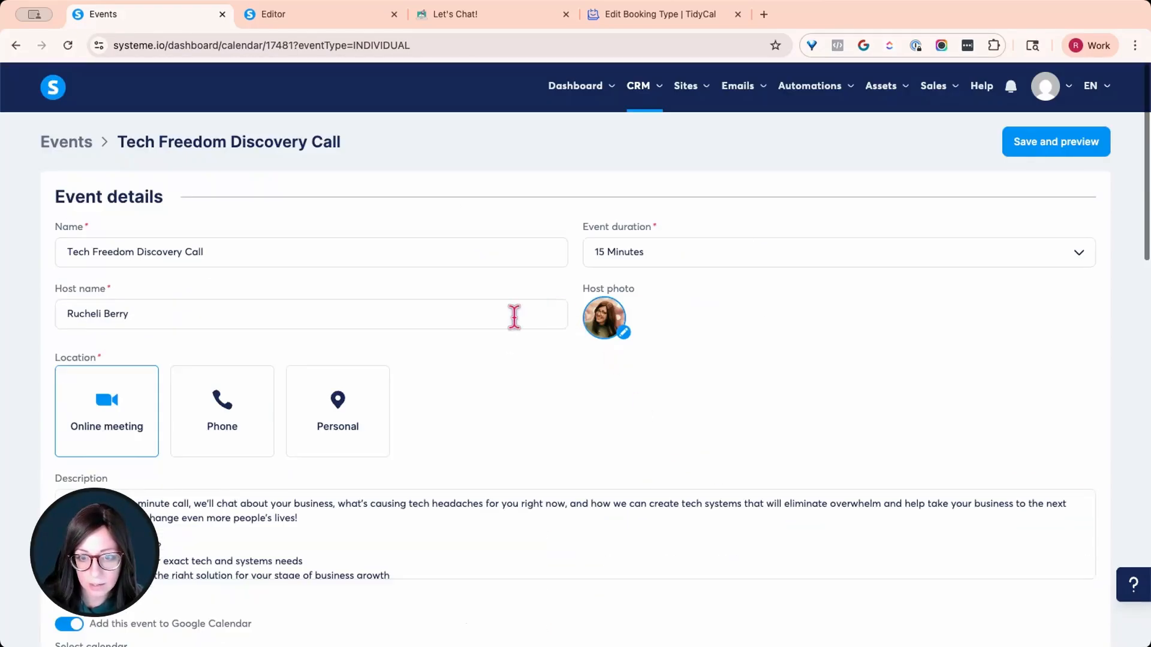
Open the form settings of the calendar element in the page editor and add a question to the booking form
click(290, 17)
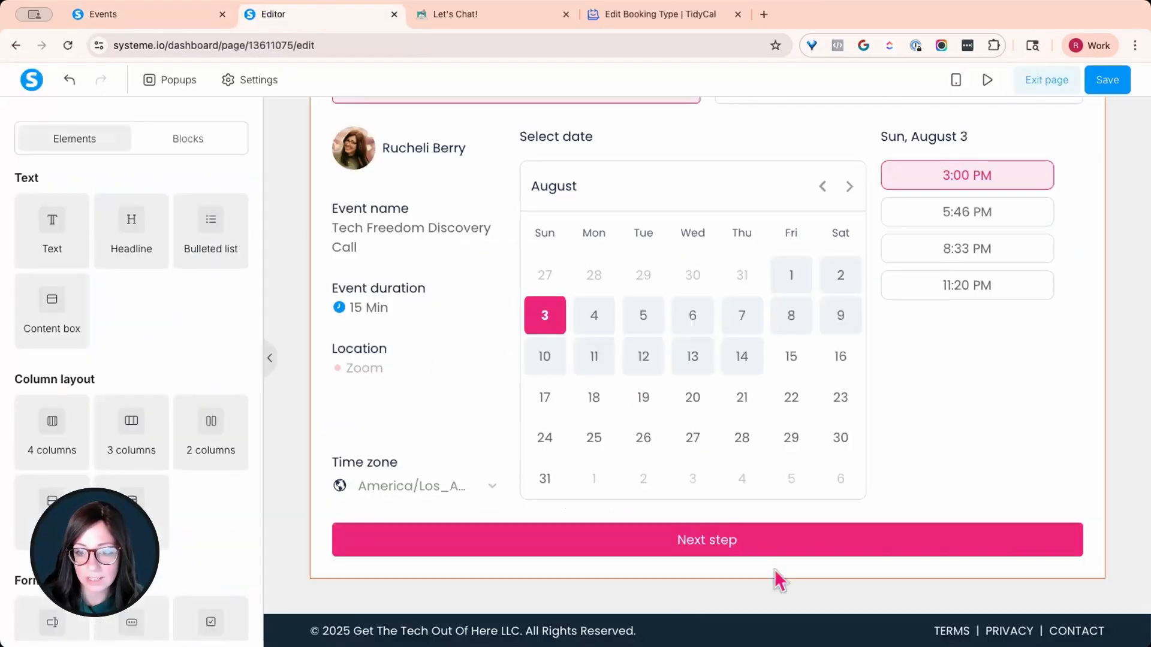
scroll(659, 384, up, 5)
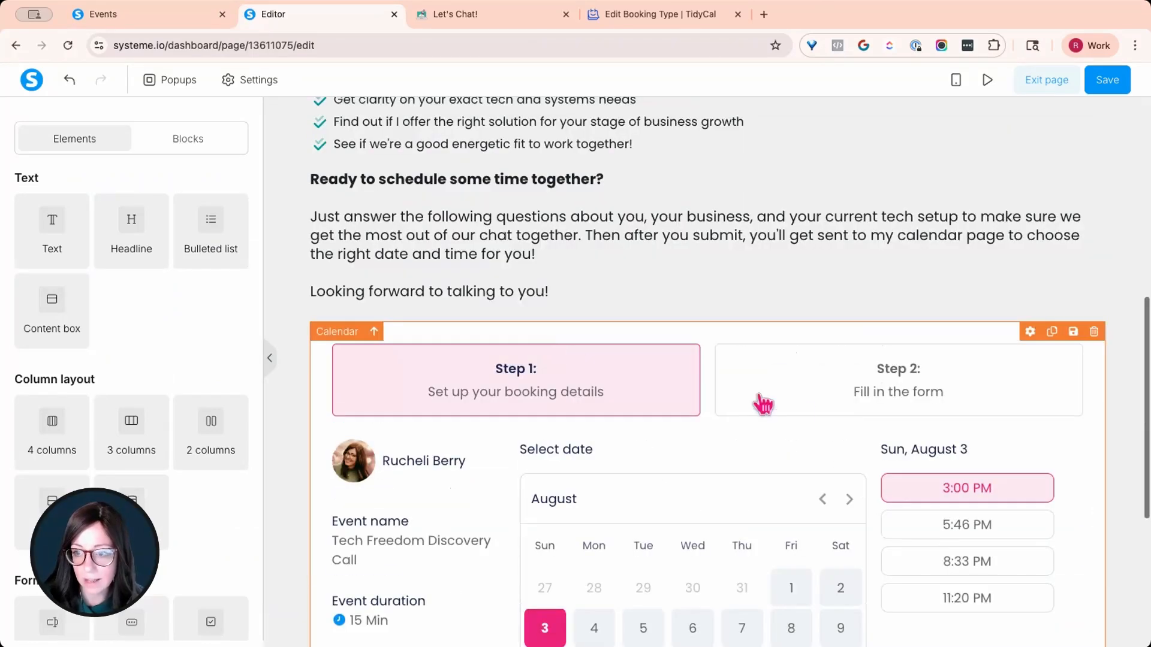
click(711, 336)
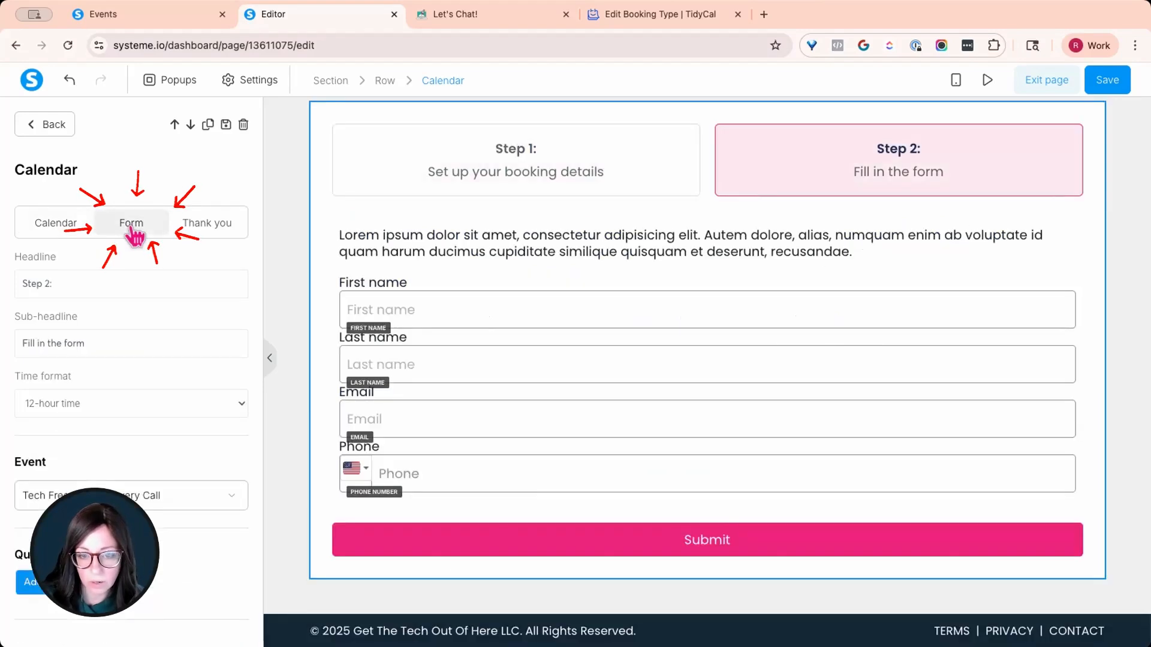
click(133, 225)
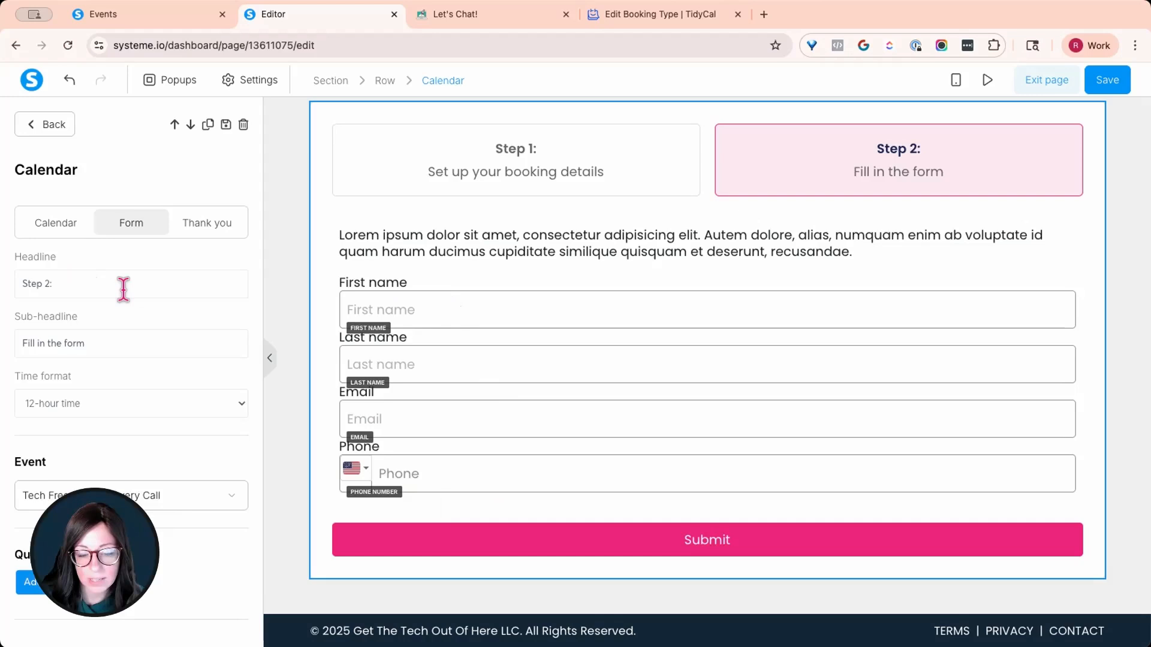
scroll(123, 289, down, 3)
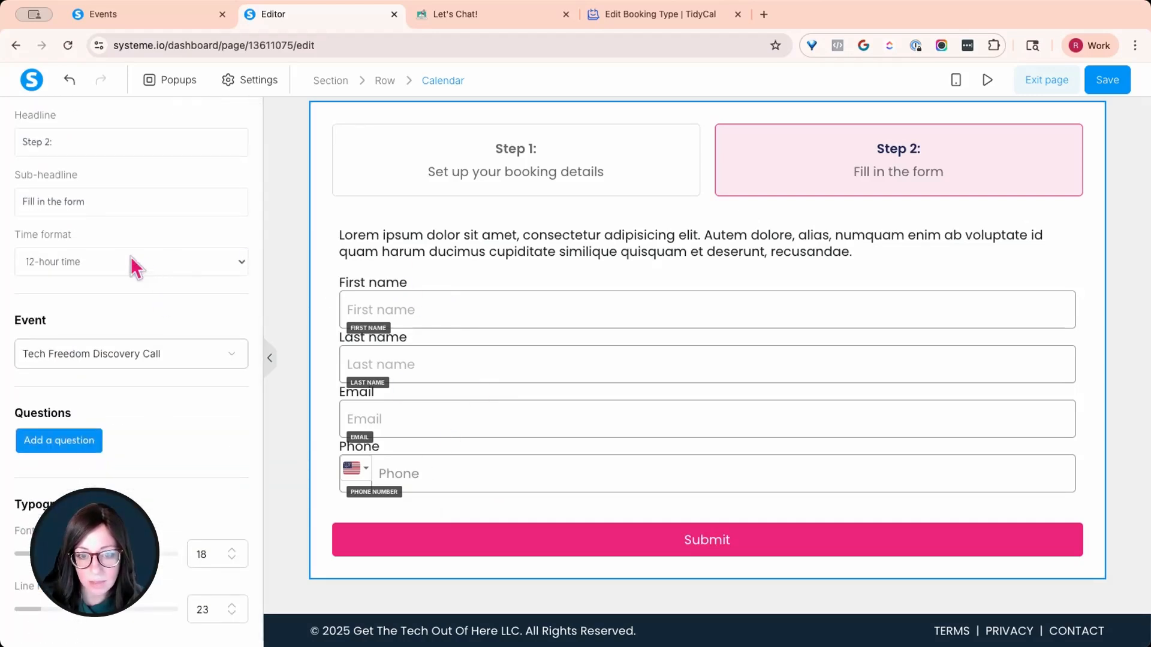
scroll(132, 262, down, 3)
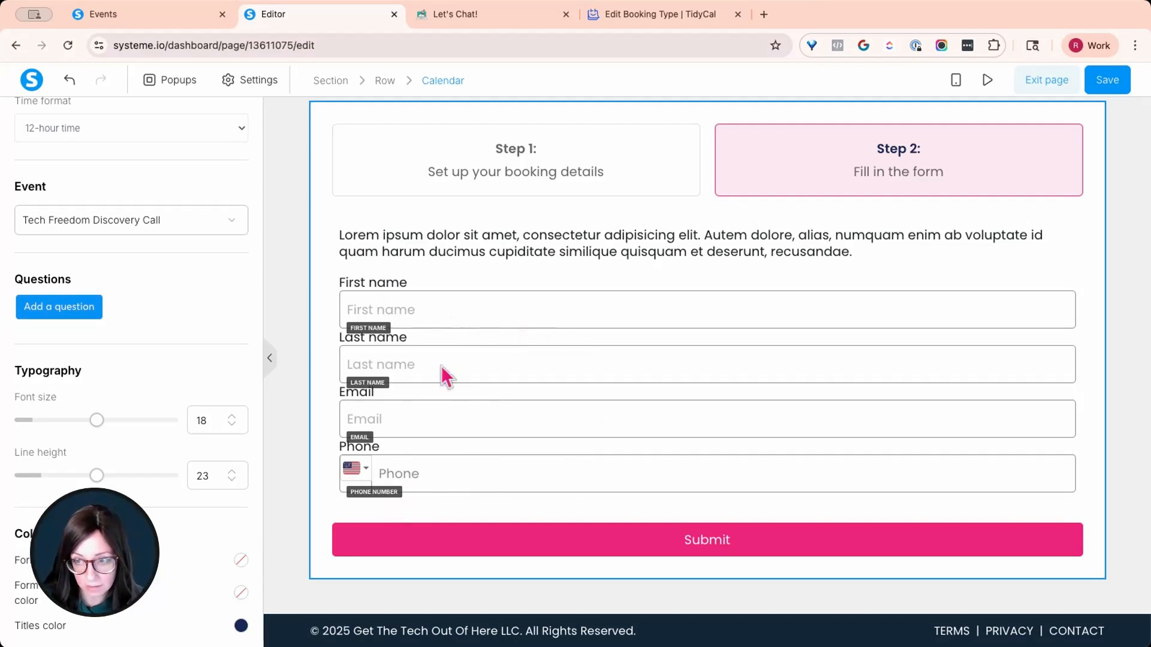
click(57, 307)
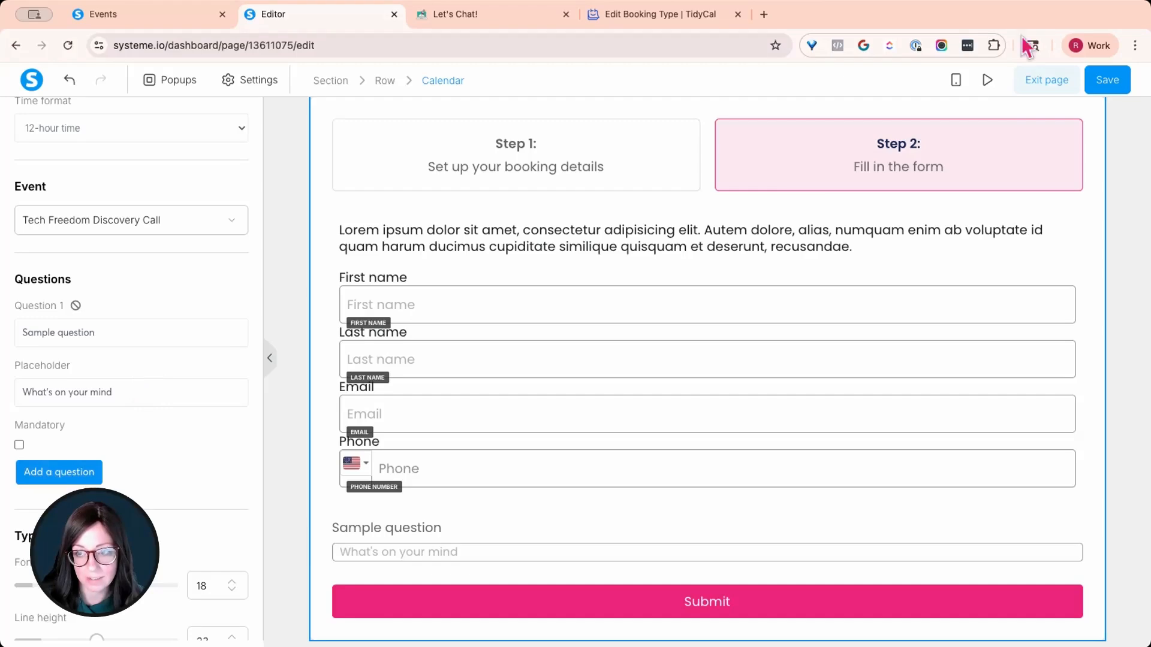
Copy TidyCal's first attendee question, "Business Website URL (if you have one)", into the title of Question 1 in the page editor
click(641, 17)
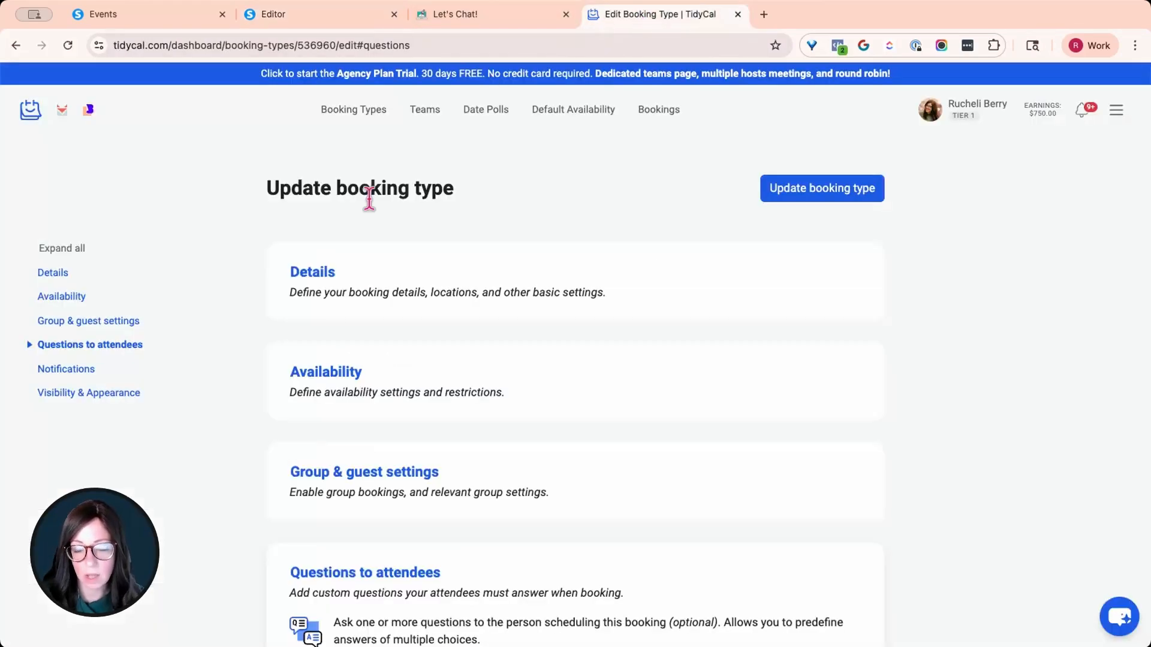
scroll(445, 290, down, 7)
triple_click(424, 334)
key(ctrl+c)
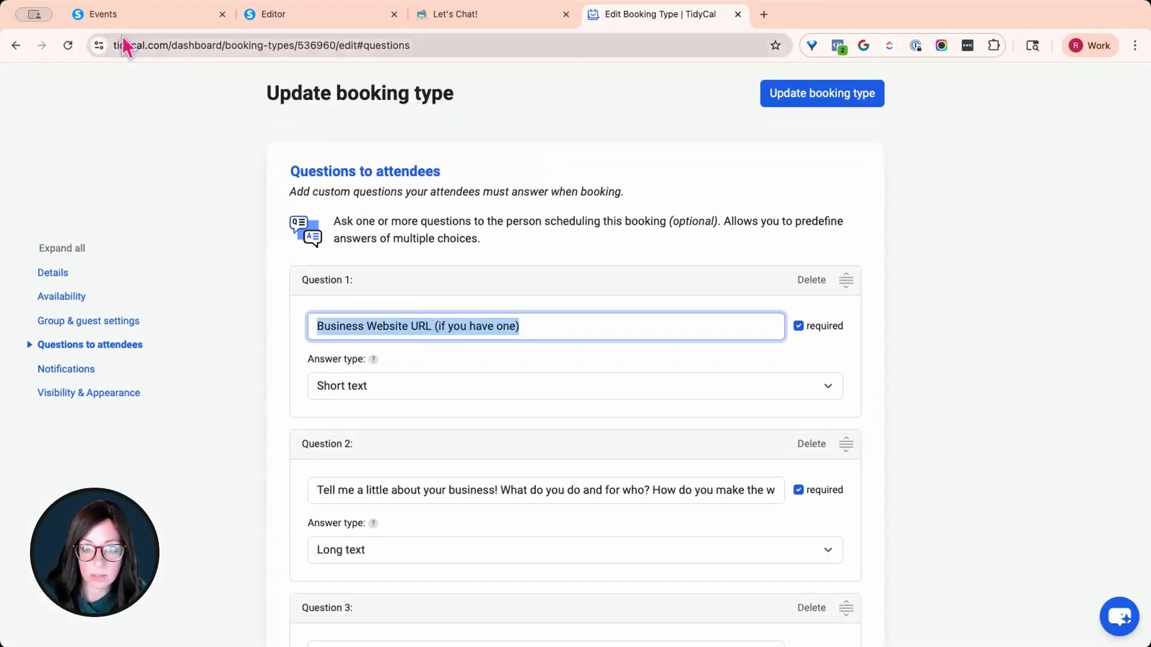
click(123, 16)
click(265, 24)
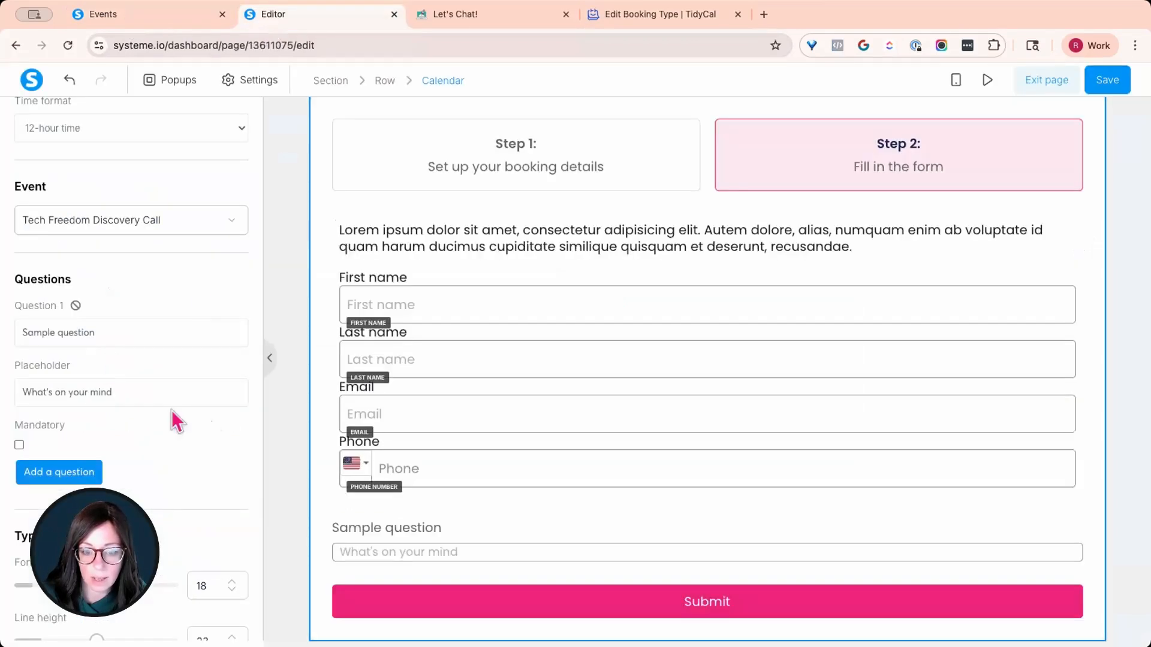
double_click(87, 333)
key(ctrl+v)
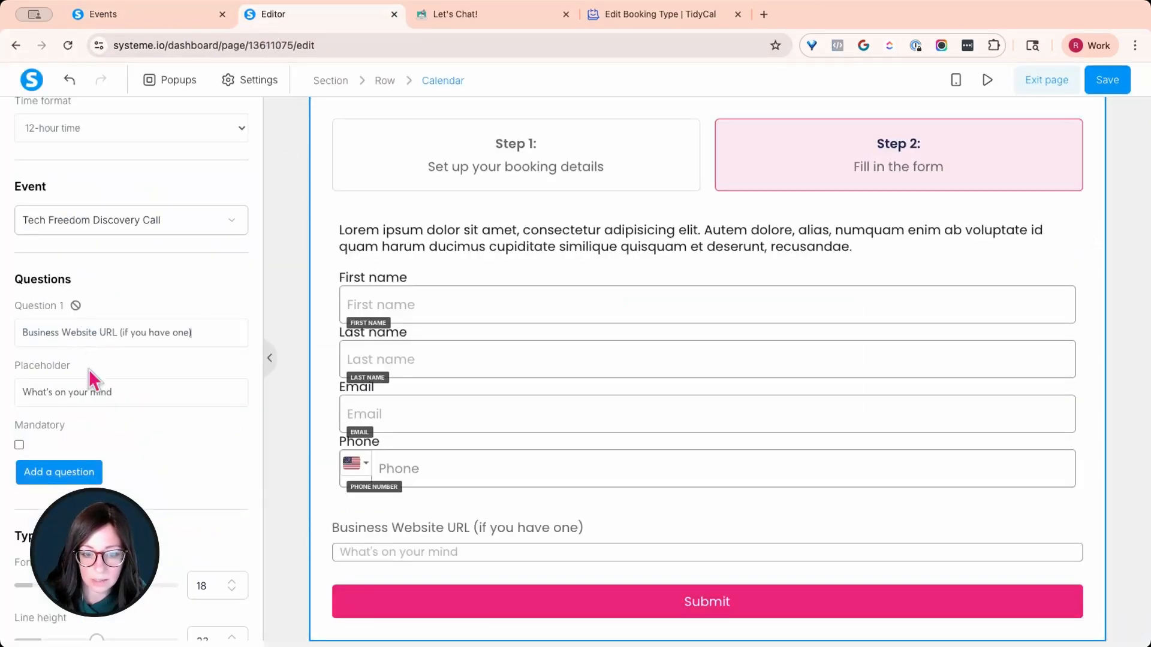
Shorten Question 1's title to "Business Website URL" and set its placeholder to "(if you have one or N/A)"
mouse_move(113, 334)
mouse_down()
mouse_move(223, 333)
mouse_move(125, 327)
mouse_up()
click(223, 333)
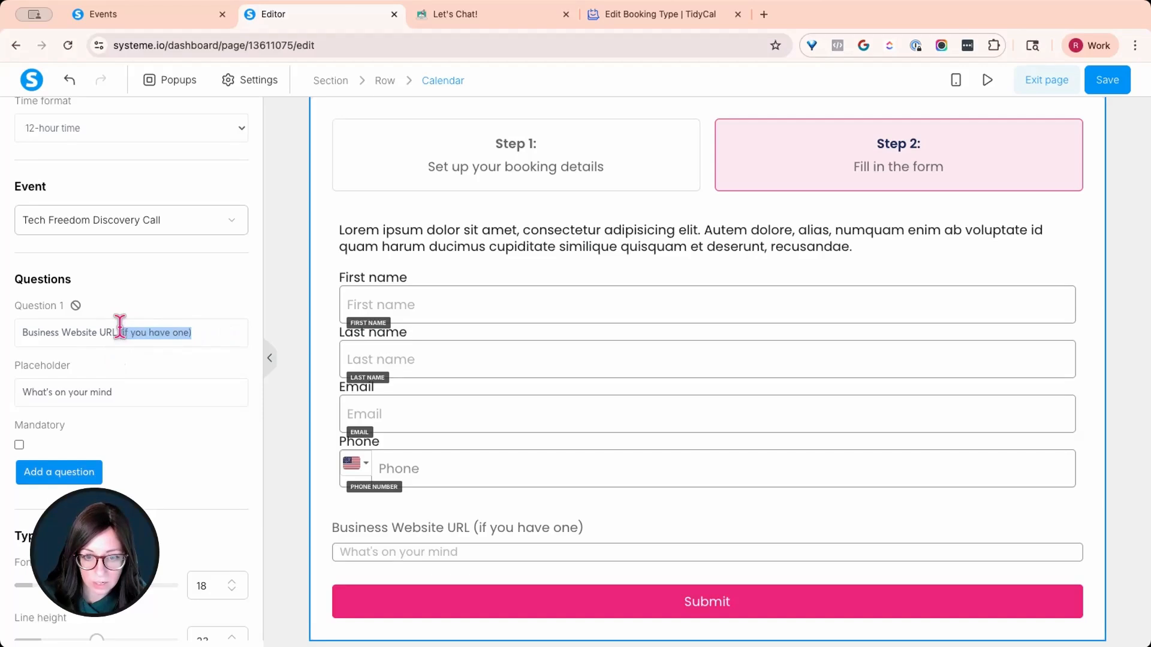
key(BackSpace)
key(BackSpace)
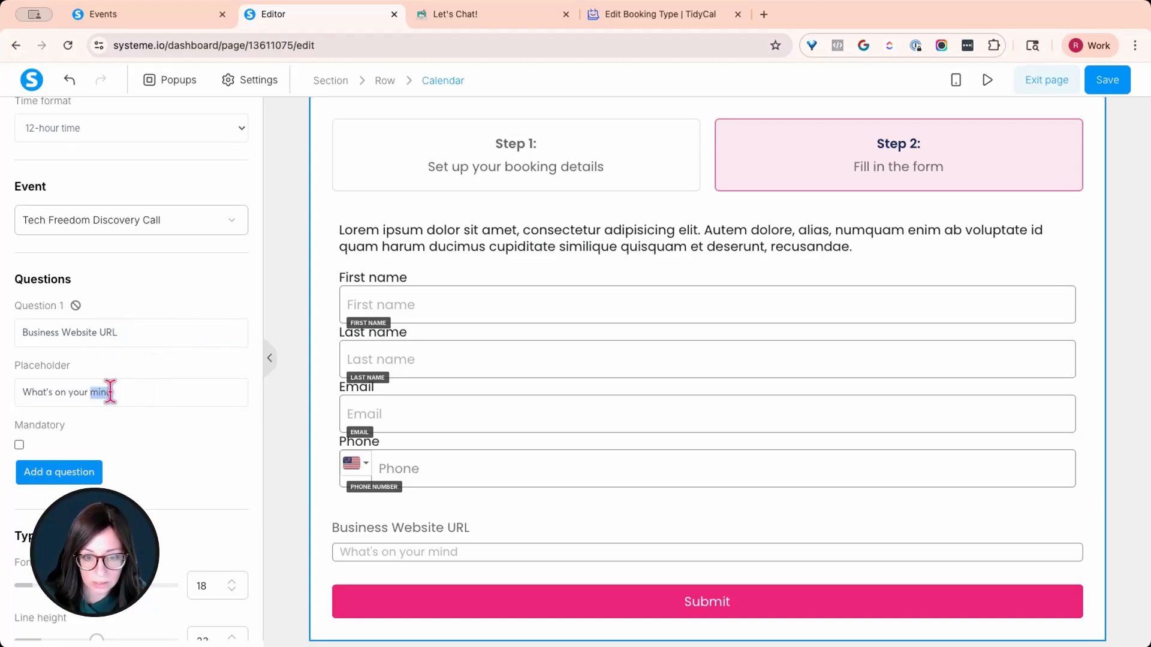
triple_click(110, 392)
text((if you have one))
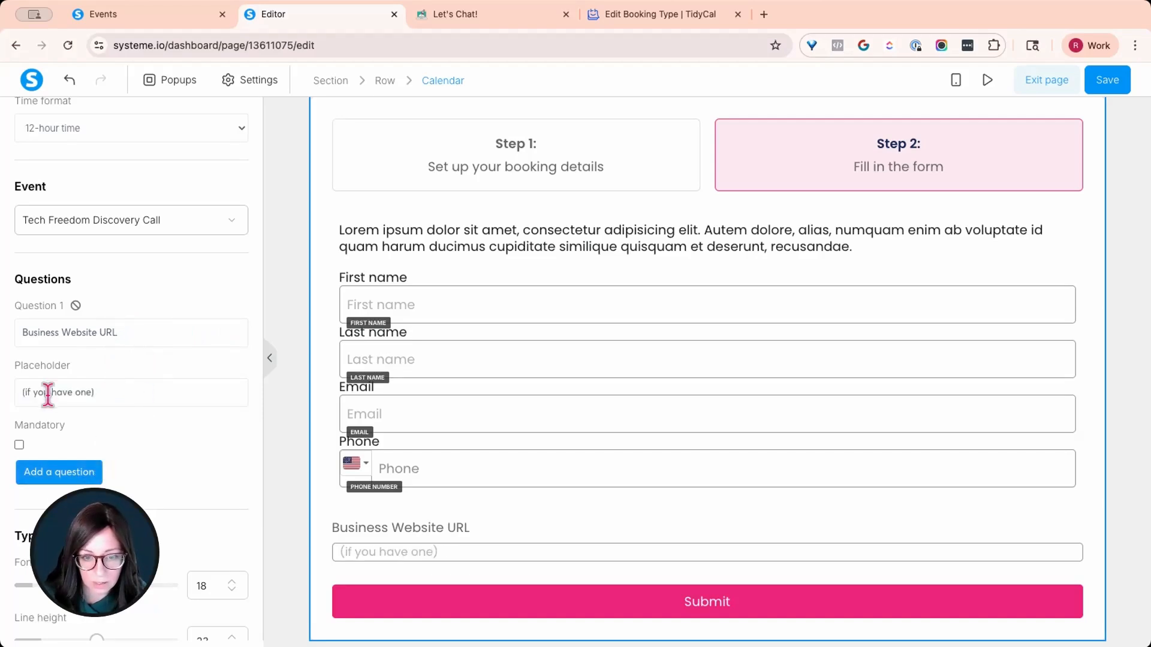
key(Left)
text(or N/A)
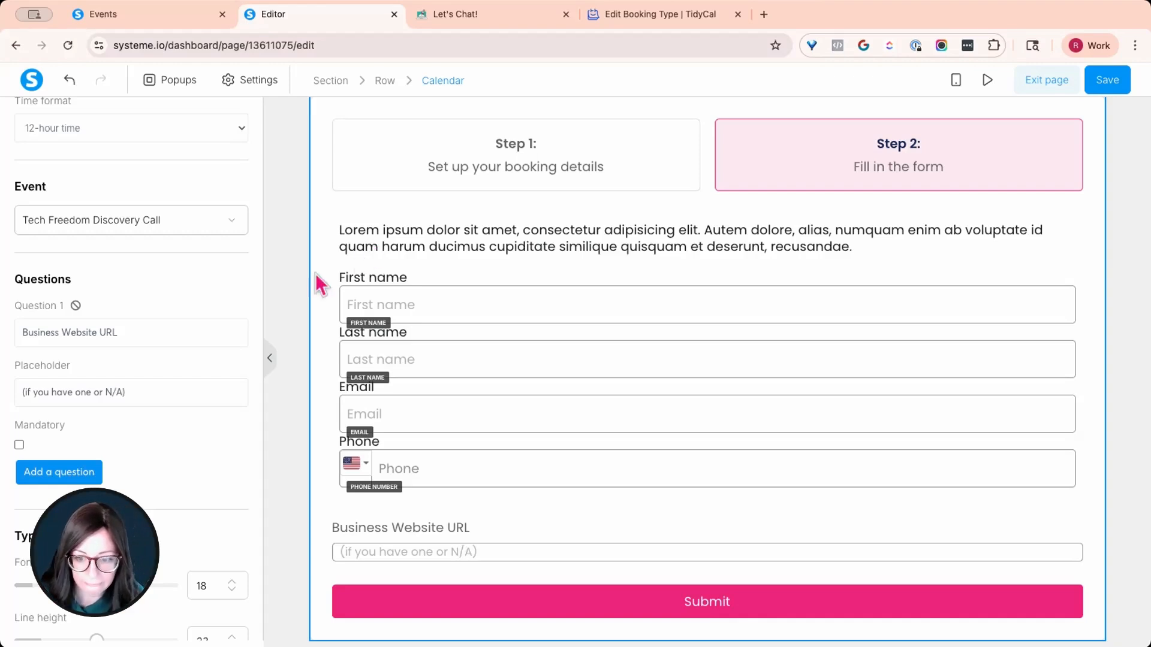
Make Question 1 mandatory and try the form typography with font size 24 and line height 33
scroll(158, 446, down, 5)
drag(96, 500, 72, 501)
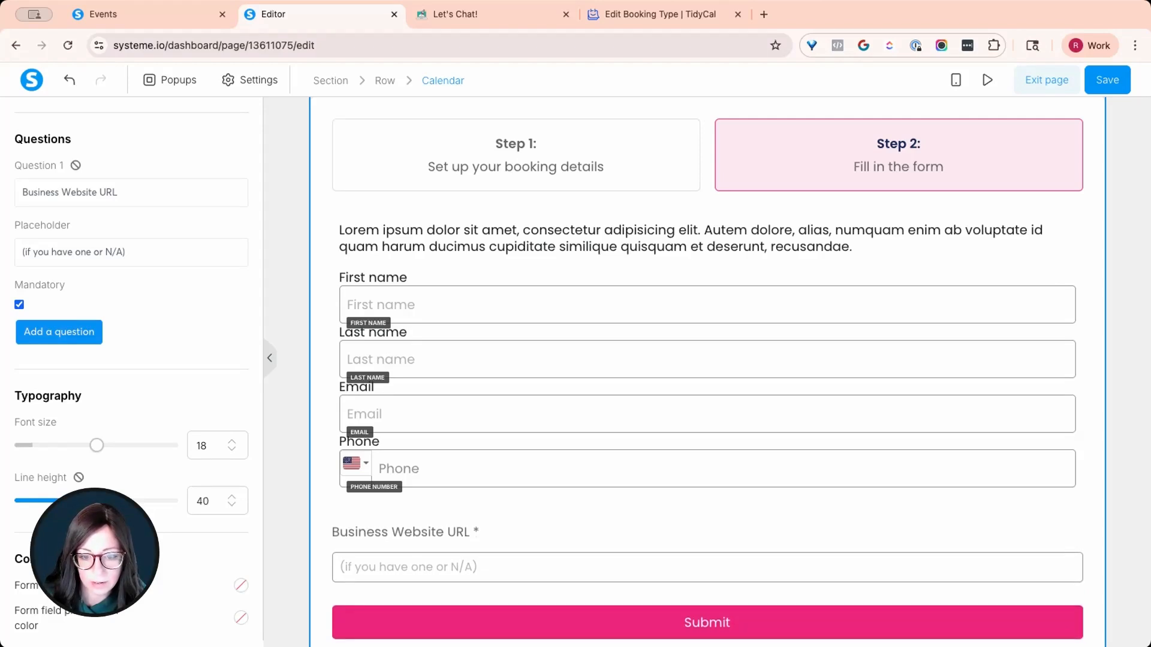
drag(96, 445, 47, 445)
drag(72, 501, 59, 500)
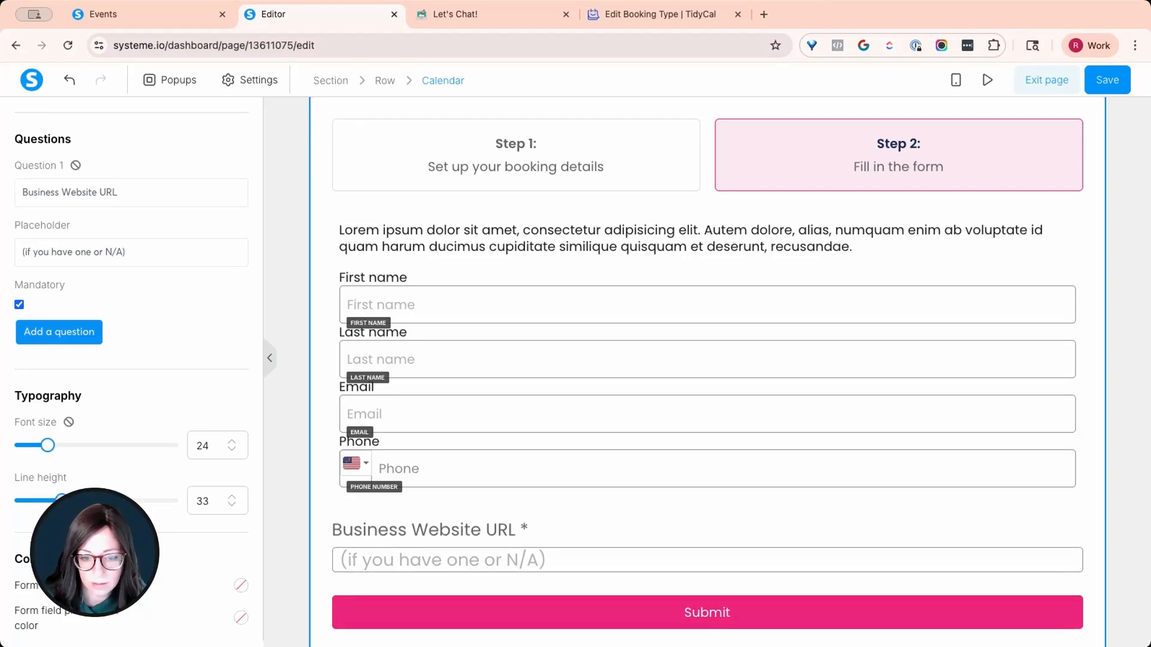
Look through the remaining form style settings, and set the typography to font size 18 and line height 29
scroll(50, 461, down, 8)
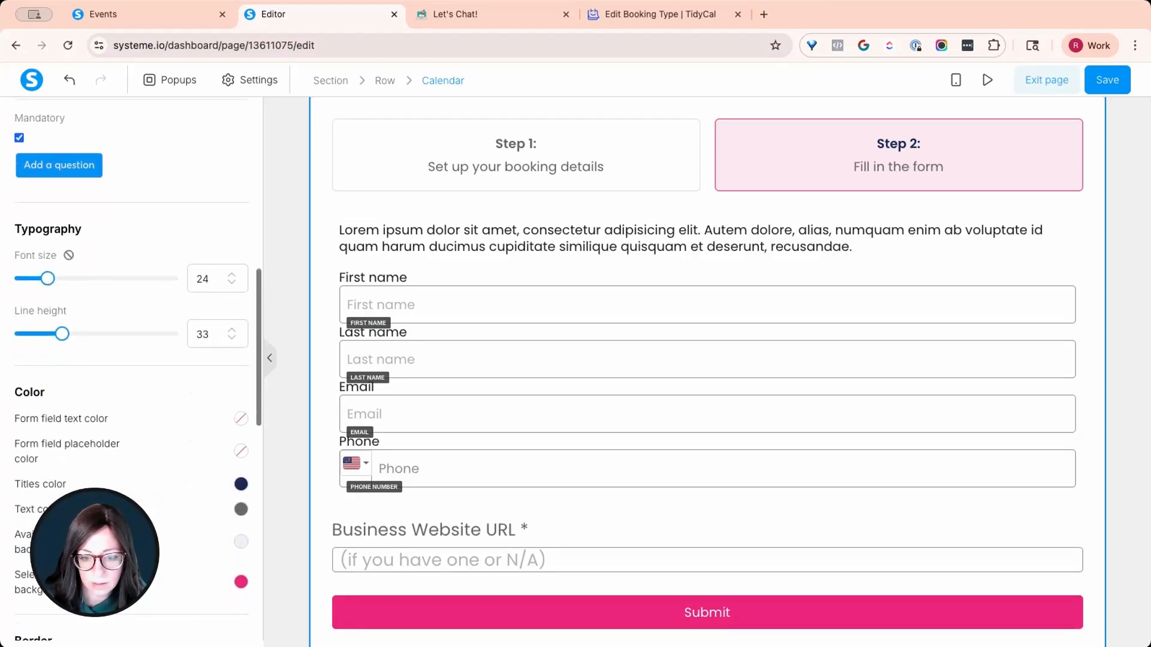
scroll(132, 370, down, 6)
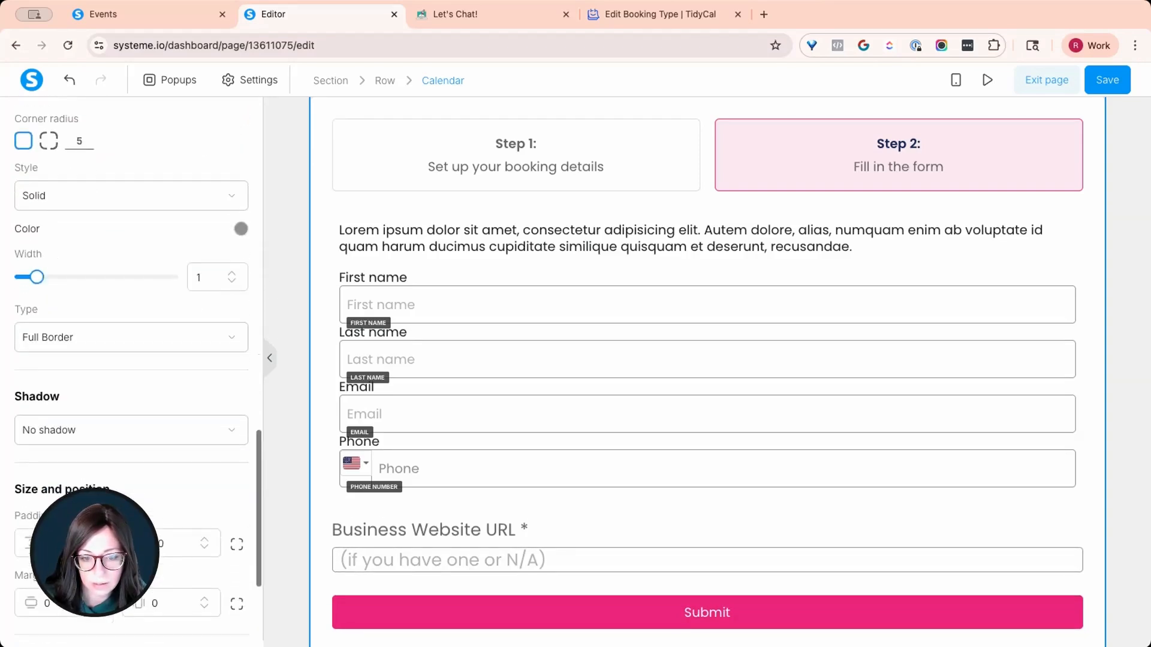
scroll(132, 370, down, 2)
scroll(132, 369, up, 15)
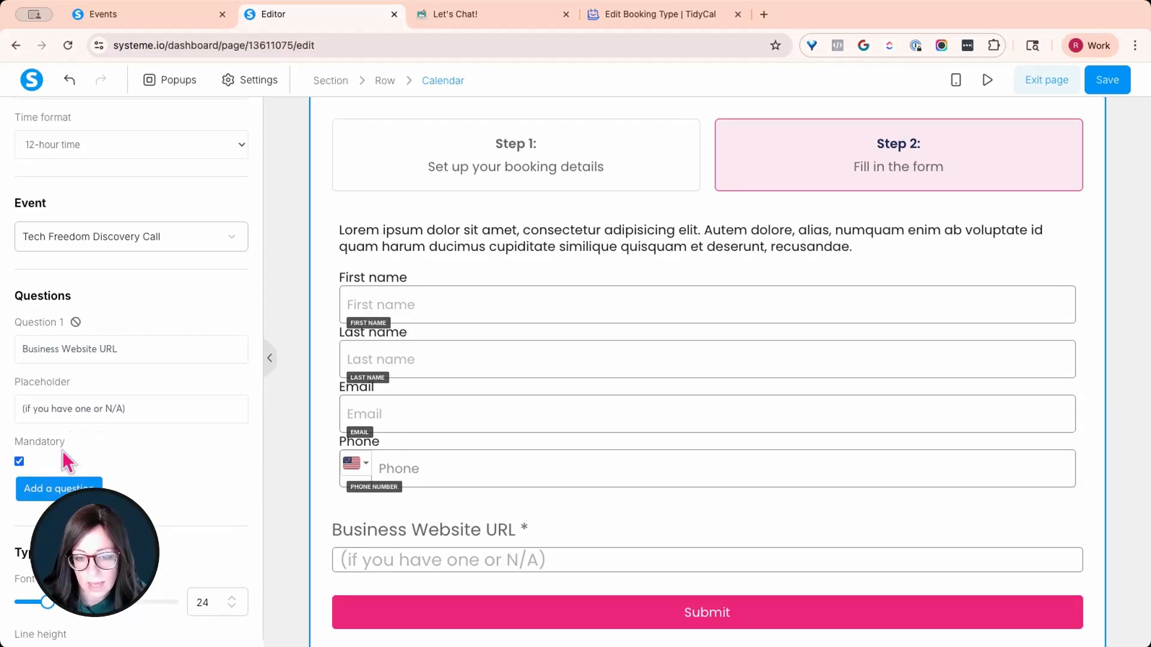
scroll(71, 461, down, 1)
scroll(71, 461, down, 3)
drag(45, 502, 37, 503)
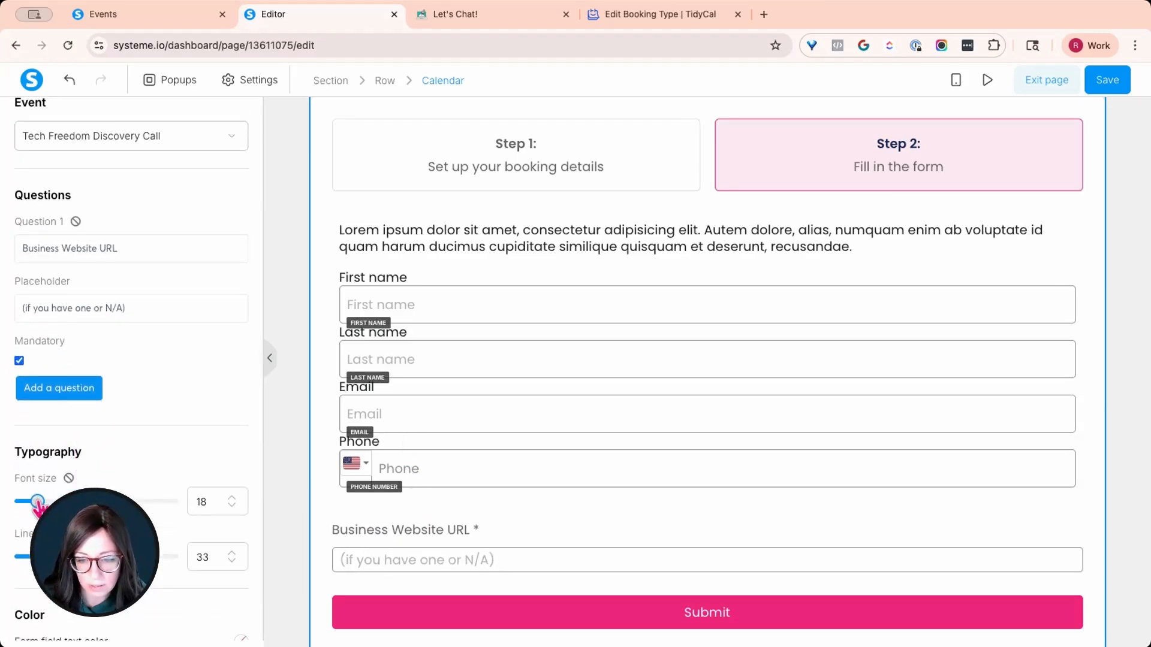
drag(56, 557, 51, 557)
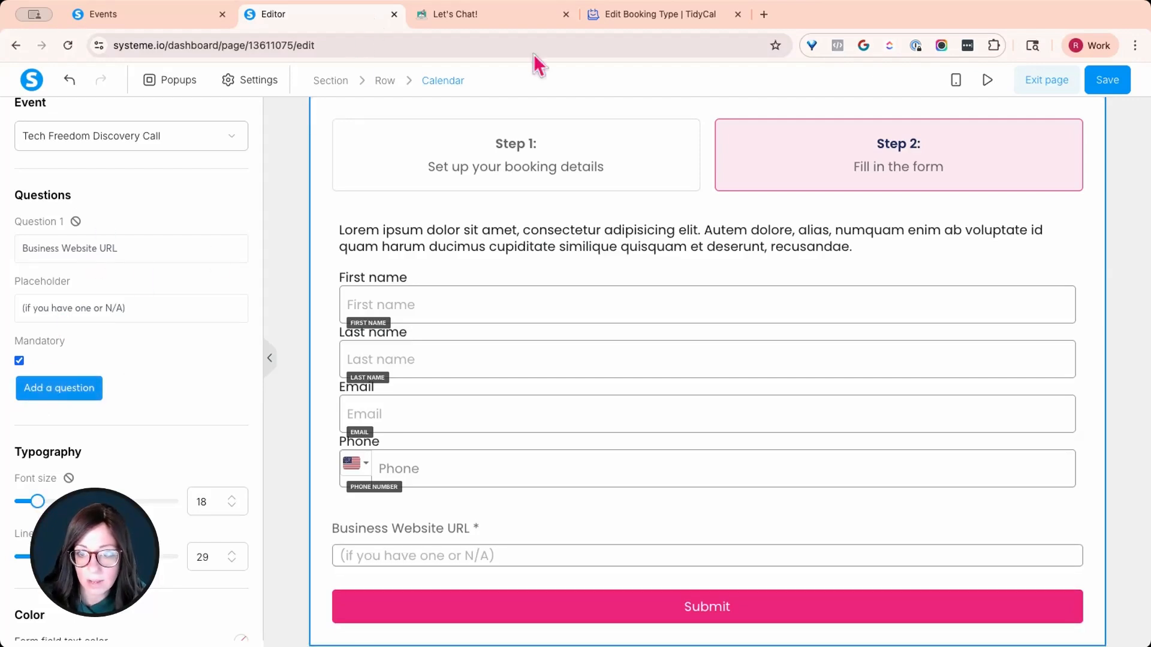
Copy TidyCal's second attendee question and add a second form question titled "Tell me about your business!" in the page editor
click(596, 18)
triple_click(351, 492)
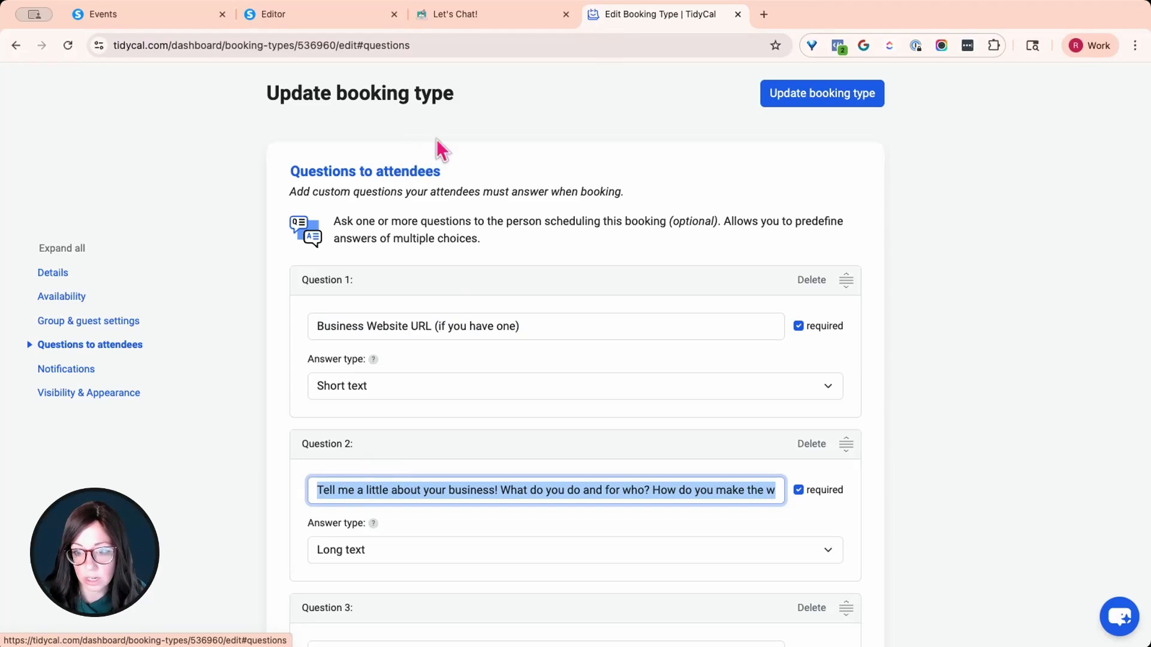
click(168, 24)
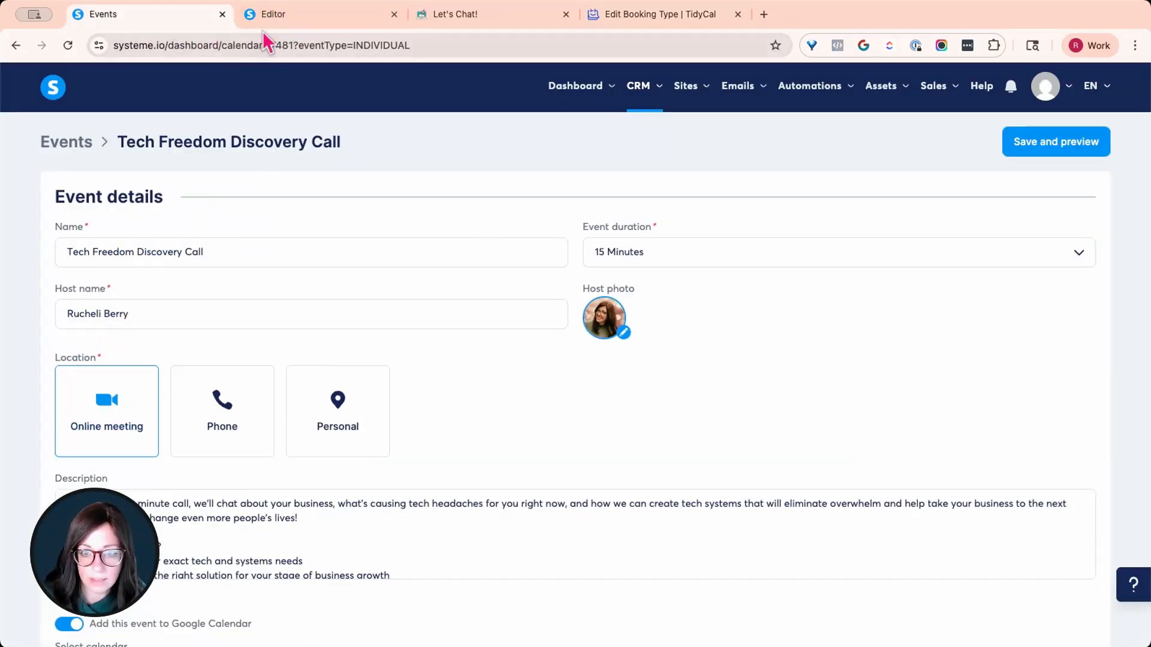
click(263, 15)
click(80, 390)
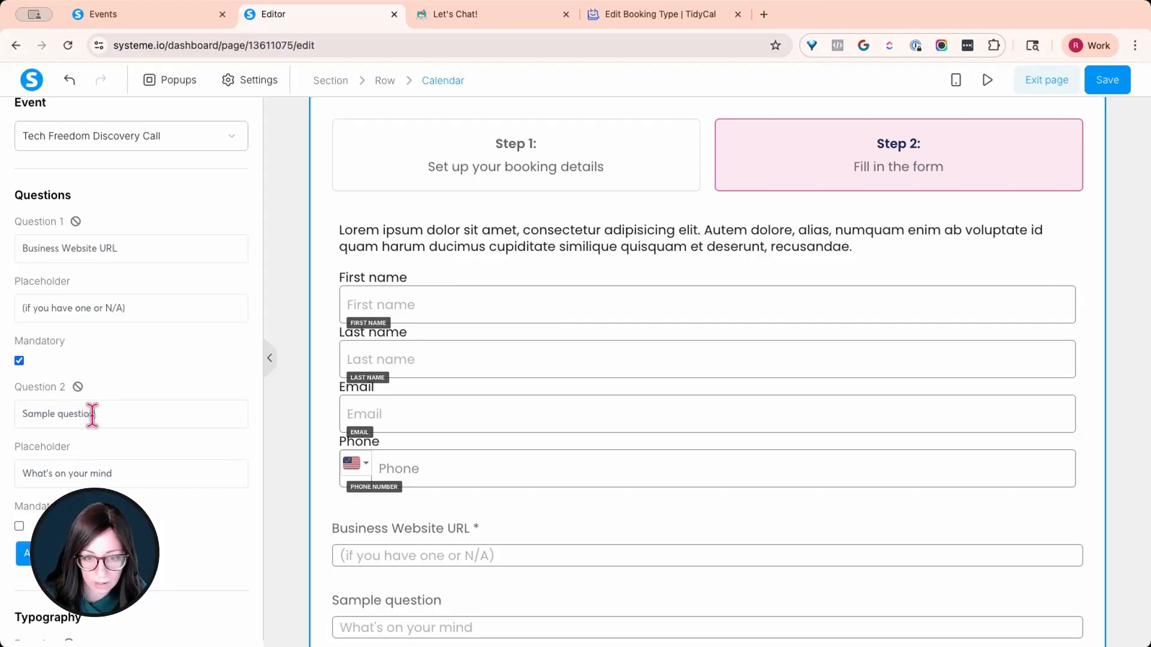
key(super+a)
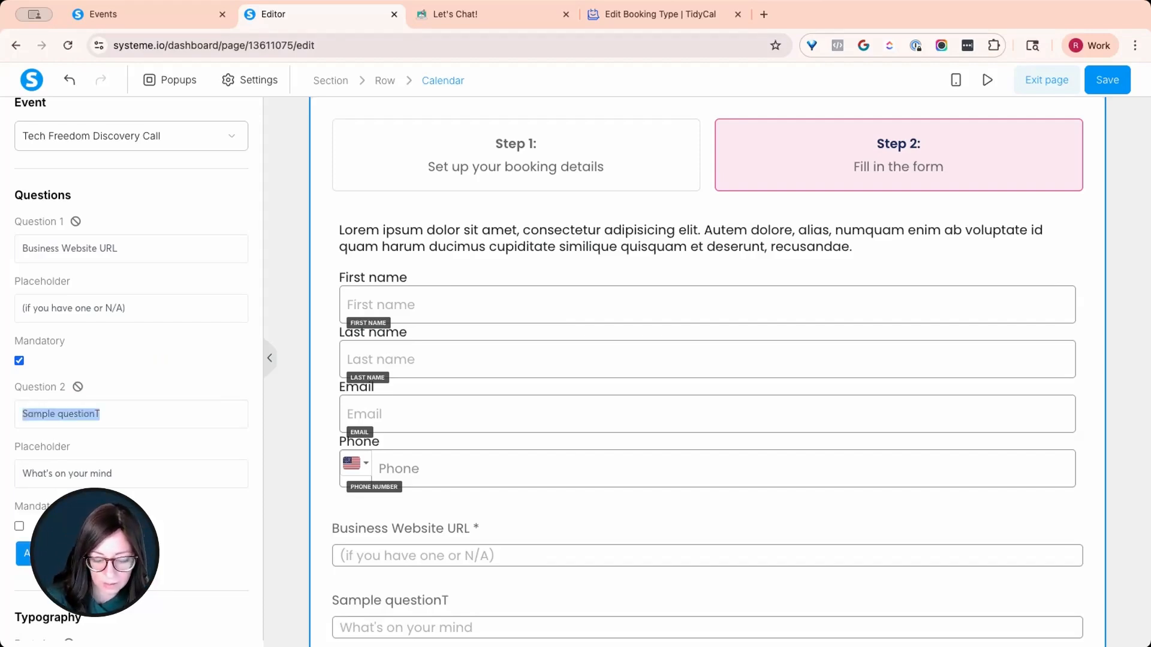
text(Tell me about your business!)
Set Question 2's placeholder to "What do you do and for who? How do you make the world a better place?" and make it mandatory
click(189, 478)
key(super+a)
text(Tell me a little about your business! What do you do and for who? How do you make the world a better place?)
drag(60, 473, 6, 477)
click(122, 473)
drag(177, 474, 14, 475)
key(BackSpace)
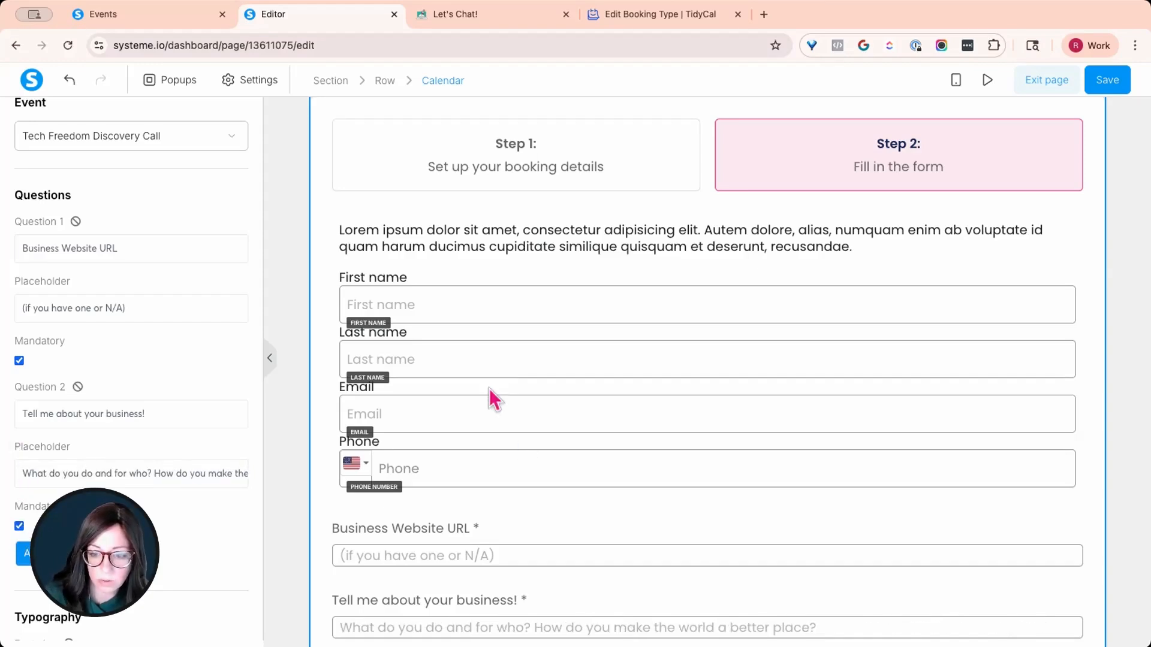
Add a third form question with TidyCal's text "What's the number one thing driving you crazy with your tech right now?"
scroll(136, 252, down, 3)
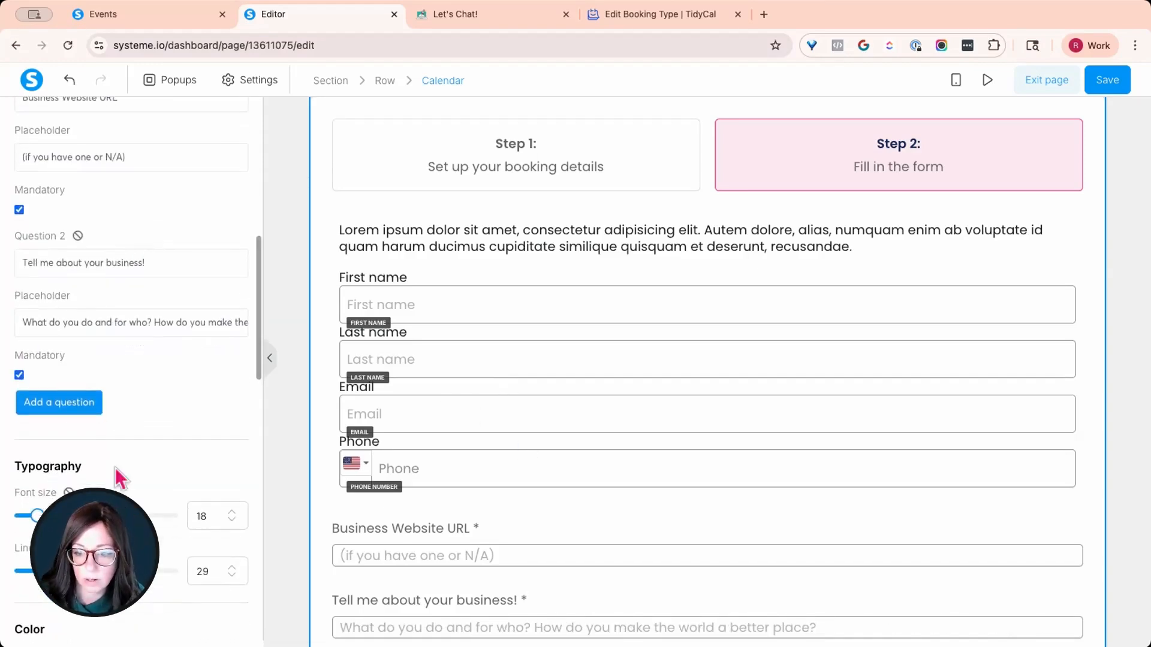
click(84, 407)
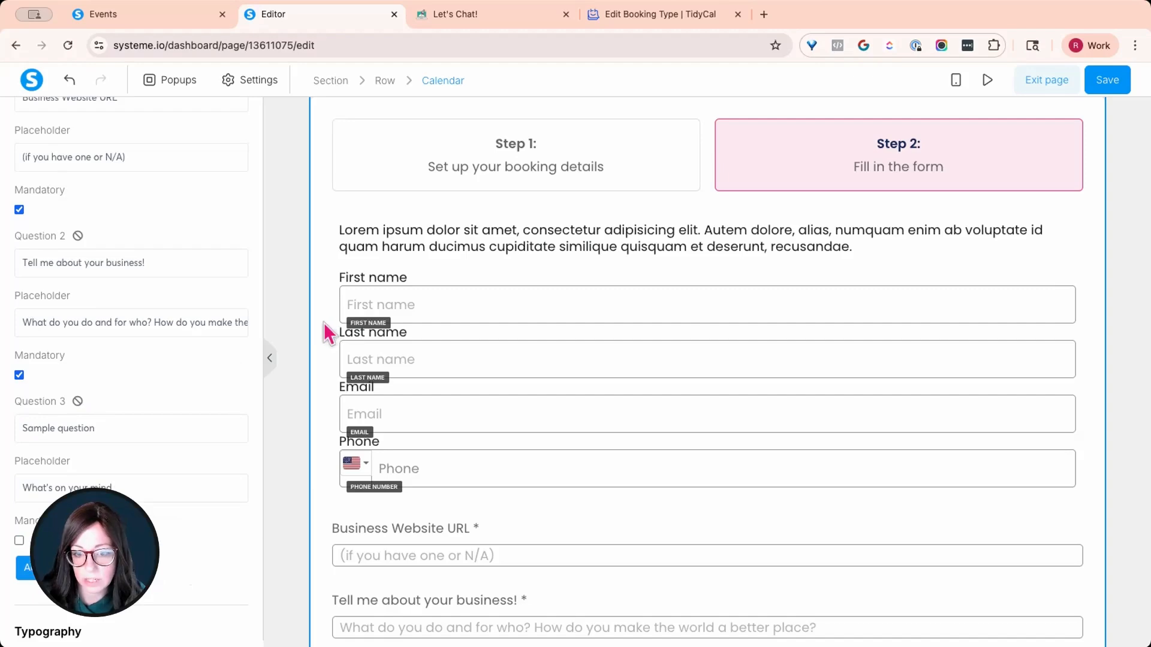
click(610, 18)
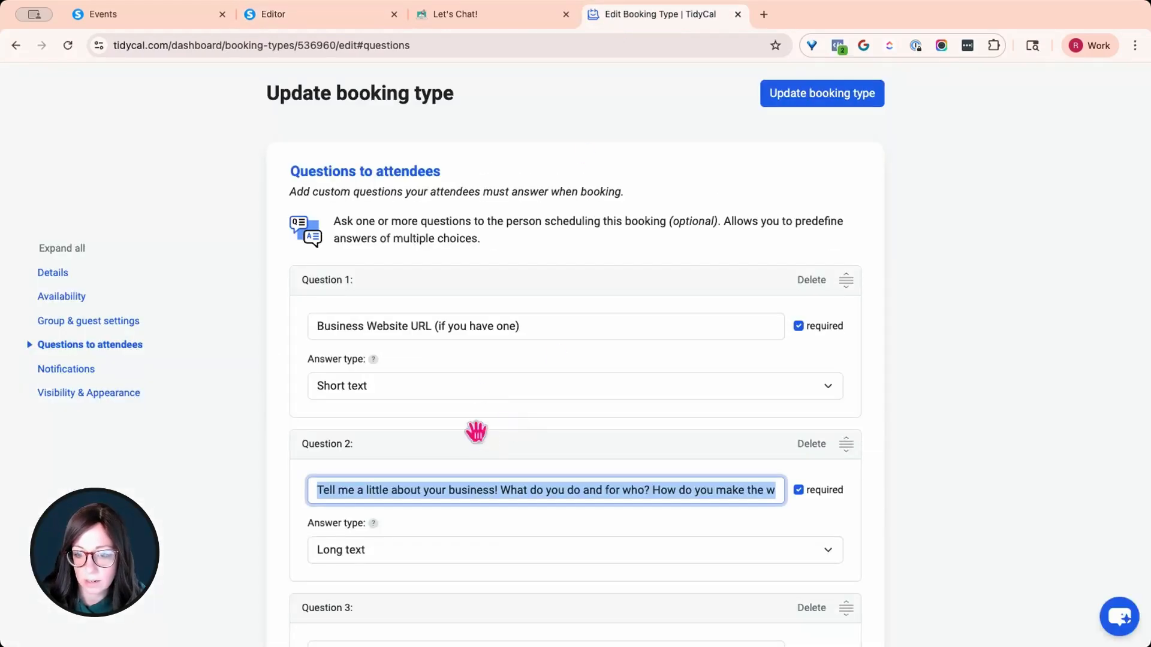
scroll(470, 358, down, 5)
click(408, 389)
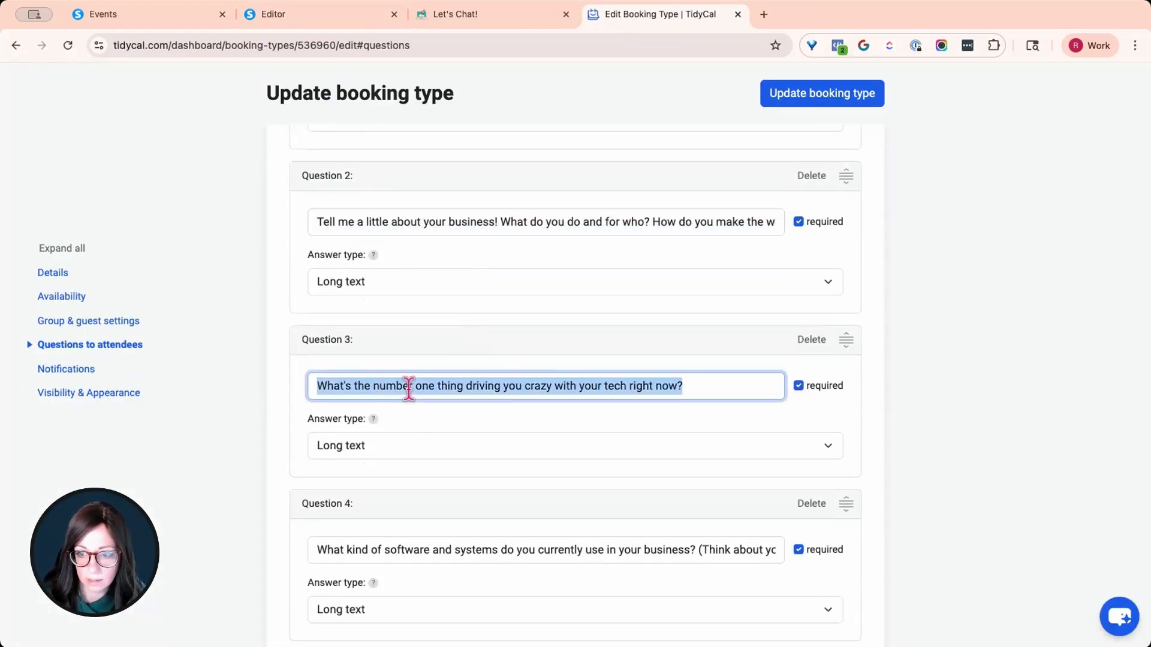
click(313, 18)
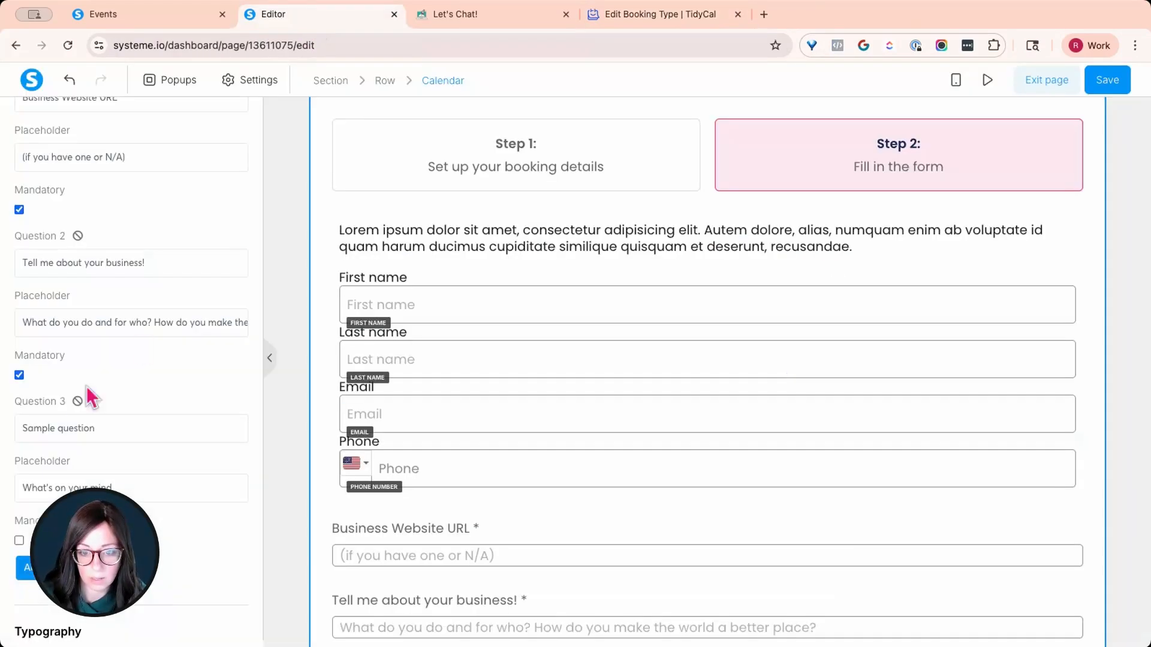
triple_click(69, 426)
text(one thing driving you crazy with your tech right now?)
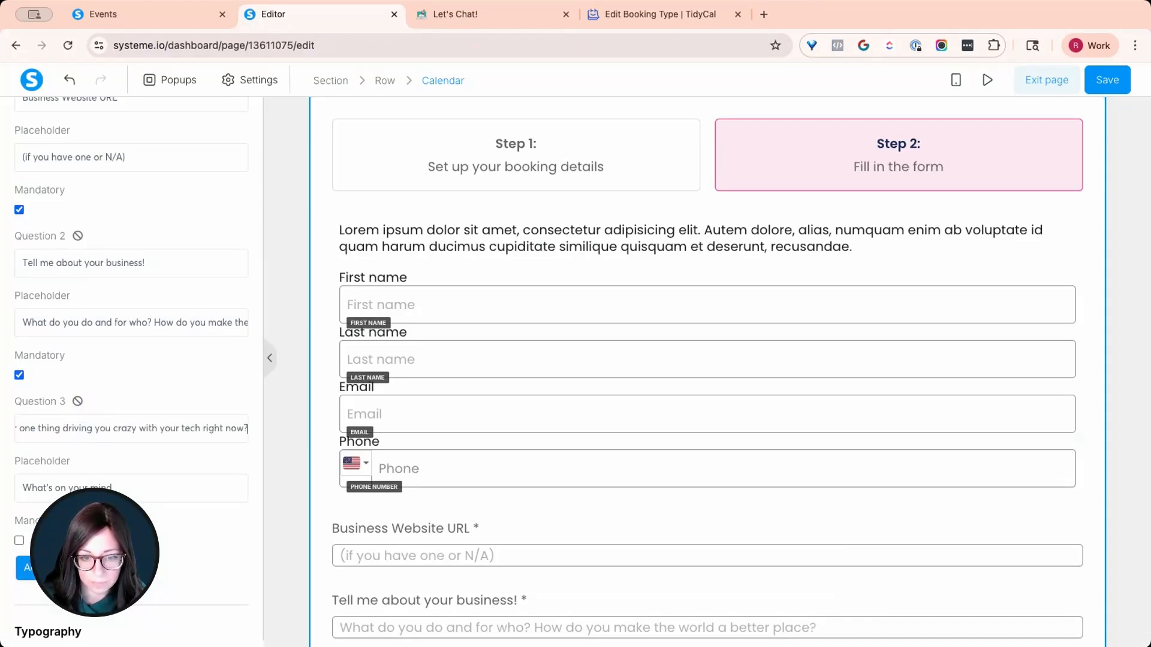
Make Question 3 mandatory with the placeholder "What's on your mind?" and add a fourth form question
click(134, 488)
text(?)
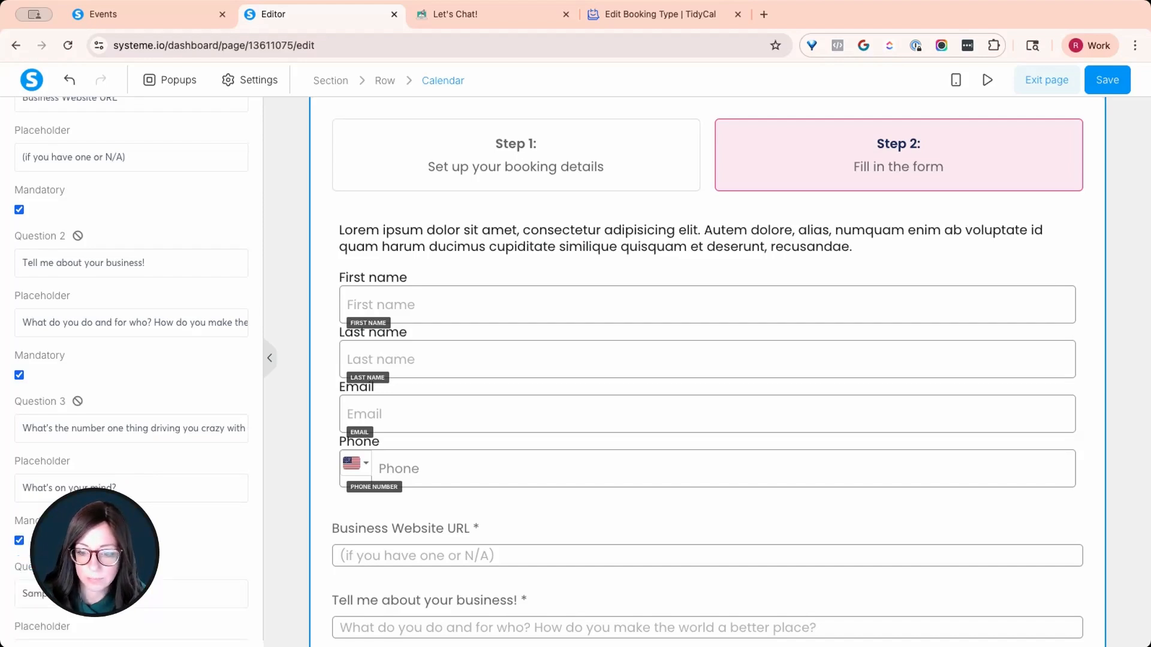
Copy TidyCal's fourth attendee question about current software and systems into Question 4's text in the page editor
click(669, 22)
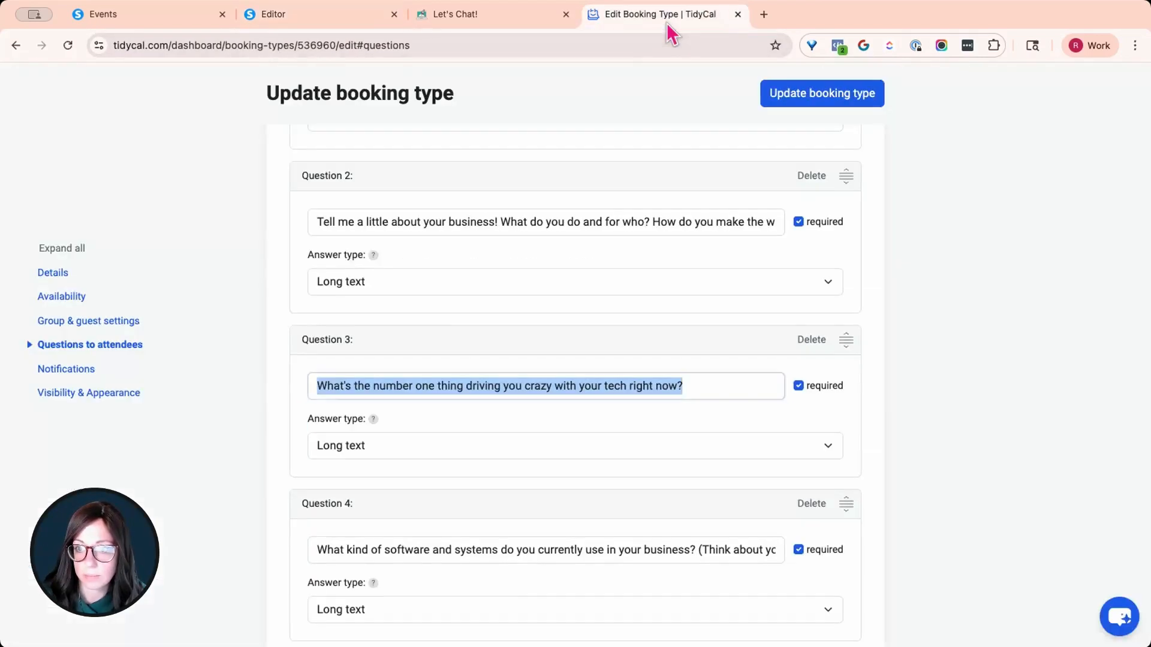
scroll(596, 220, down, 3)
double_click(397, 417)
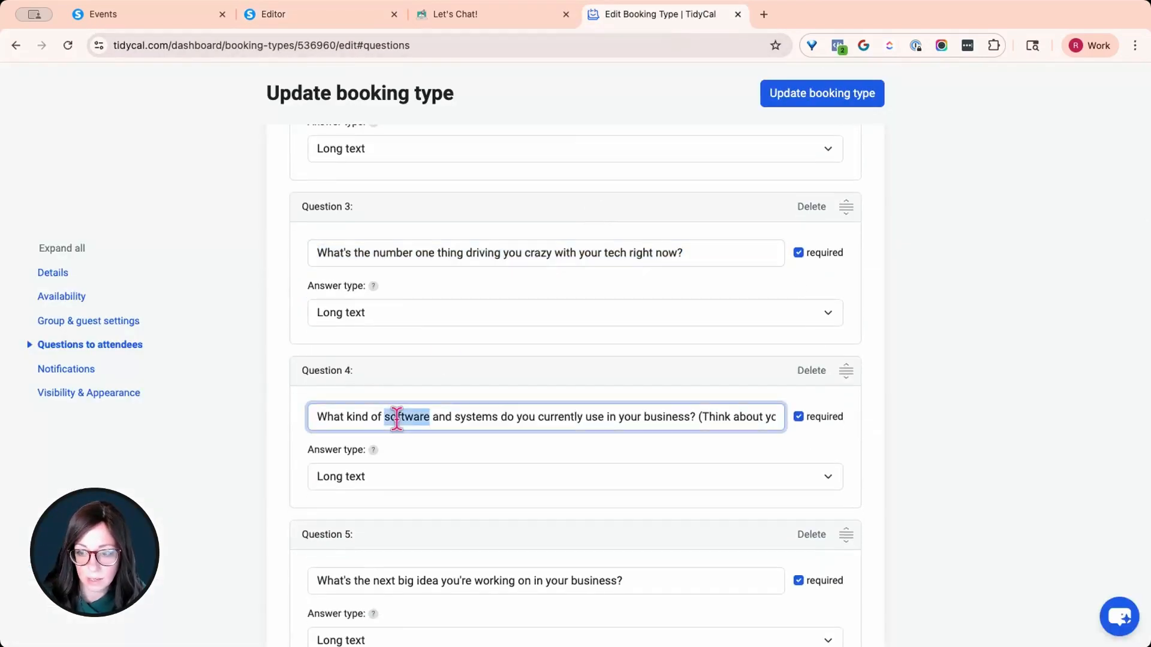
triple_click(396, 416)
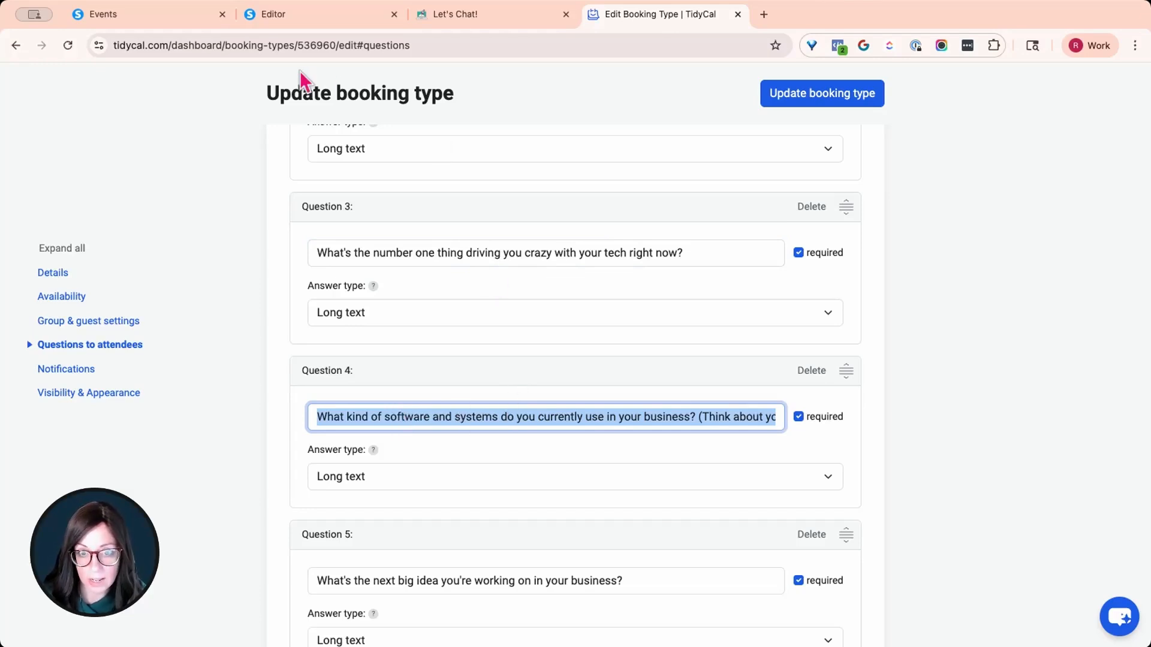
click(269, 24)
scroll(84, 457, down, 3)
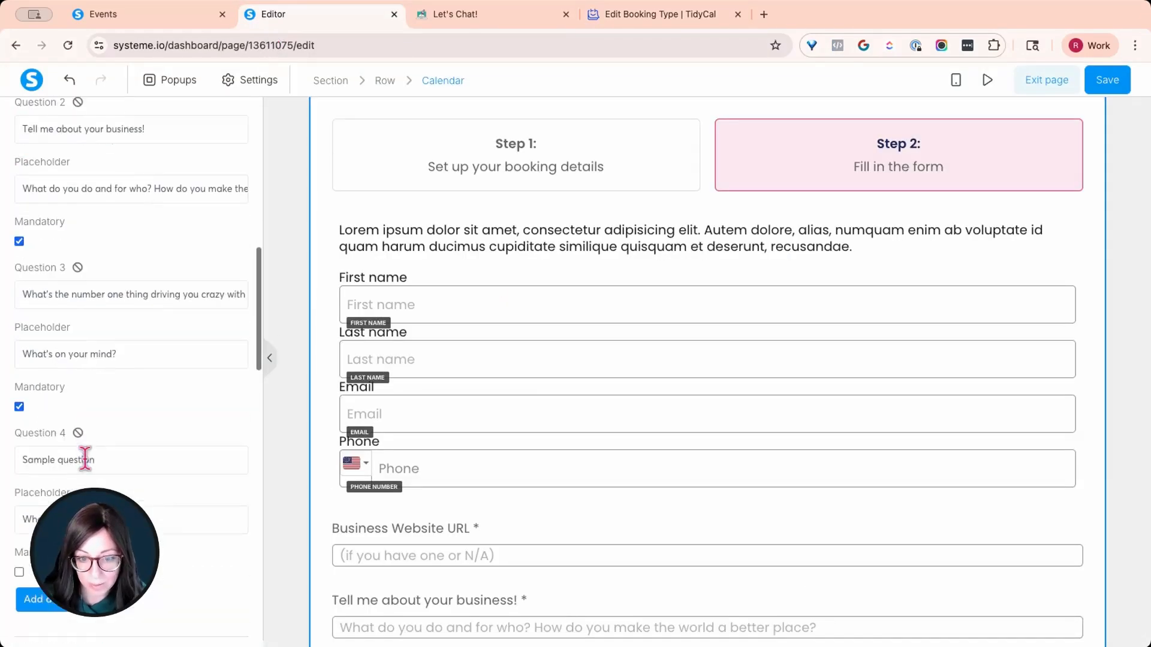
key(ctrl+v)
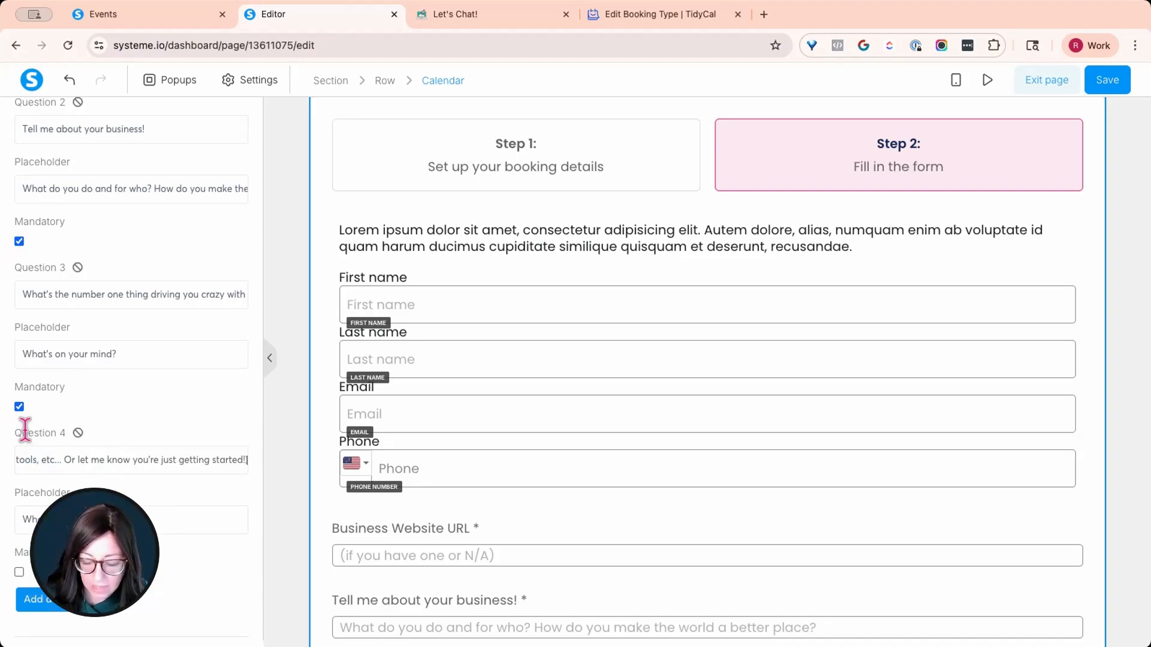
Cut the parenthetical starting "(Think about your email marketing platform" from Question 4, keeping "What kind of software and systems do you currently use in your business?"
drag(245, 460, 56, 460)
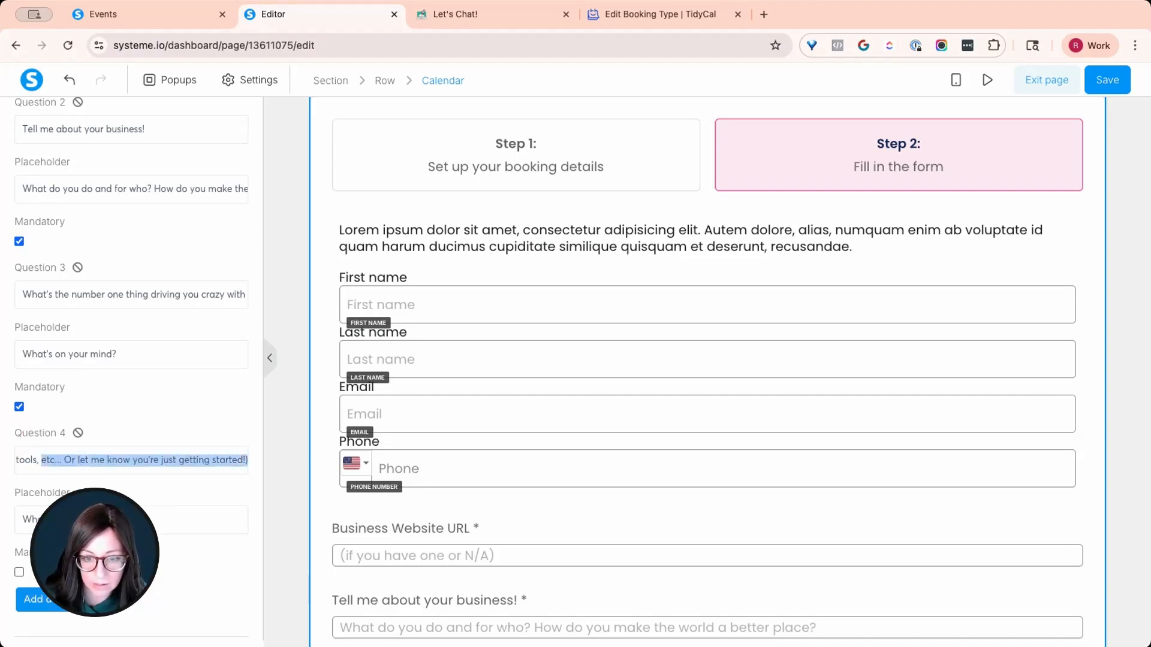
key(alt+shift+Left)
key(alt+shift+Left)
key(alt+shift+Left)
key(alt+shift+Left)
key(alt+shift+Left)
key(alt+shift+Left)
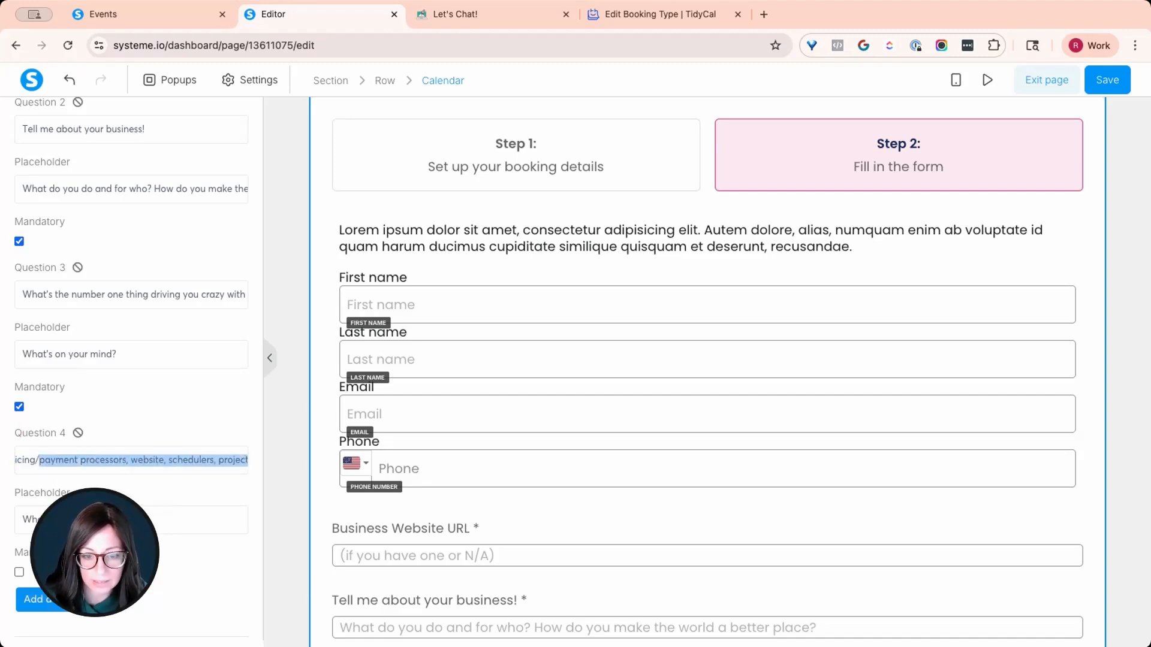
key(alt+shift+Left)
key(alt+shift+Left)
key(alt+shift+Left)
key(alt+shift+Left)
key(alt+shift+Left)
key(alt+shift+Left)
key(alt+shift+Left)
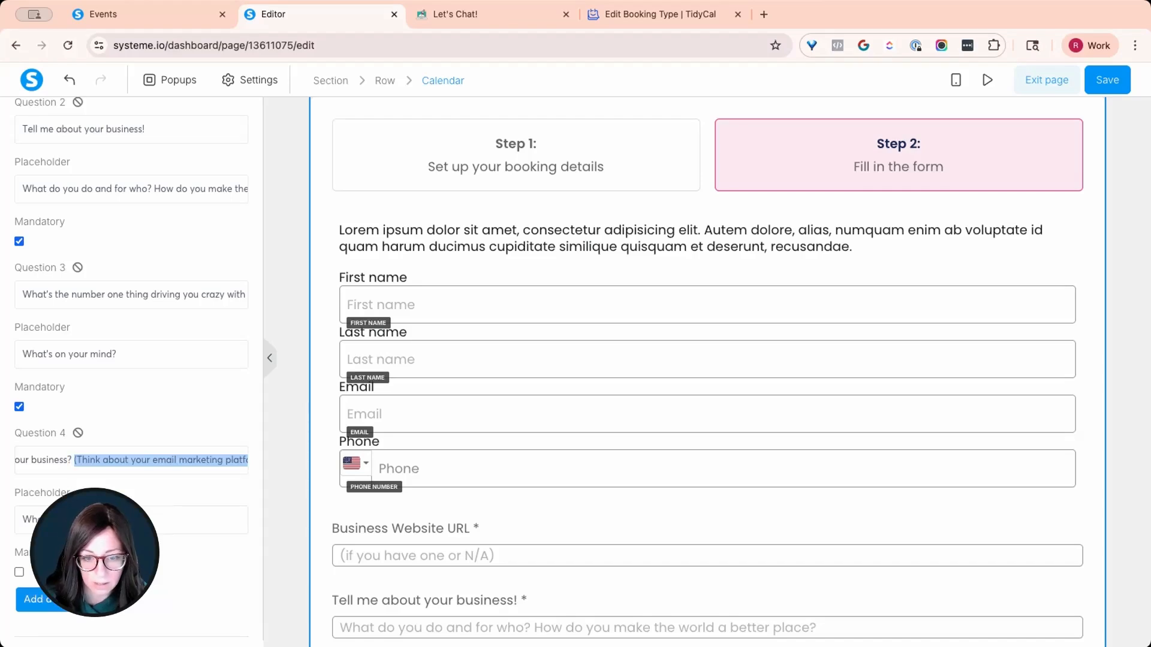
key(BackSpace)
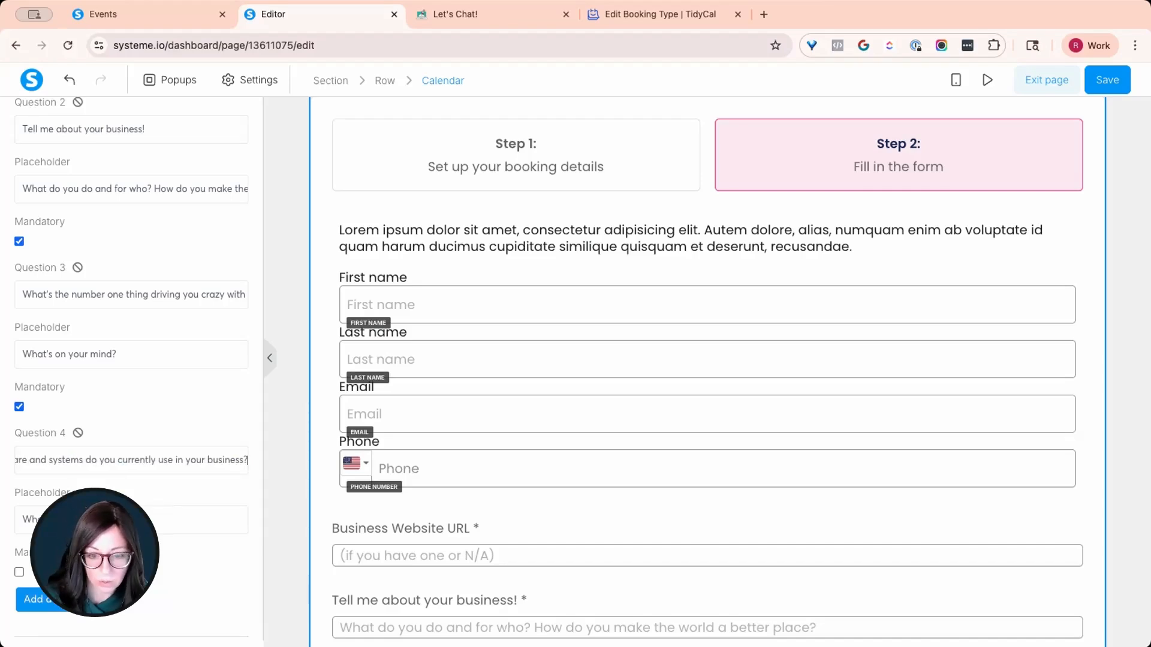
Paste the cut parenthetical as Question 4's placeholder and make the question mandatory
click(66, 521)
key(super+a)
key(super+v)
click(20, 573)
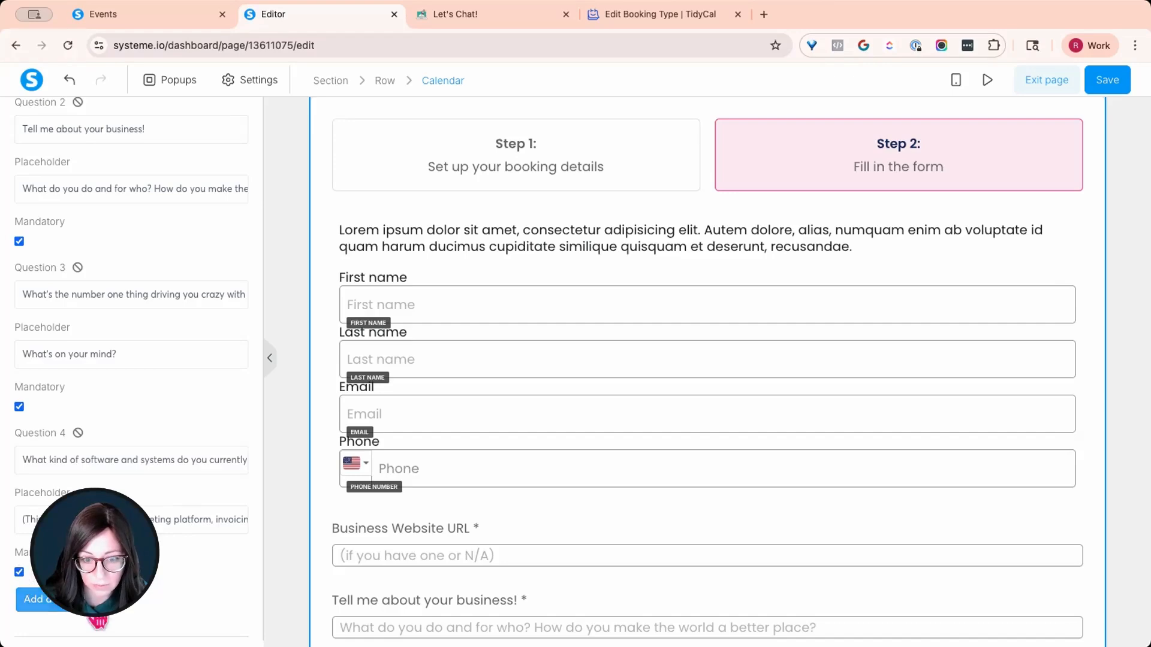
Check the questions on the form, reopen the calendar's form settings and add a fifth question
click(542, 438)
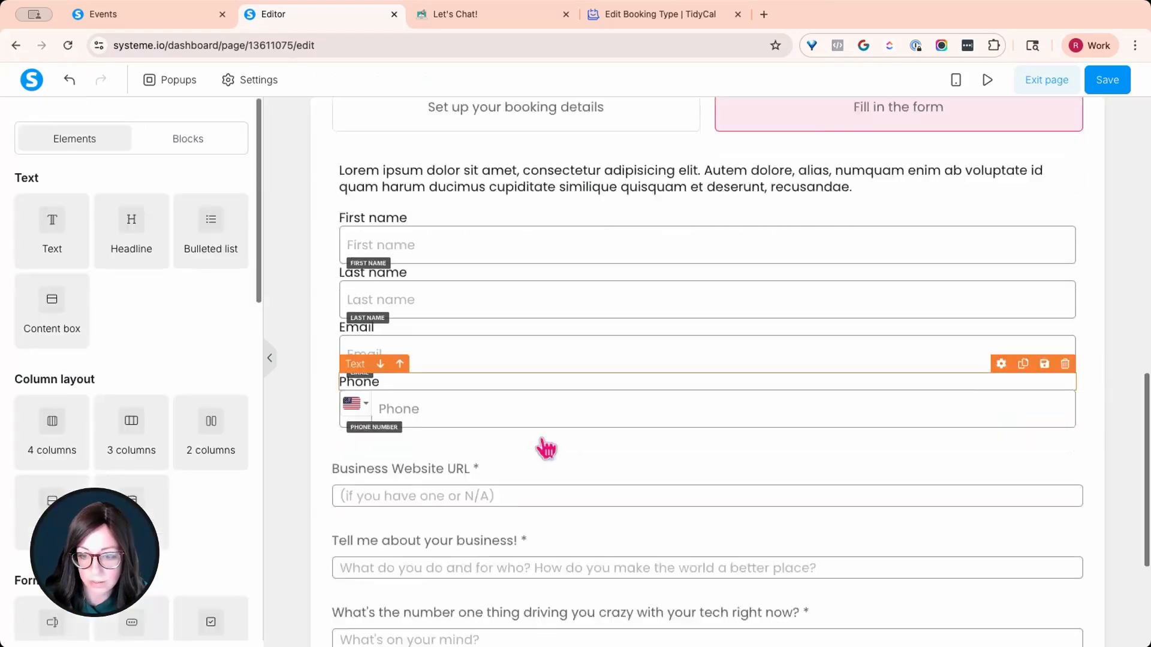
scroll(542, 440, down, 5)
click(339, 459)
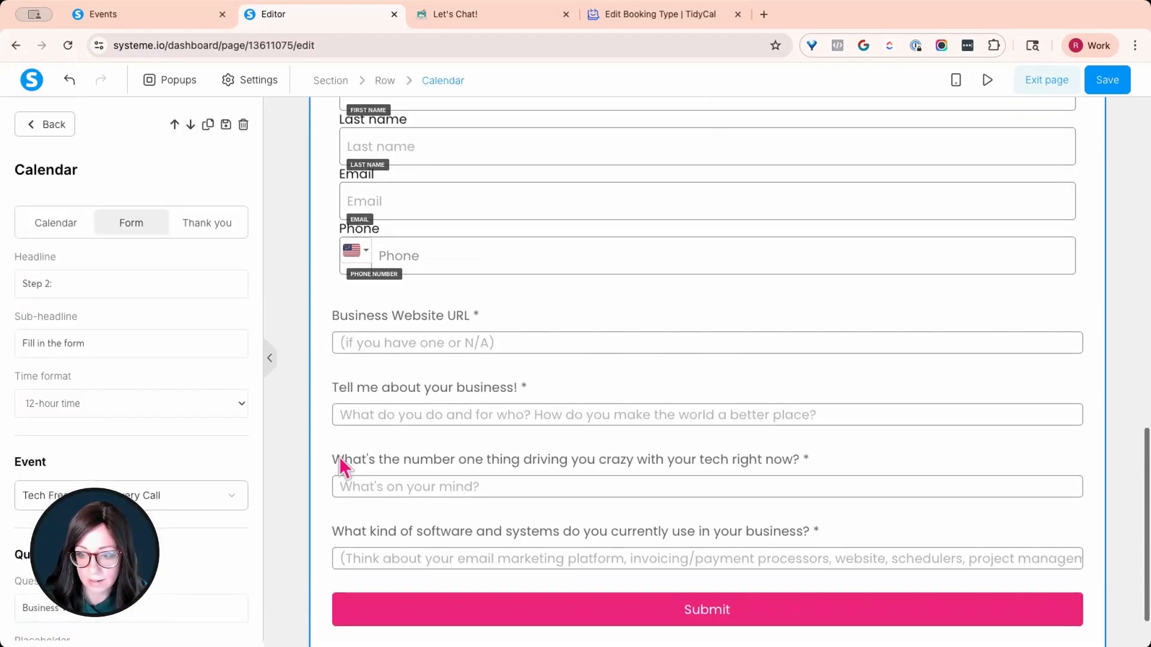
scroll(86, 415, down, 10)
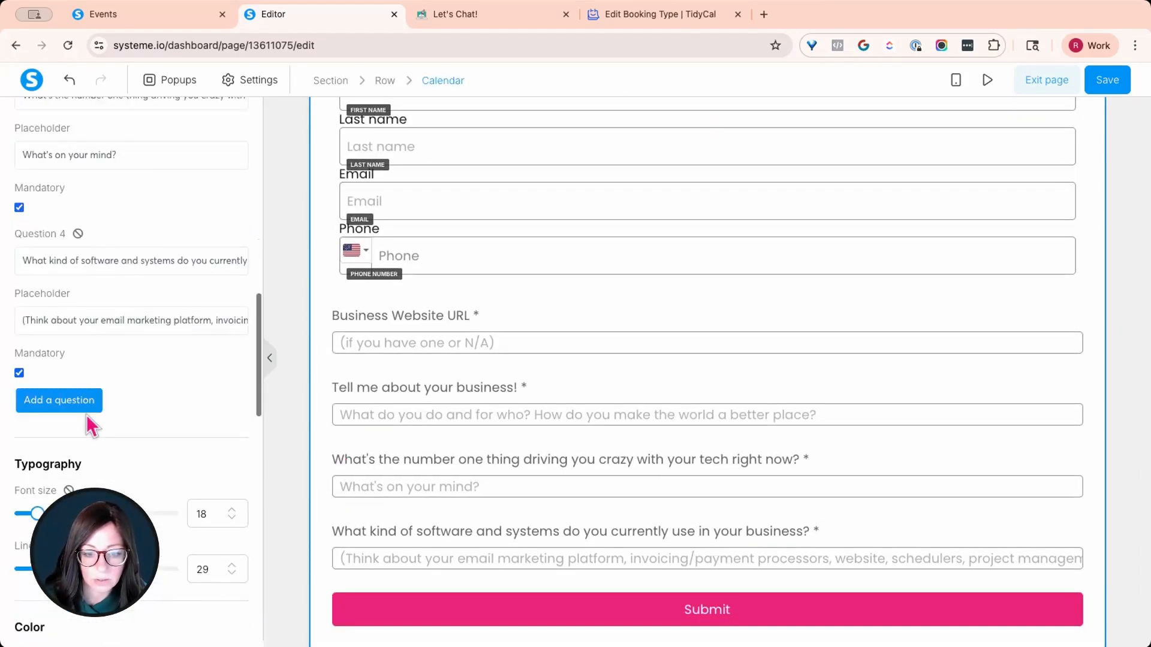
click(87, 415)
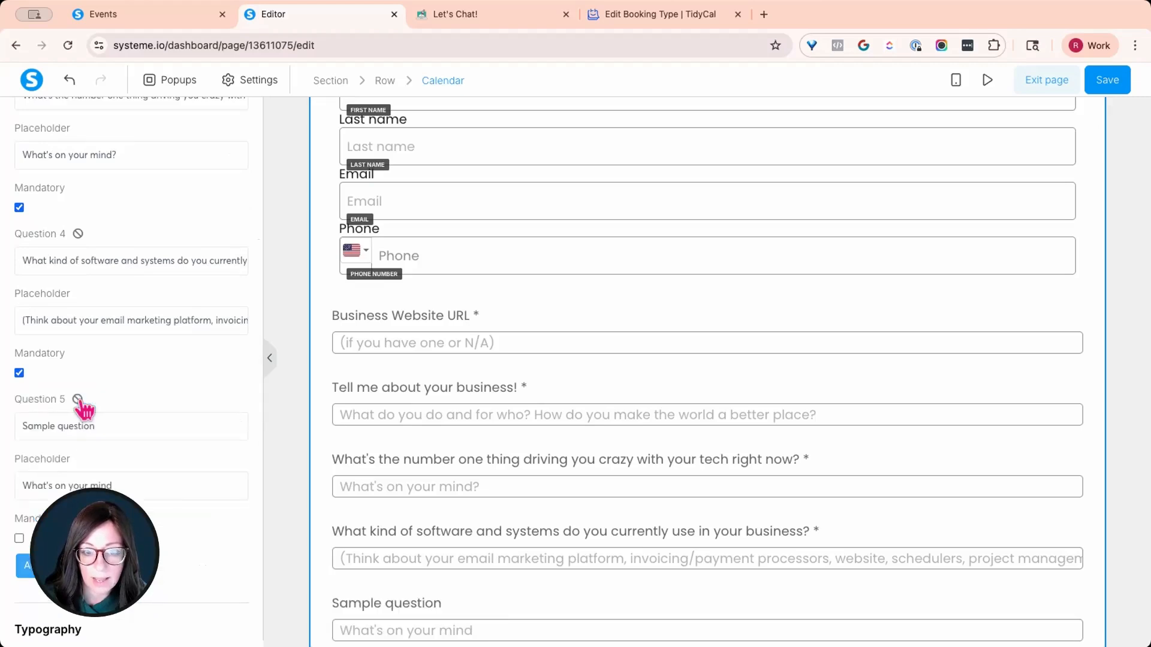
Fill Question 5 with TidyCal's "What's the next big idea you're working on in your business?", placeholder "What's on your mind?", and make it mandatory
click(615, 12)
scroll(566, 310, down, 2)
scroll(565, 309, down, 2)
click(503, 324)
key(ctrl+c)
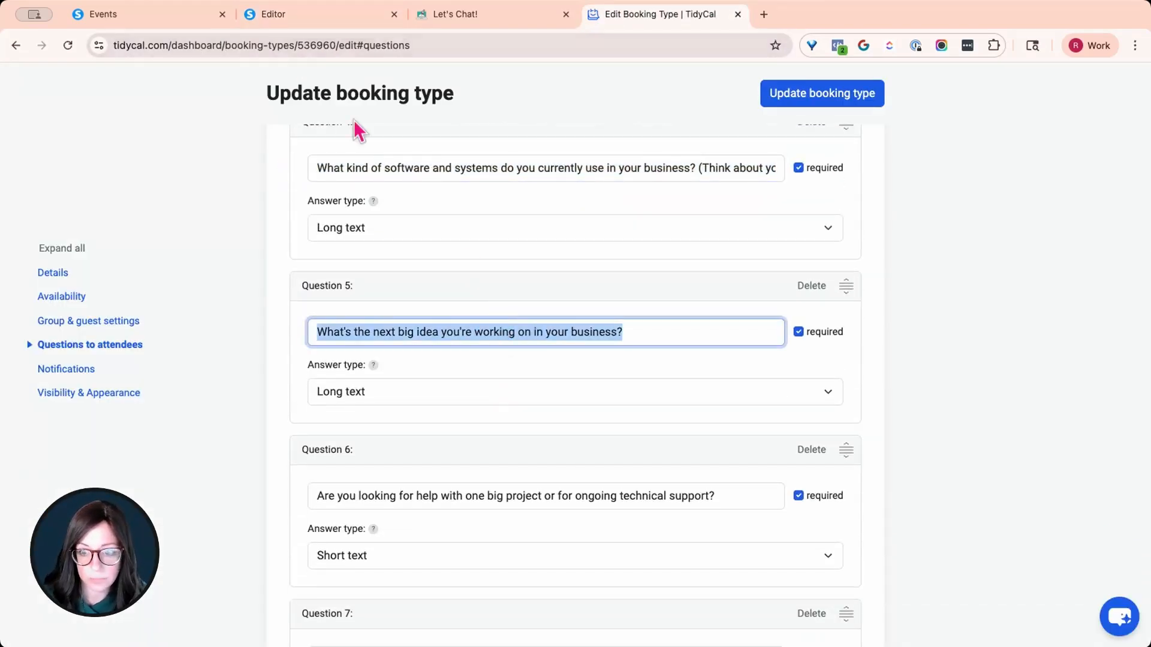
click(295, 19)
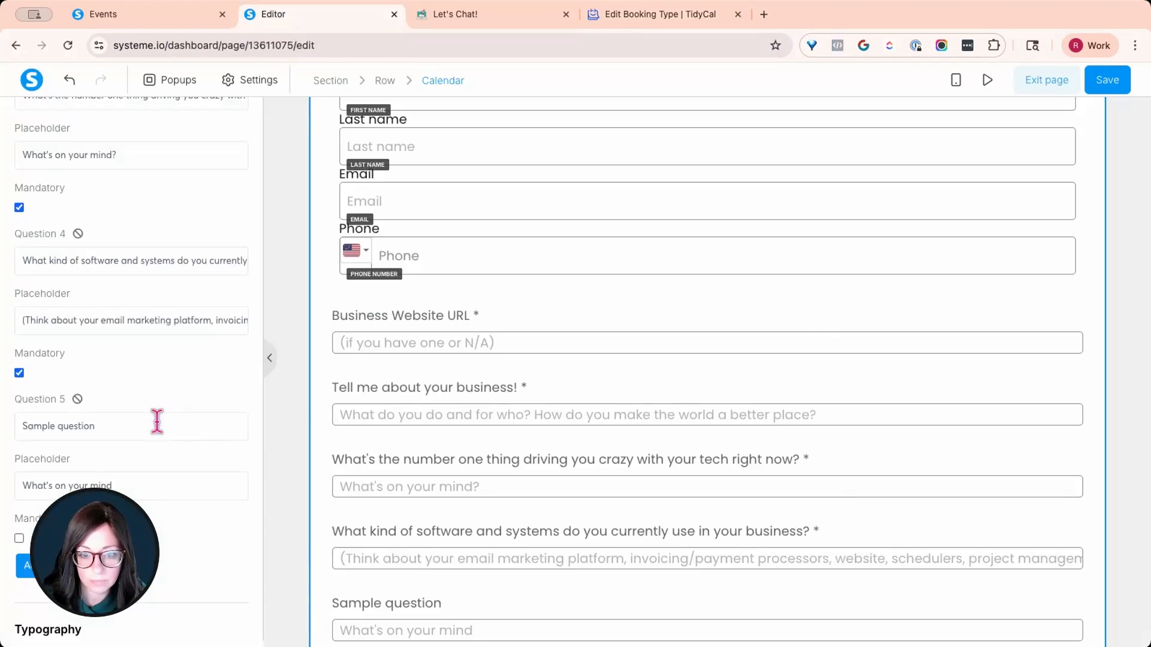
click(155, 423)
key(ctrl+v)
click(146, 480)
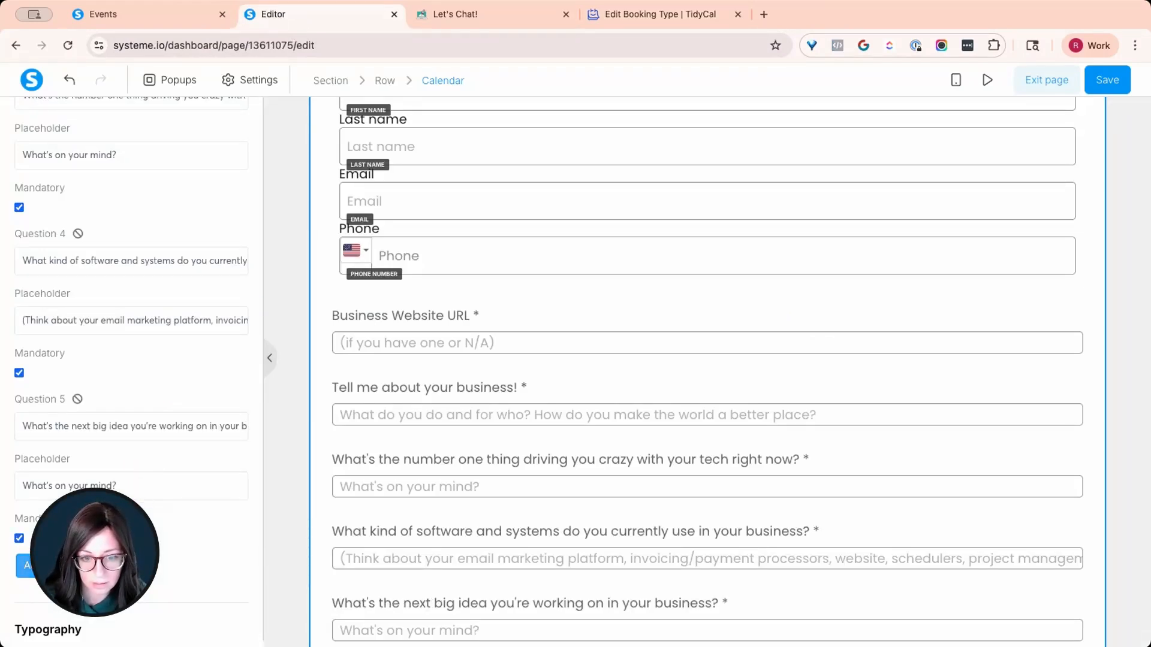
Add a sixth form question with TidyCal's text "Are you looking for help with one big project or for ongoing technical support?"
click(53, 566)
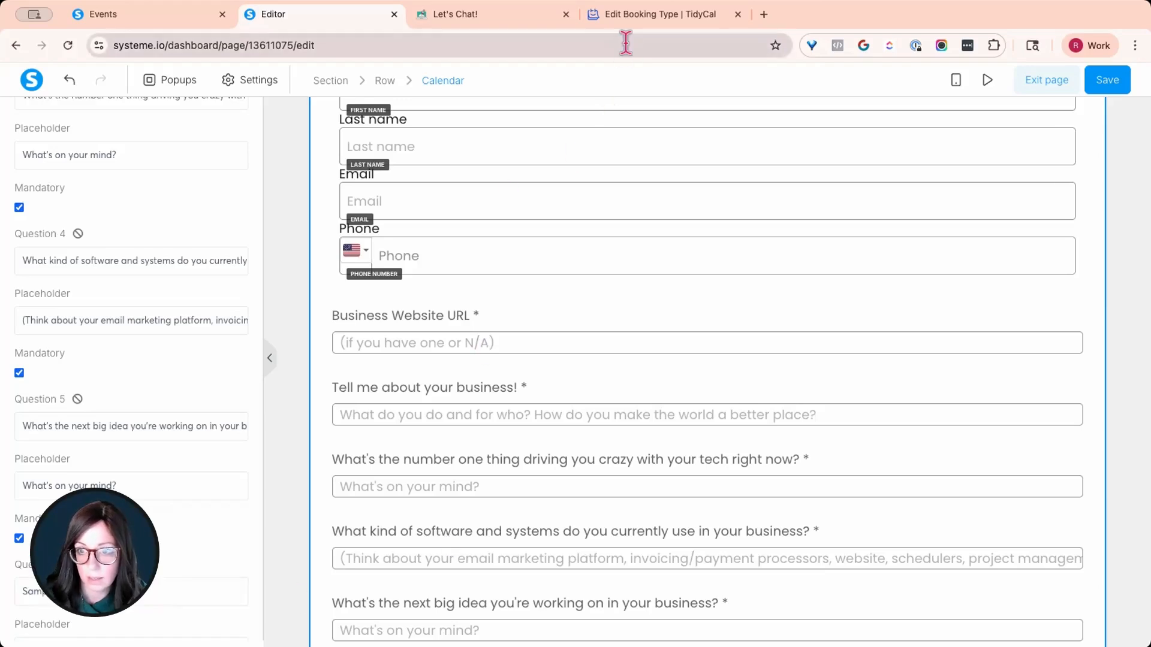
click(632, 22)
scroll(581, 211, down, 2)
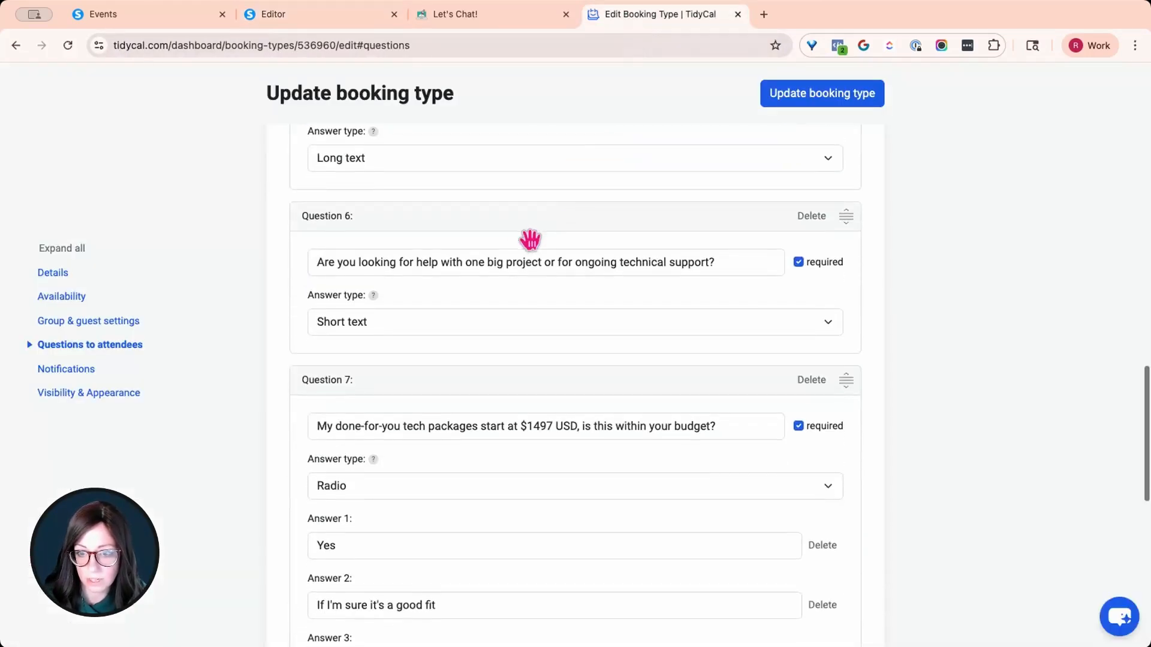
triple_click(509, 265)
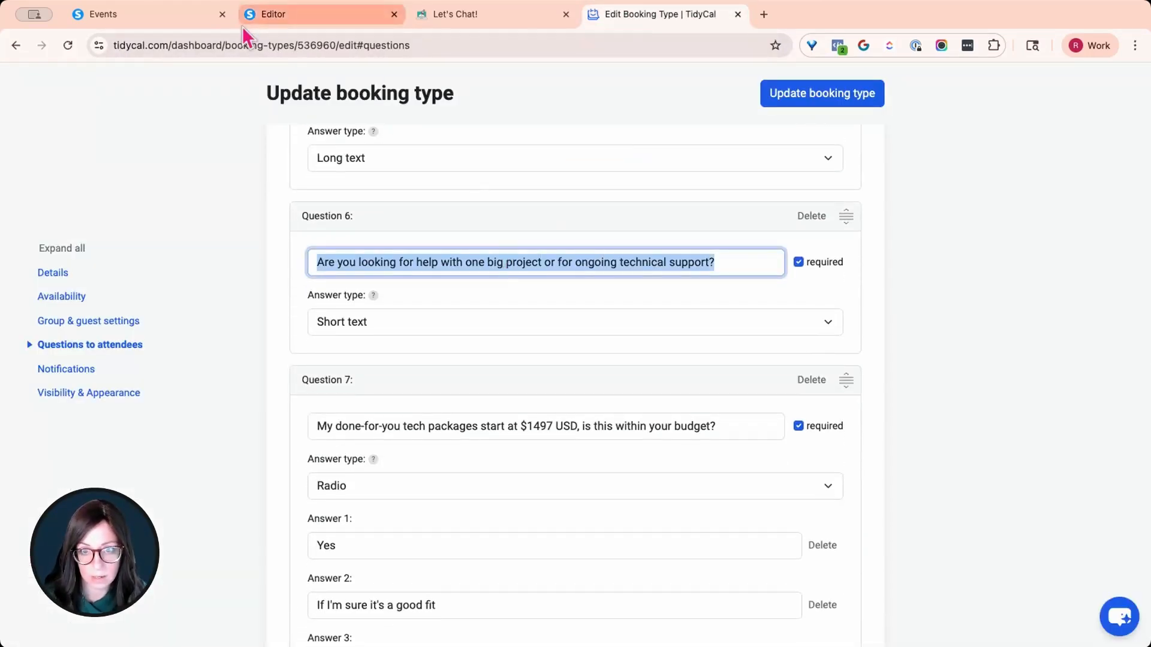
click(279, 16)
scroll(117, 459, down, 1)
scroll(118, 360, down, 8)
scroll(106, 249, up, 6)
triple_click(100, 400)
key(ctrl+v)
Make Question 6 mandatory with the placeholder "Let me know!" and add a seventh form question
triple_click(132, 471)
click(145, 474)
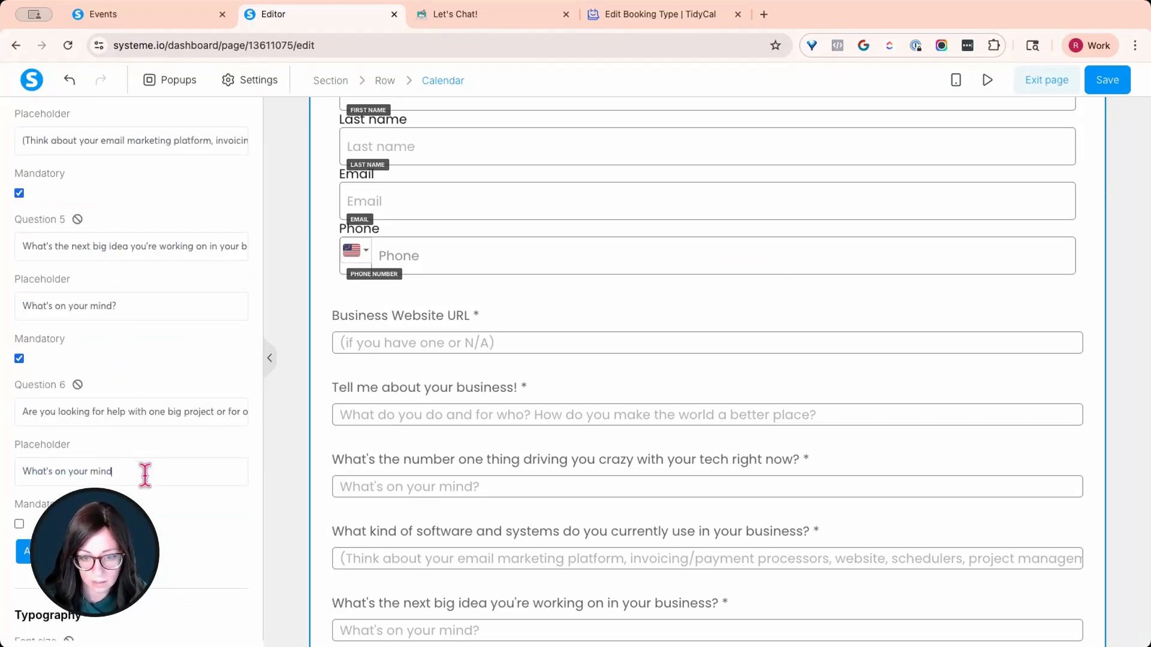
triple_click(145, 475)
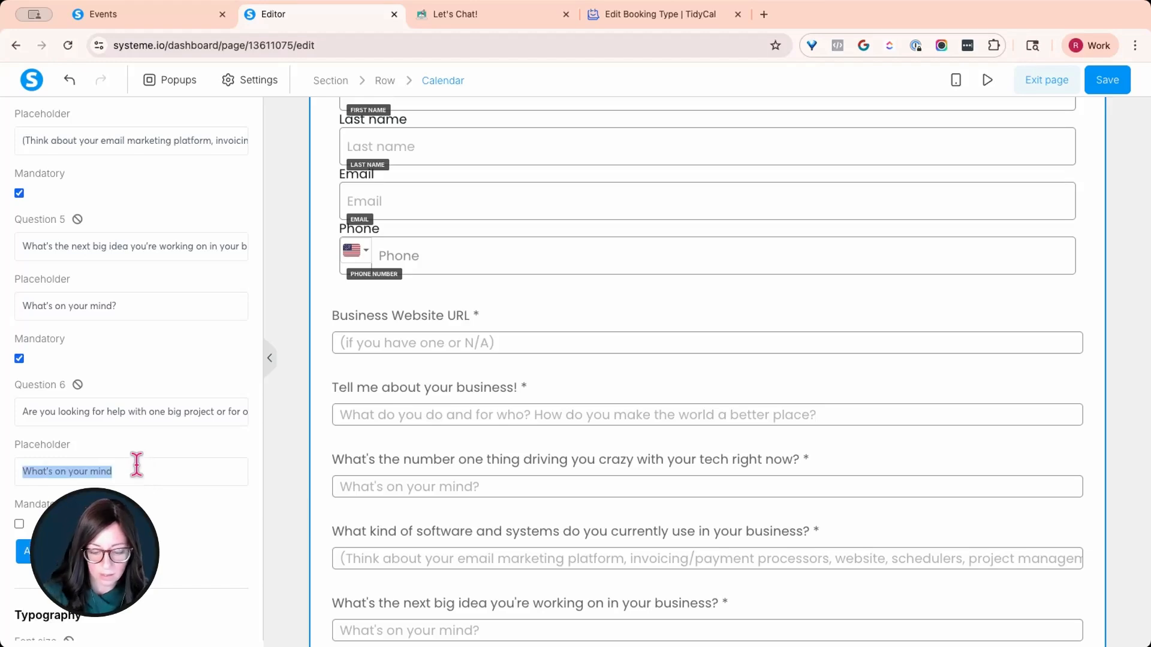
text(Let me know!)
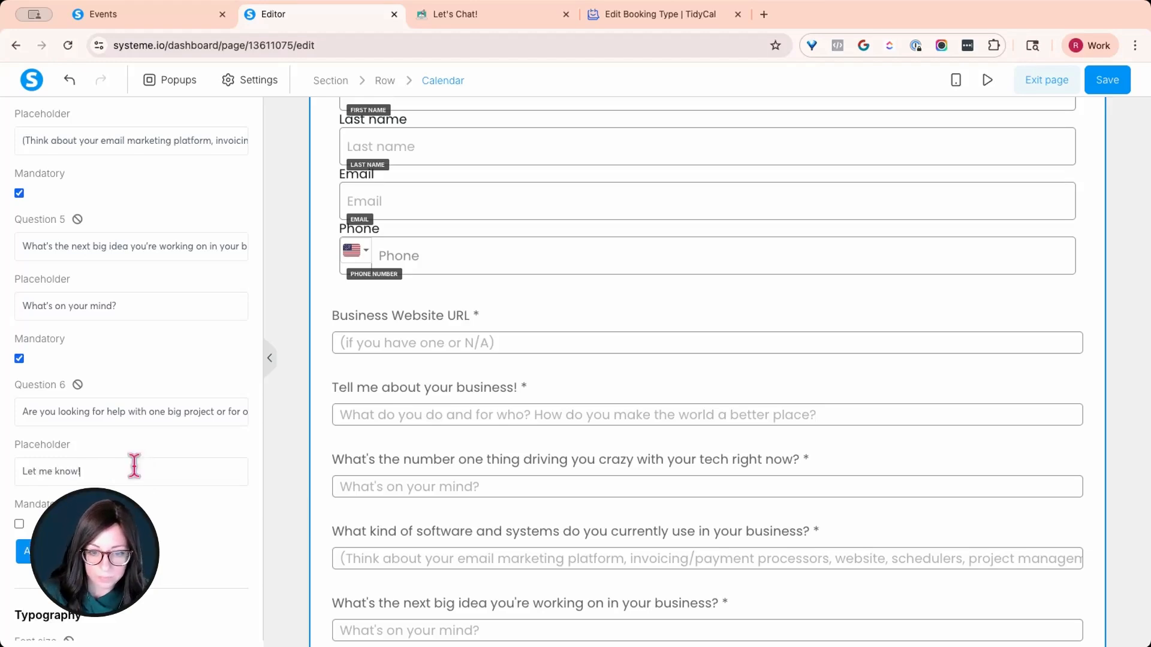
click(19, 524)
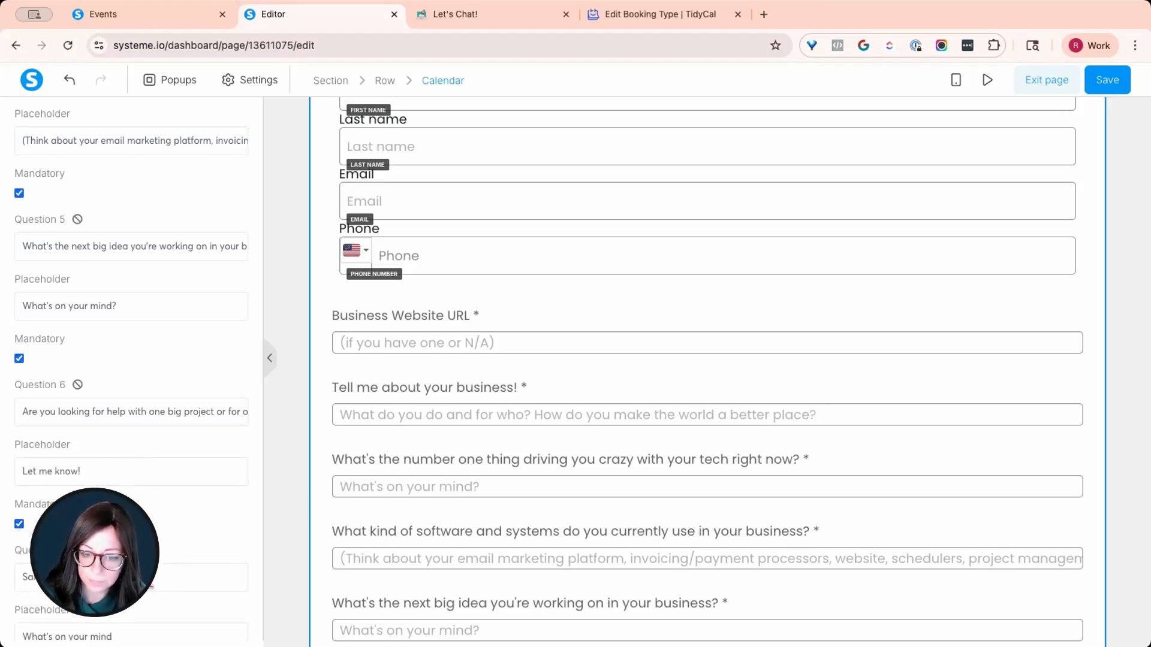
Make Question 7 mandatory with text "My done-for-you tech packages start at $1497 USD, is this within your budget?" and placeholder "Yes/No/If I'm Sure It's A Good Fit"
click(660, 14)
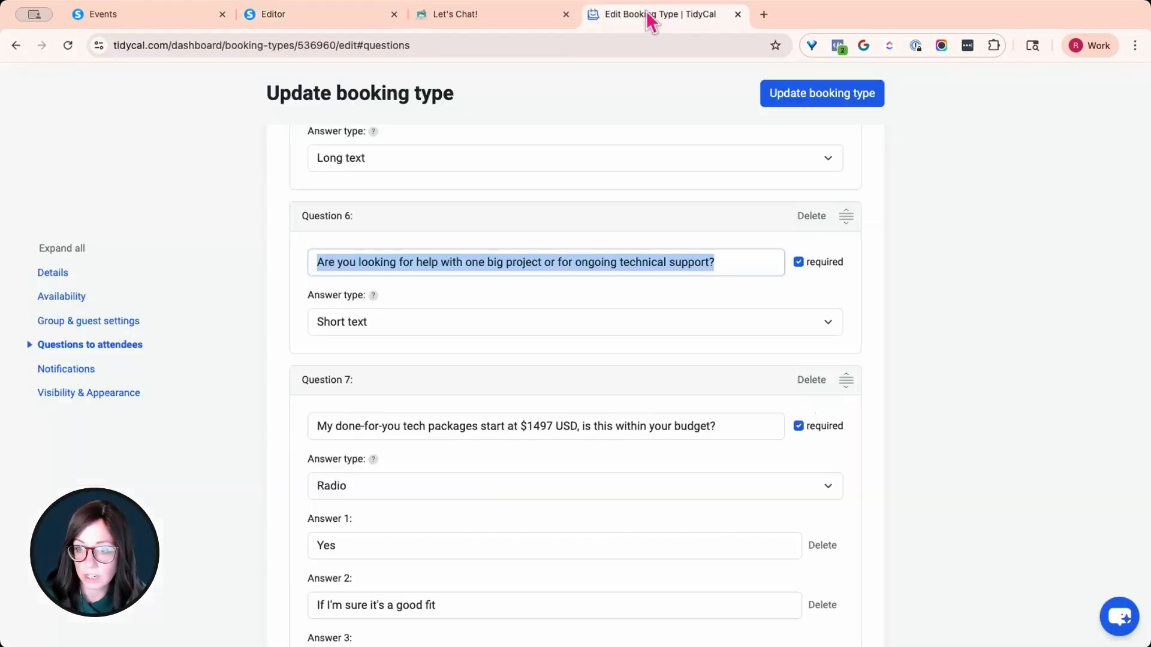
triple_click(418, 428)
key(super+c)
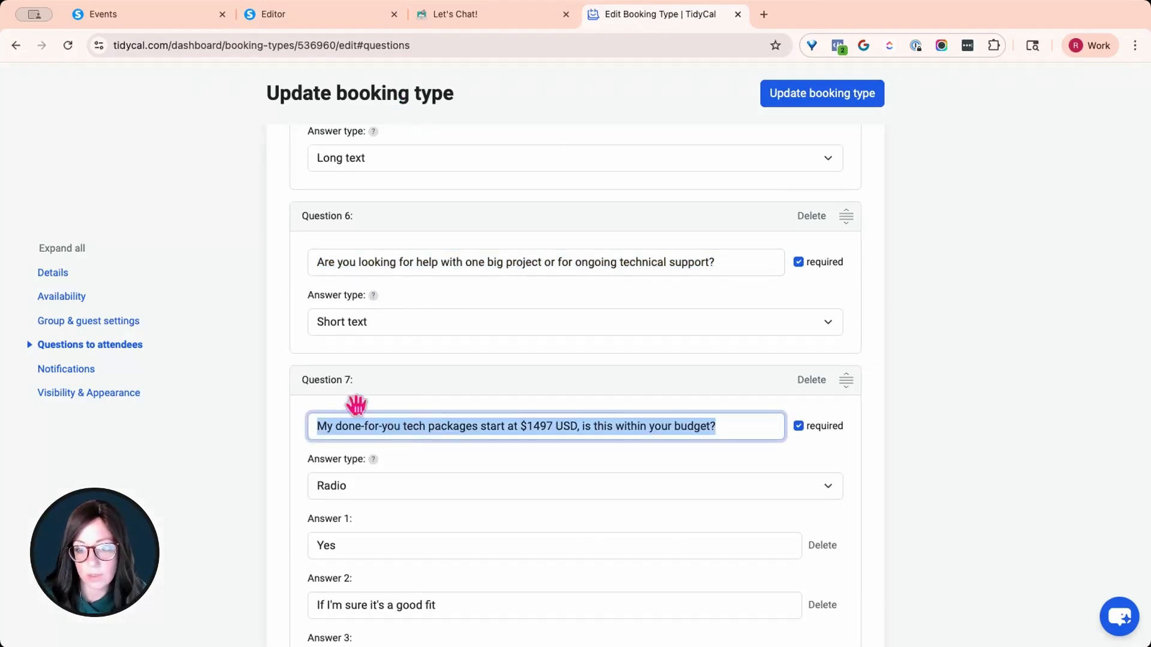
scroll(455, 357, down, 1)
scroll(831, 347, down, 5)
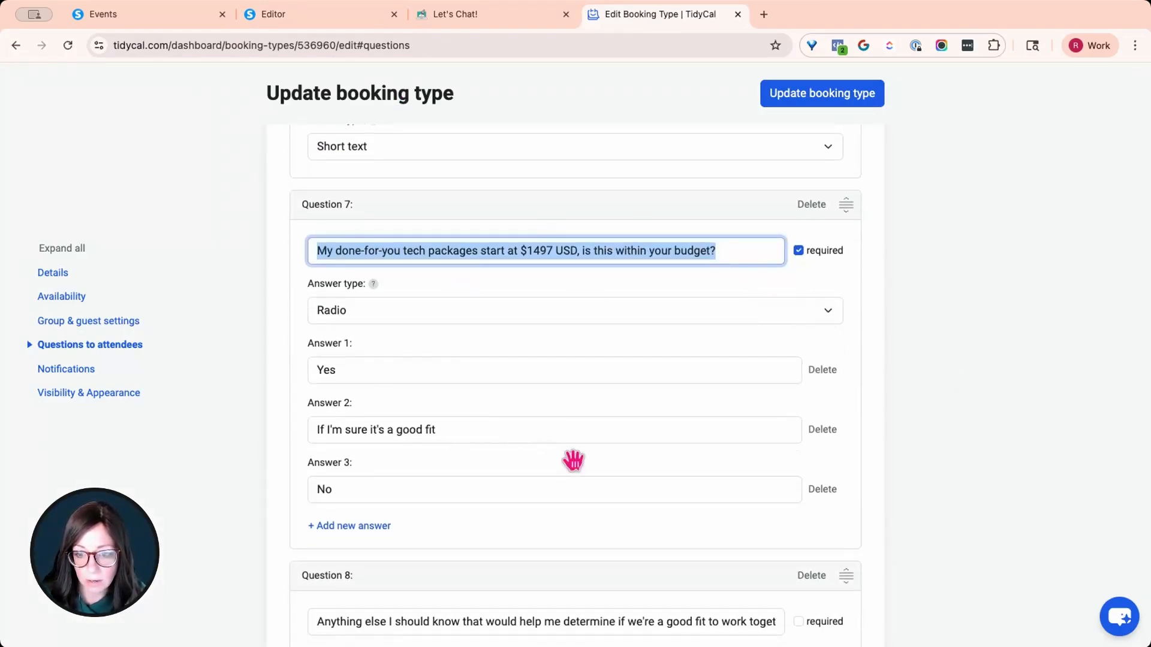
click(301, 18)
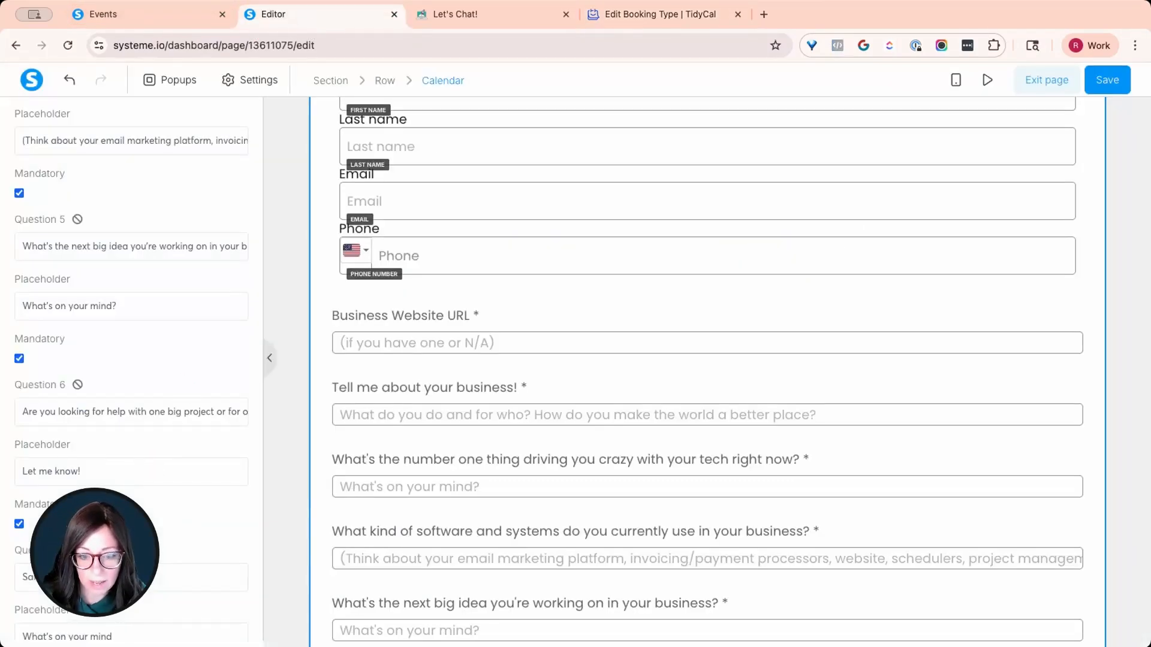
key(super+v)
scroll(149, 372, down, 3)
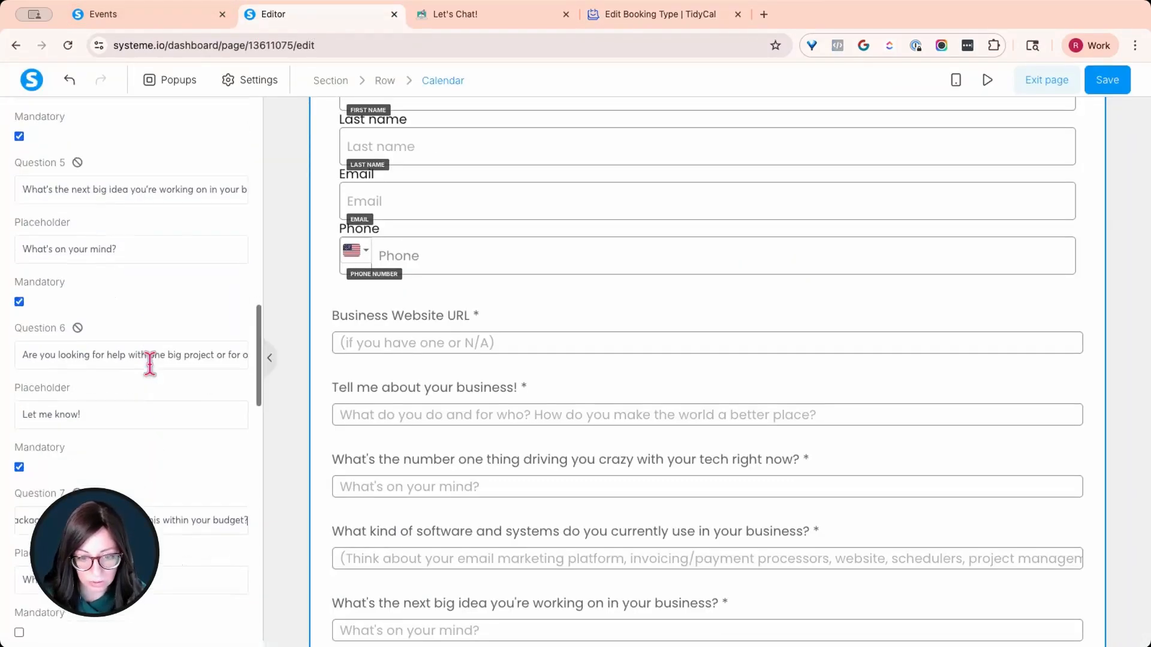
triple_click(77, 502)
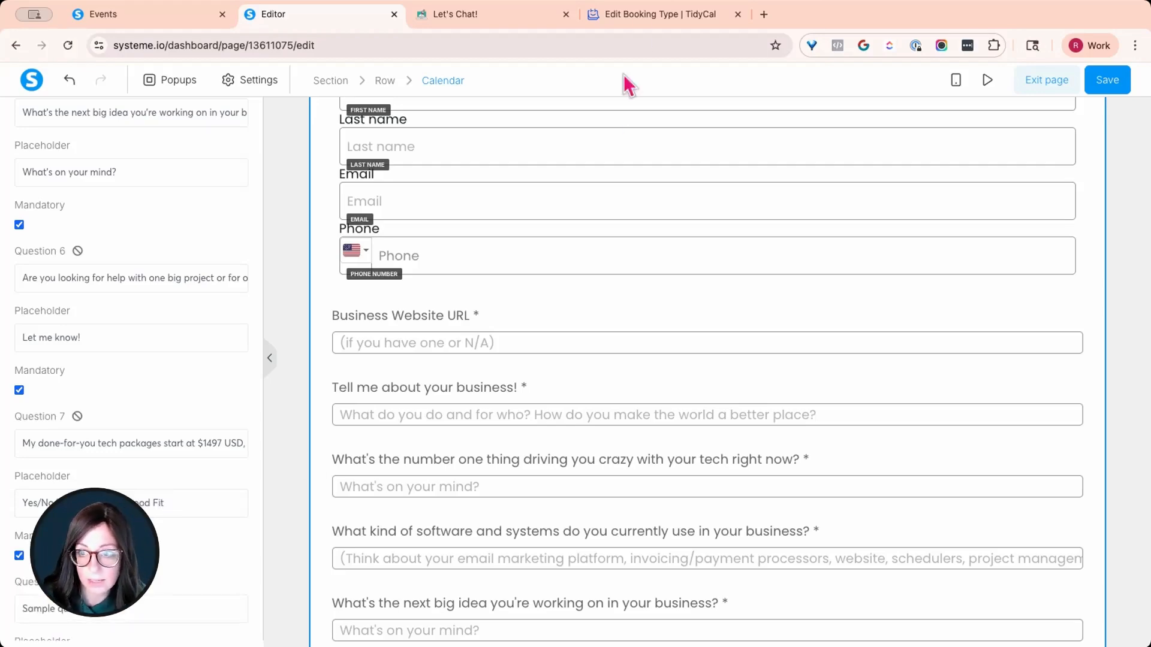
Copy TidyCal's eighth attendee question, starting "Anything else I should know", into Question 8 in the page editor and make it mandatory
click(655, 13)
scroll(569, 343, down, 2)
scroll(569, 343, down, 4)
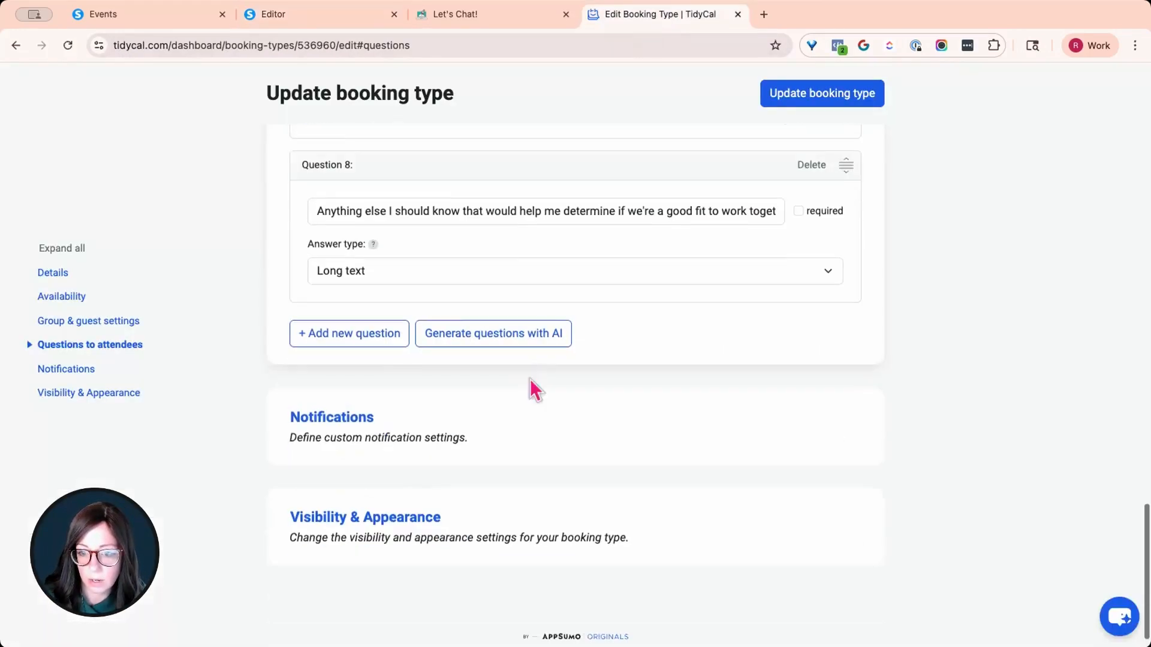
triple_click(356, 210)
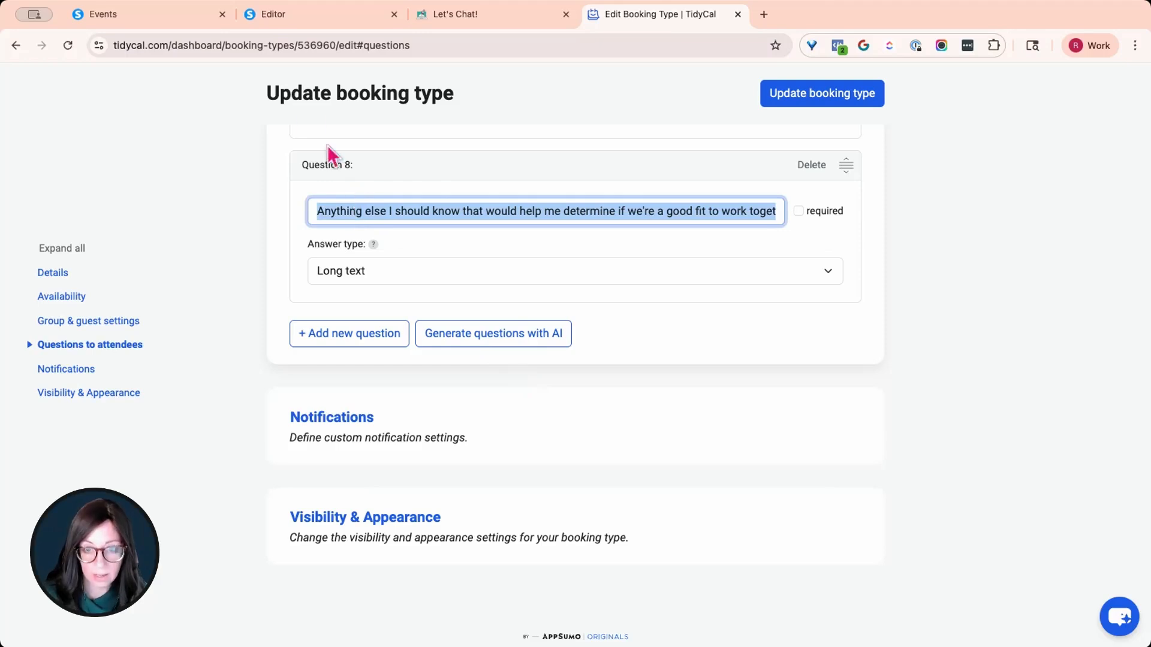
click(309, 21)
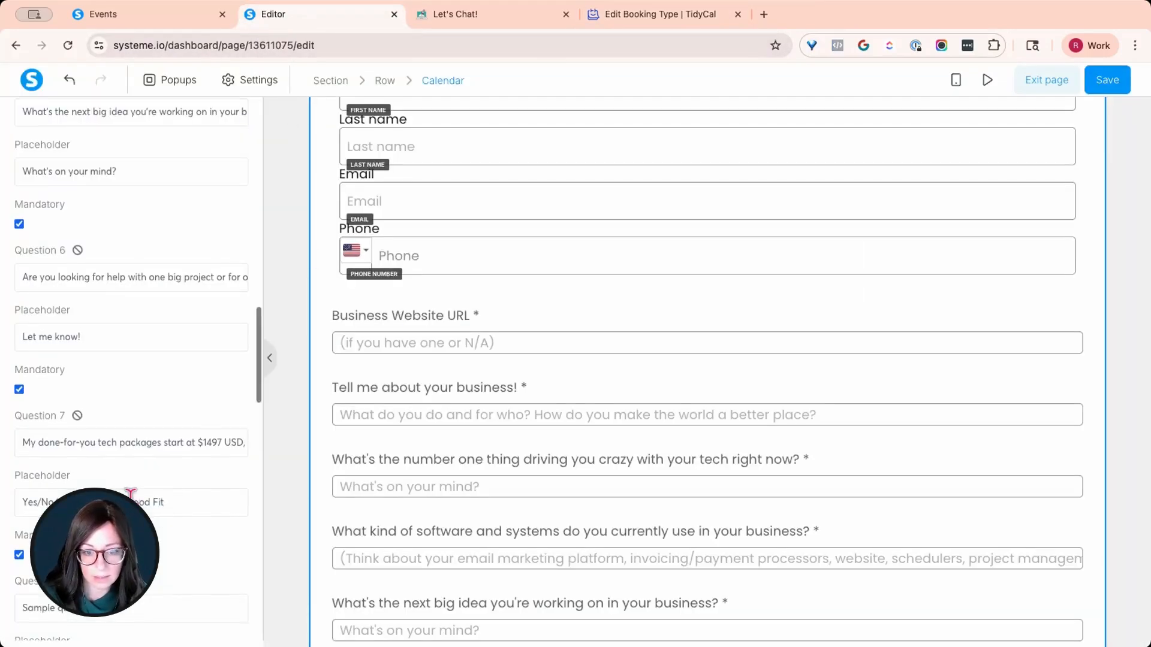
scroll(131, 493, down, 2)
click(111, 478)
key(ctrl+v)
click(19, 589)
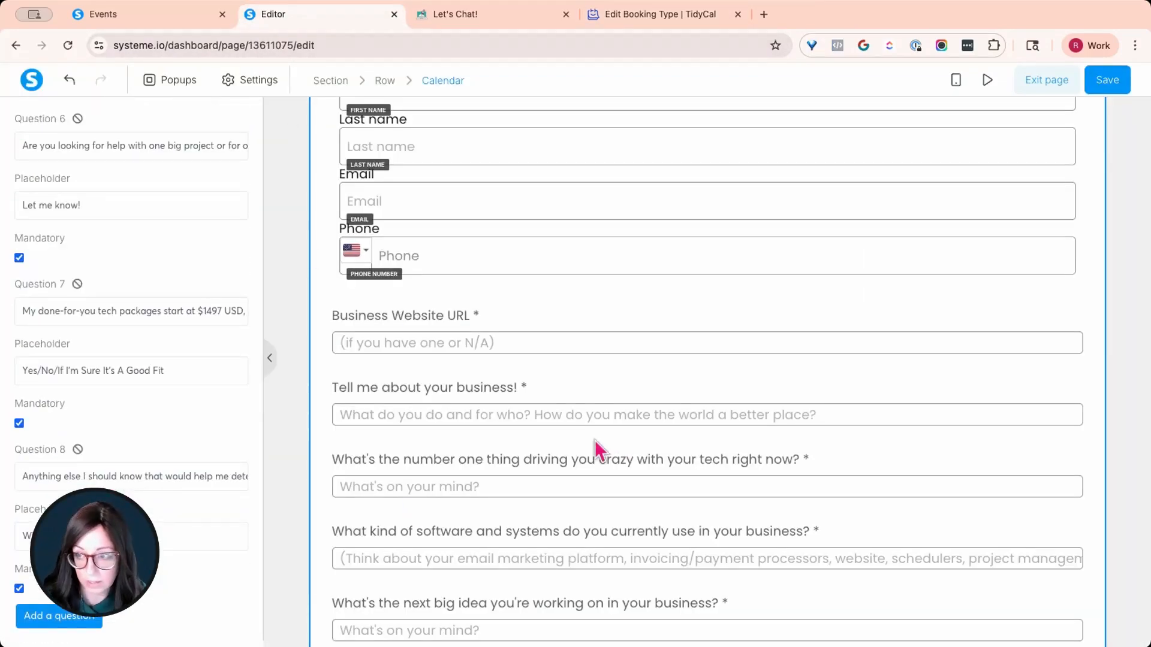
Examine the whole booking form, comparing the alignment of the contact fields with that of the custom questions
click(880, 354)
scroll(880, 354, down, 6)
scroll(880, 354, up, 10)
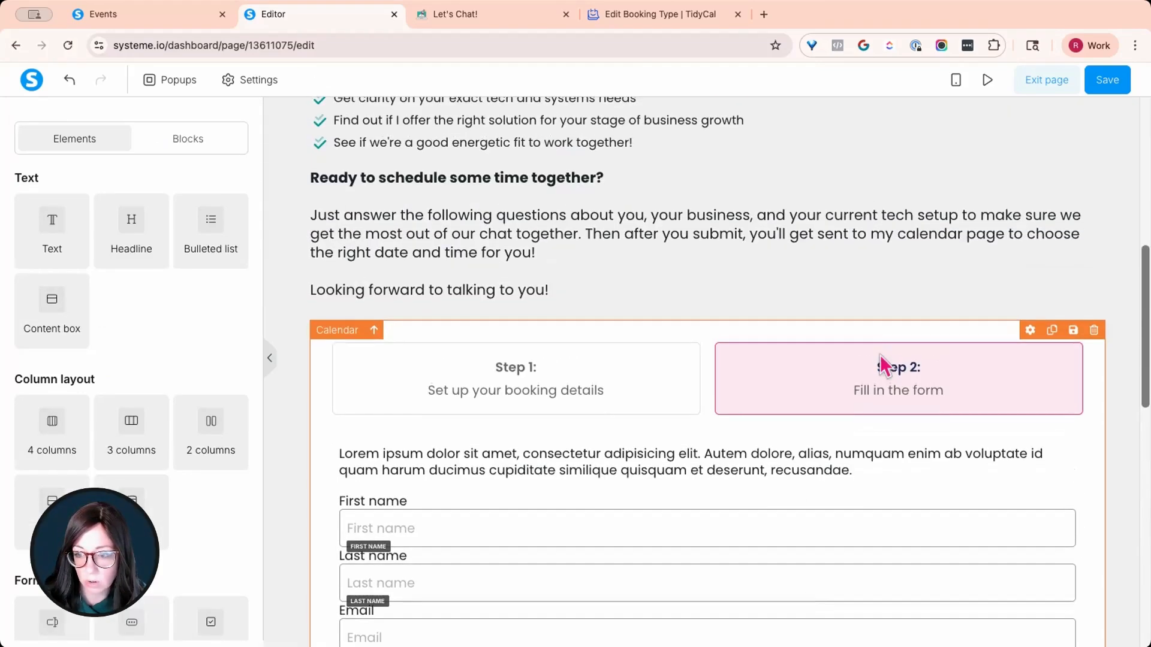
scroll(880, 354, down, 7)
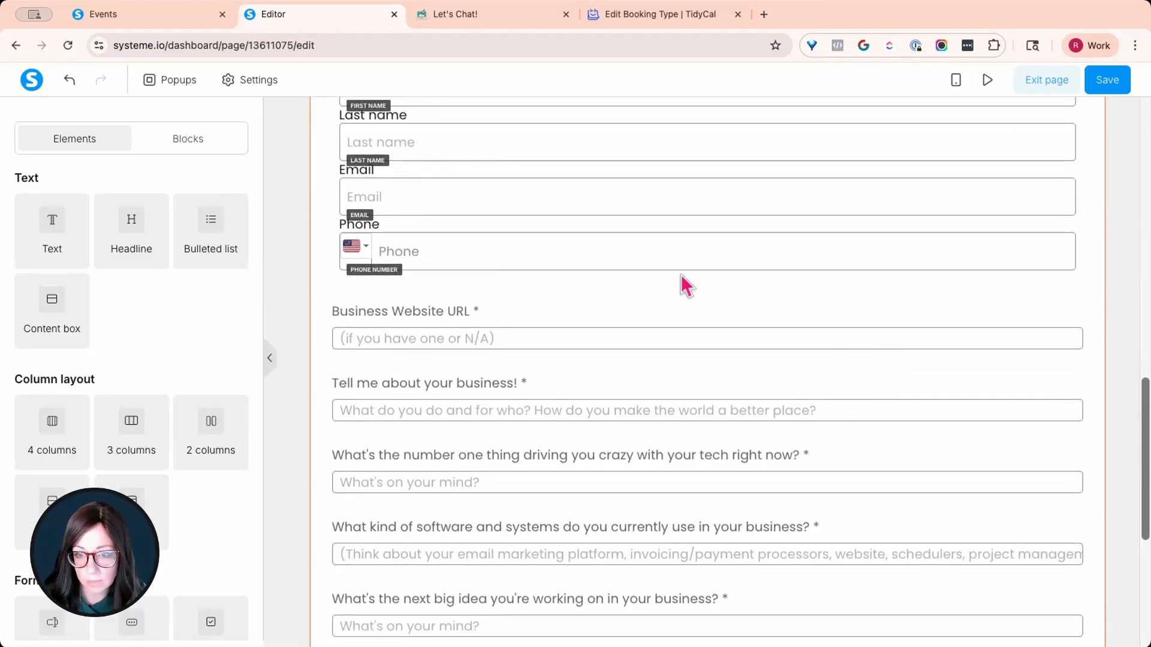
click(350, 310)
click(427, 301)
click(427, 313)
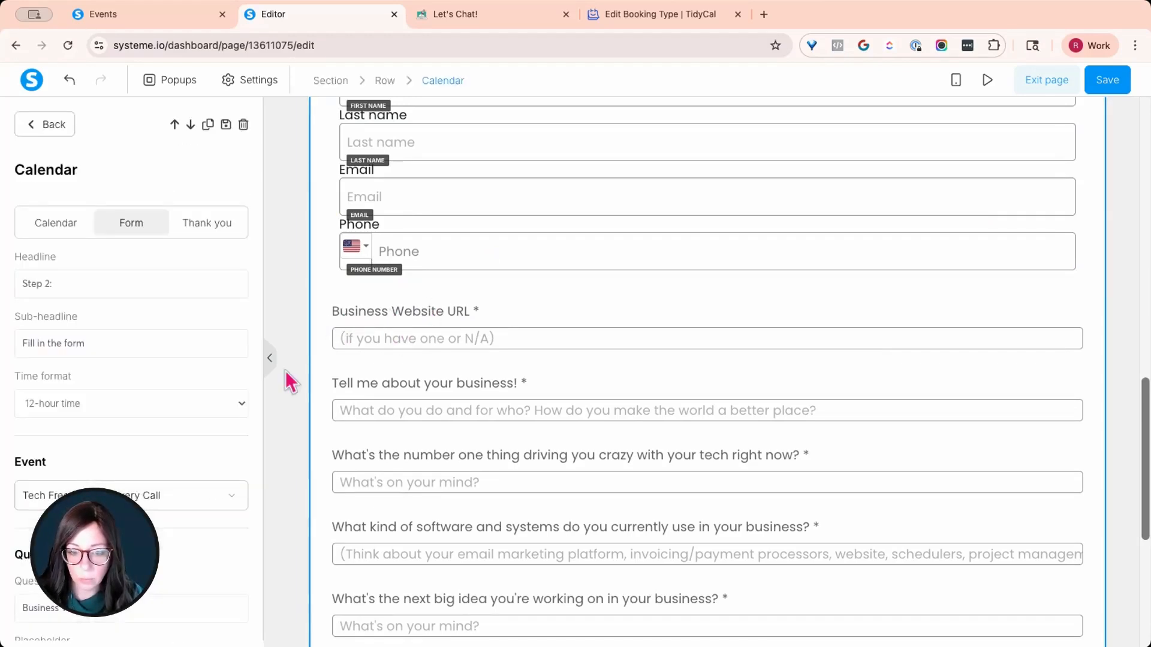
click(362, 263)
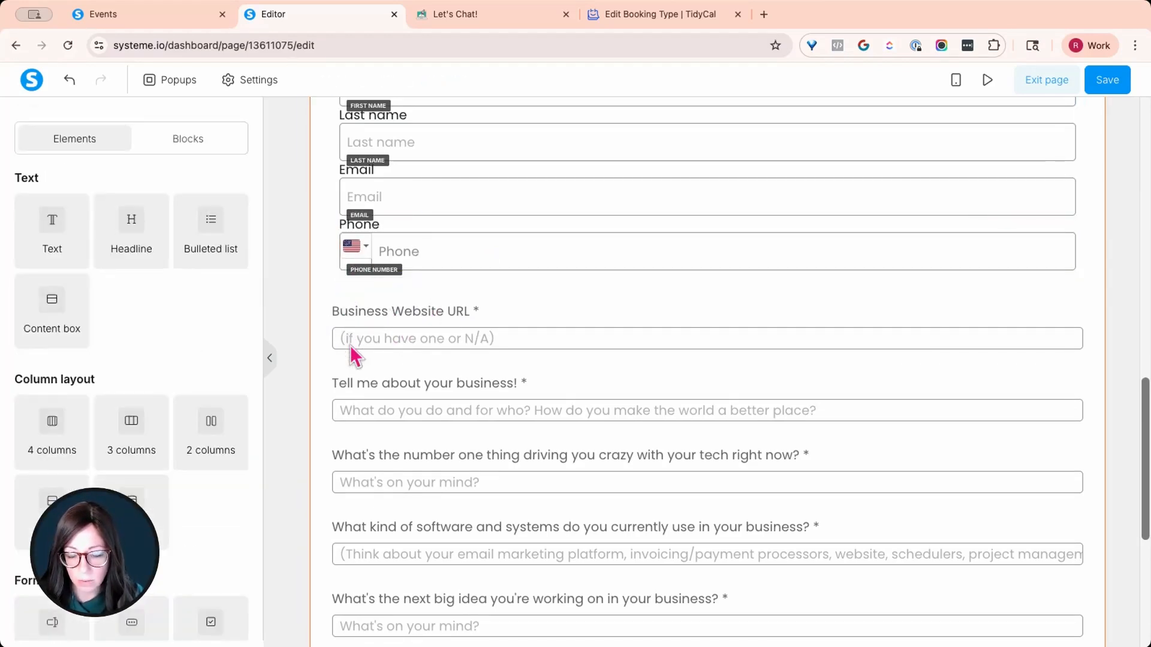
Set the horizontal padding of the row holding the name, email and phone fields to 0
click(334, 266)
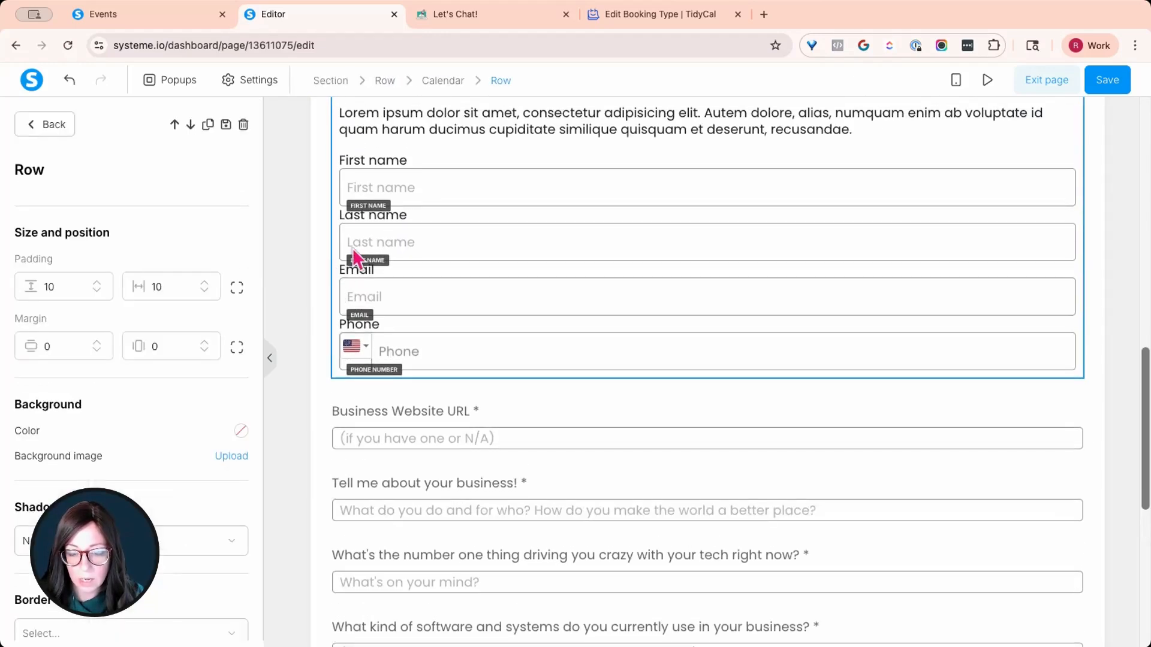
scroll(137, 283, down, 5)
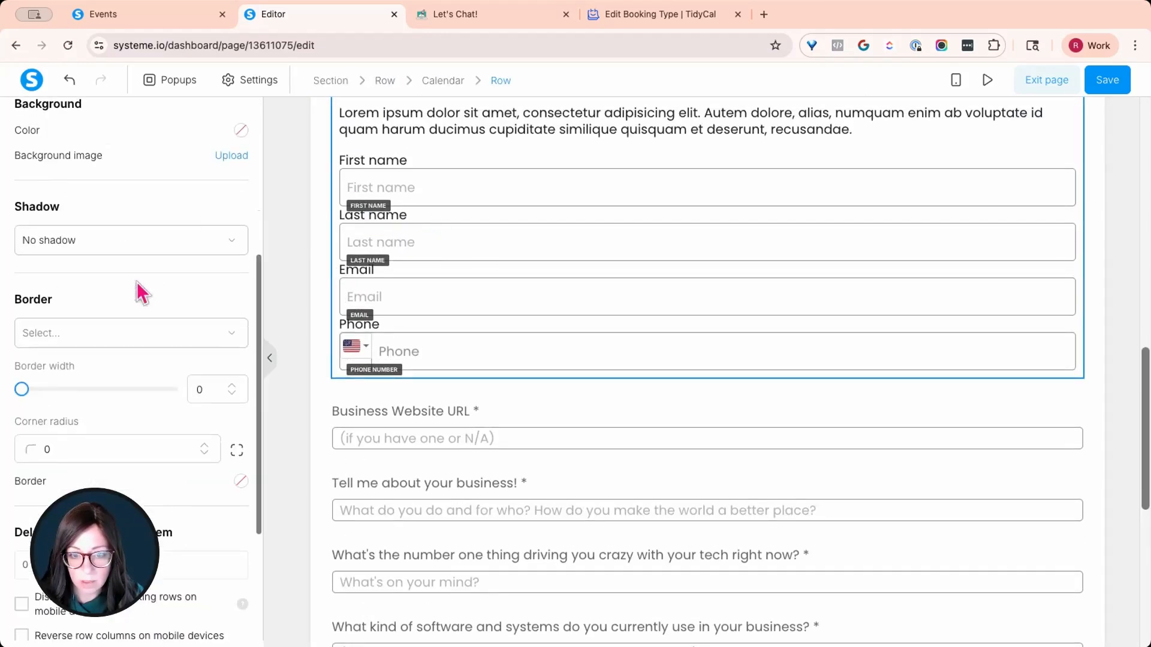
scroll(137, 282, up, 5)
drag(77, 286, 45, 287)
drag(175, 286, 141, 286)
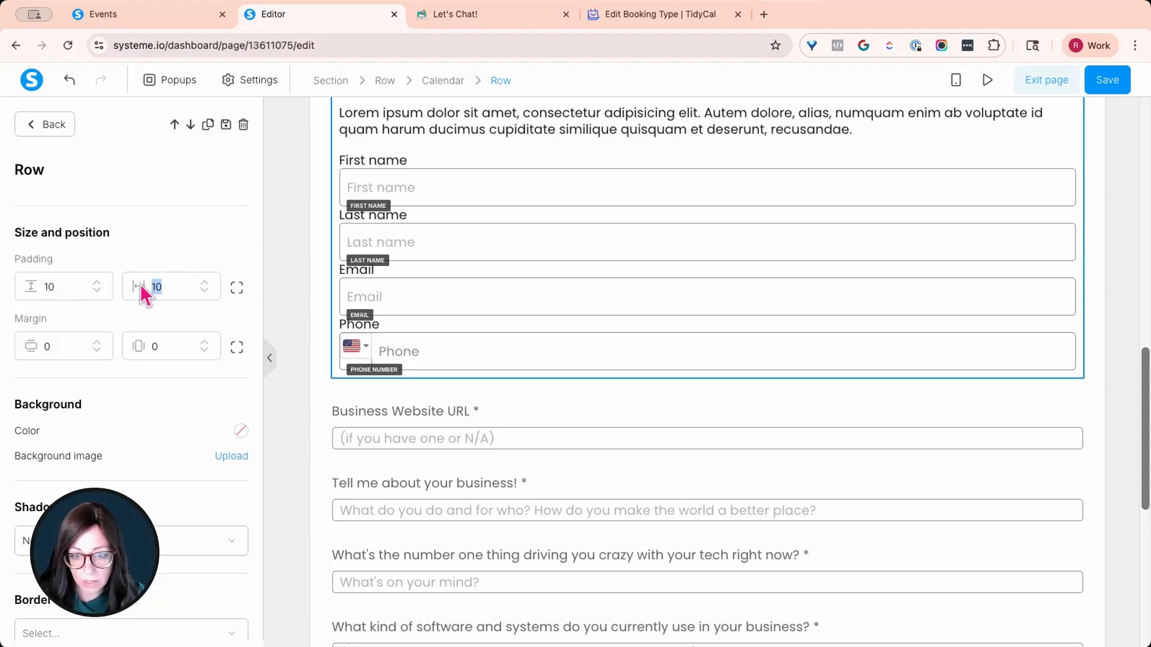
text(0)
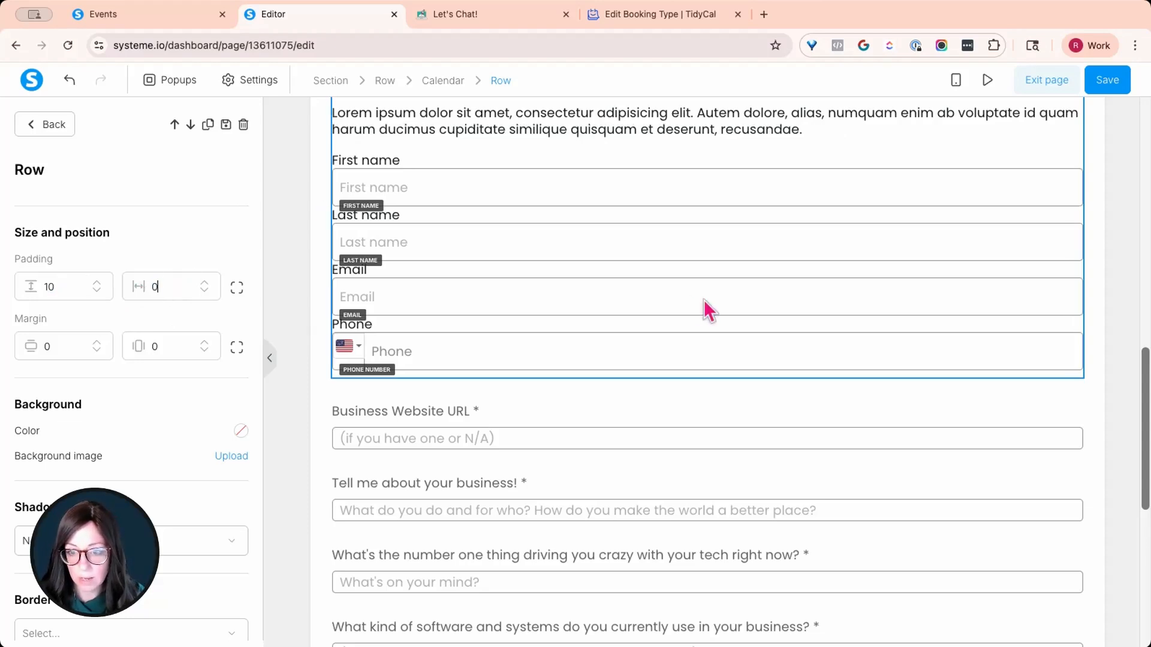
key(Escape)
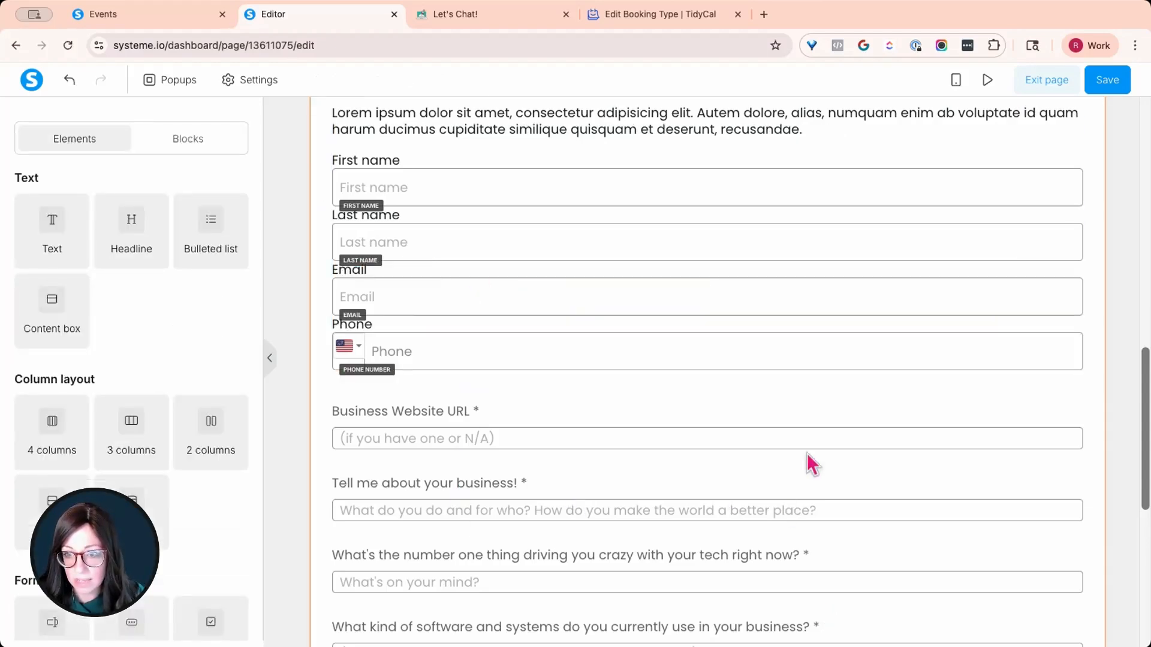
Look through the calendar's form settings for options that style the question fields, from typography and colors to size and position
click(447, 448)
key(Escape)
click(445, 440)
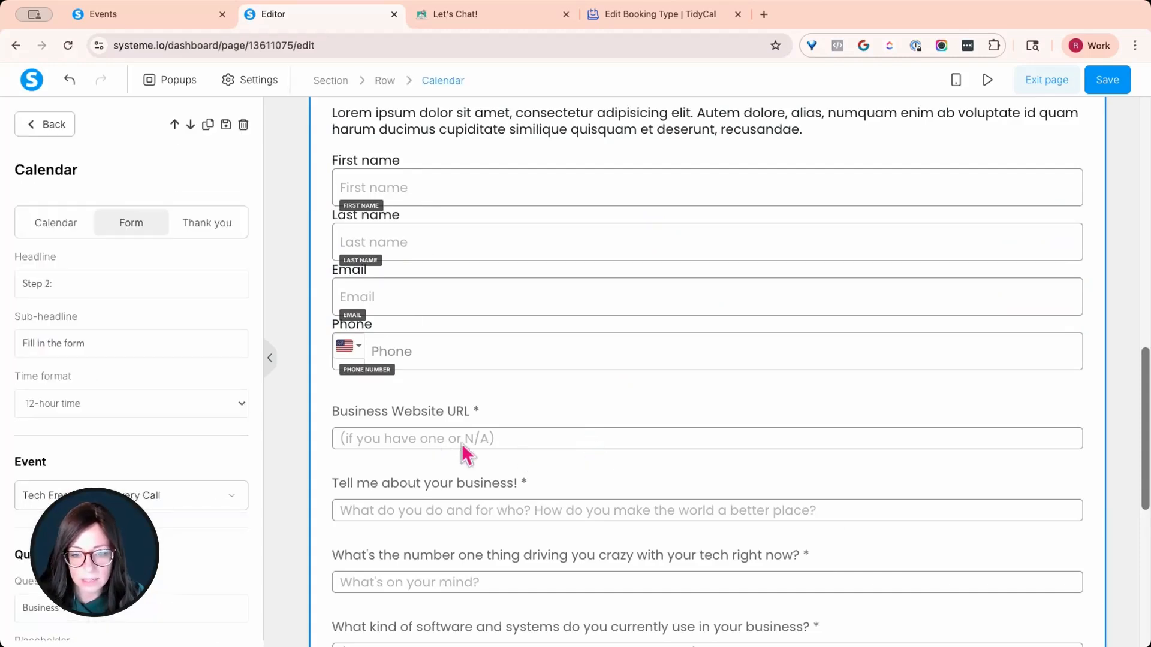
scroll(175, 350, down, 3)
scroll(176, 355, down, 10)
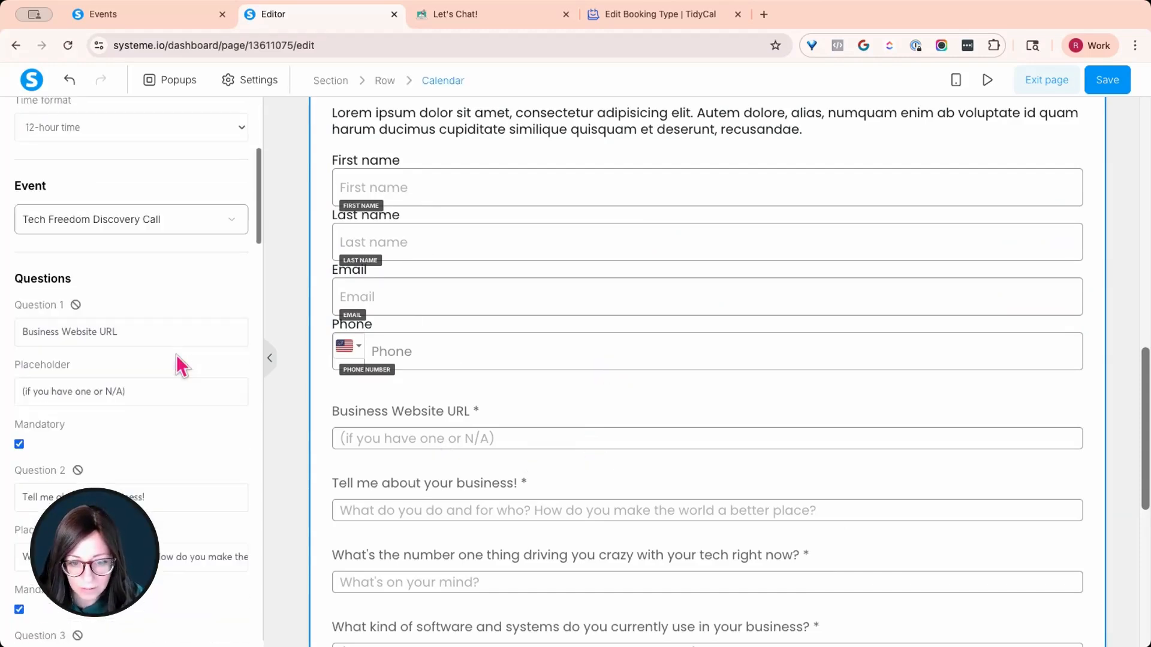
scroll(176, 355, down, 8)
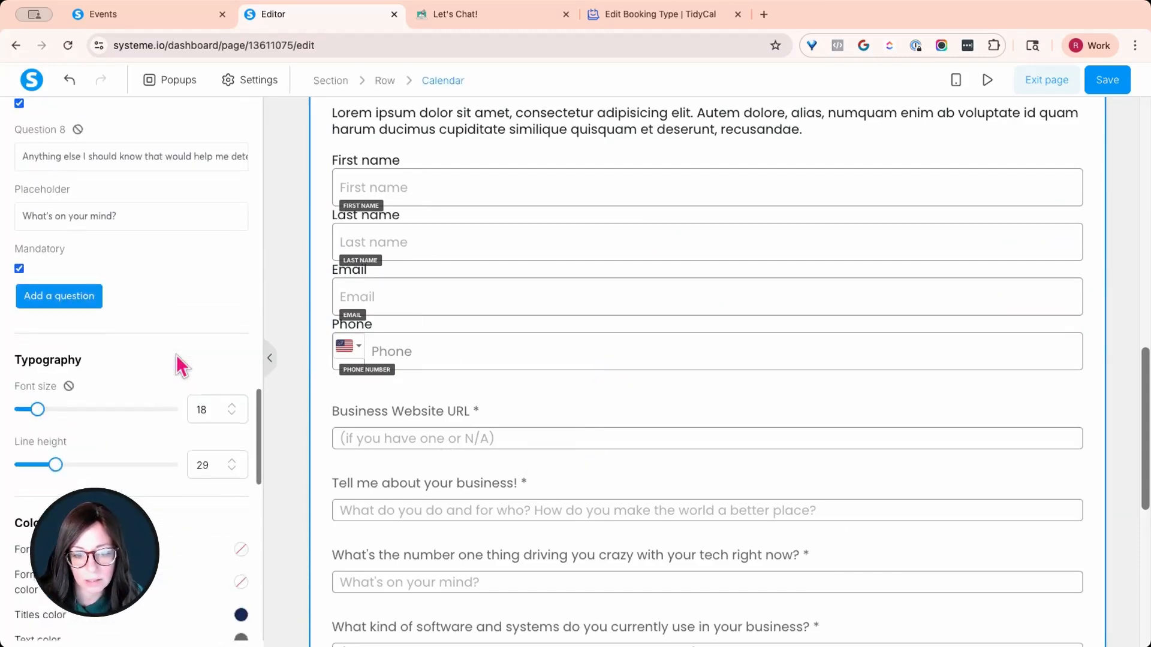
scroll(176, 355, down, 3)
scroll(176, 355, down, 1)
scroll(174, 342, down, 10)
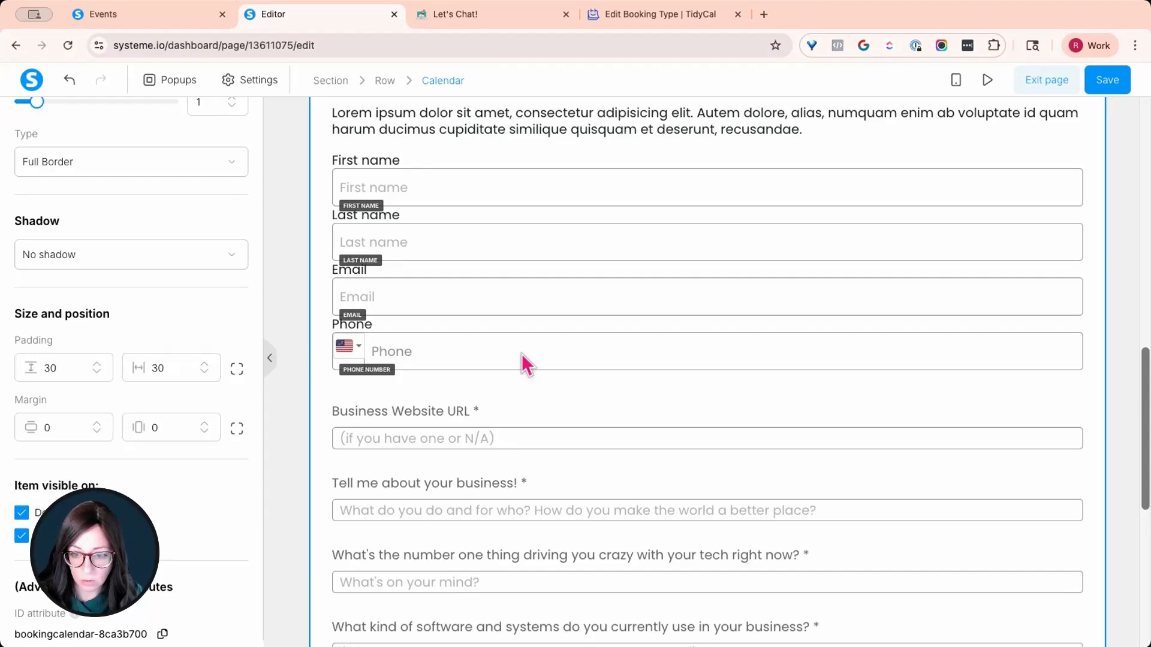
key(Escape)
Replace the lorem ipsum above the form fields with text starting "Please take some time to fill out all of the questions below before booking your call!"
scroll(555, 308, up, 5)
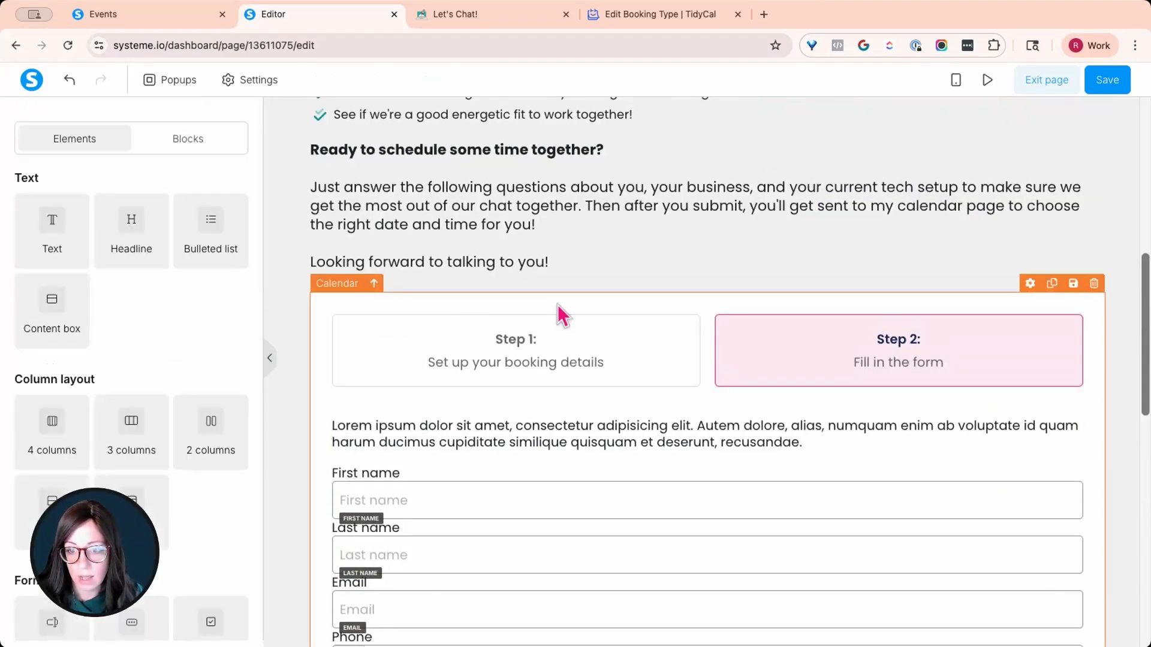
triple_click(525, 436)
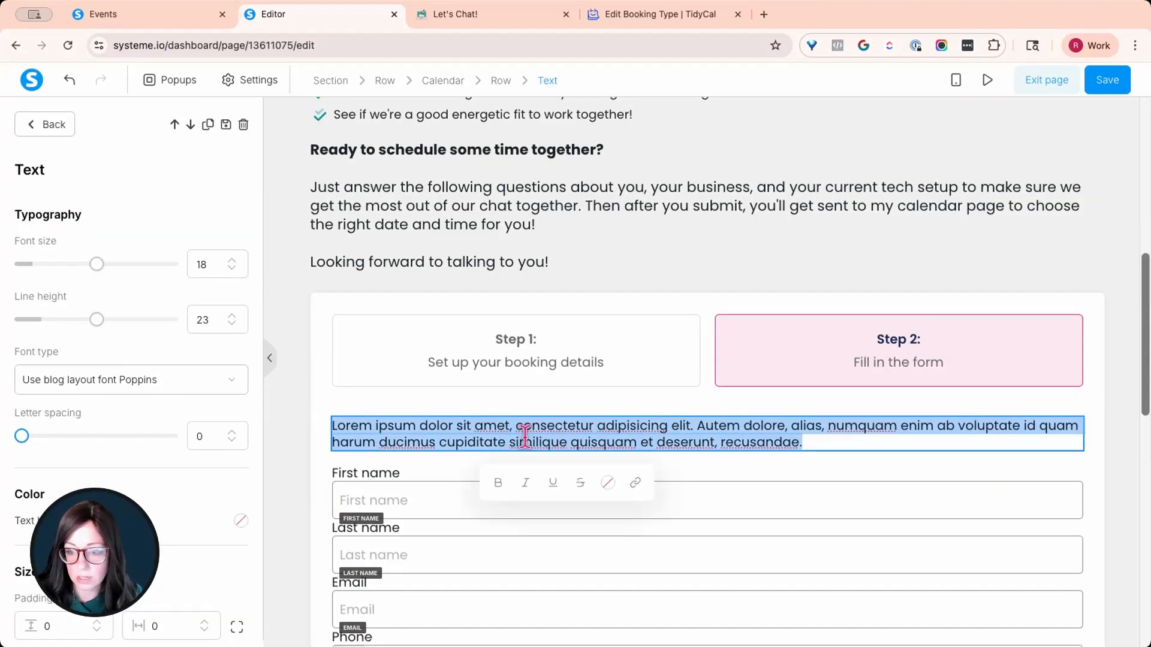
click(624, 16)
click(976, 321)
scroll(967, 305, up, 15)
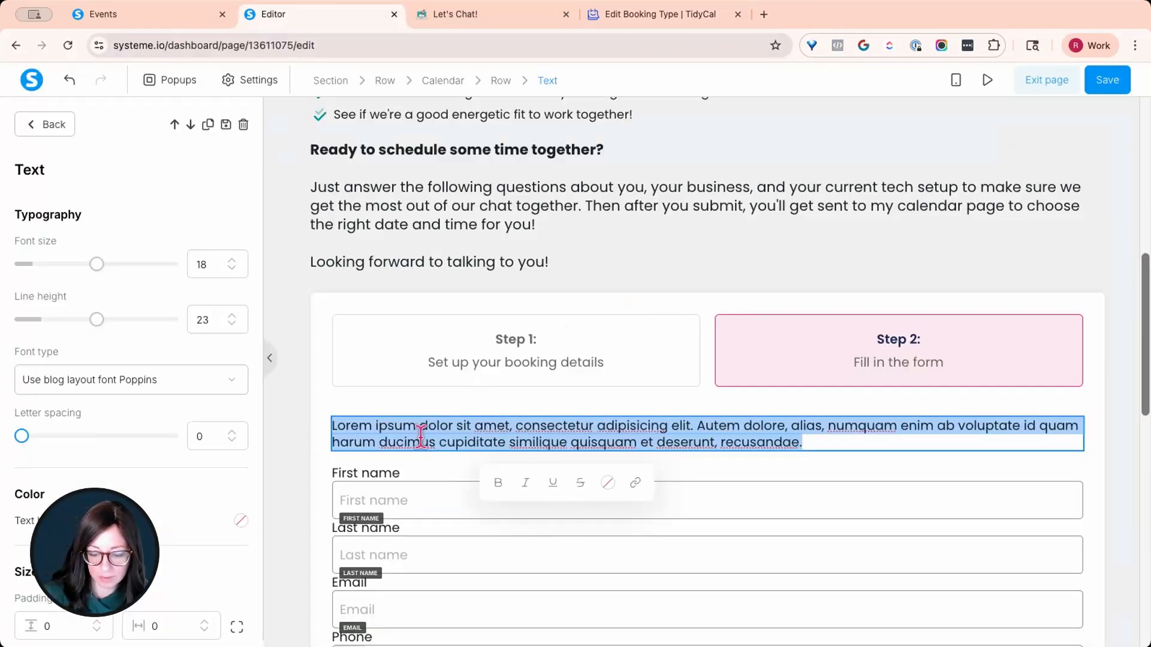
text(Please take some time to fill out all of the questions below before booking your call! That way I can make sure we're a good fit and we can also make the most of our 15 minutes together to get you pointed in the right direction <3)
Set the font size of the form's introductory text to 26
key(ctrl+a)
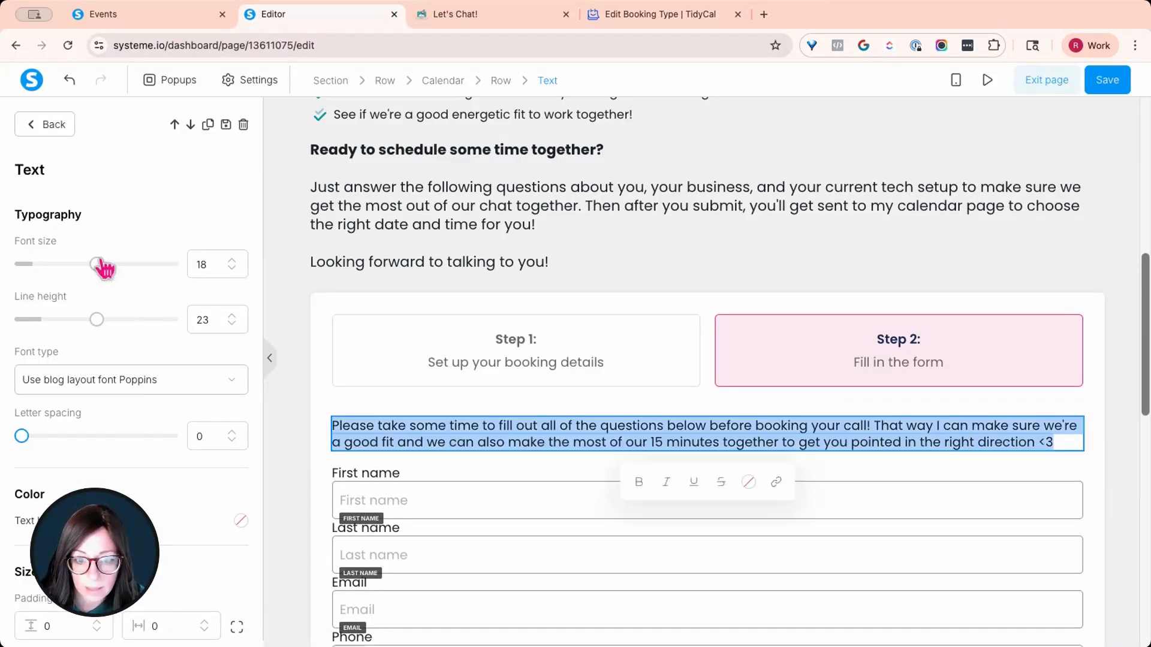
drag(97, 266, 57, 275)
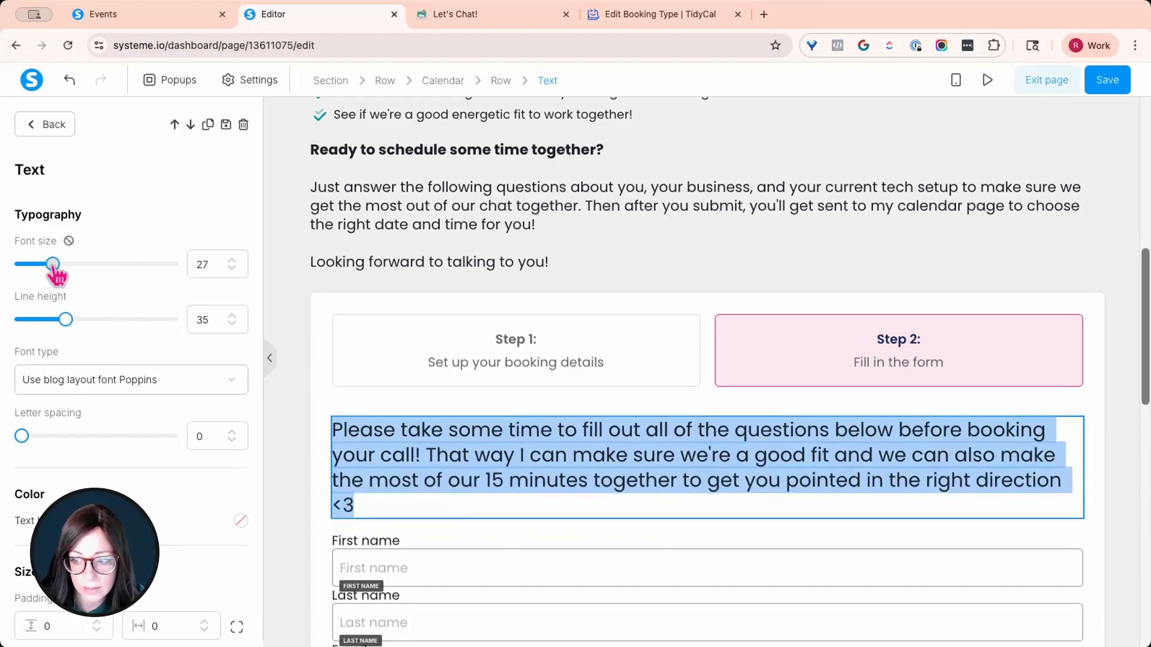
click(232, 270)
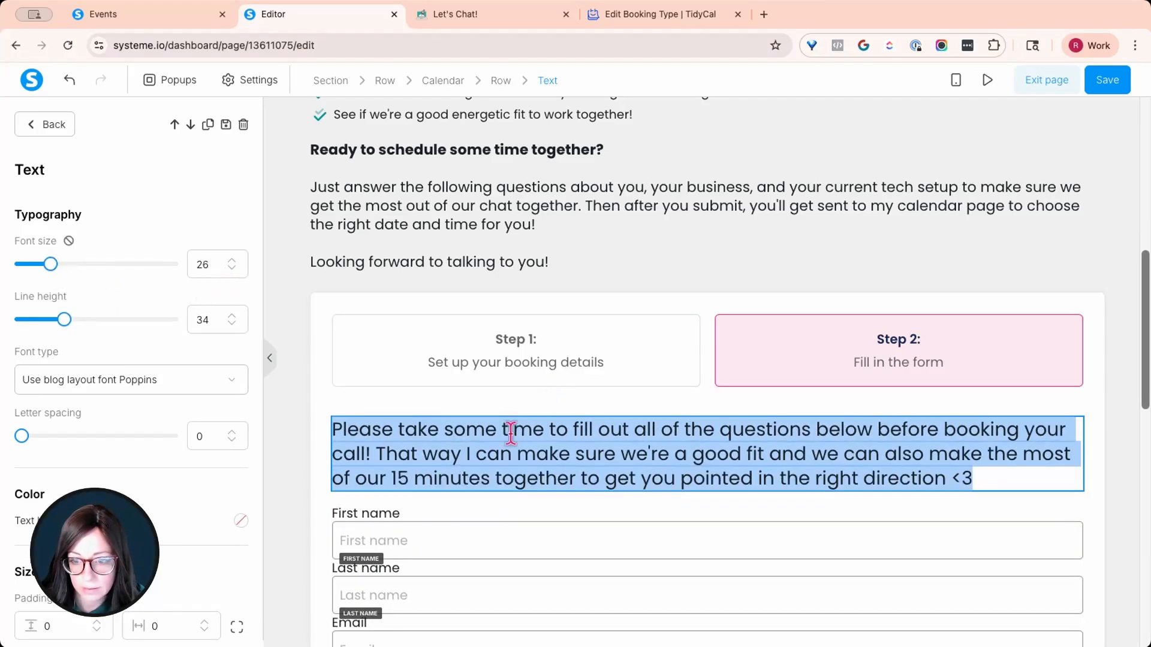
click(621, 246)
Check the finished form down to its submit button and examine the calendar's thank-you settings, including redirection and time format
scroll(664, 278, down, 3)
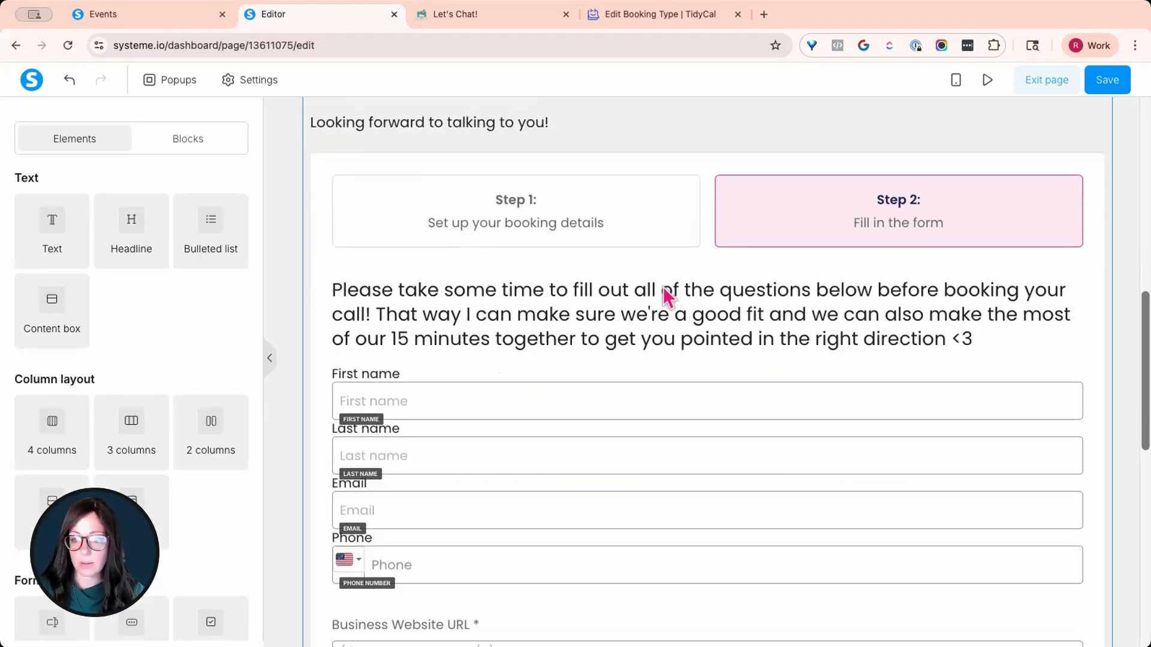
scroll(548, 309, down, 5)
scroll(545, 306, down, 6)
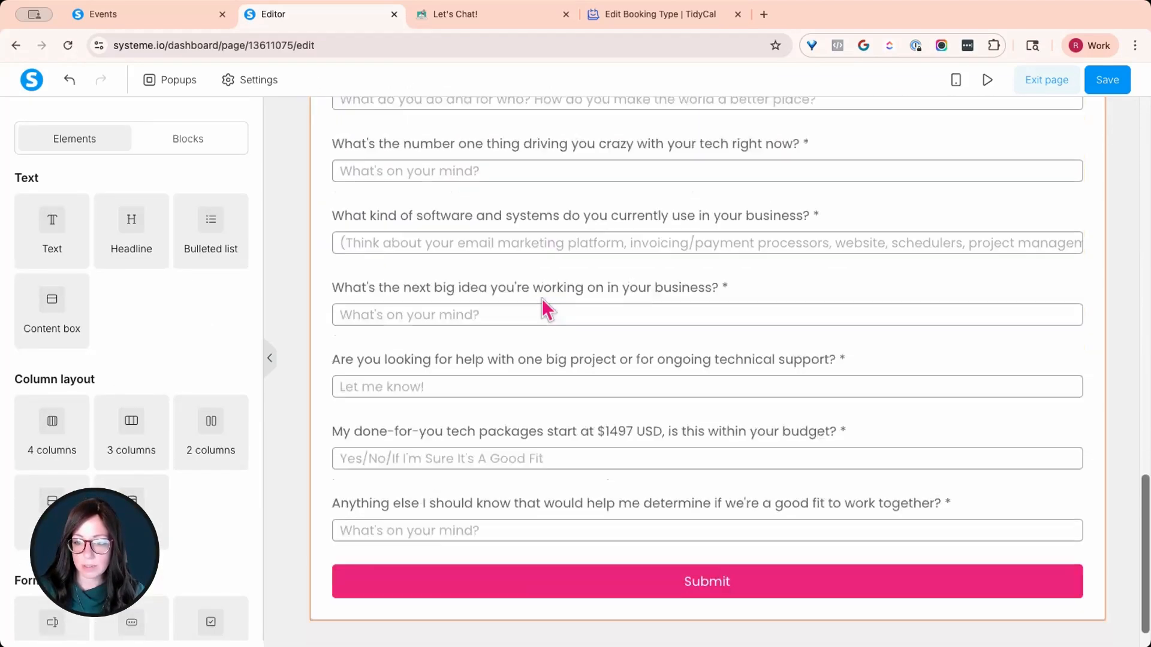
scroll(545, 303, up, 12)
scroll(586, 437, down, 10)
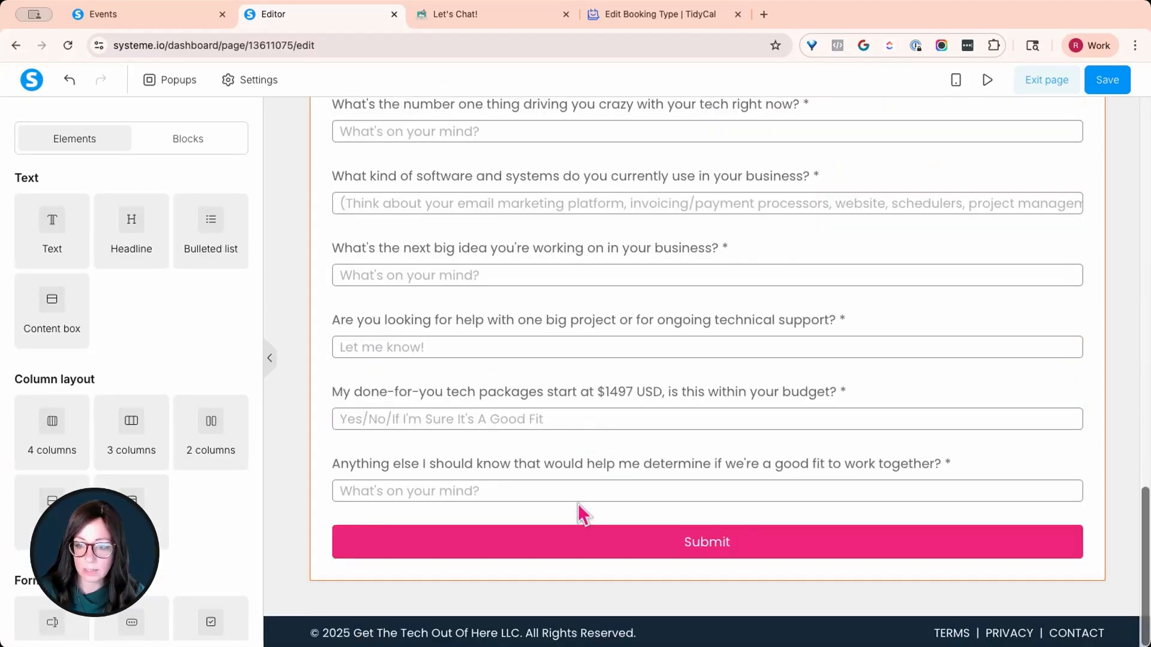
click(582, 542)
click(193, 230)
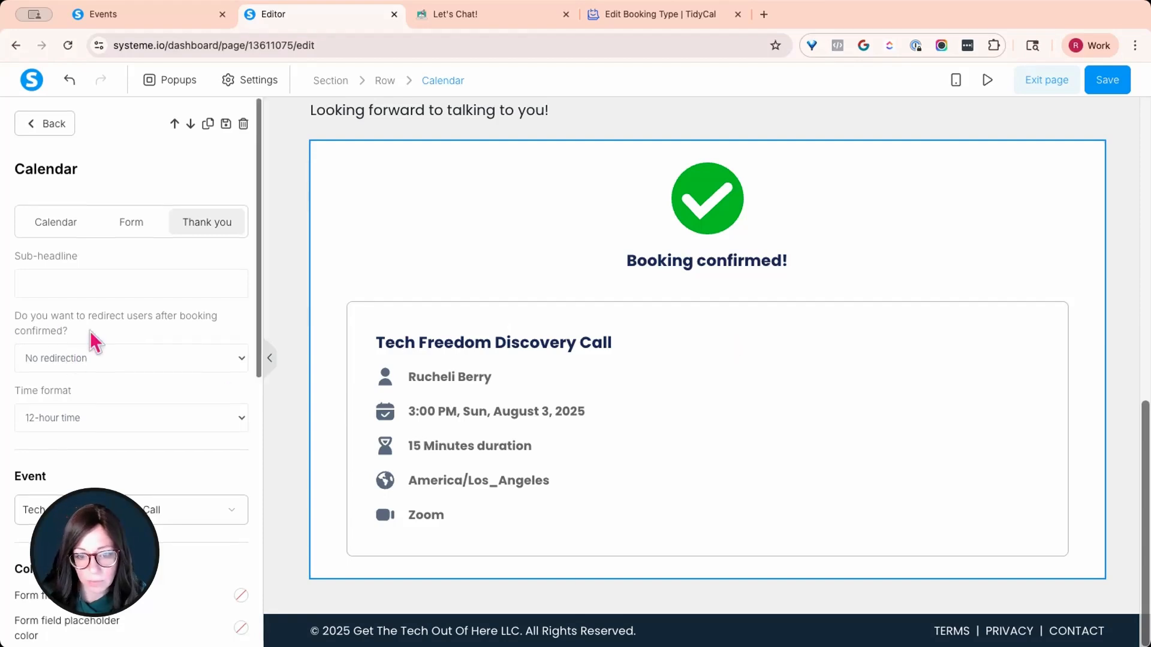
scroll(90, 337, down, 3)
scroll(195, 384, down, 5)
scroll(193, 382, up, 7)
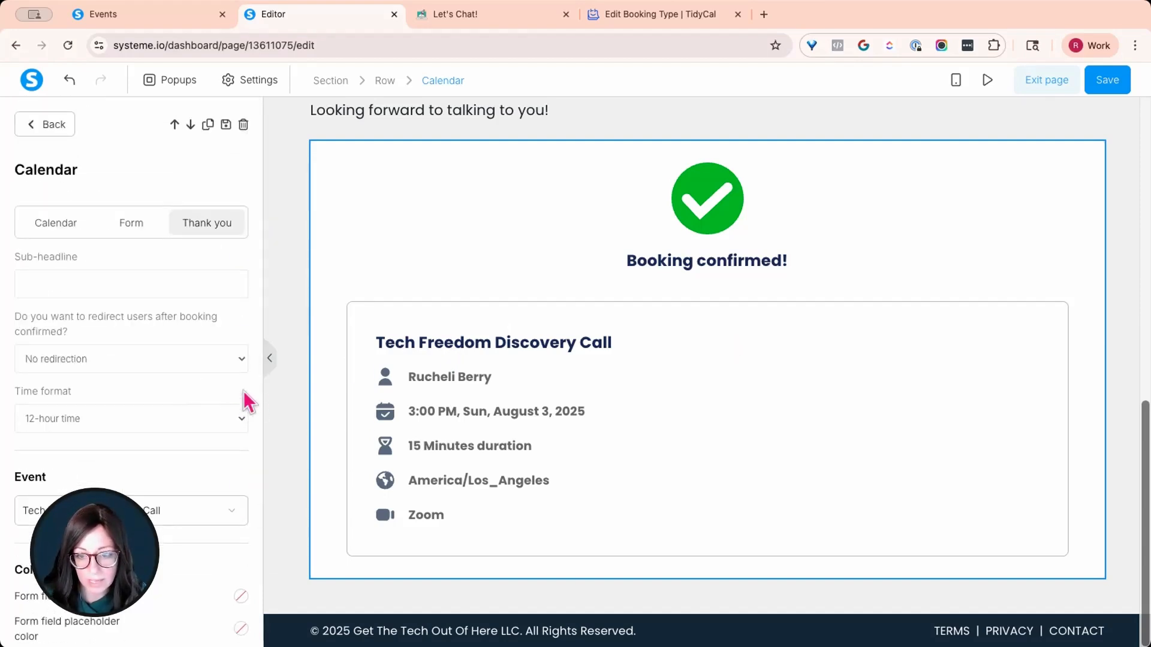
Save the page and open its preview at the booking calendar
click(1103, 87)
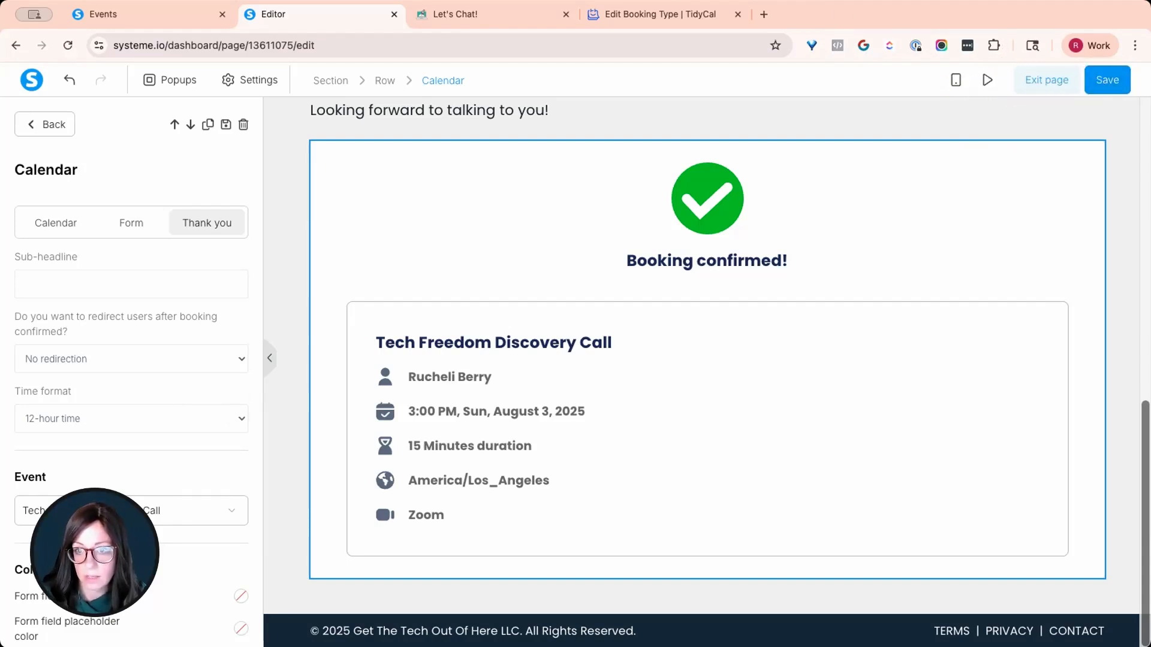
click(987, 80)
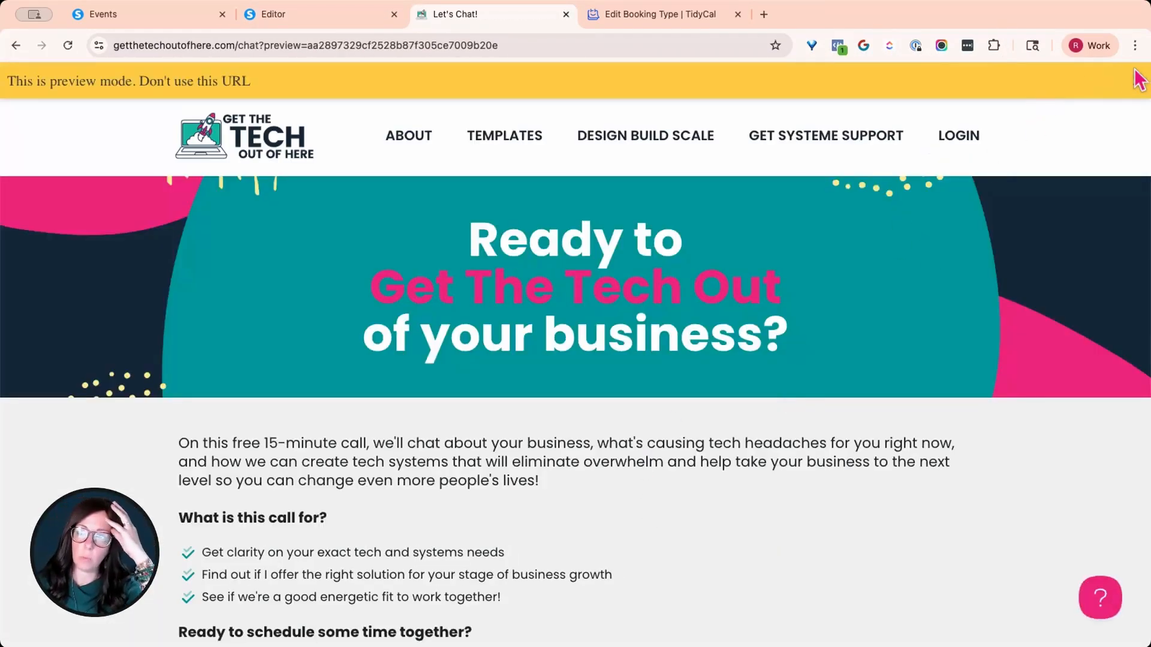
click(1136, 82)
scroll(849, 267, down, 5)
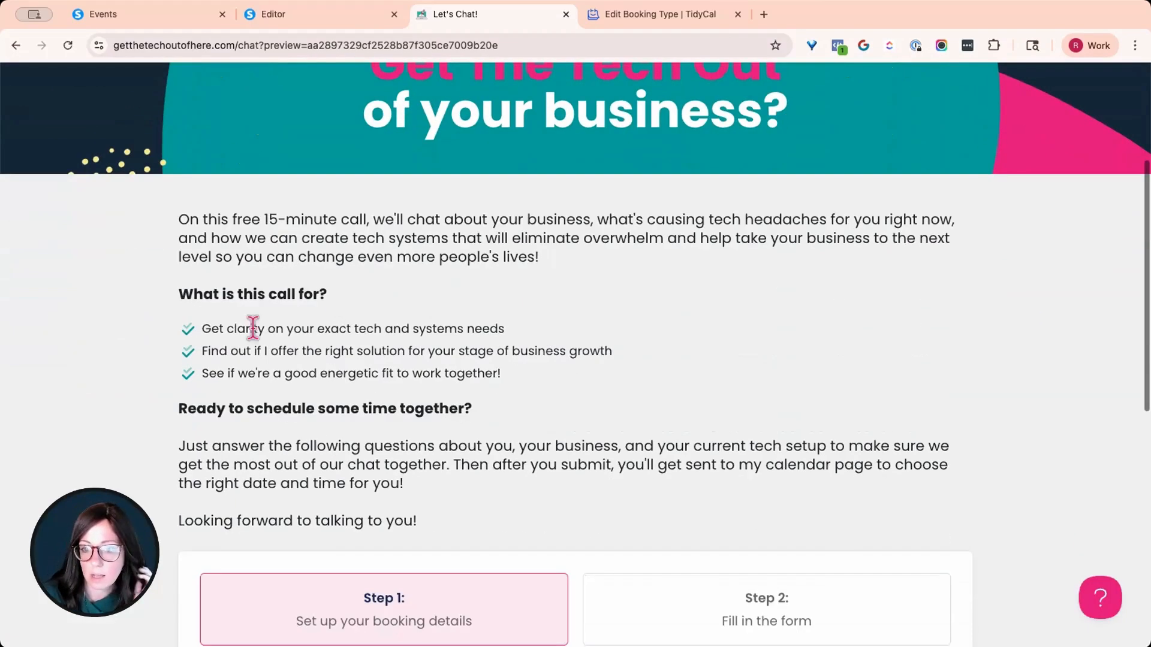
scroll(431, 304, down, 9)
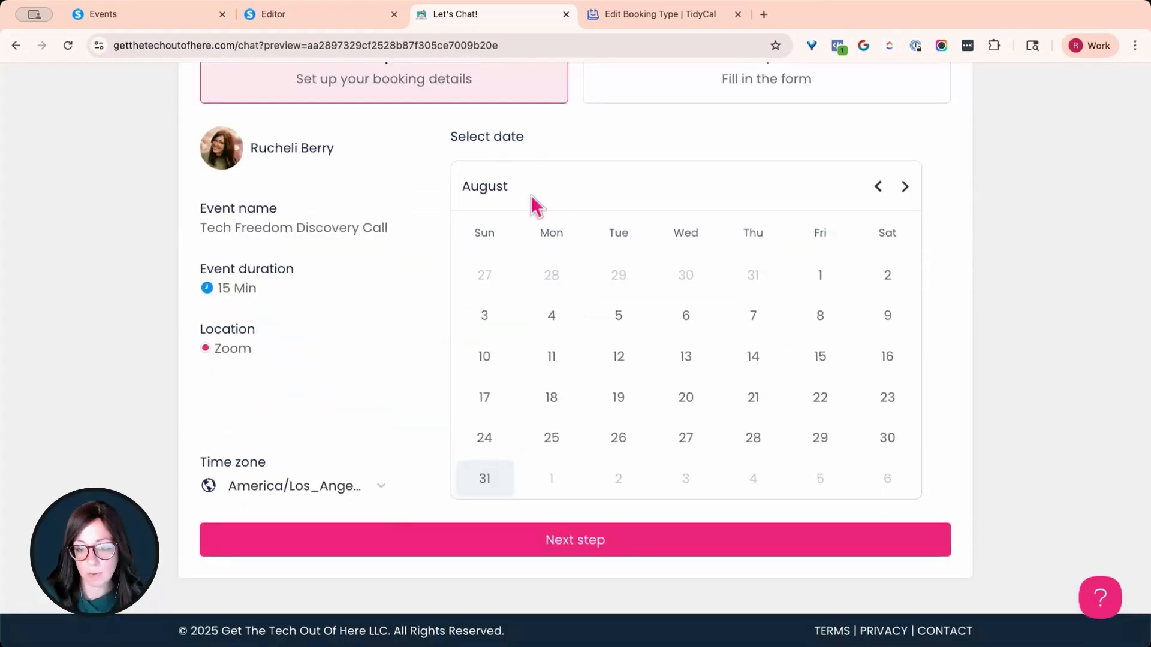
scroll(548, 435, up, 5)
scroll(549, 428, down, 5)
Choose Sunday, August 31 at 4:00 PM in the previewed calendar and continue to the booking form
click(489, 502)
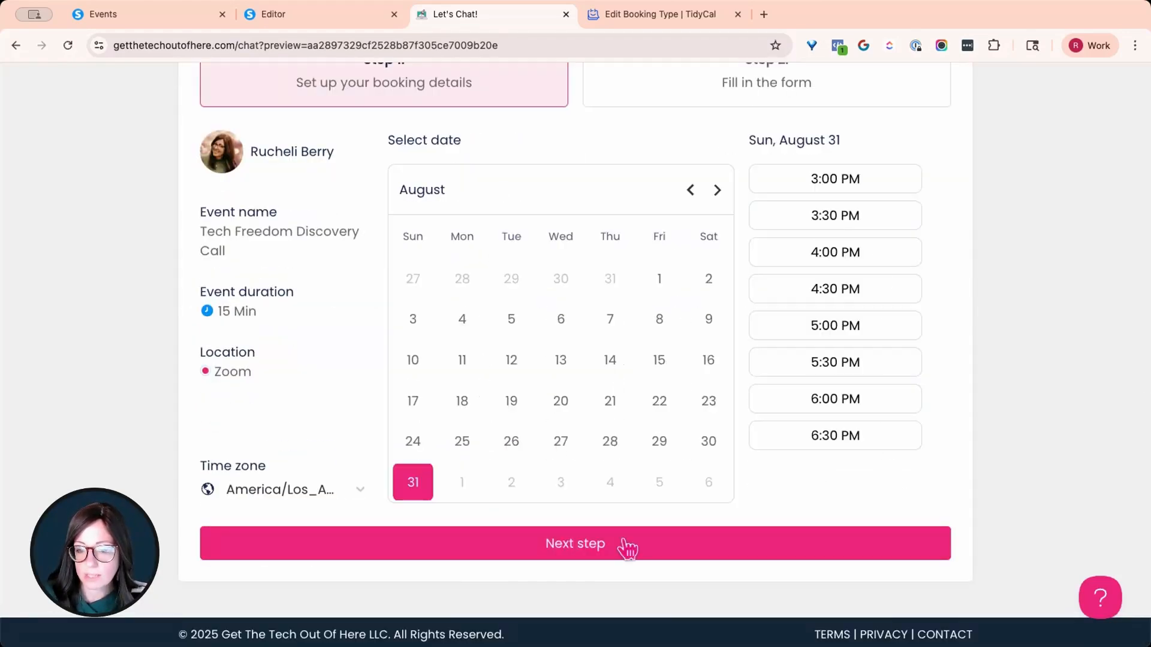
click(849, 256)
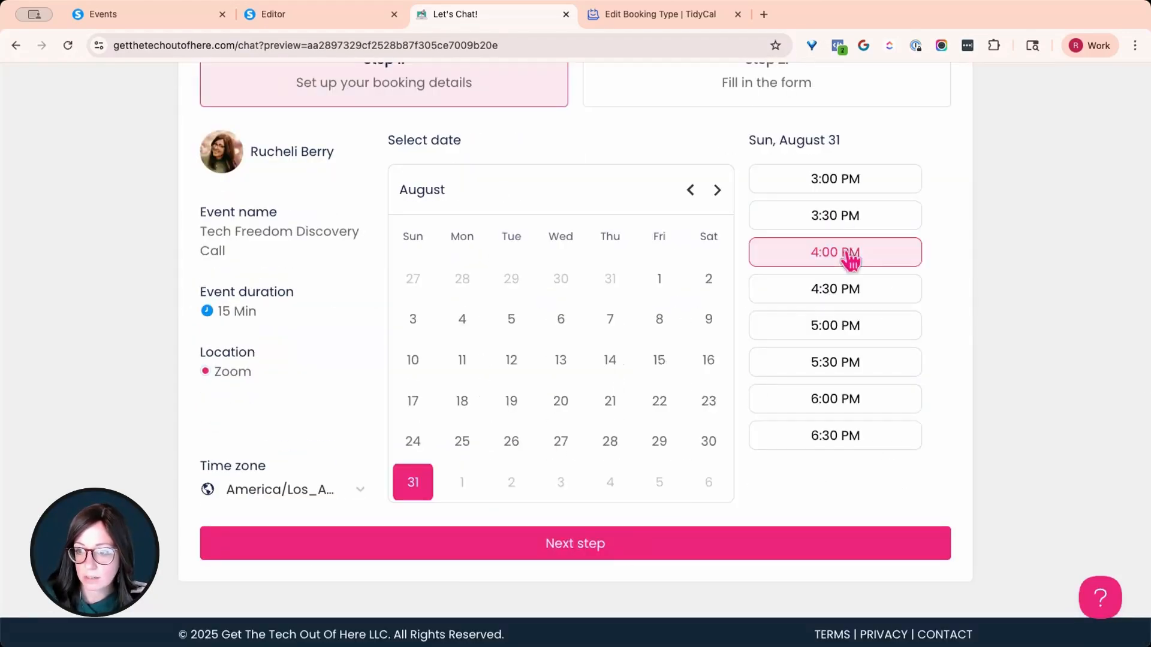
click(616, 547)
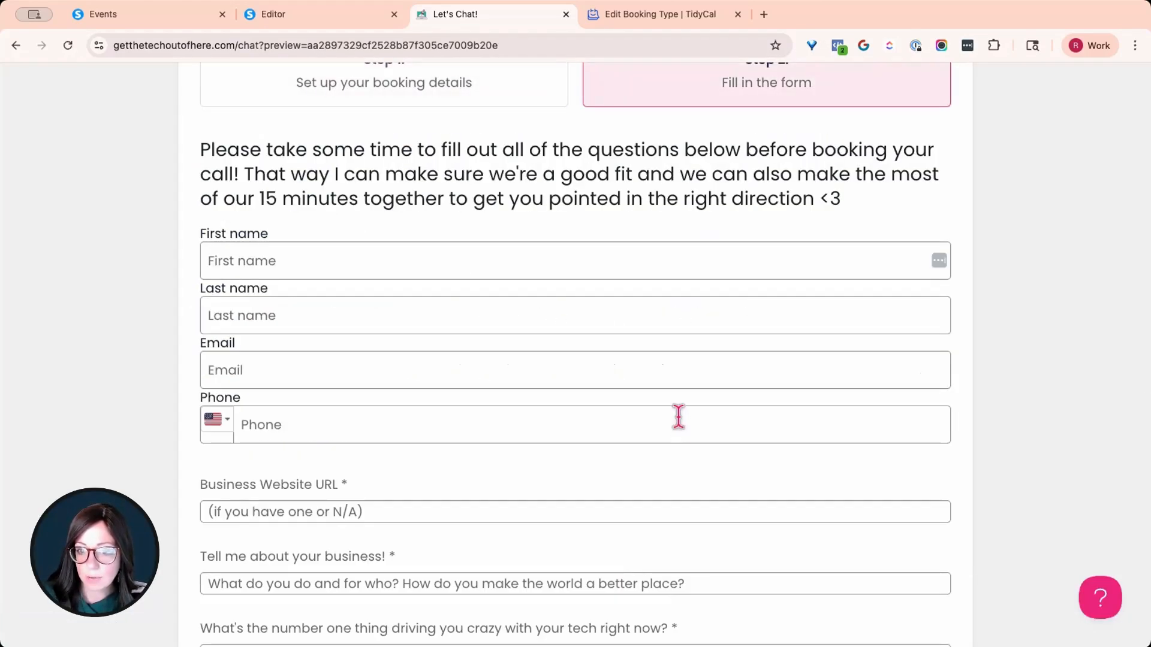
Review the previewed page from its header to the booking form, checking the intro text, contact fields and custom questions
scroll(678, 414, up, 2)
scroll(677, 414, down, 10)
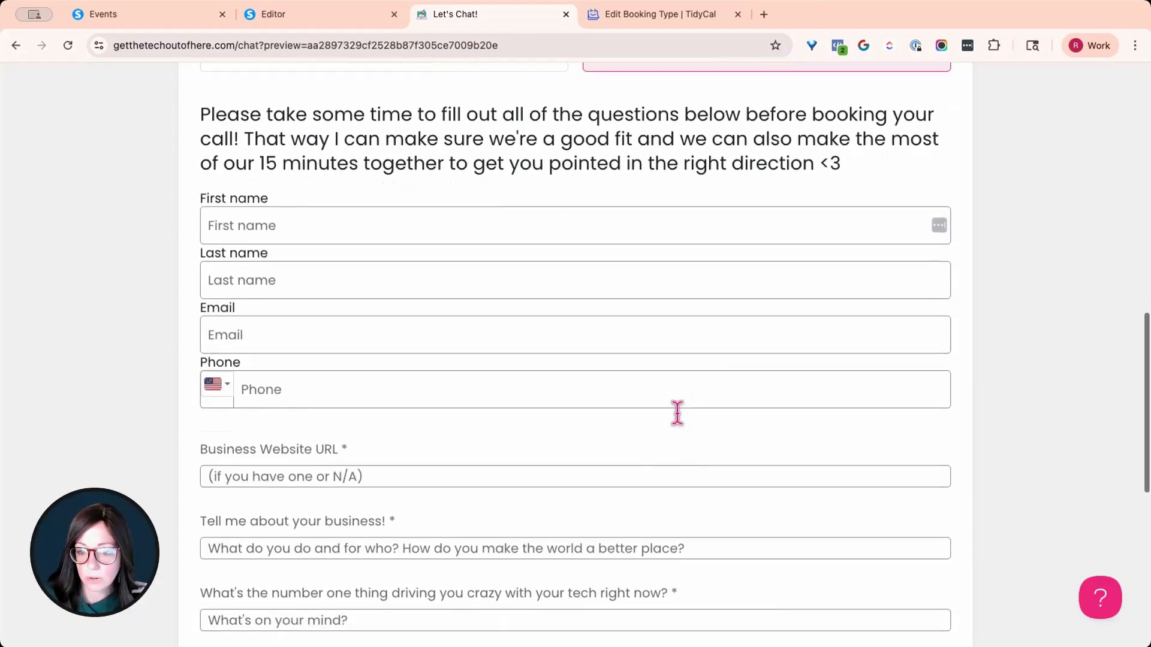
scroll(662, 498, up, 10)
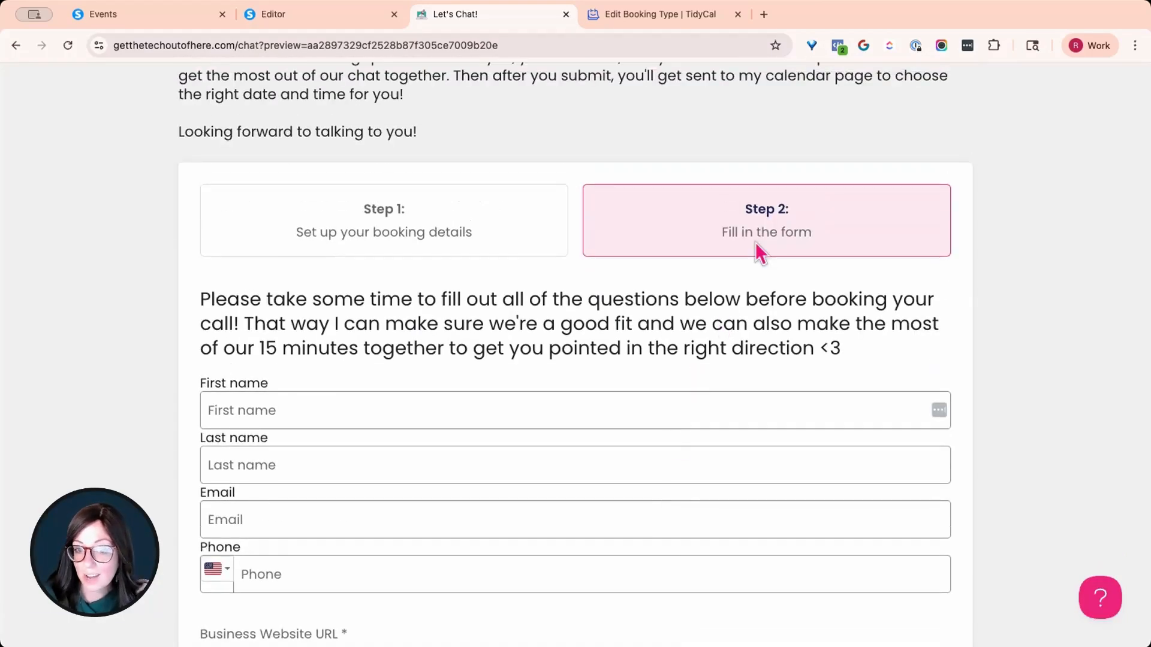
scroll(569, 297, up, 8)
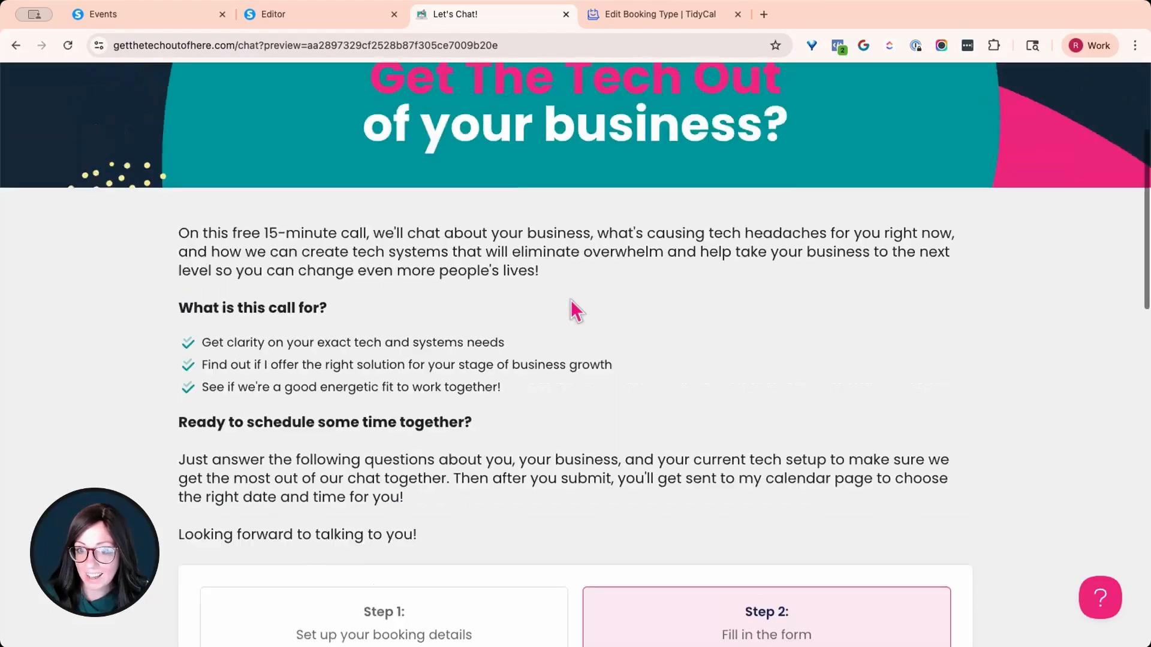
scroll(570, 296, up, 5)
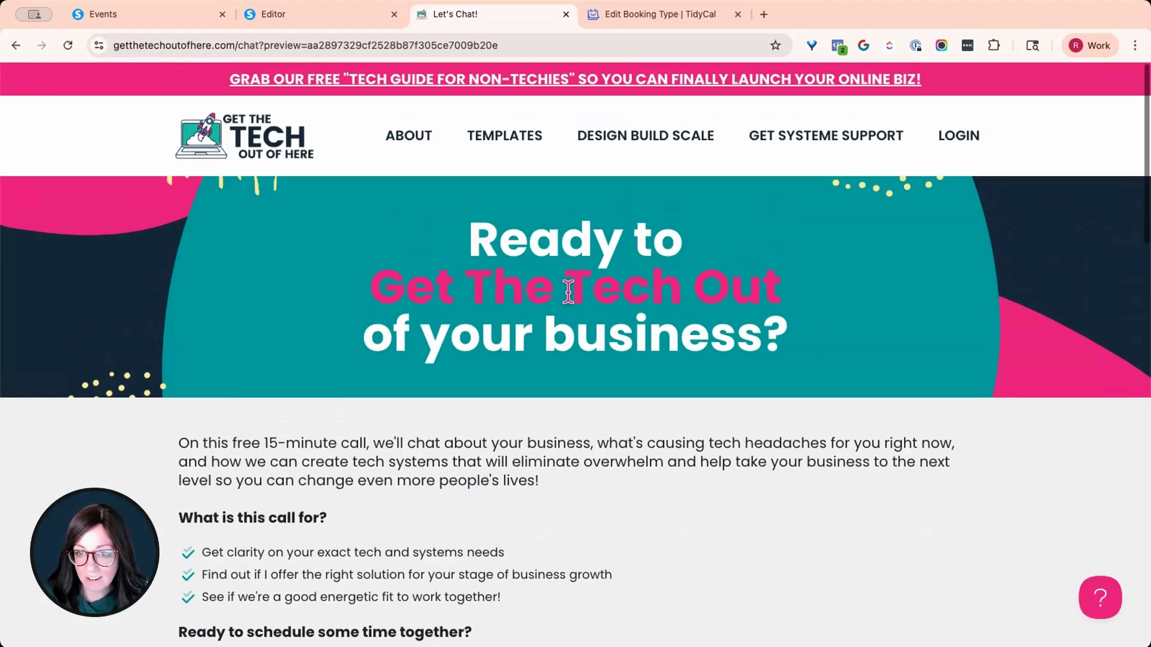
scroll(568, 306, down, 4)
scroll(569, 308, down, 1)
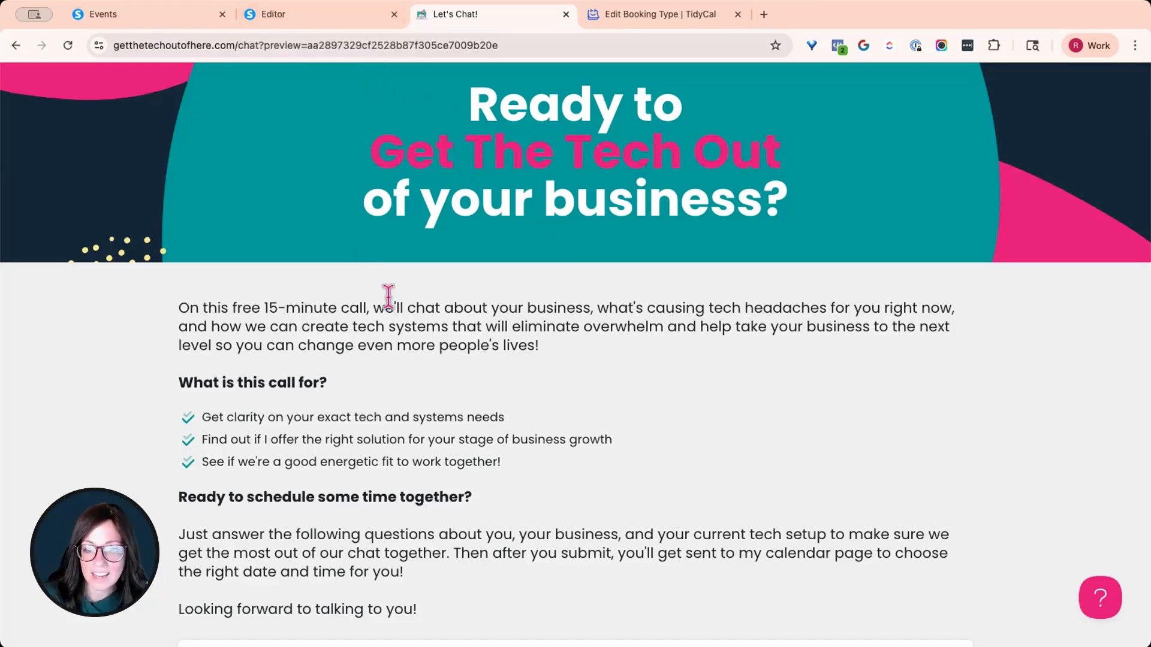
scroll(396, 246, down, 15)
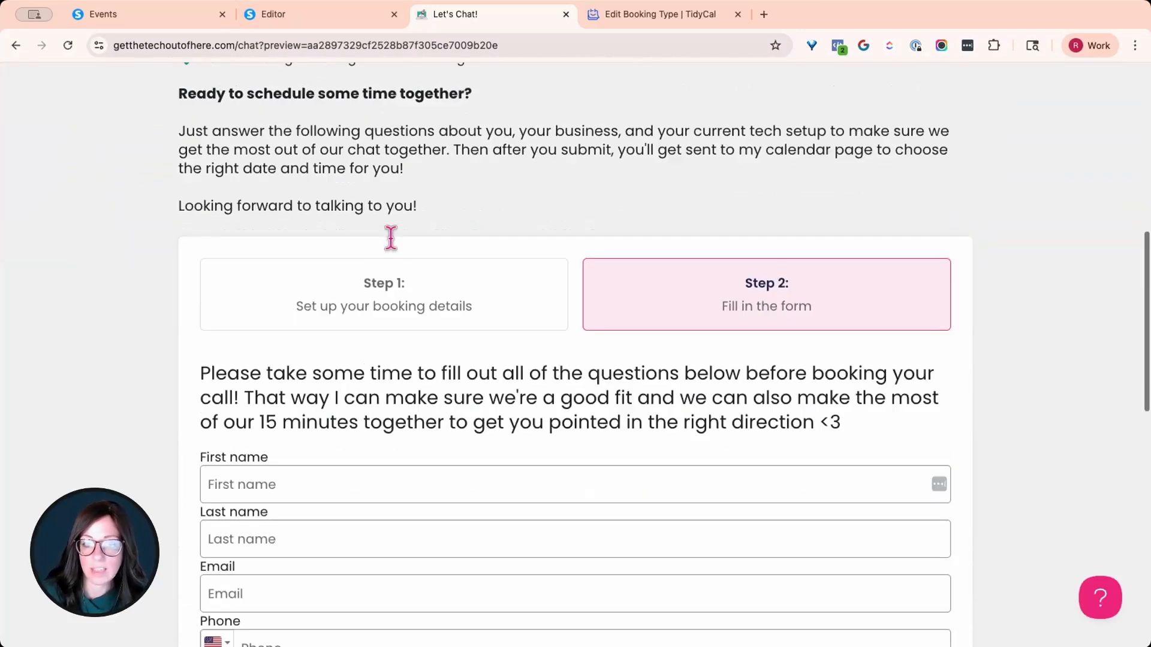
scroll(396, 239, down, 3)
scroll(390, 225, up, 8)
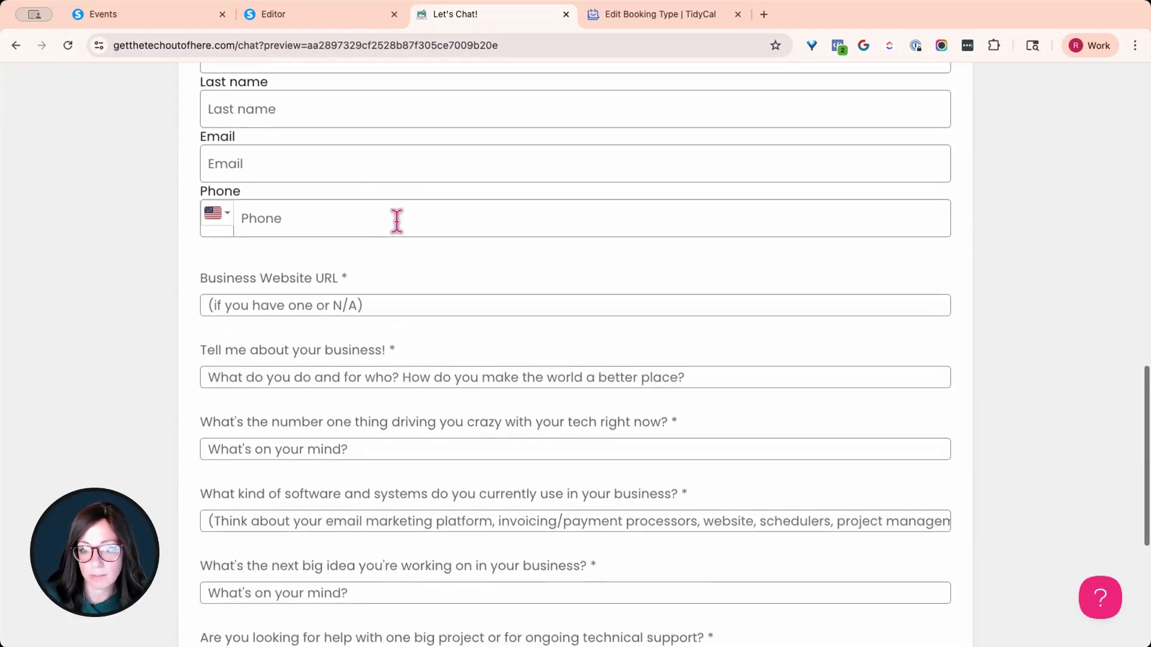